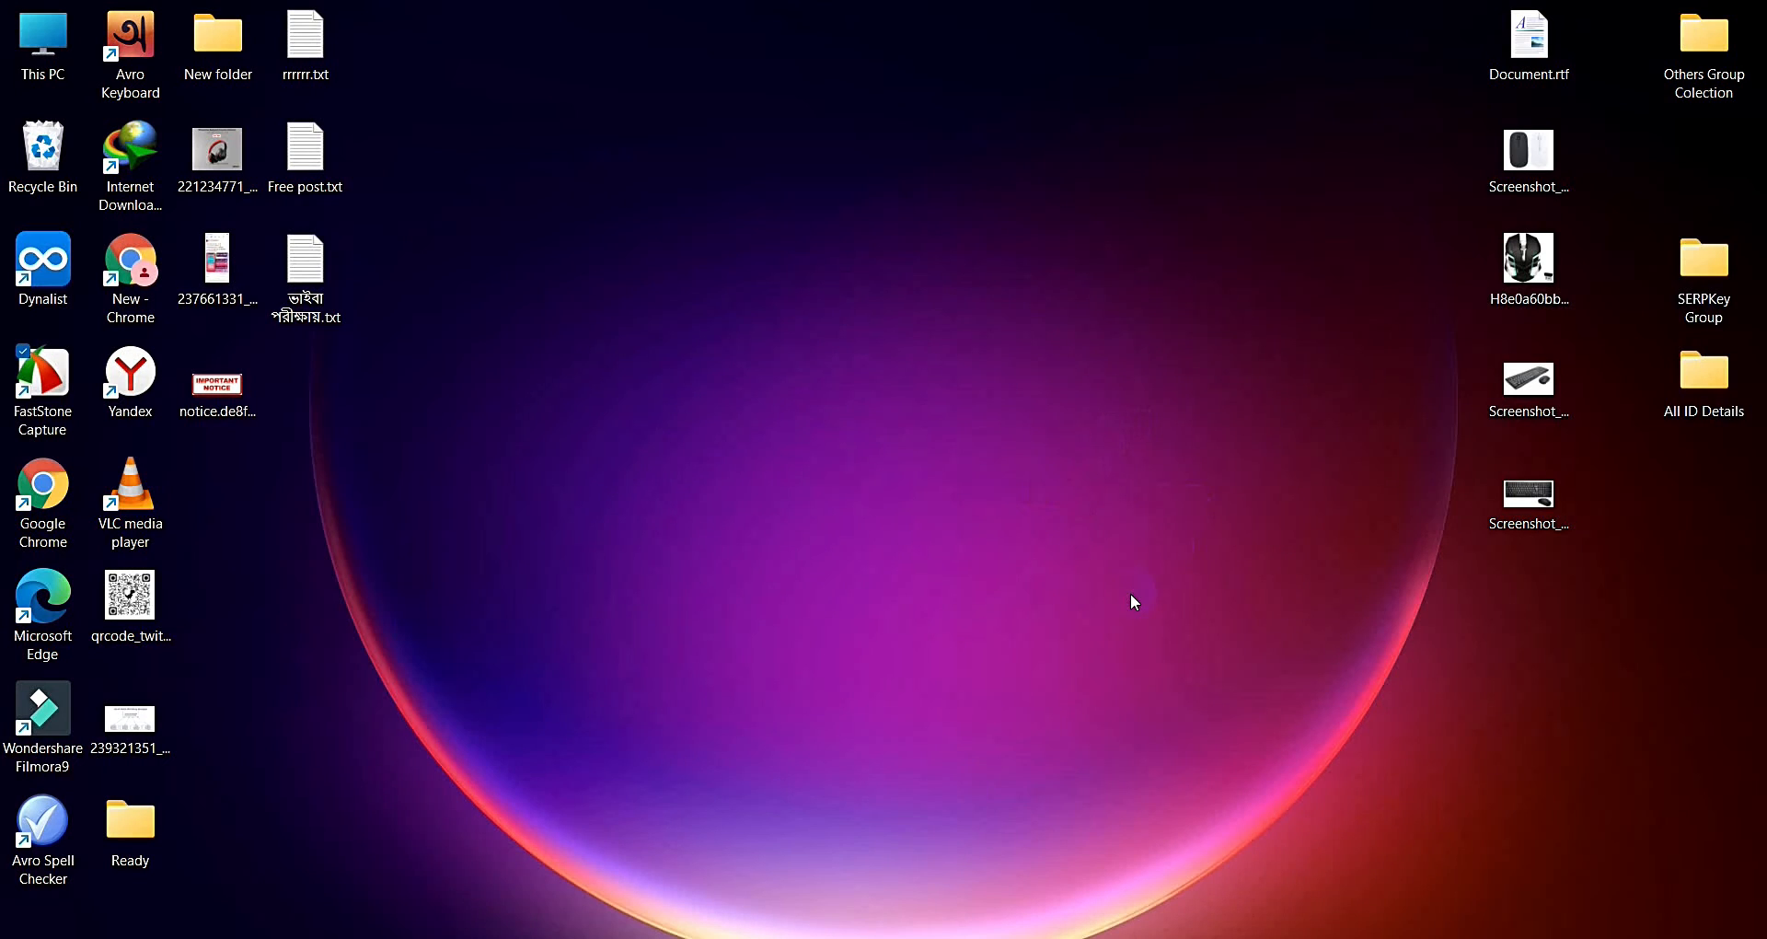
- Switch to the Bachelor Bazar Facebook page in Chrome and look over its home view and page management options
left_click(1079, 690)
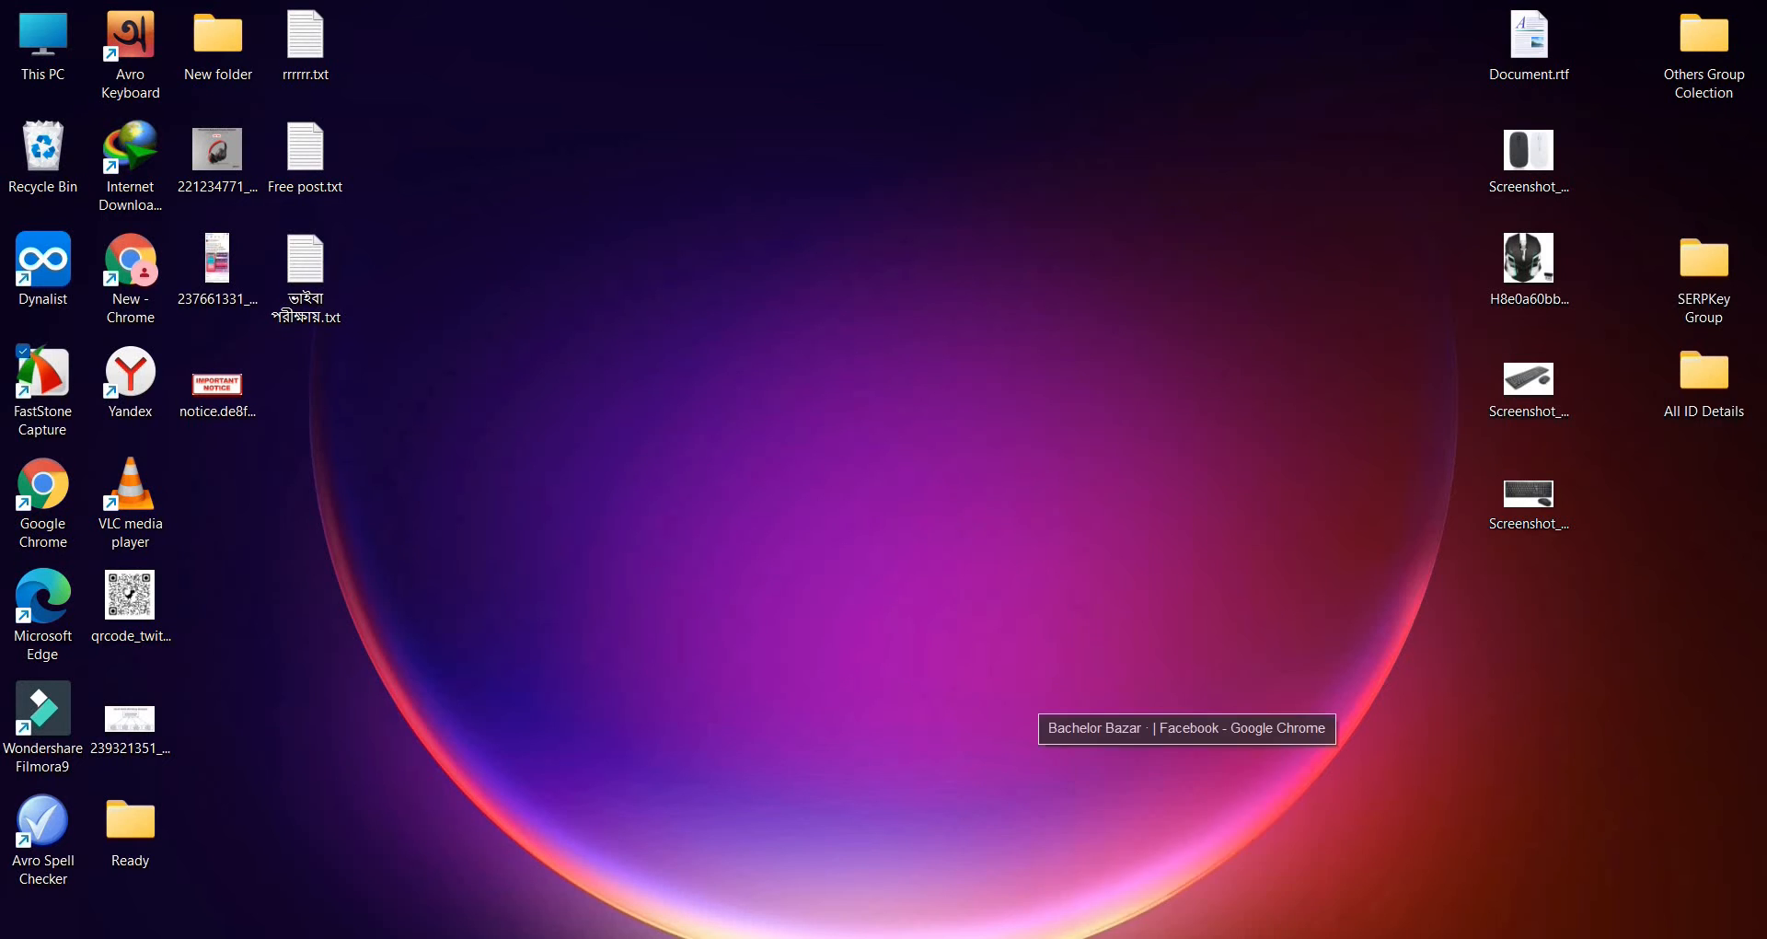
left_click(1092, 751)
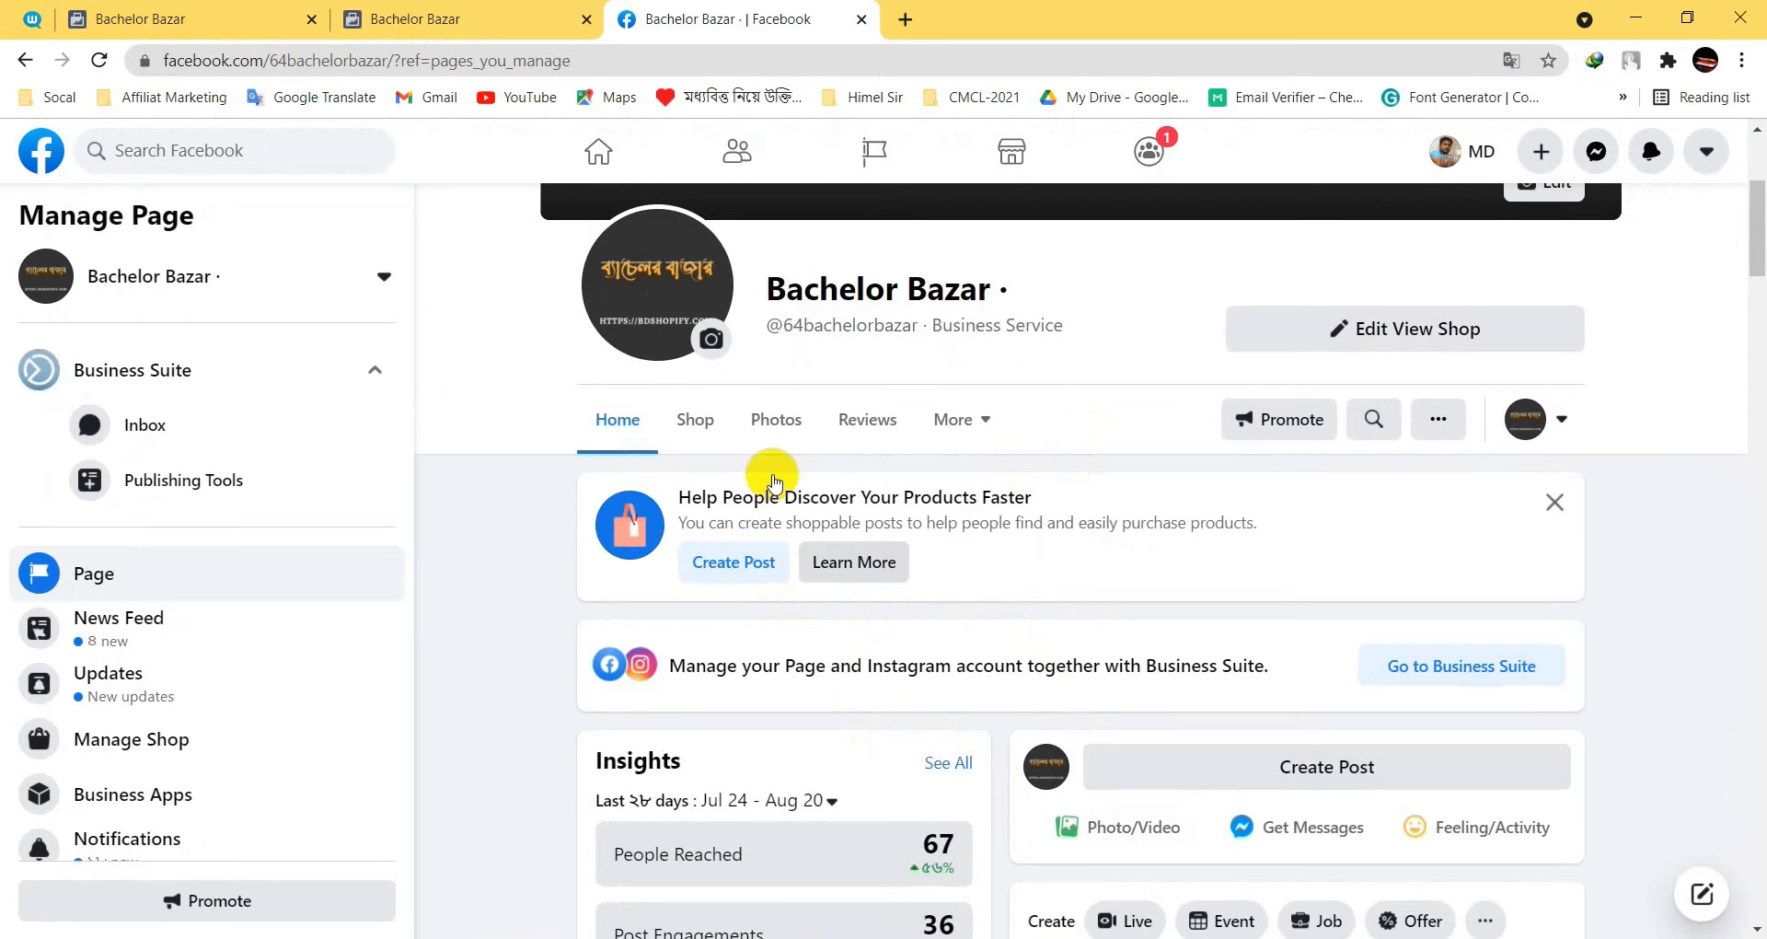
scroll(686, 409, "up", 4)
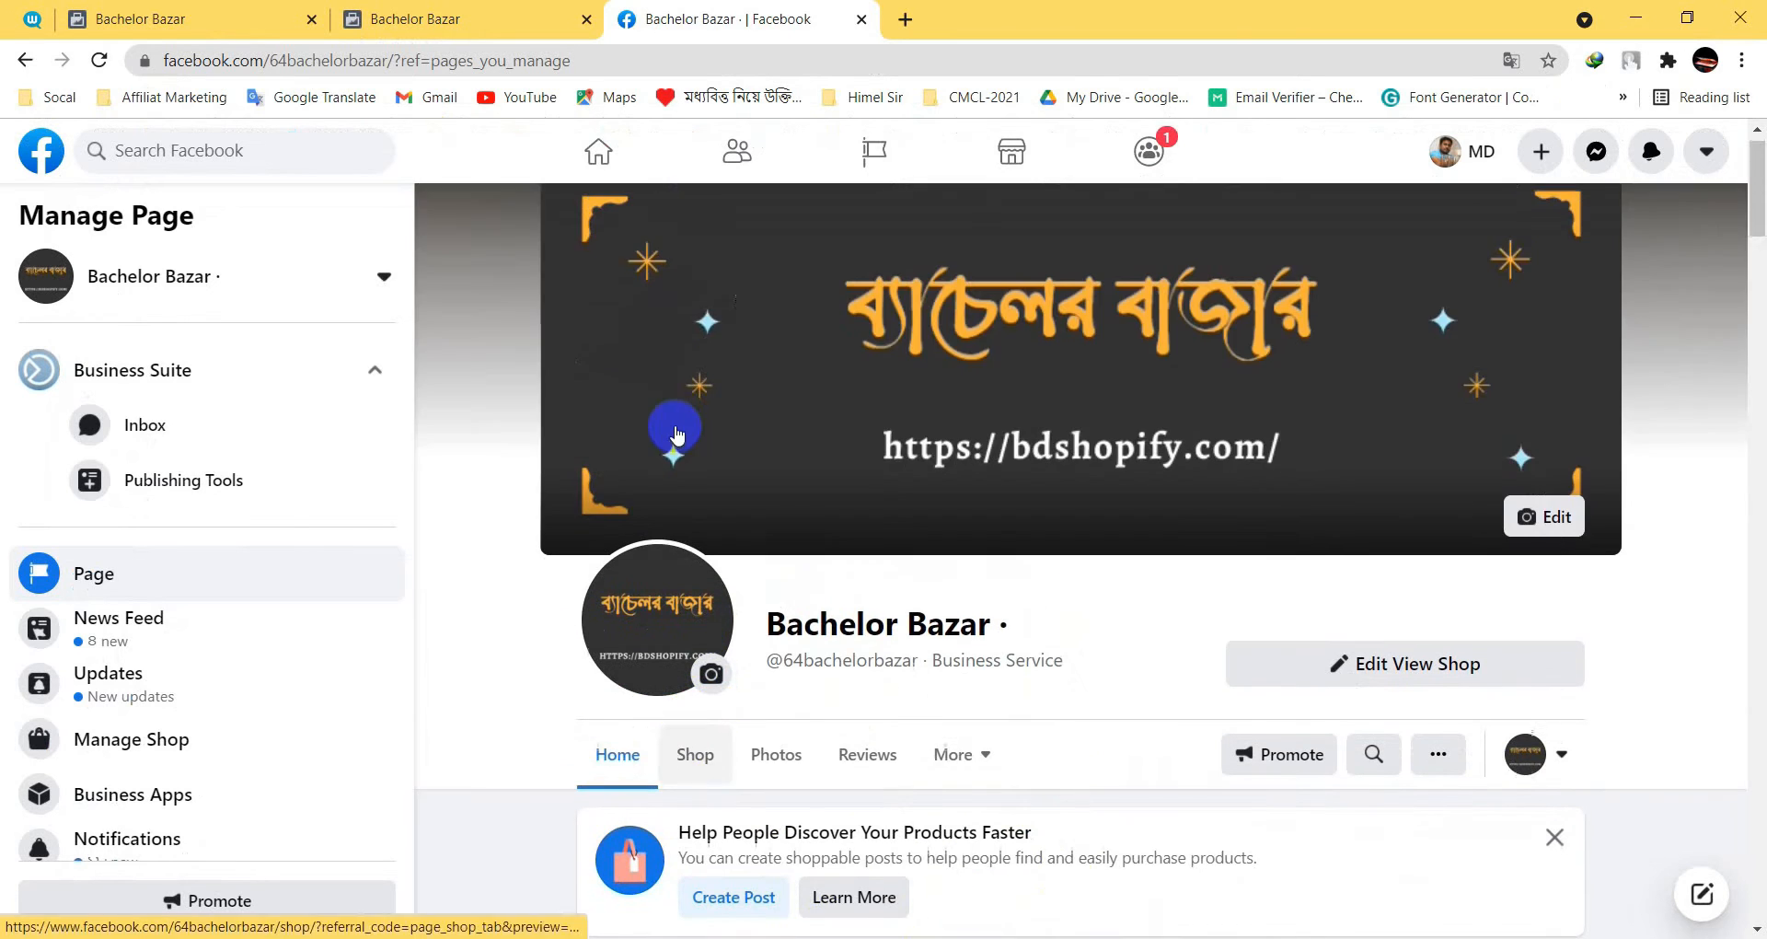
scroll(679, 423, "down", 4)
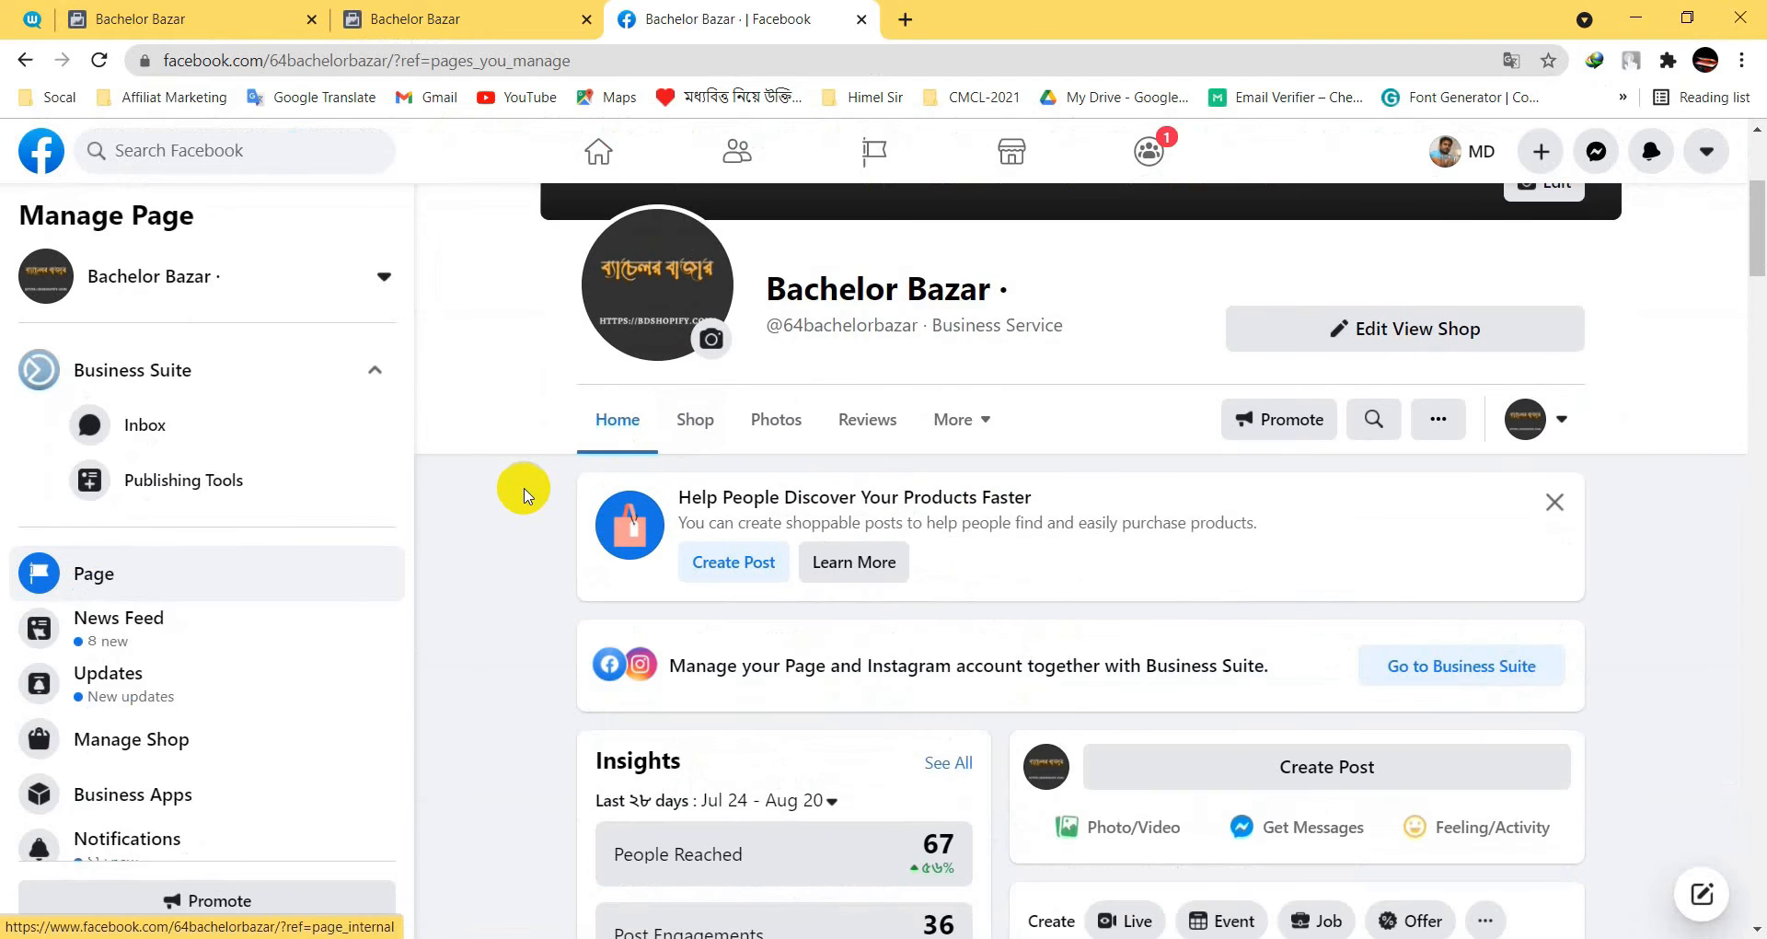
scroll(525, 485, "down", 1)
left_click(375, 369)
scroll(508, 425, "down", 1)
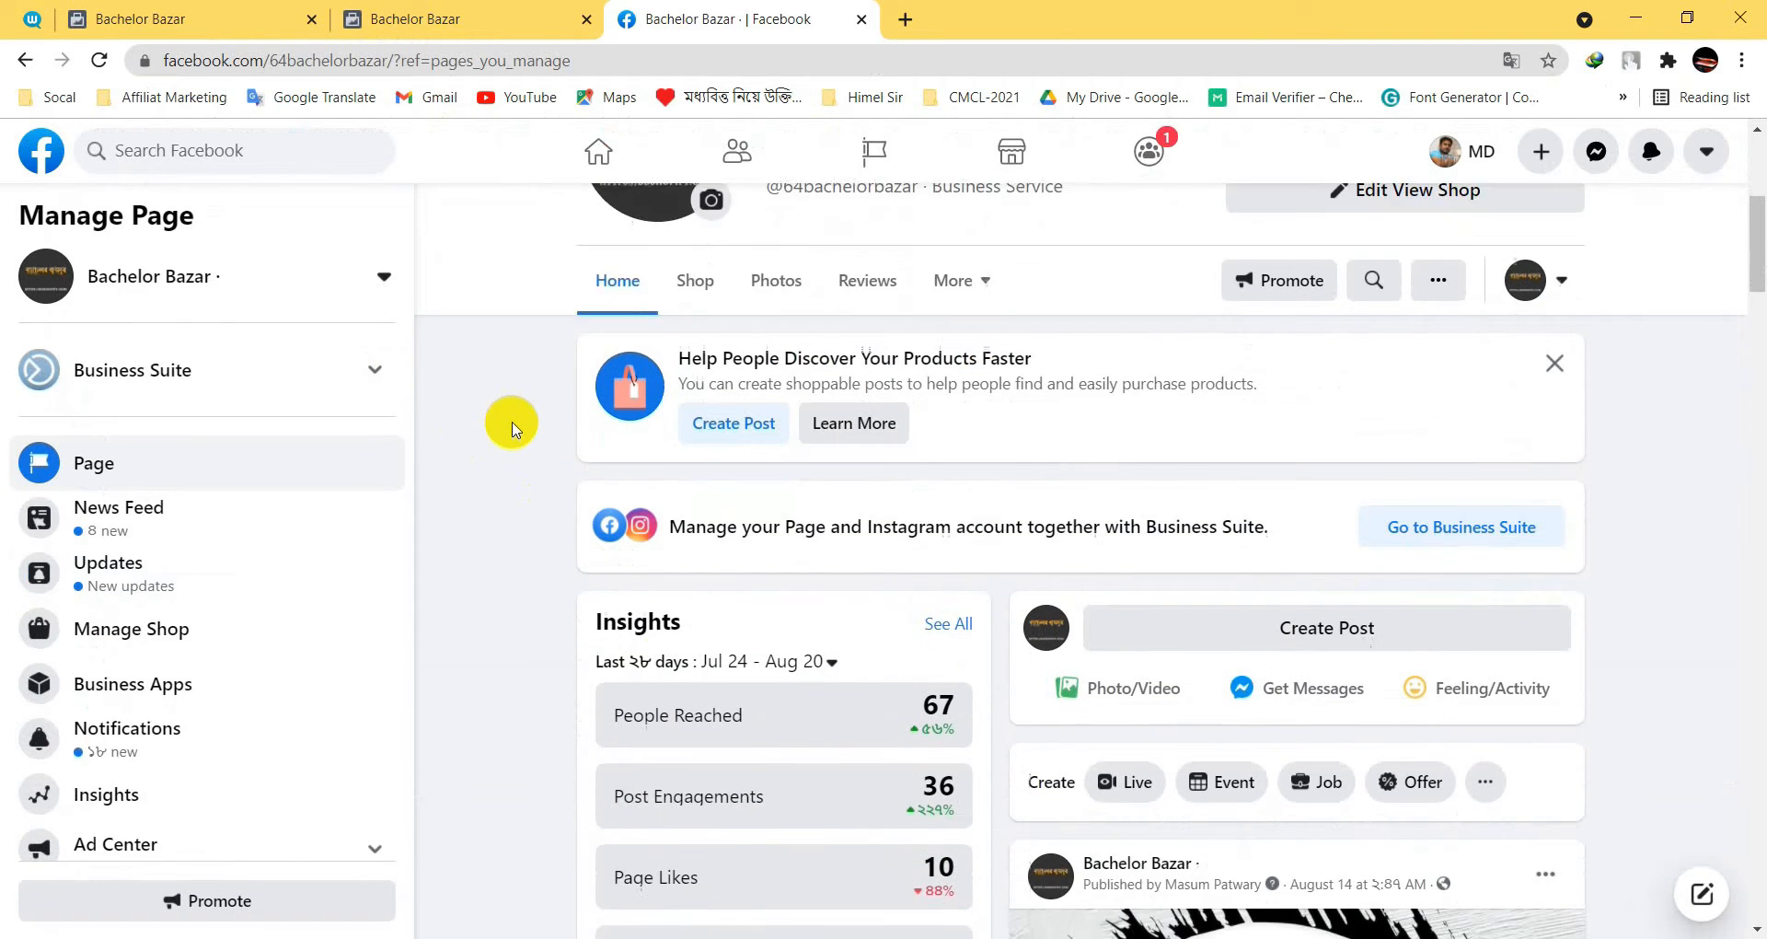
scroll(513, 428, "up", 3)
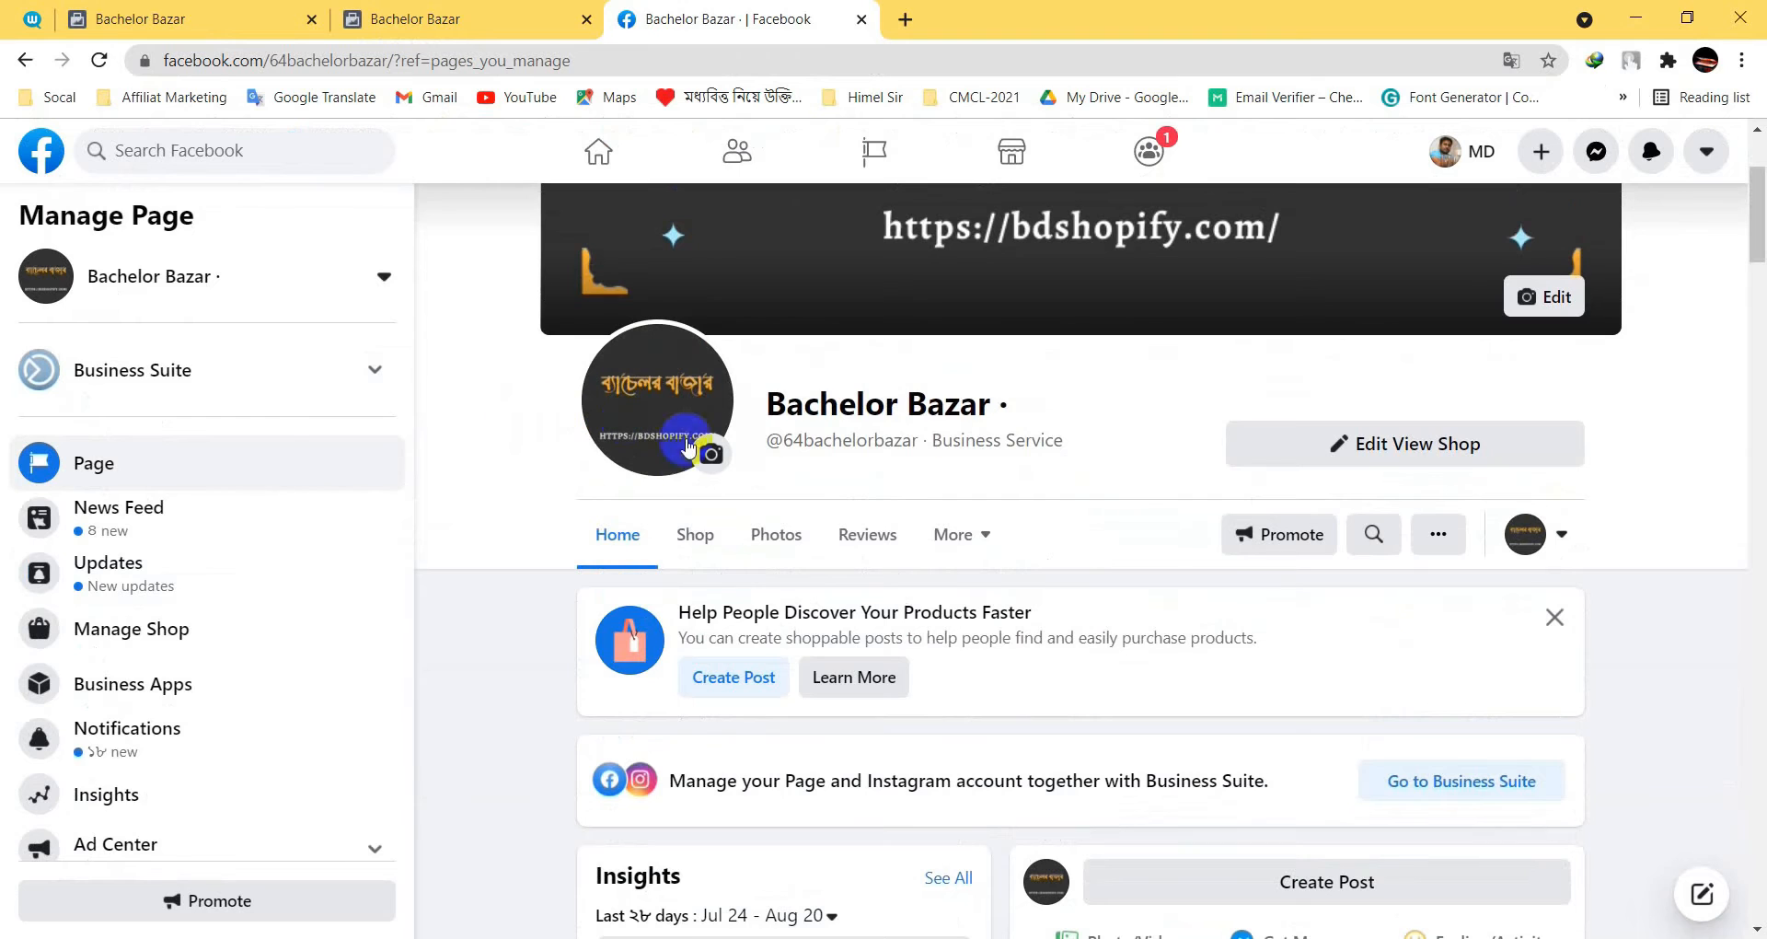
- Preview the page's shop from Manage Shop and look through its full product listing
left_click(212, 649)
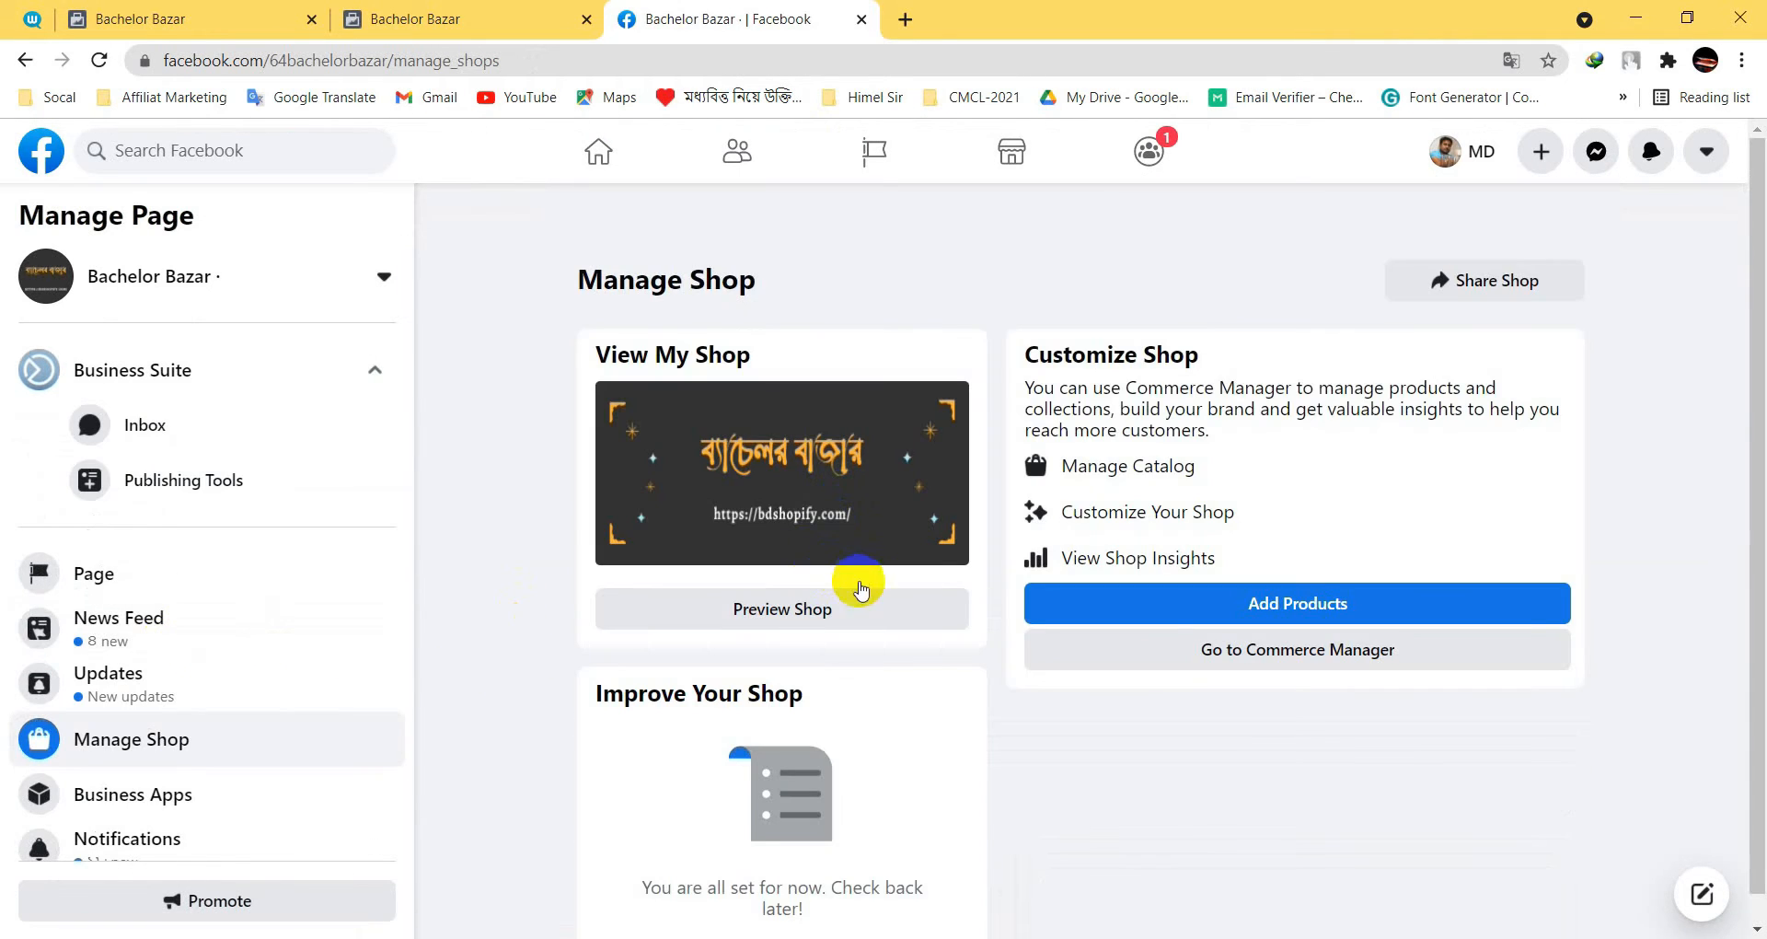
left_click(786, 615)
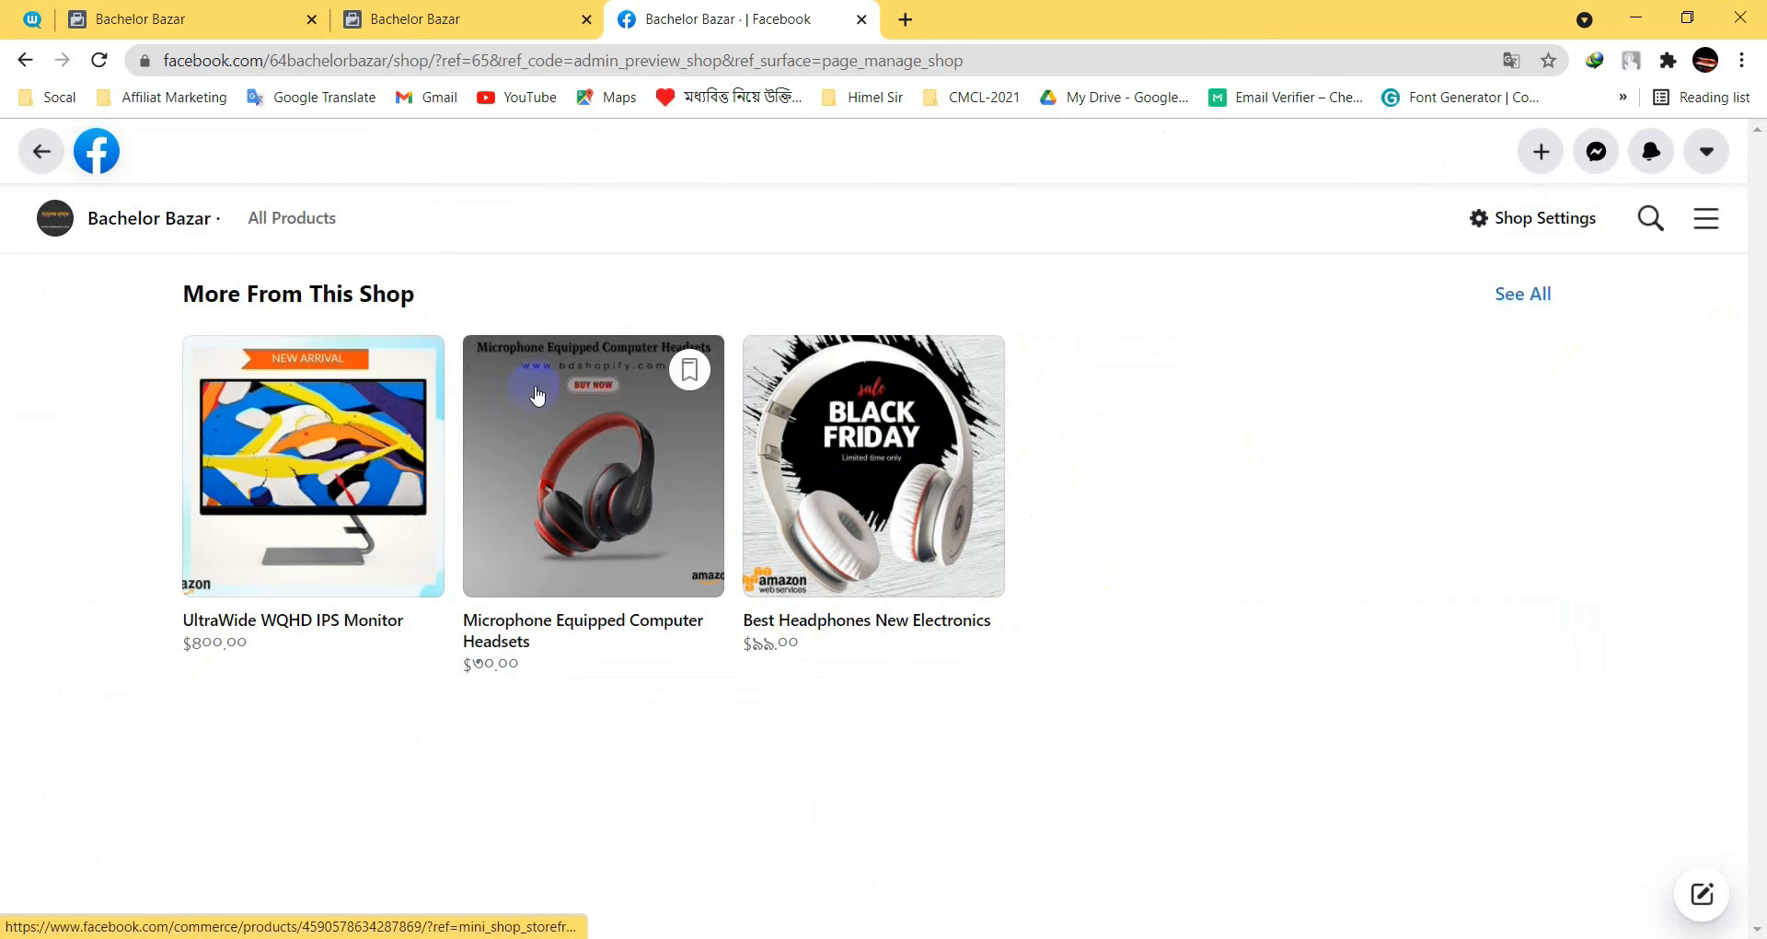
left_click(309, 222)
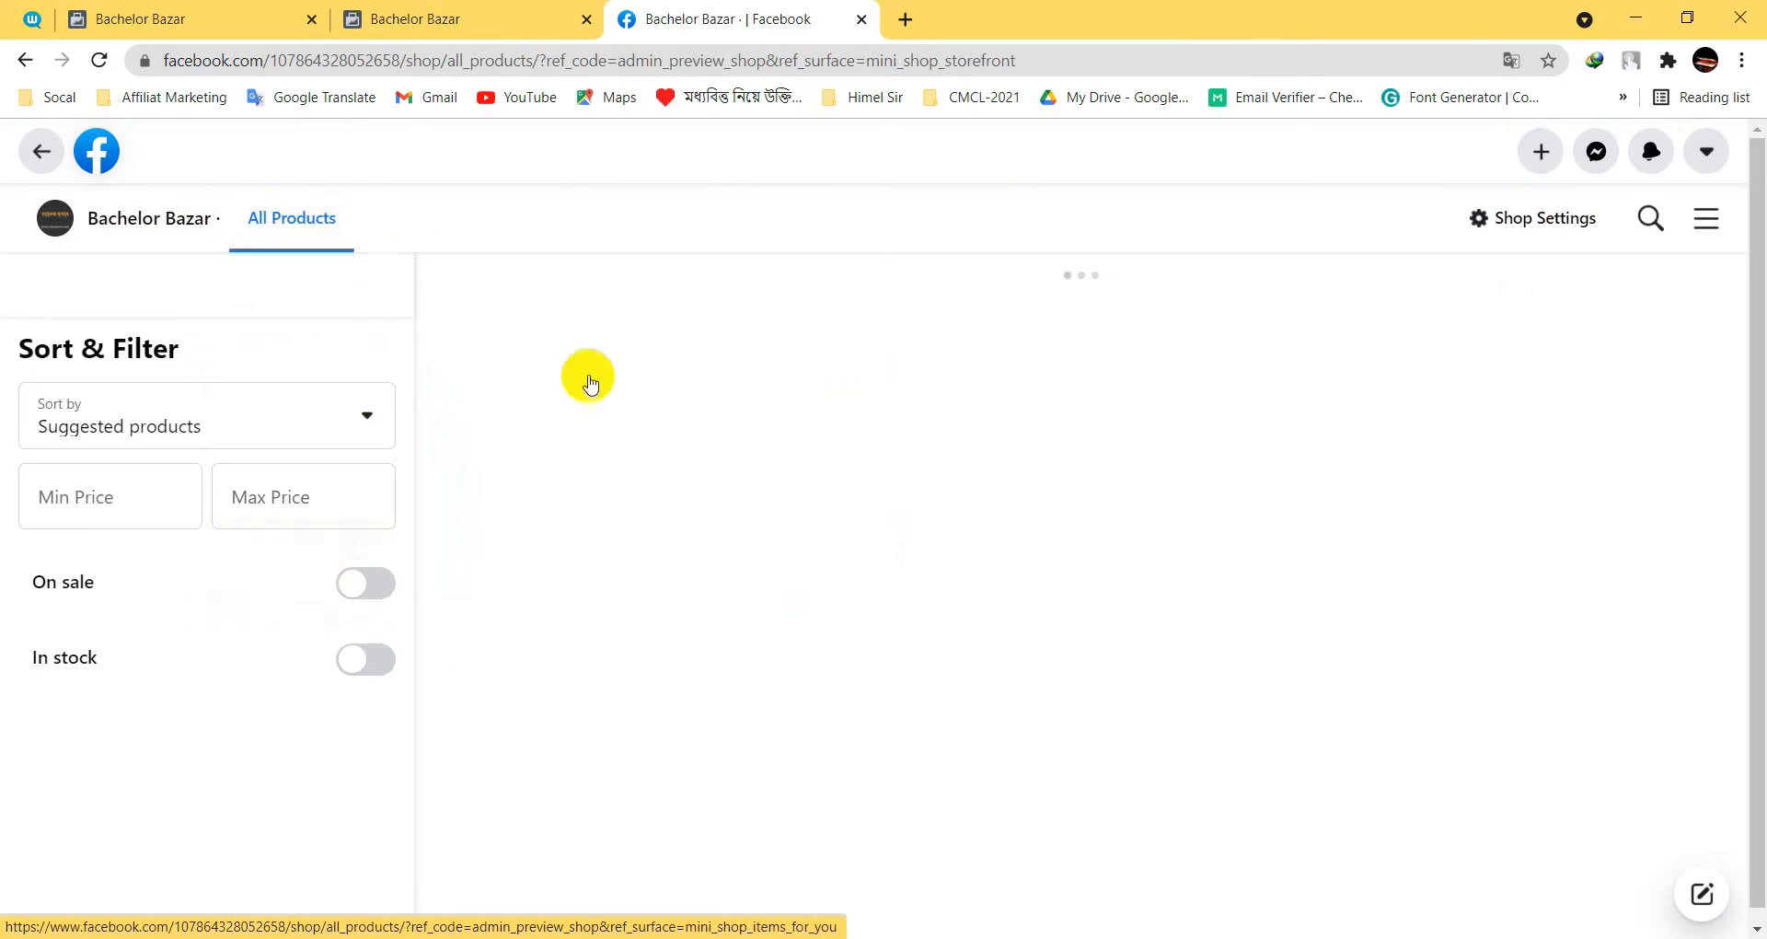
scroll(1057, 695, "down", 1)
scroll(1057, 695, "down", 1)
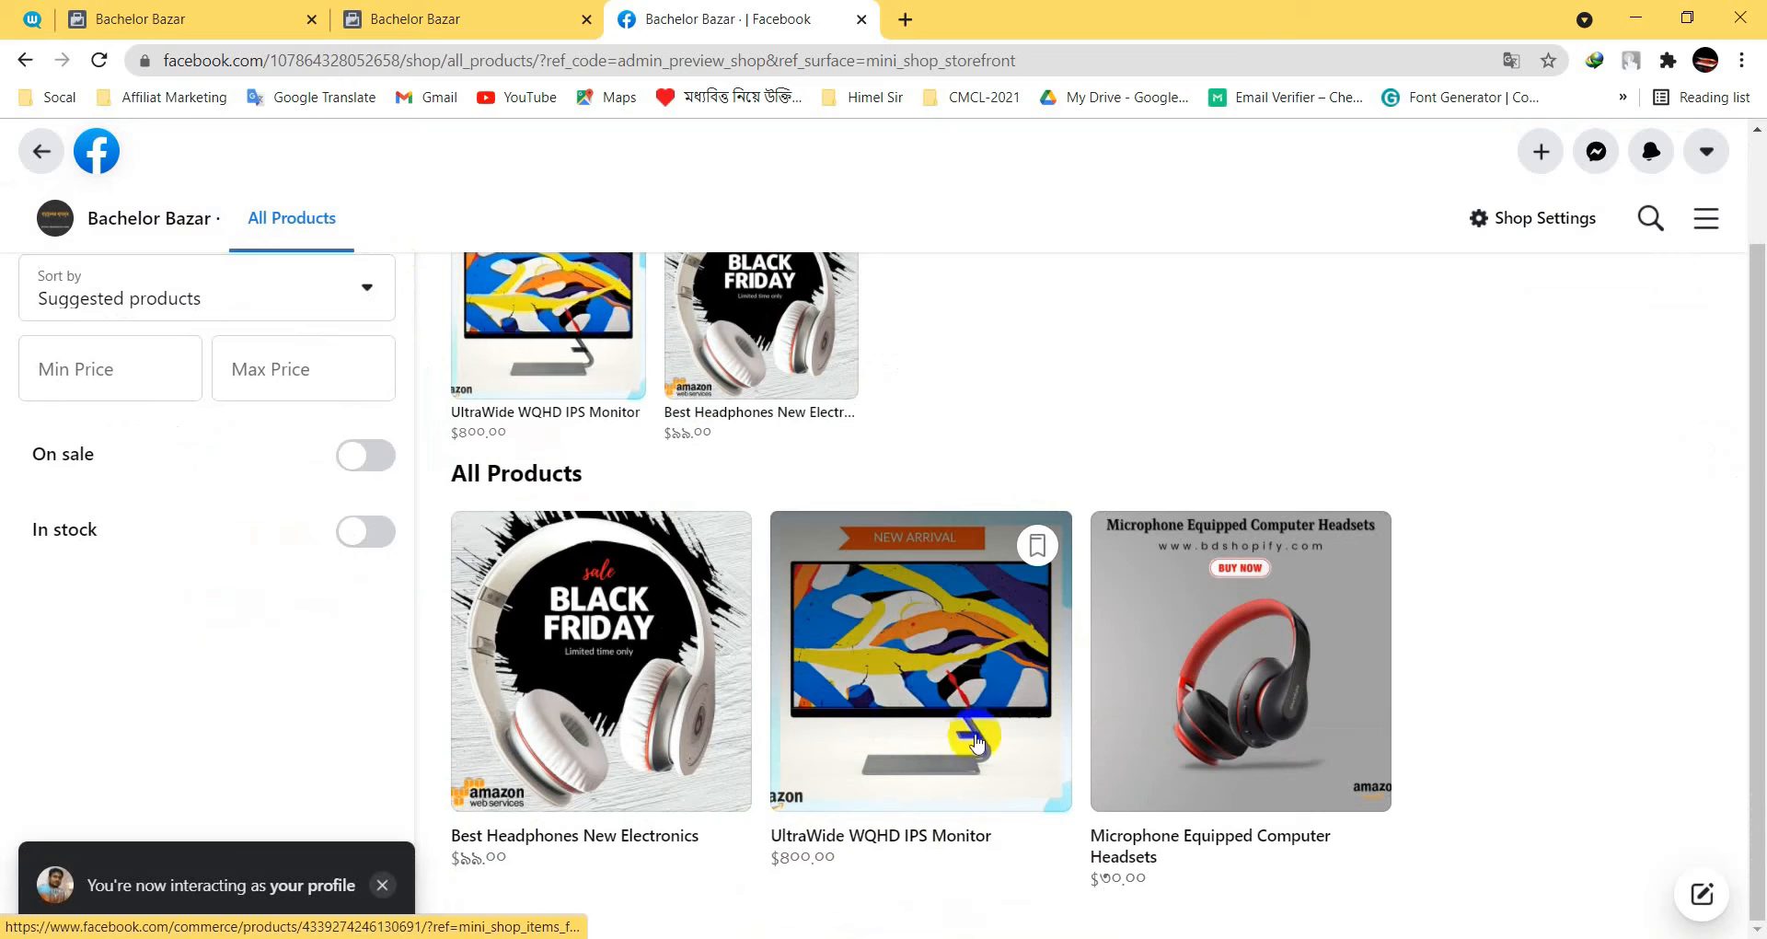
scroll(976, 727, "up", 2)
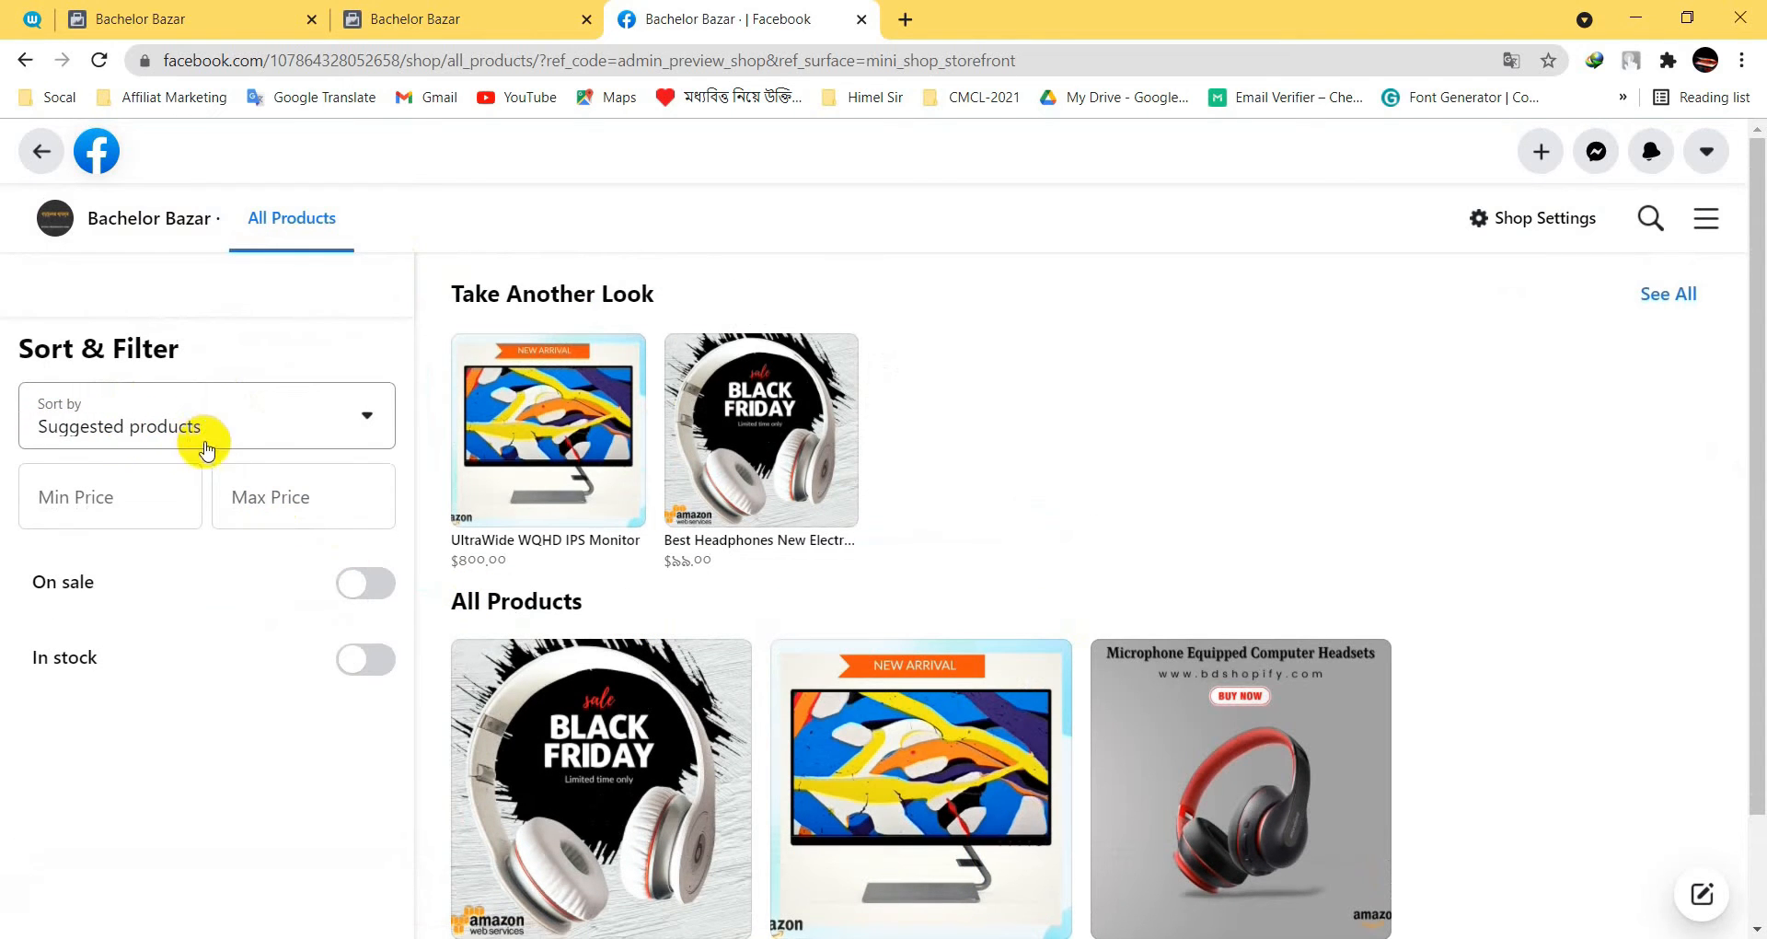
scroll(623, 650, "down", 1)
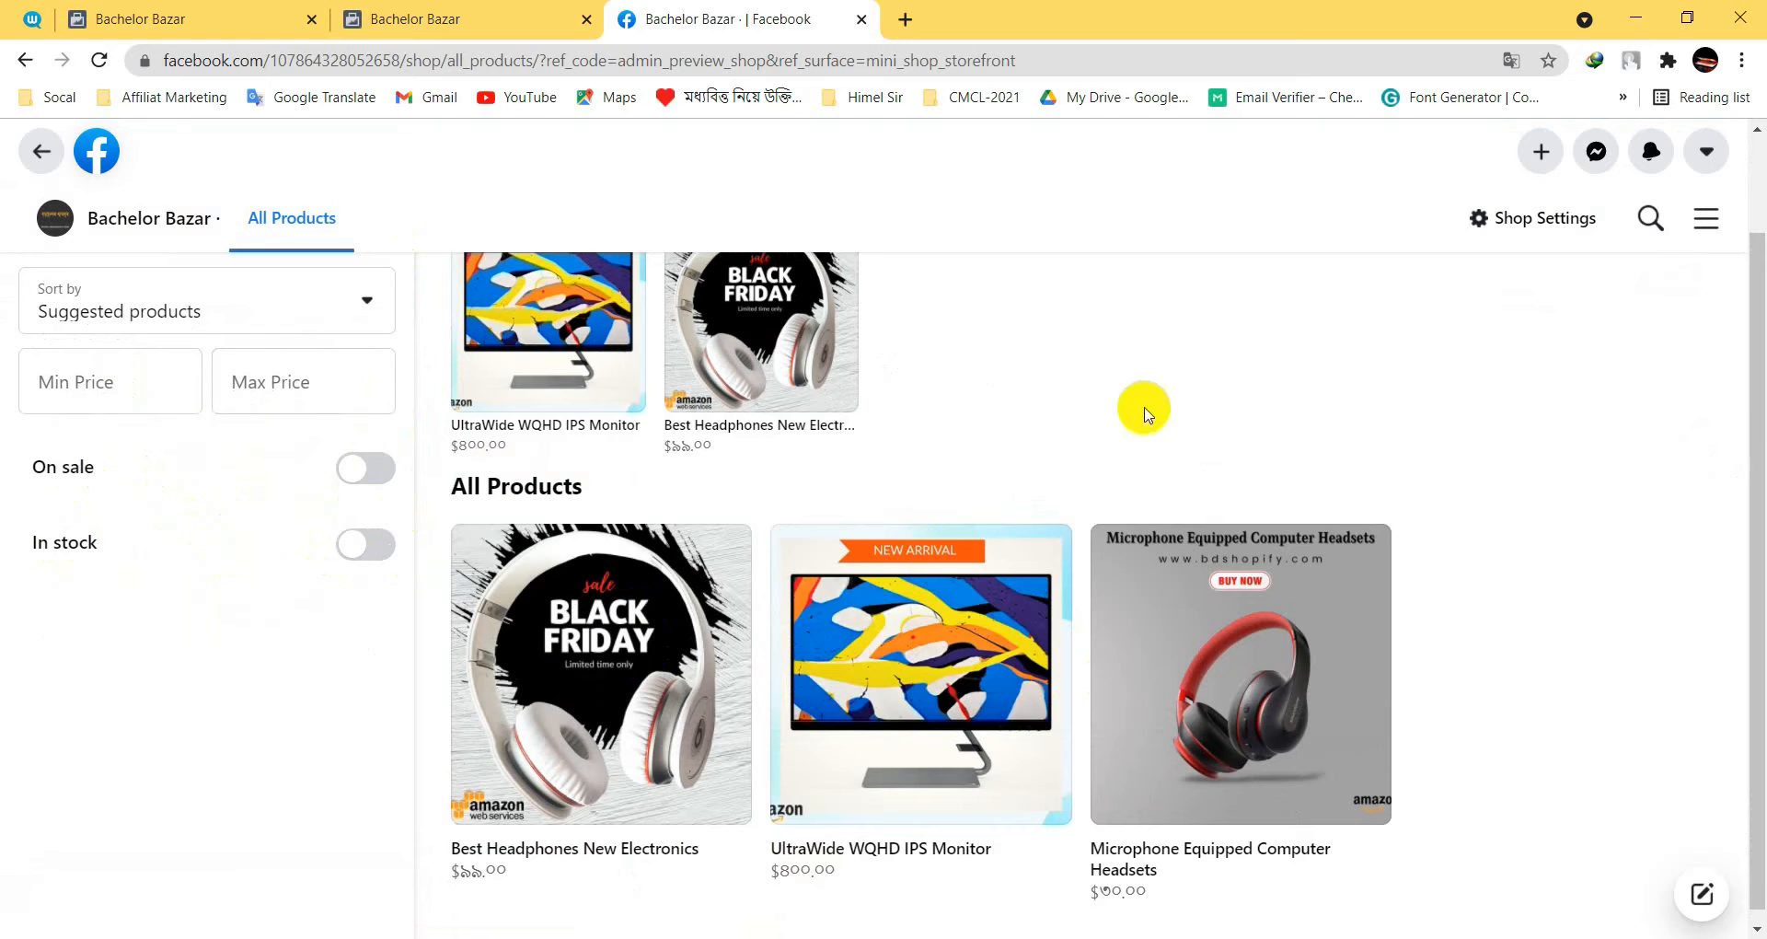
scroll(1117, 549, "up", 1)
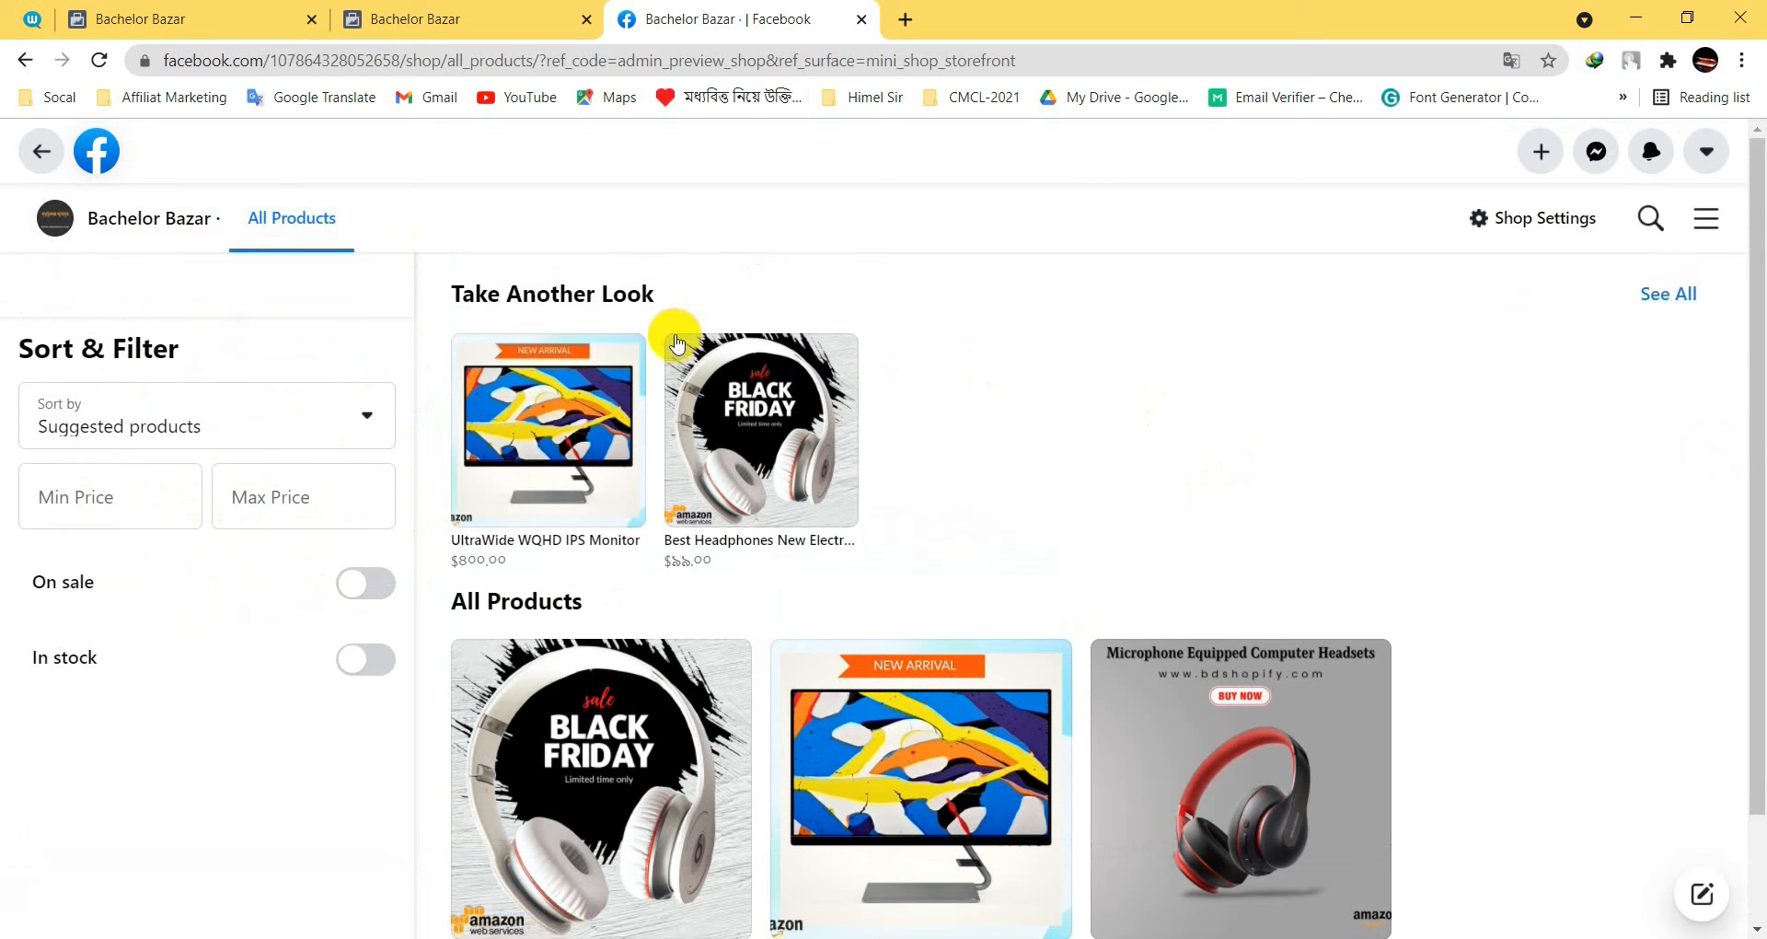
- View the shop's performance insights from the shop settings, dismissing the translation prompt, and close the insights tab
left_click(1543, 220)
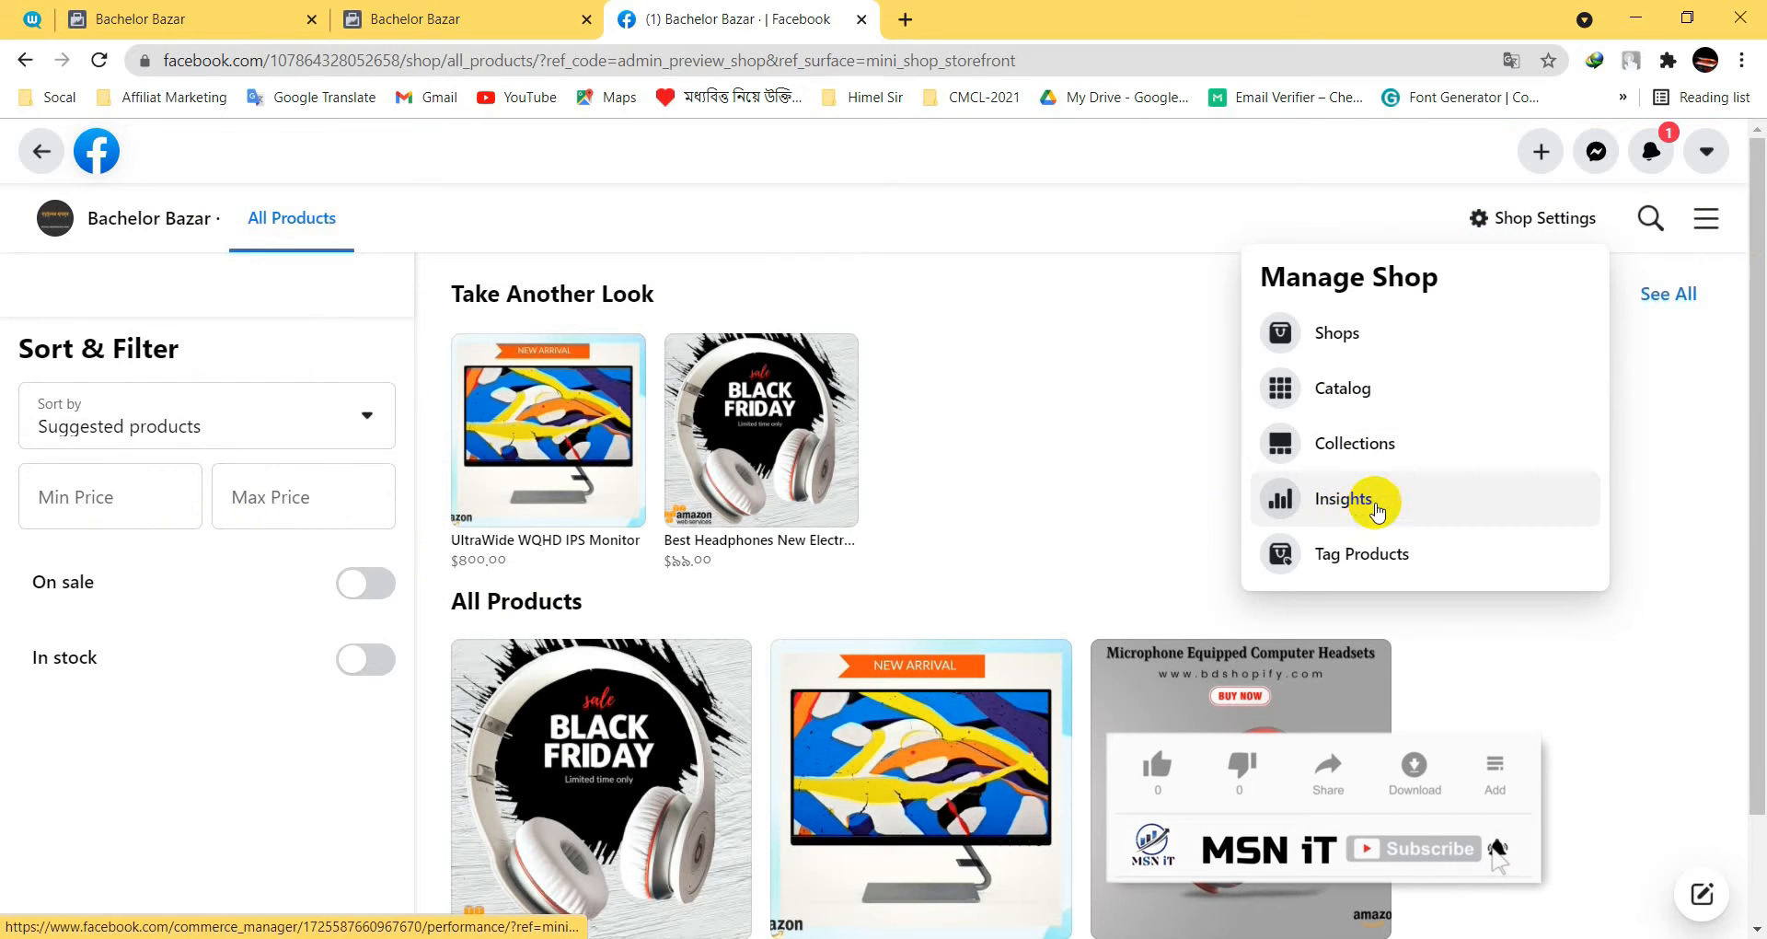
left_click(1375, 504)
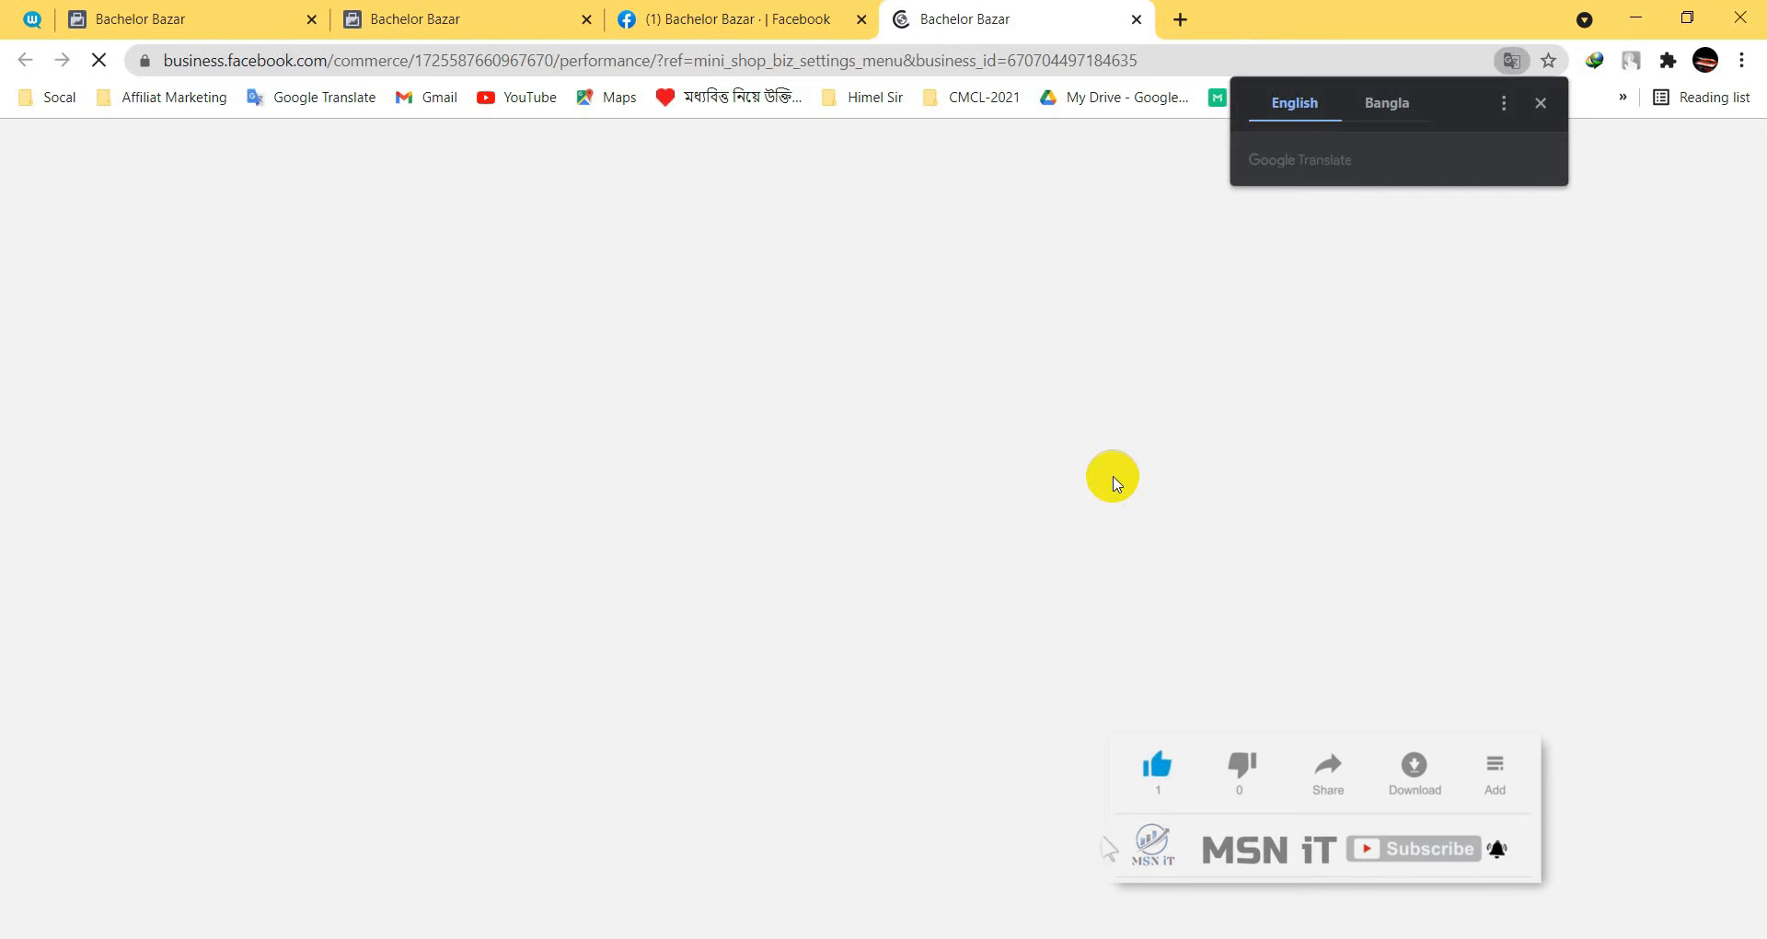
left_click(1541, 124)
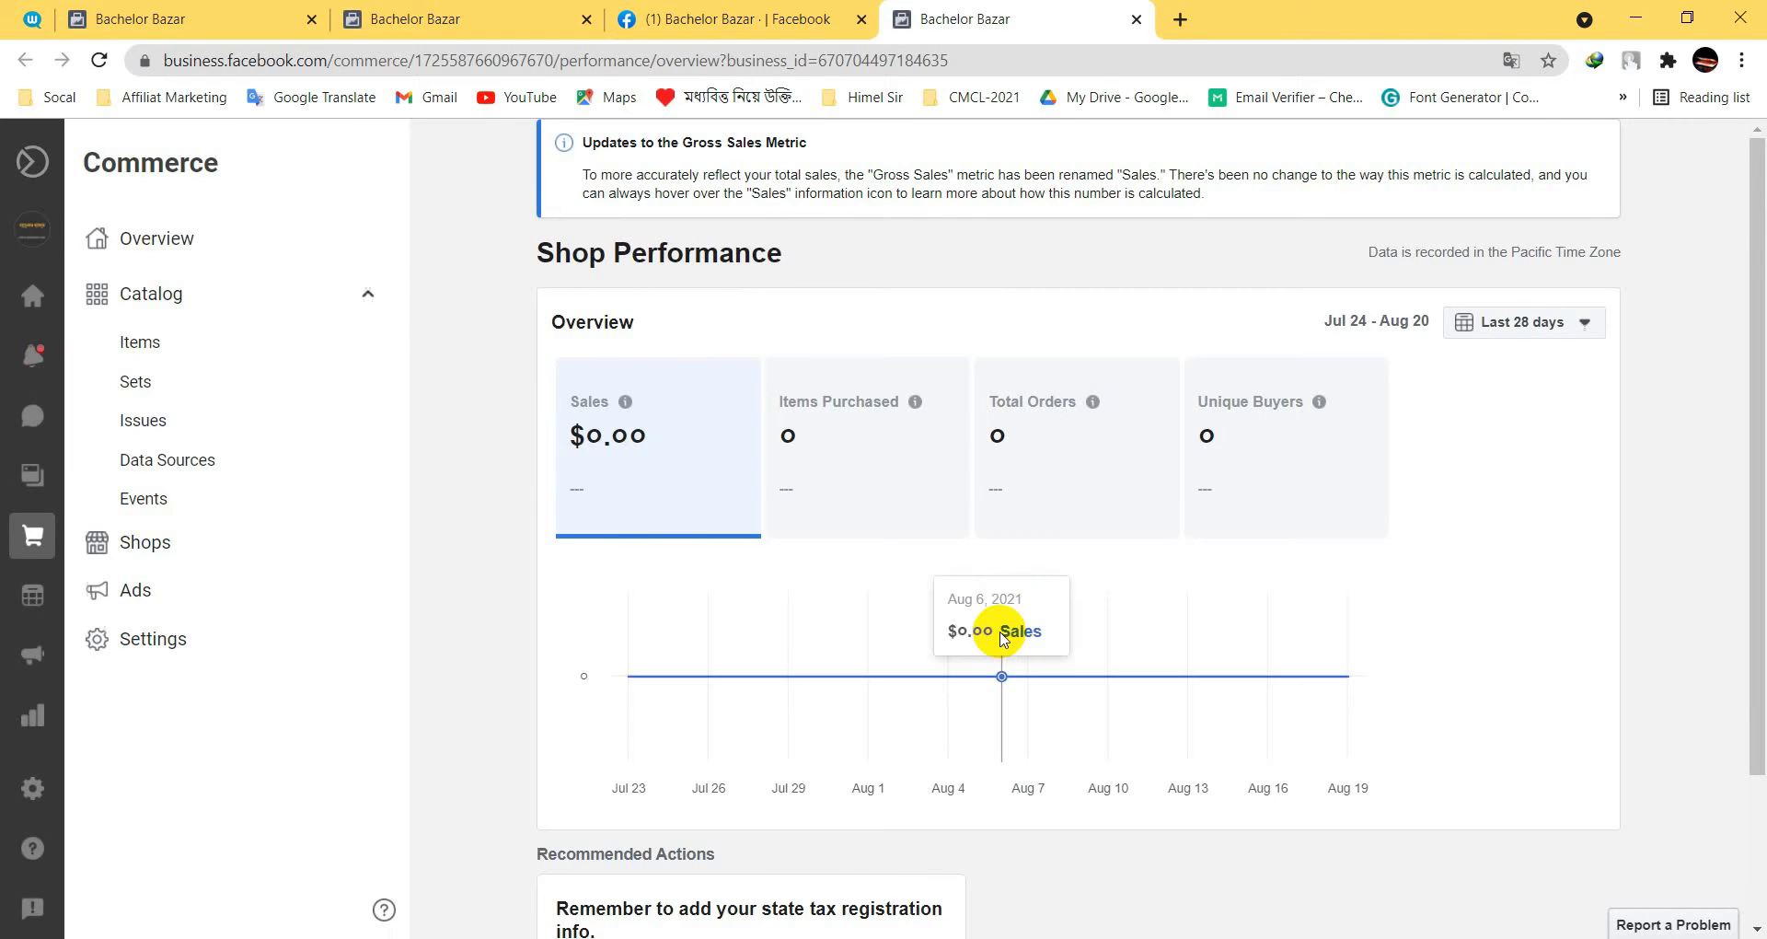
key("ctrl+w")
- Look through all of the shop's products again and go to the shop's storefront
left_click(328, 218)
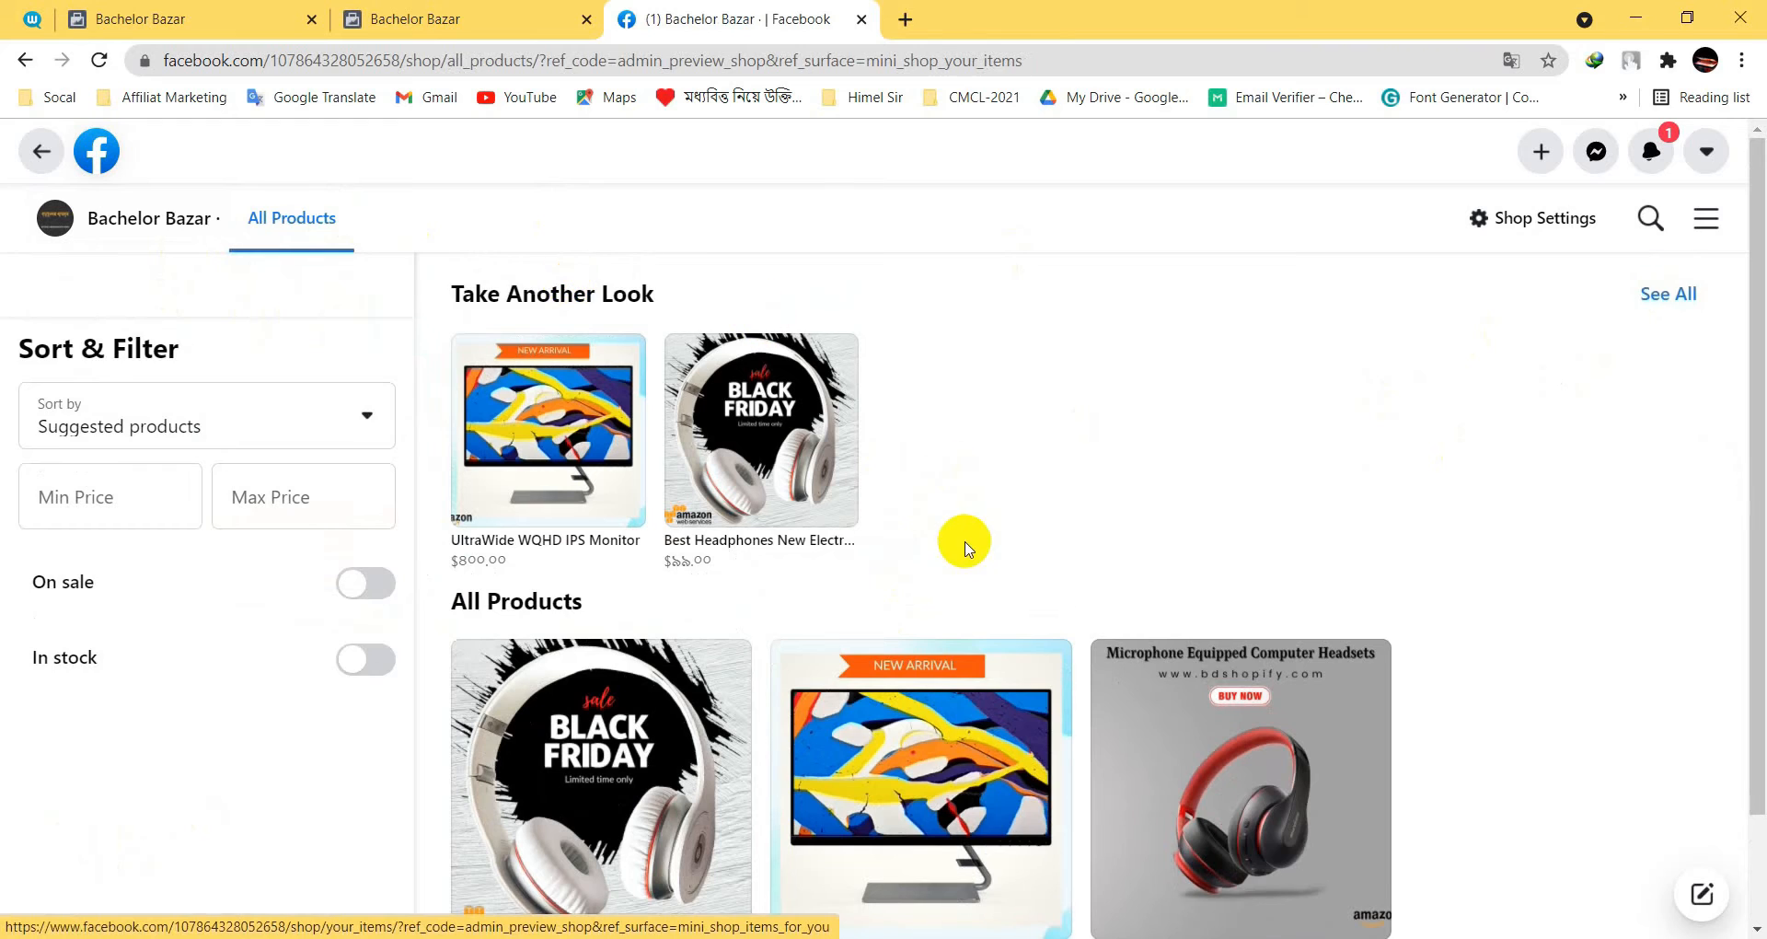
scroll(1013, 557, "down", 1)
scroll(1229, 550, "up", 1)
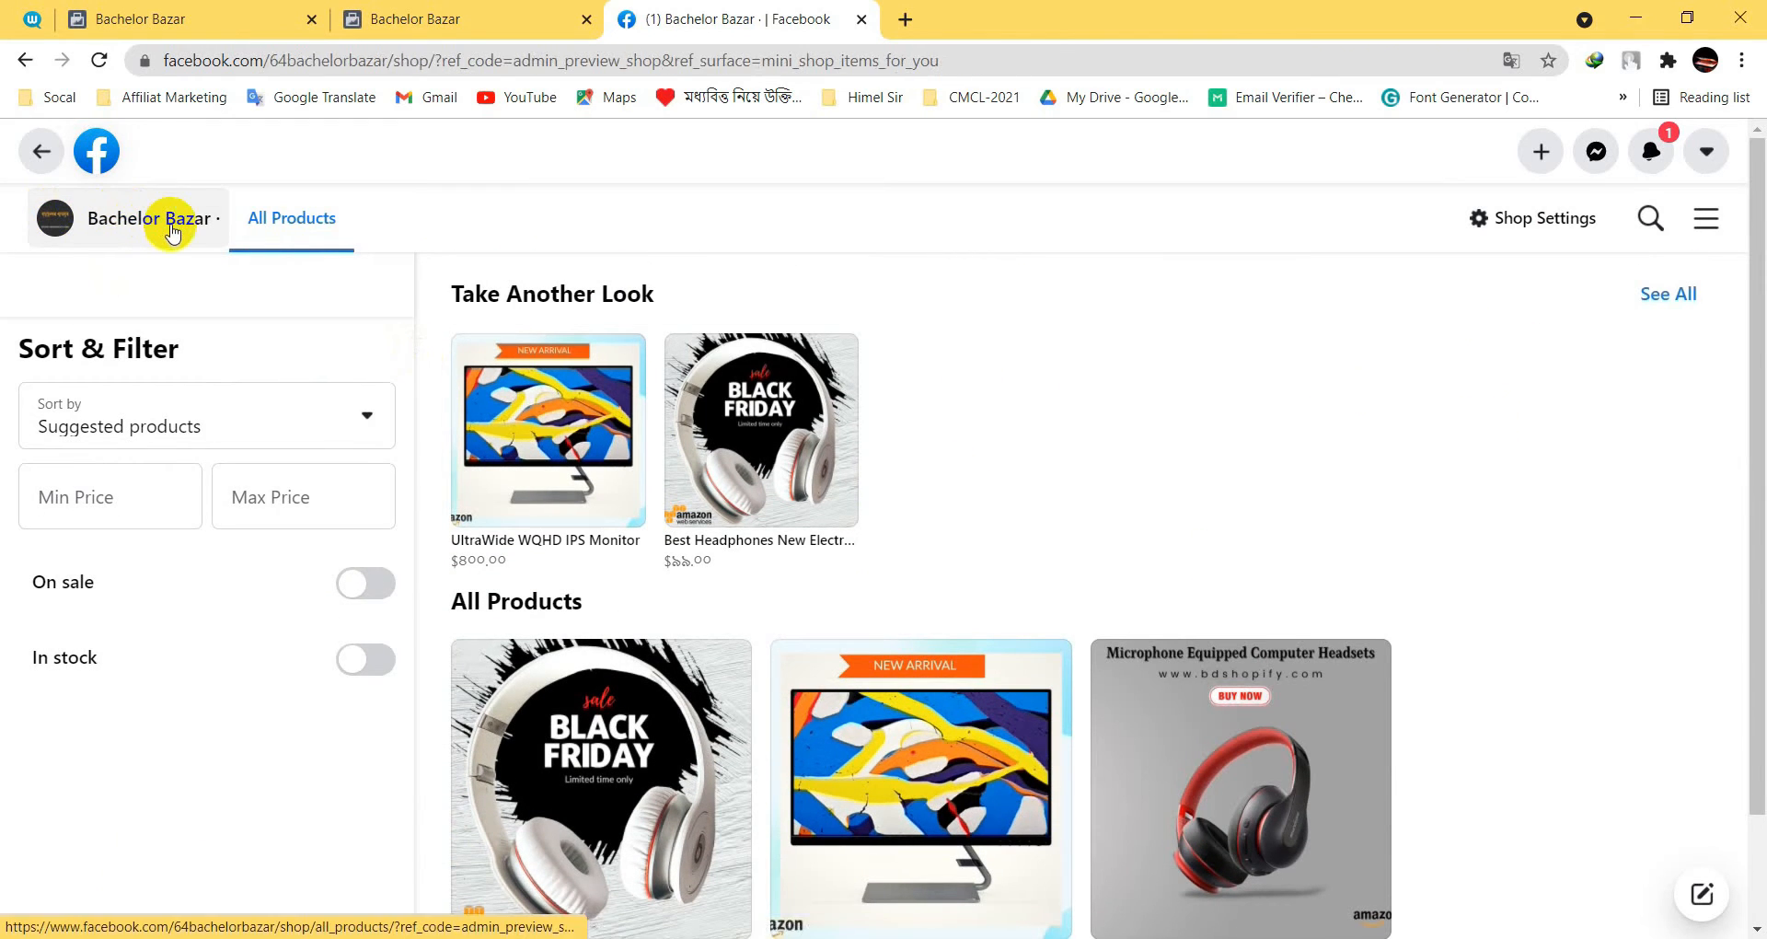
left_click(170, 231)
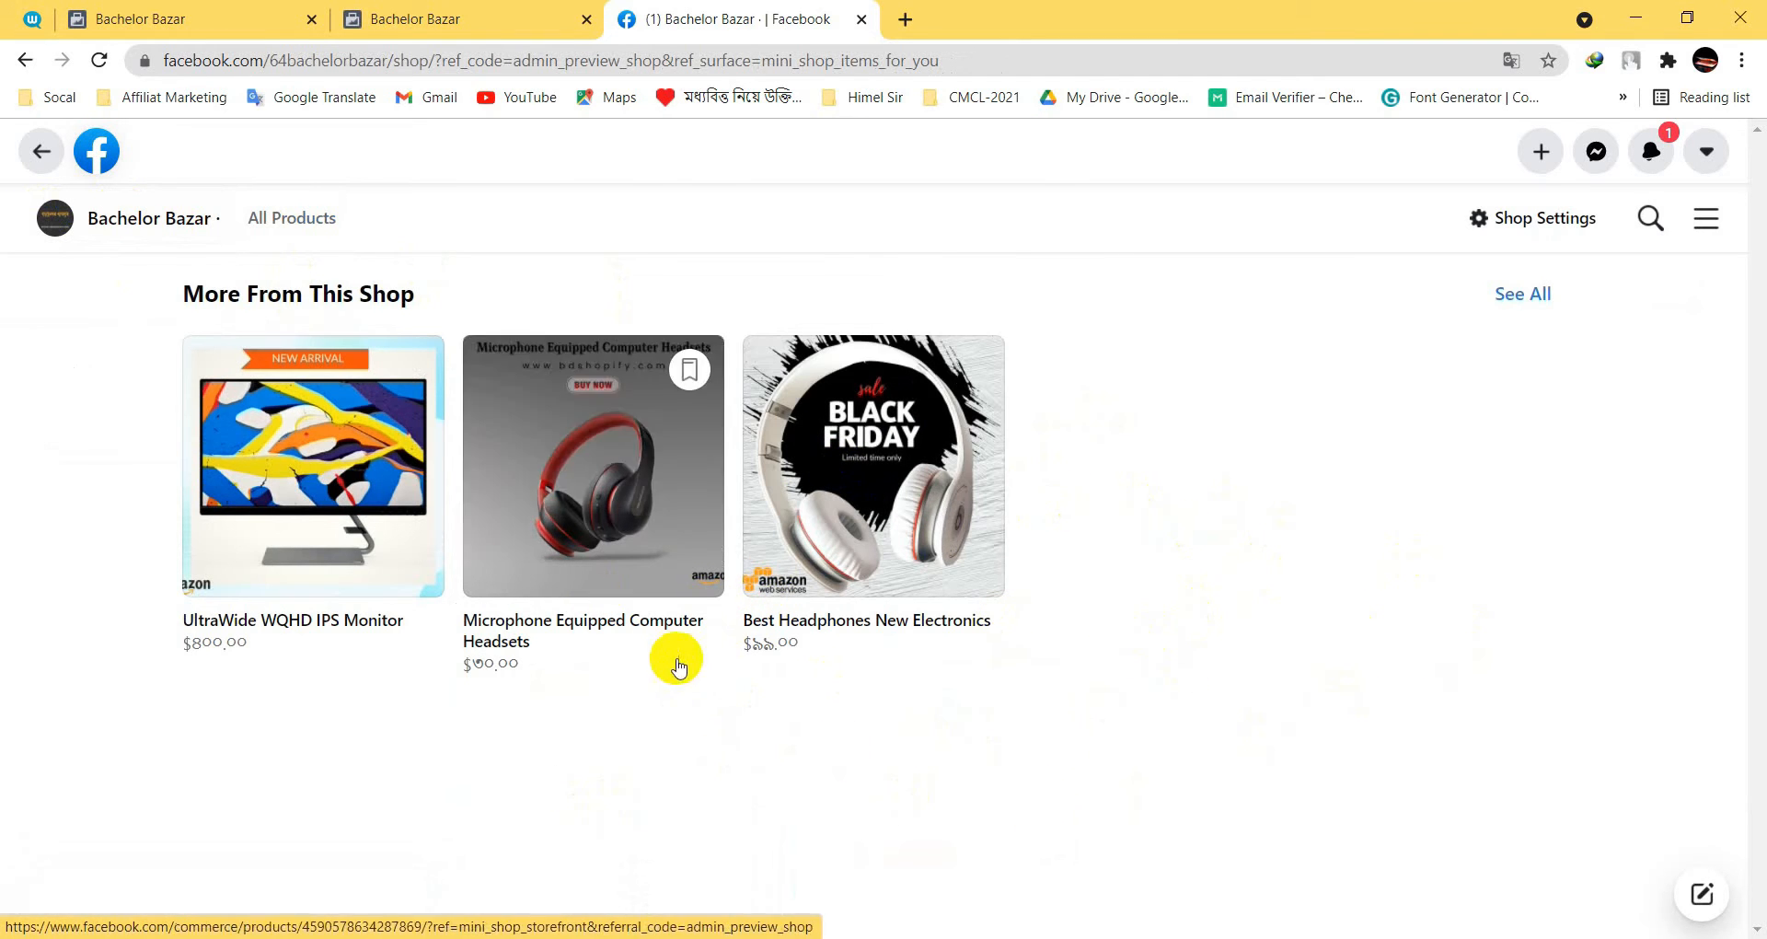
- Return to the Manage Shop page and copy the shop's share link
left_click(44, 155)
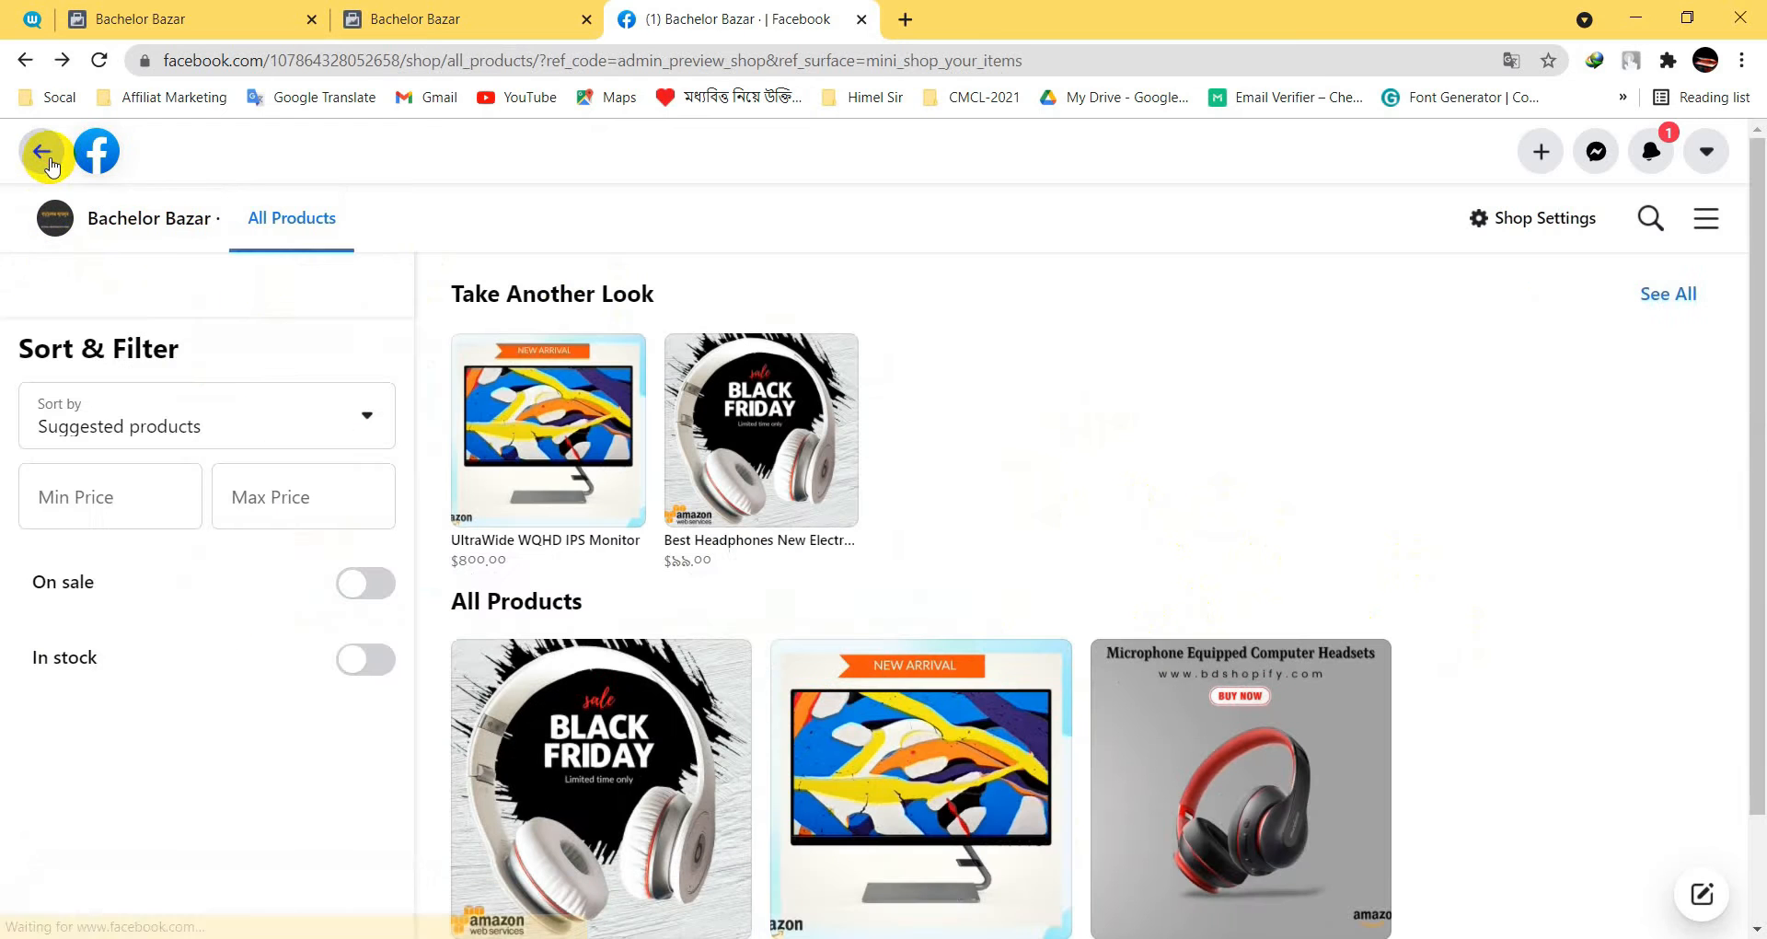
left_click(34, 149)
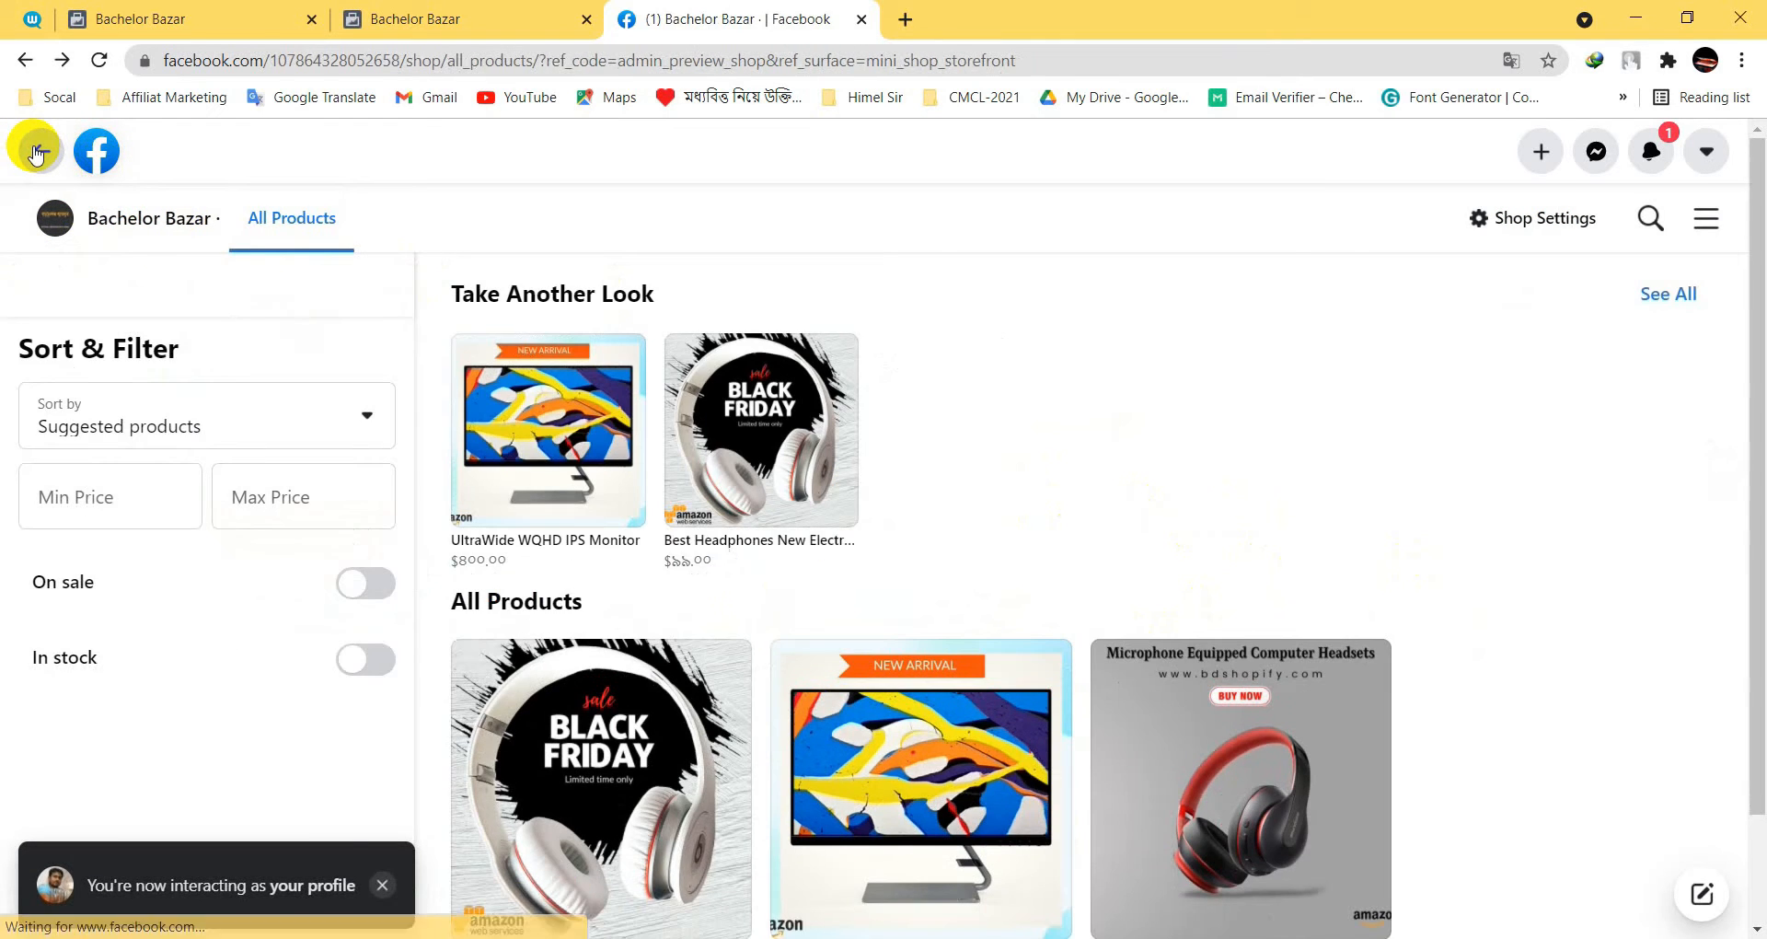
left_click(36, 152)
left_click(36, 152)
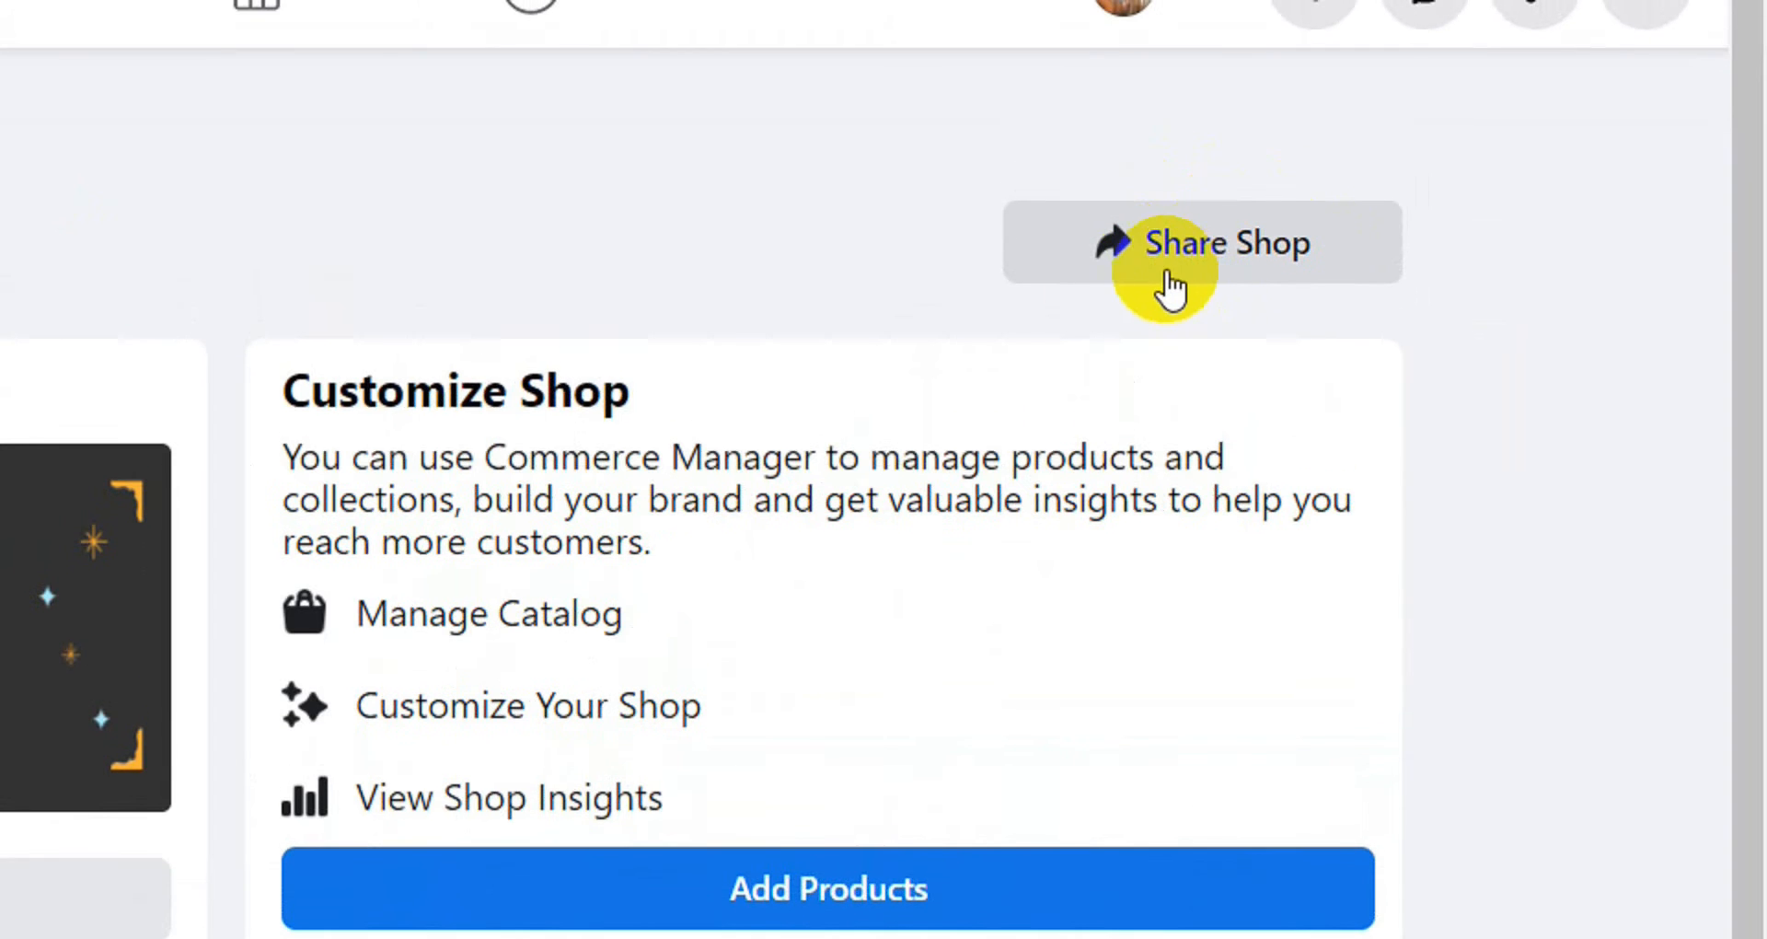
left_click(1189, 250)
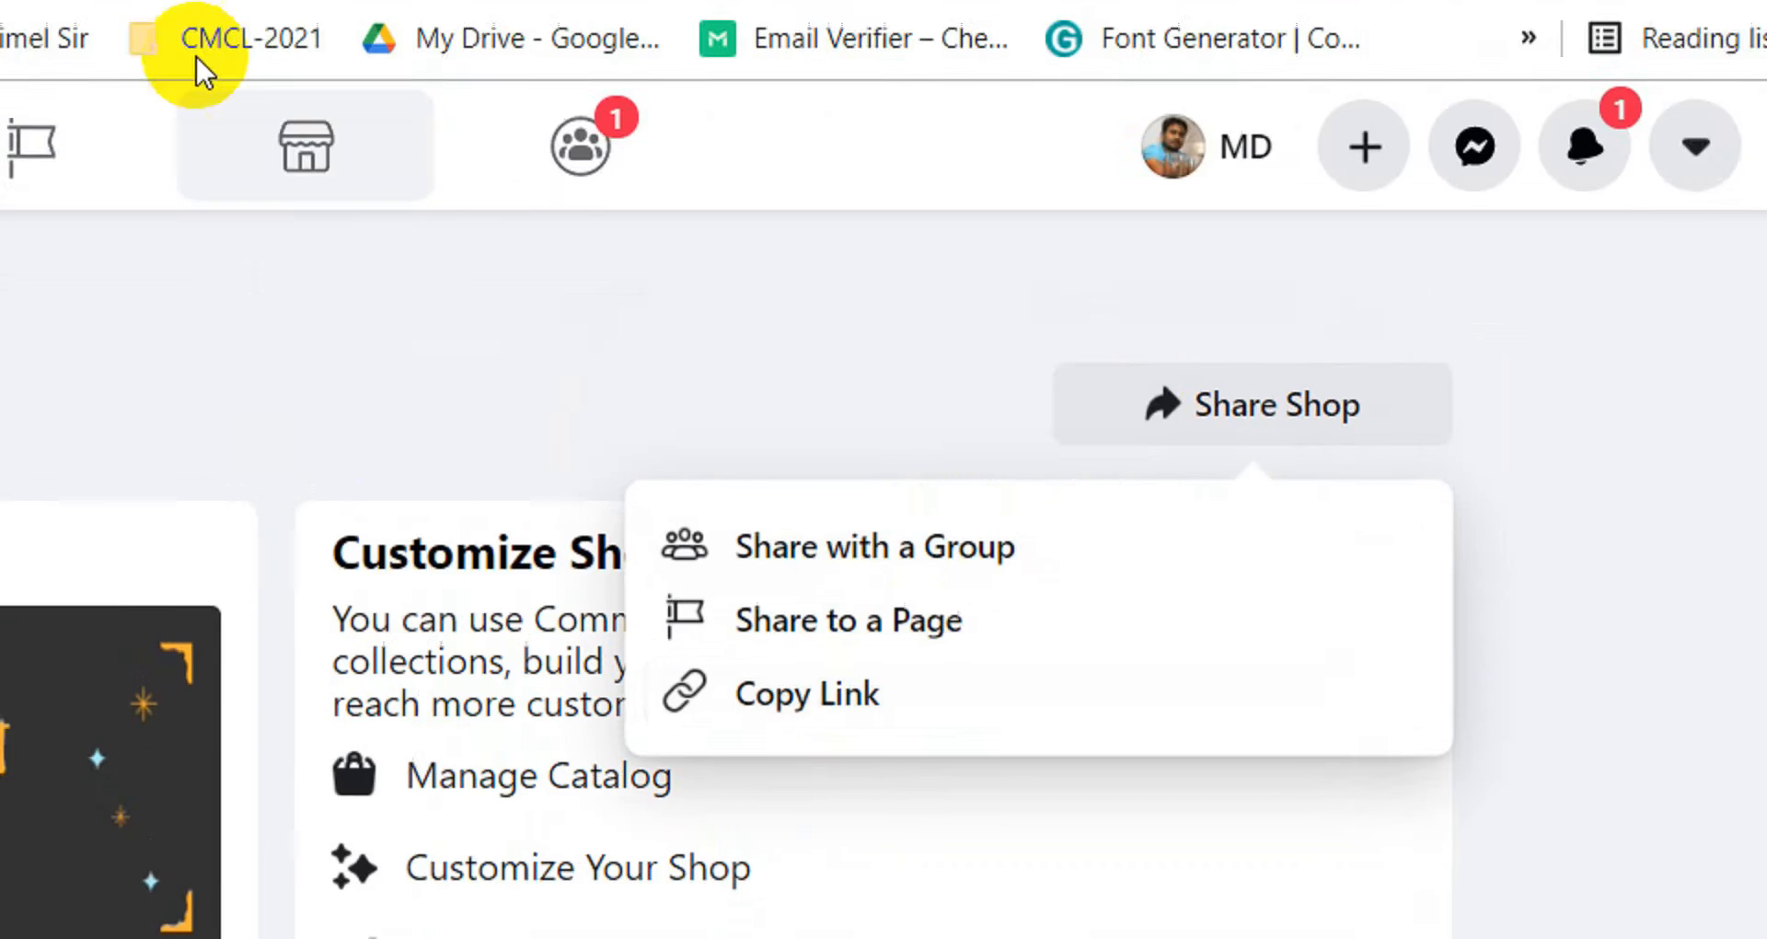
- Open the copied shop link in a new browser tab to check the shared storefront, and leave the page
left_click(267, 31)
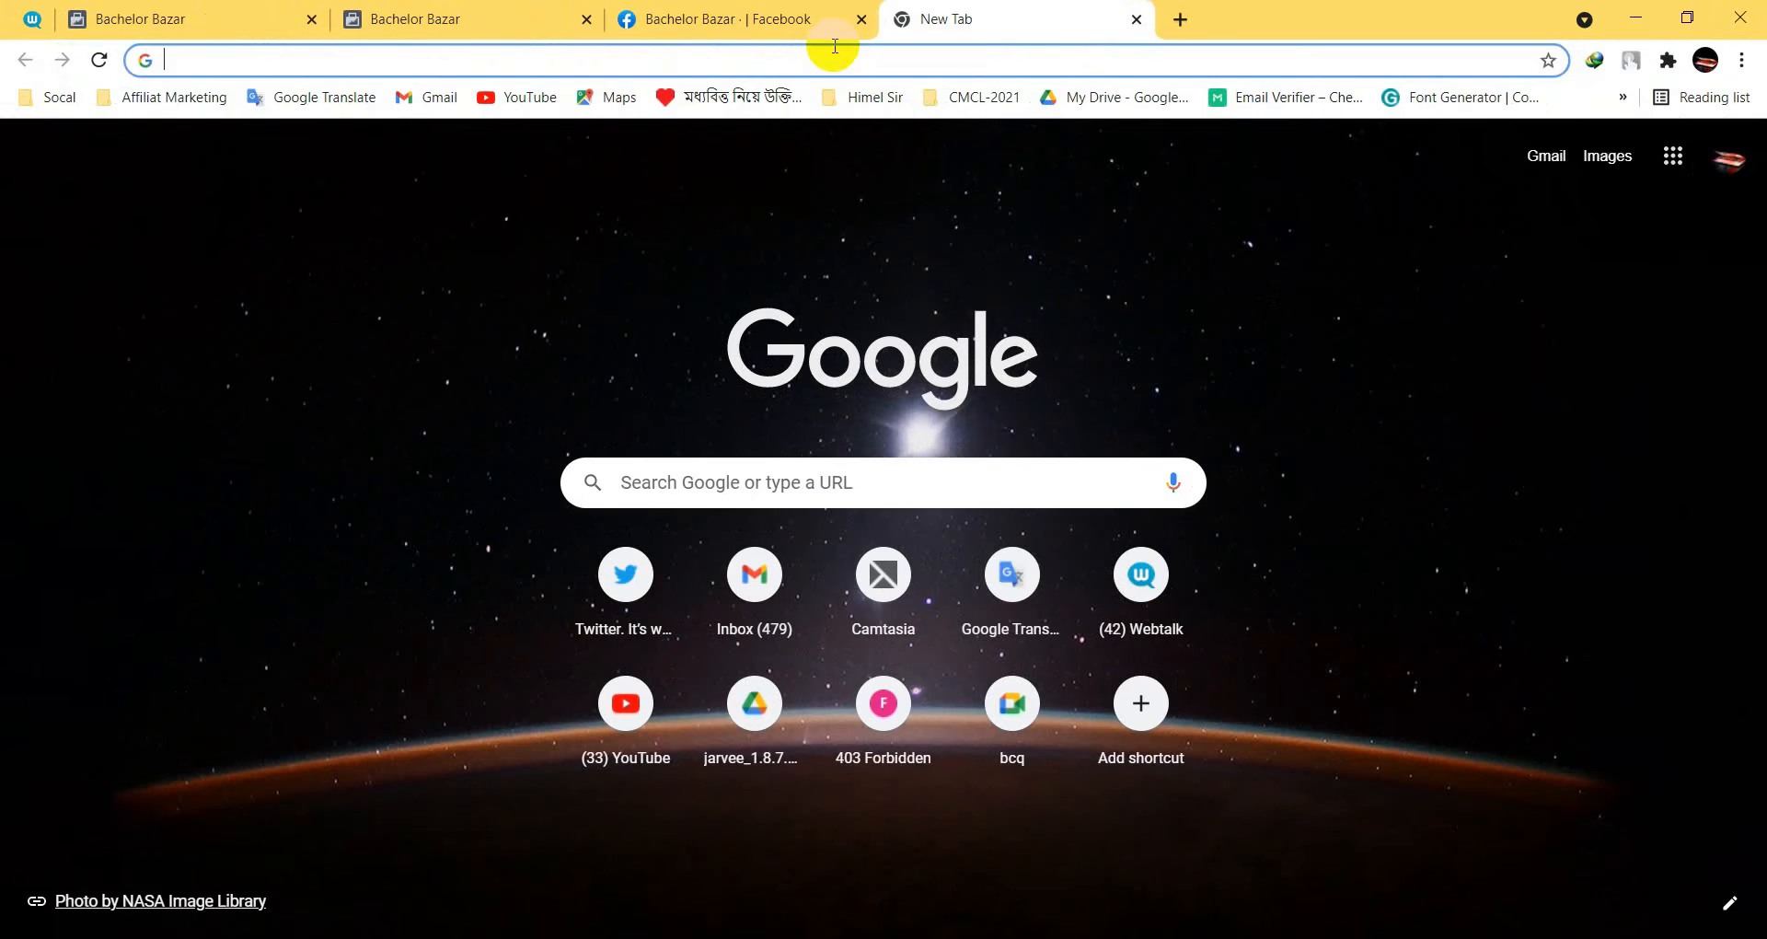
left_click(814, 69)
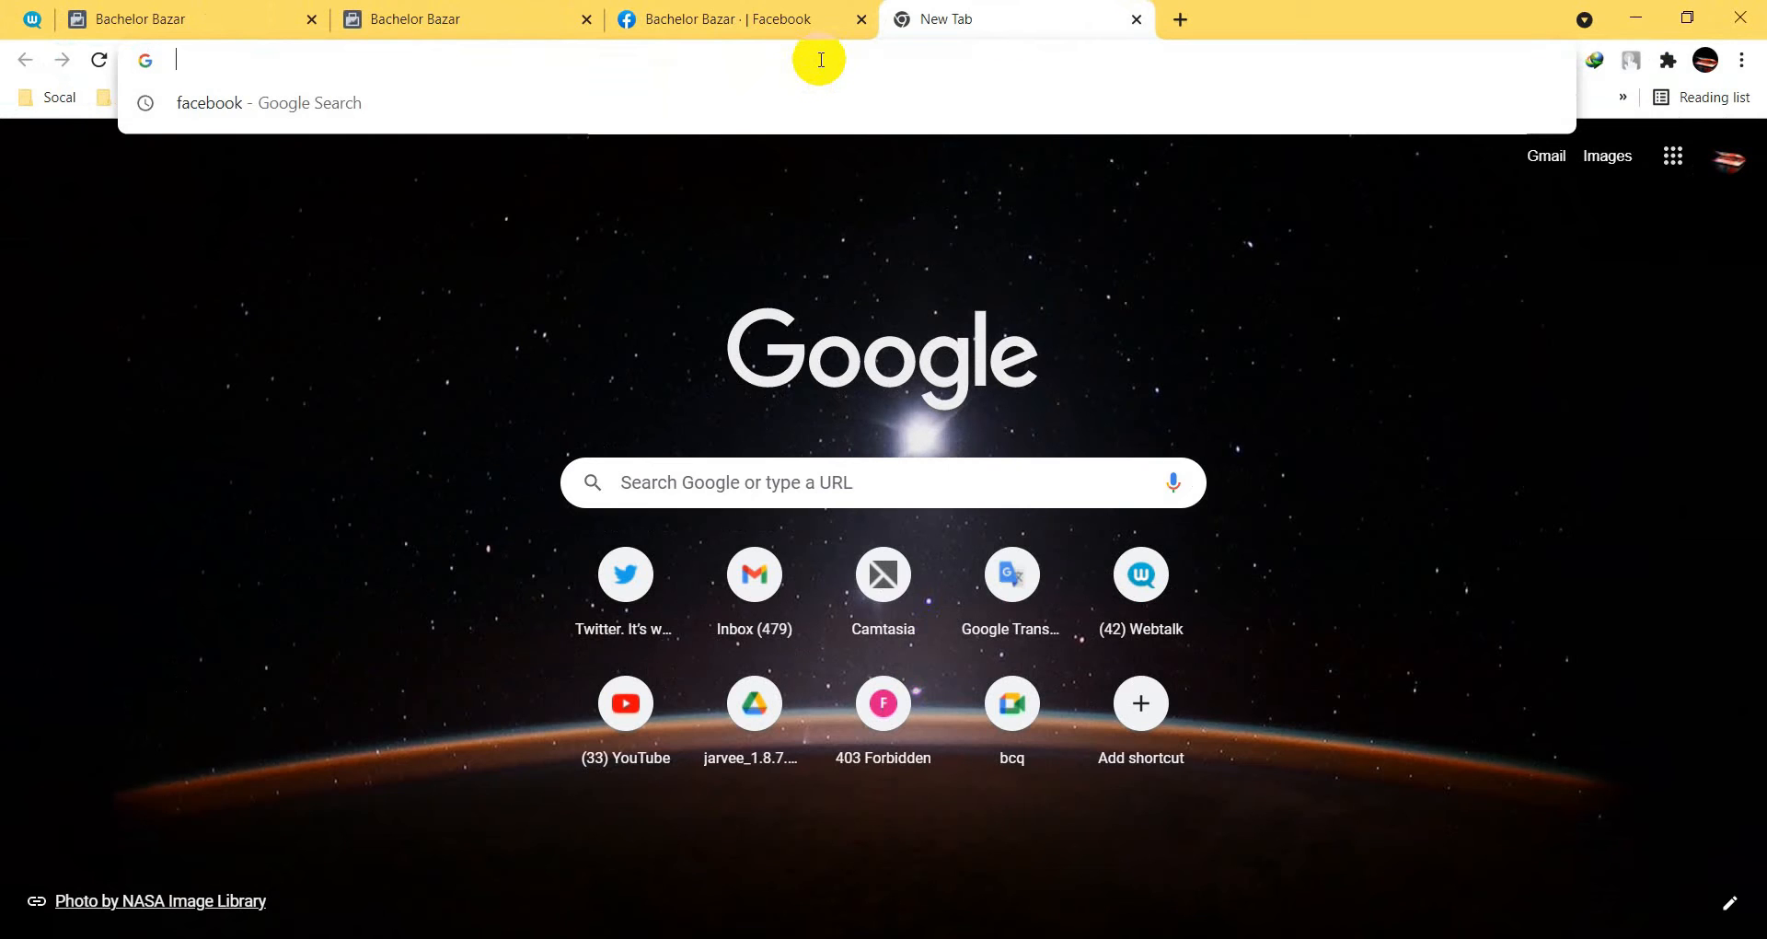
type("https://www.facebook.com/64bachelorbazar/shop/?ref_code=admin_share_by_link&ref_surface=page_manage_shop")
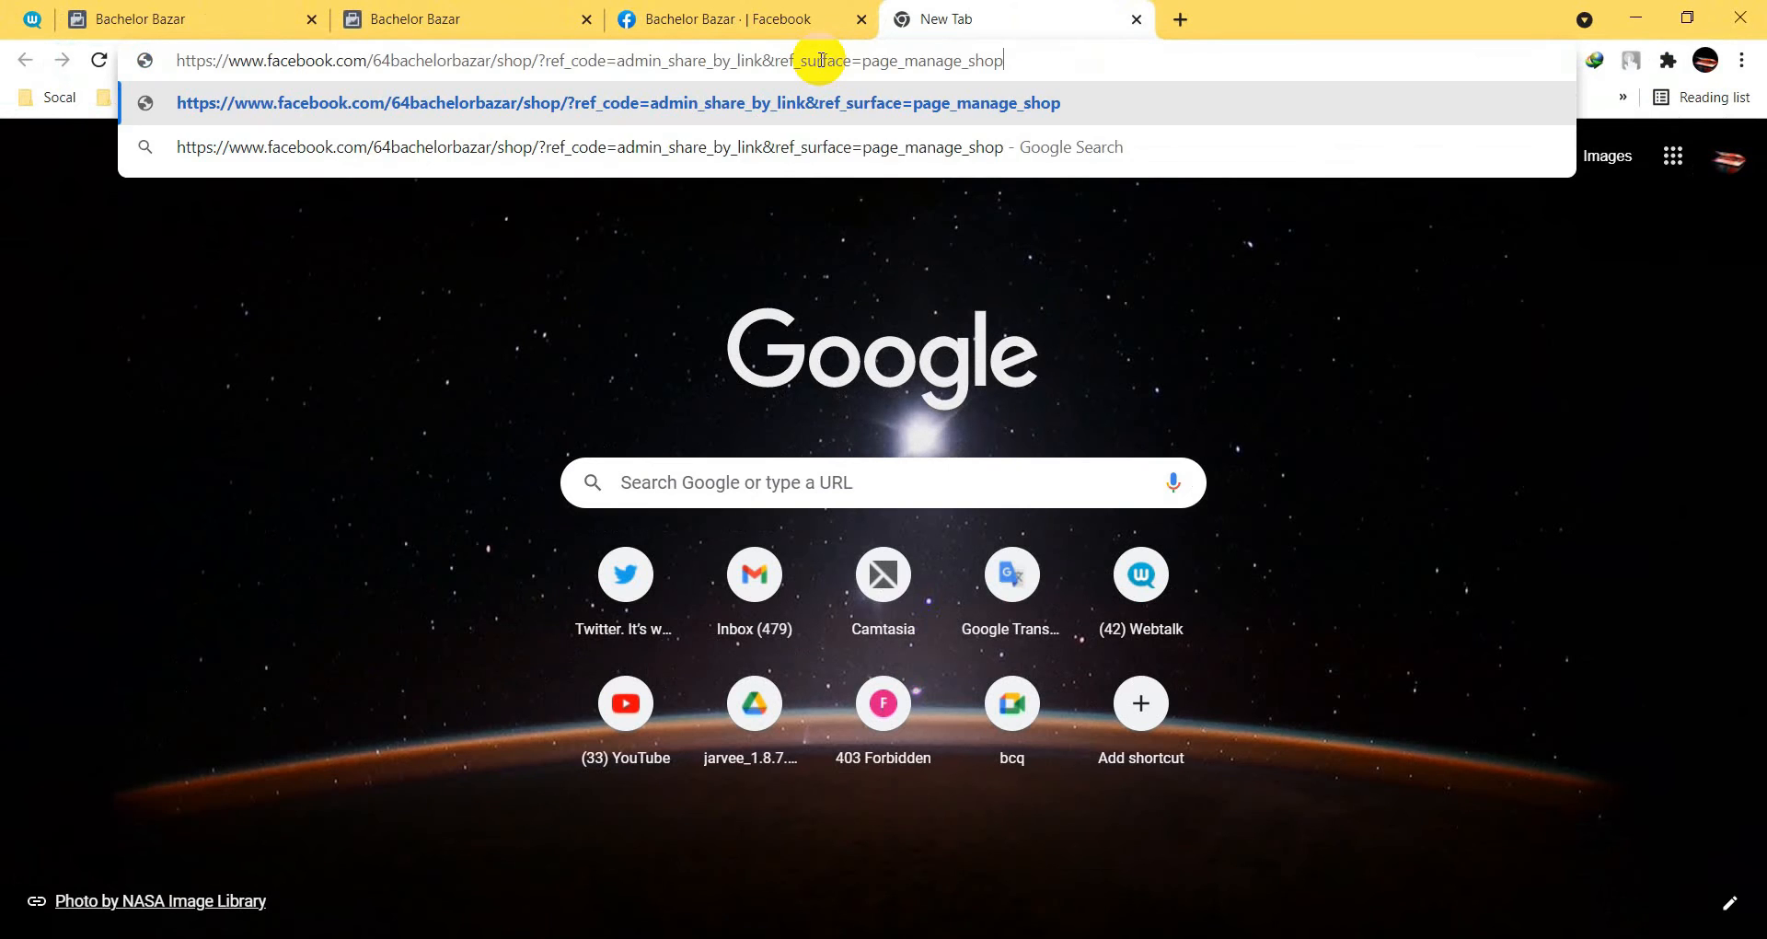
left_click(987, 114)
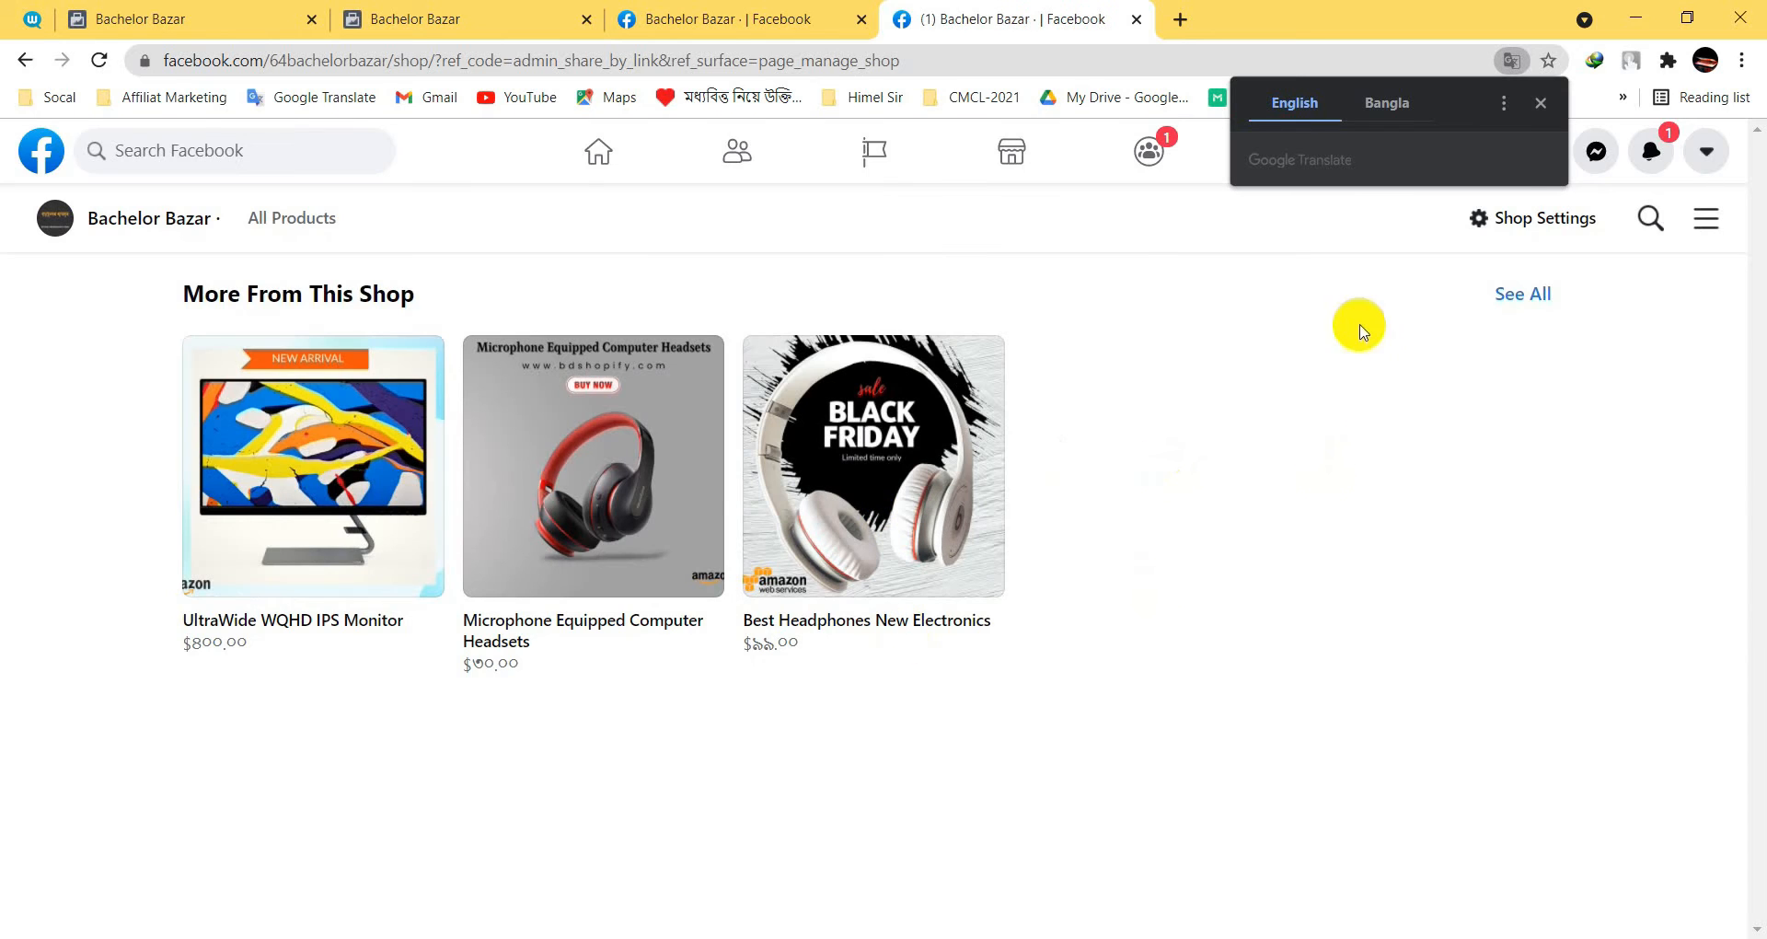
left_click(1536, 114)
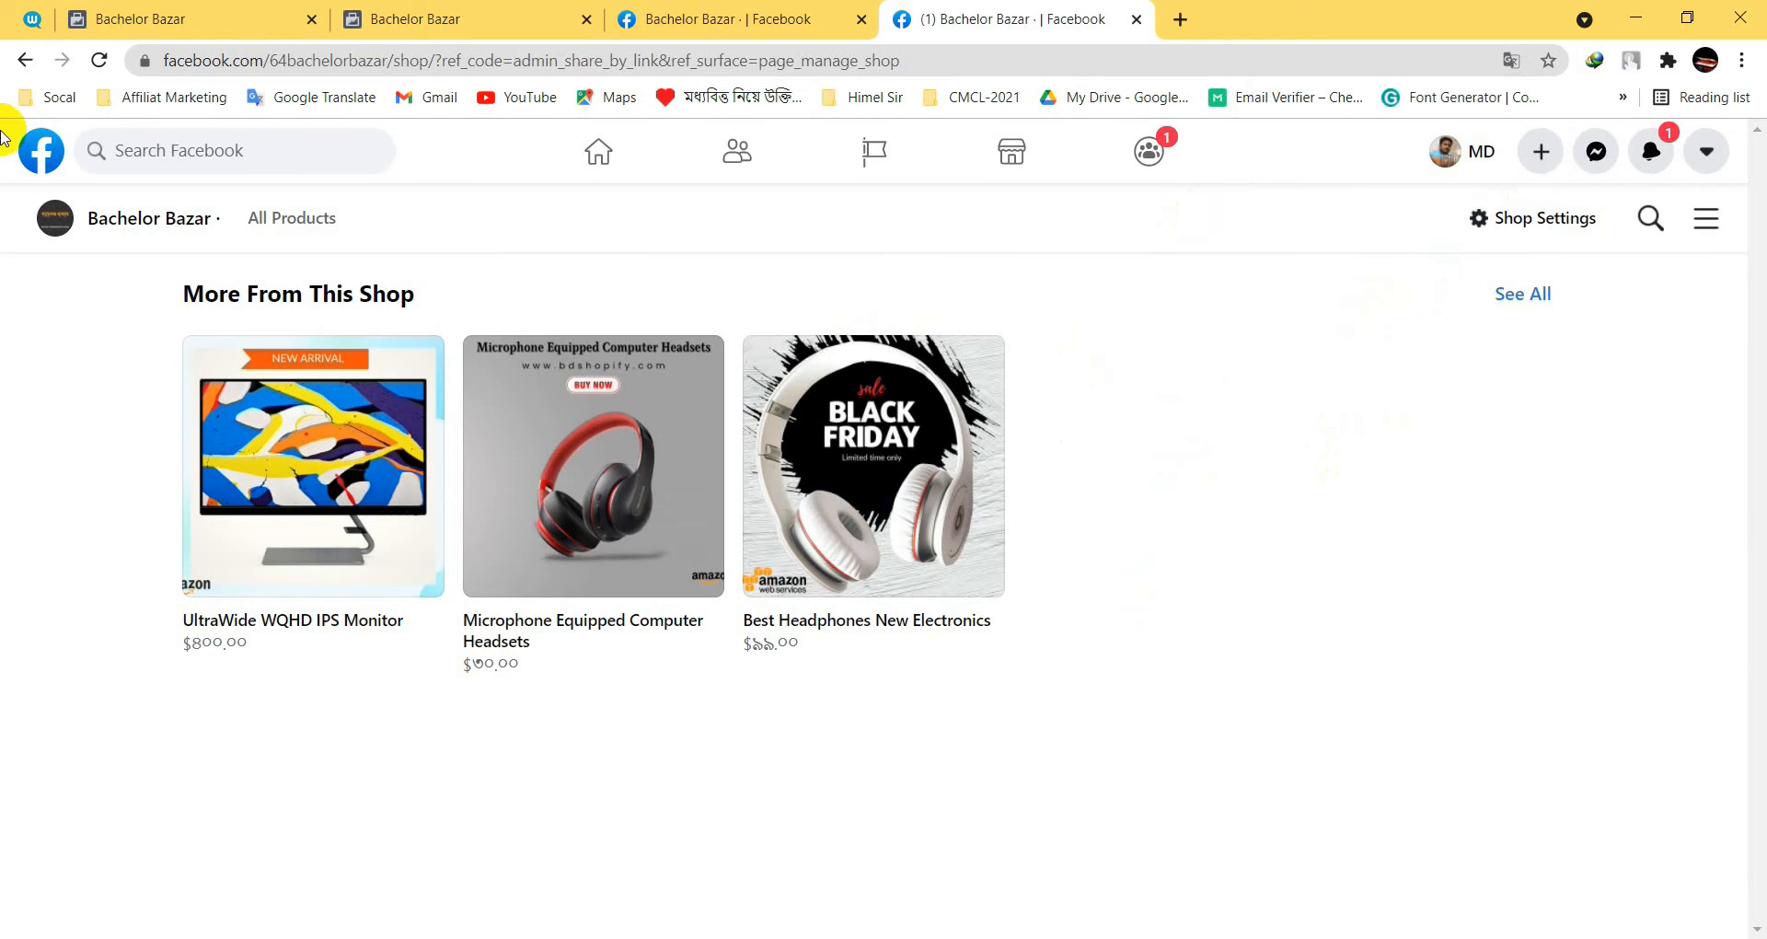
left_click(20, 61)
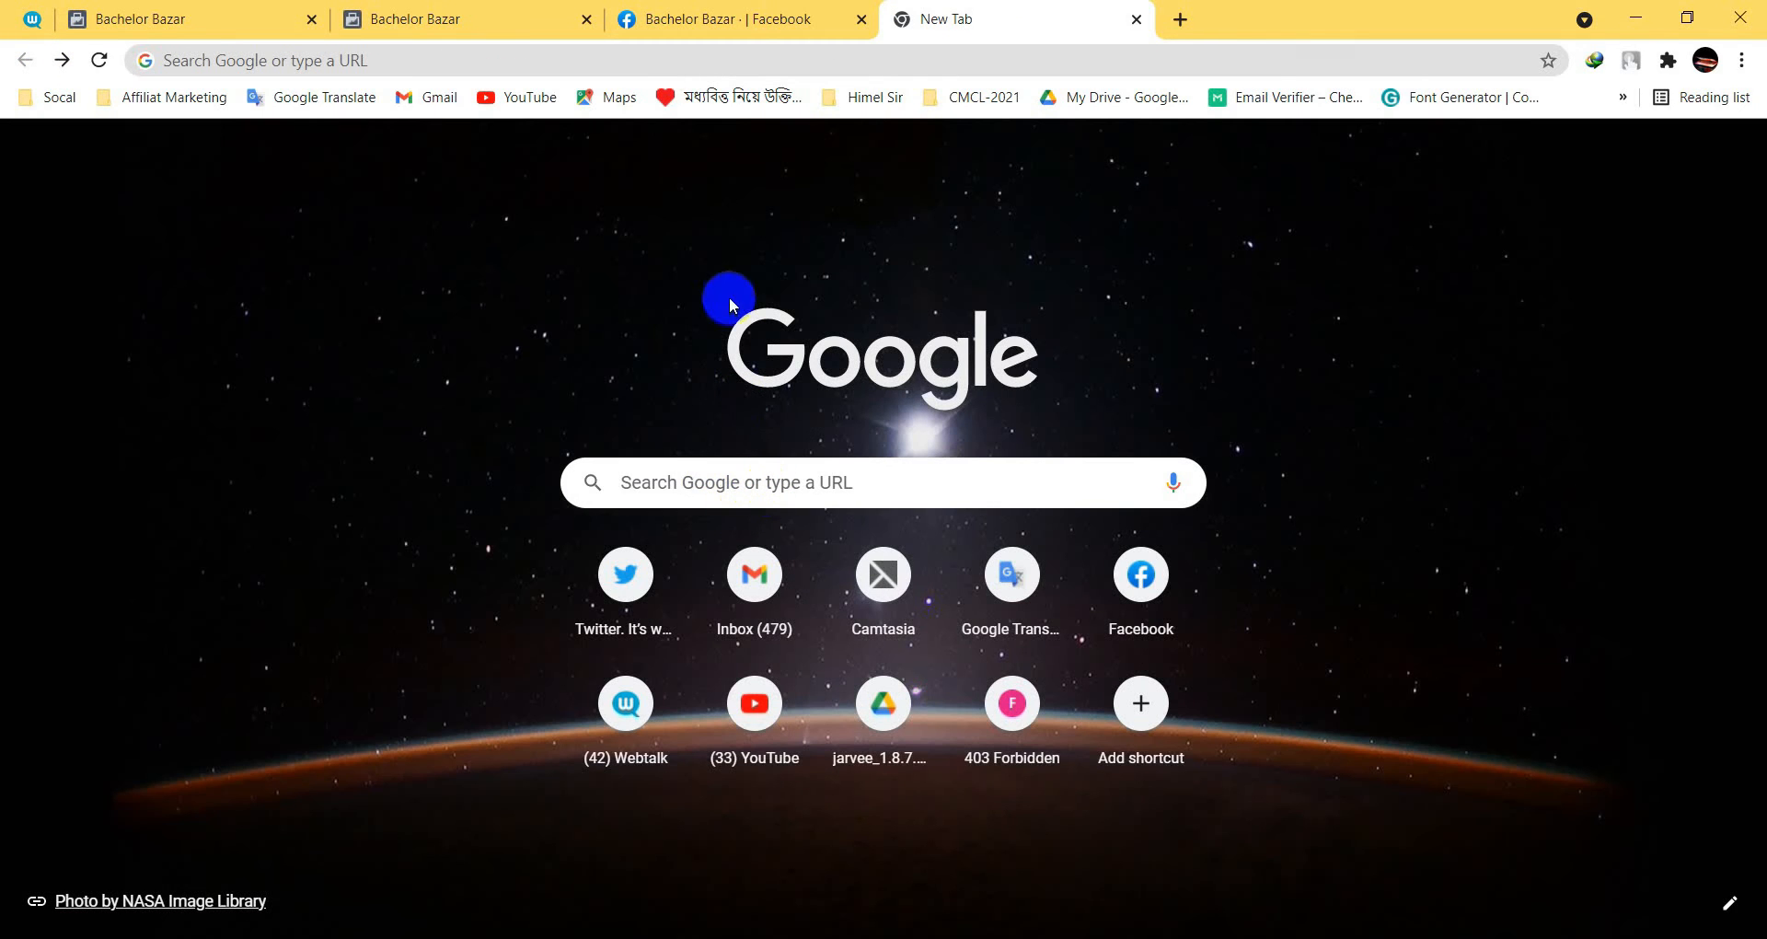
- Dismiss the sharing options on Manage Shop, switch to the Commerce catalog's Items page and close the tabs following it
left_click(723, 19)
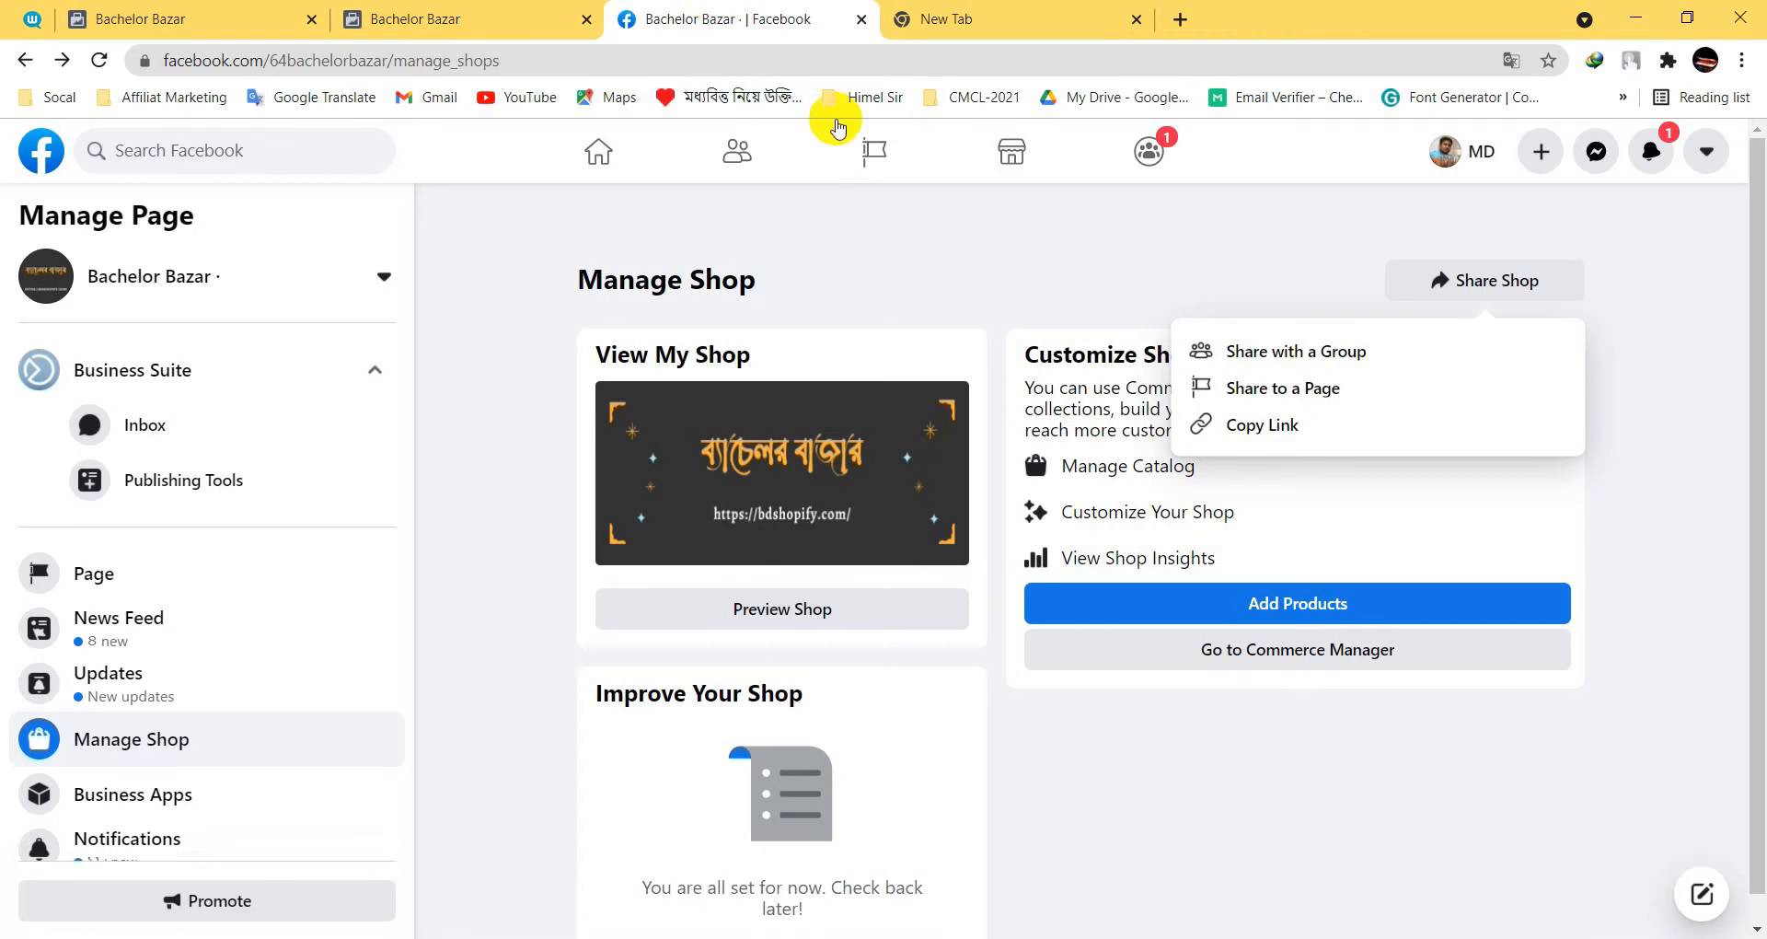
left_click(1234, 303)
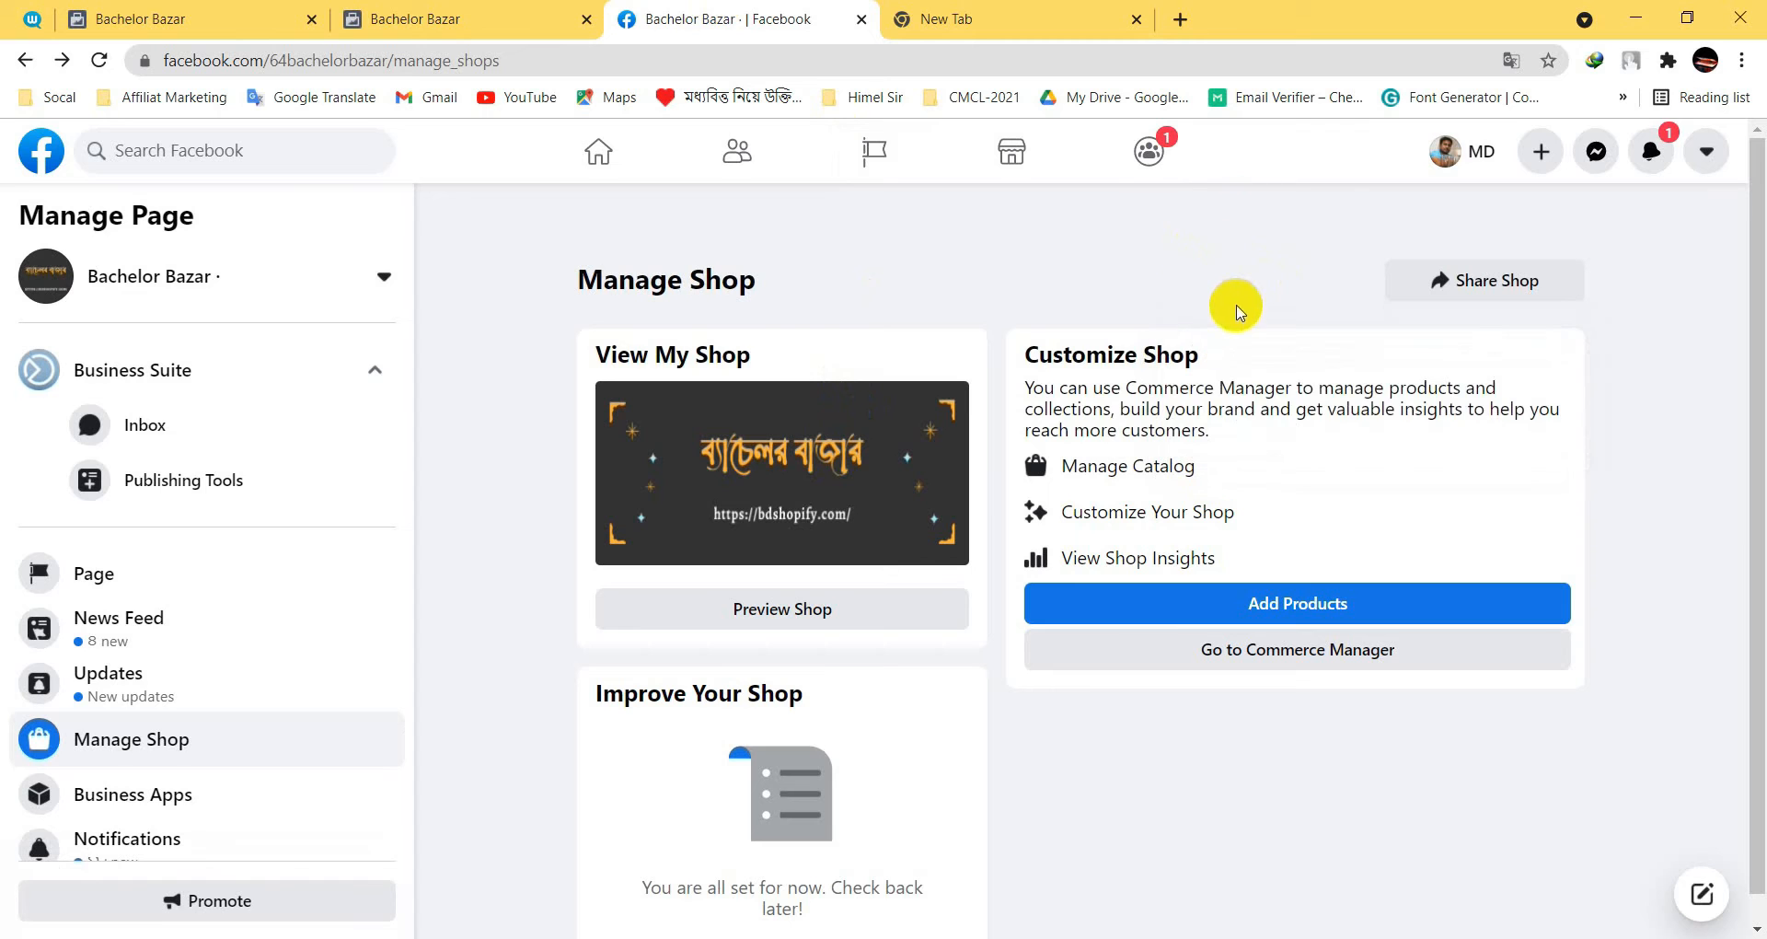
left_click(451, 19)
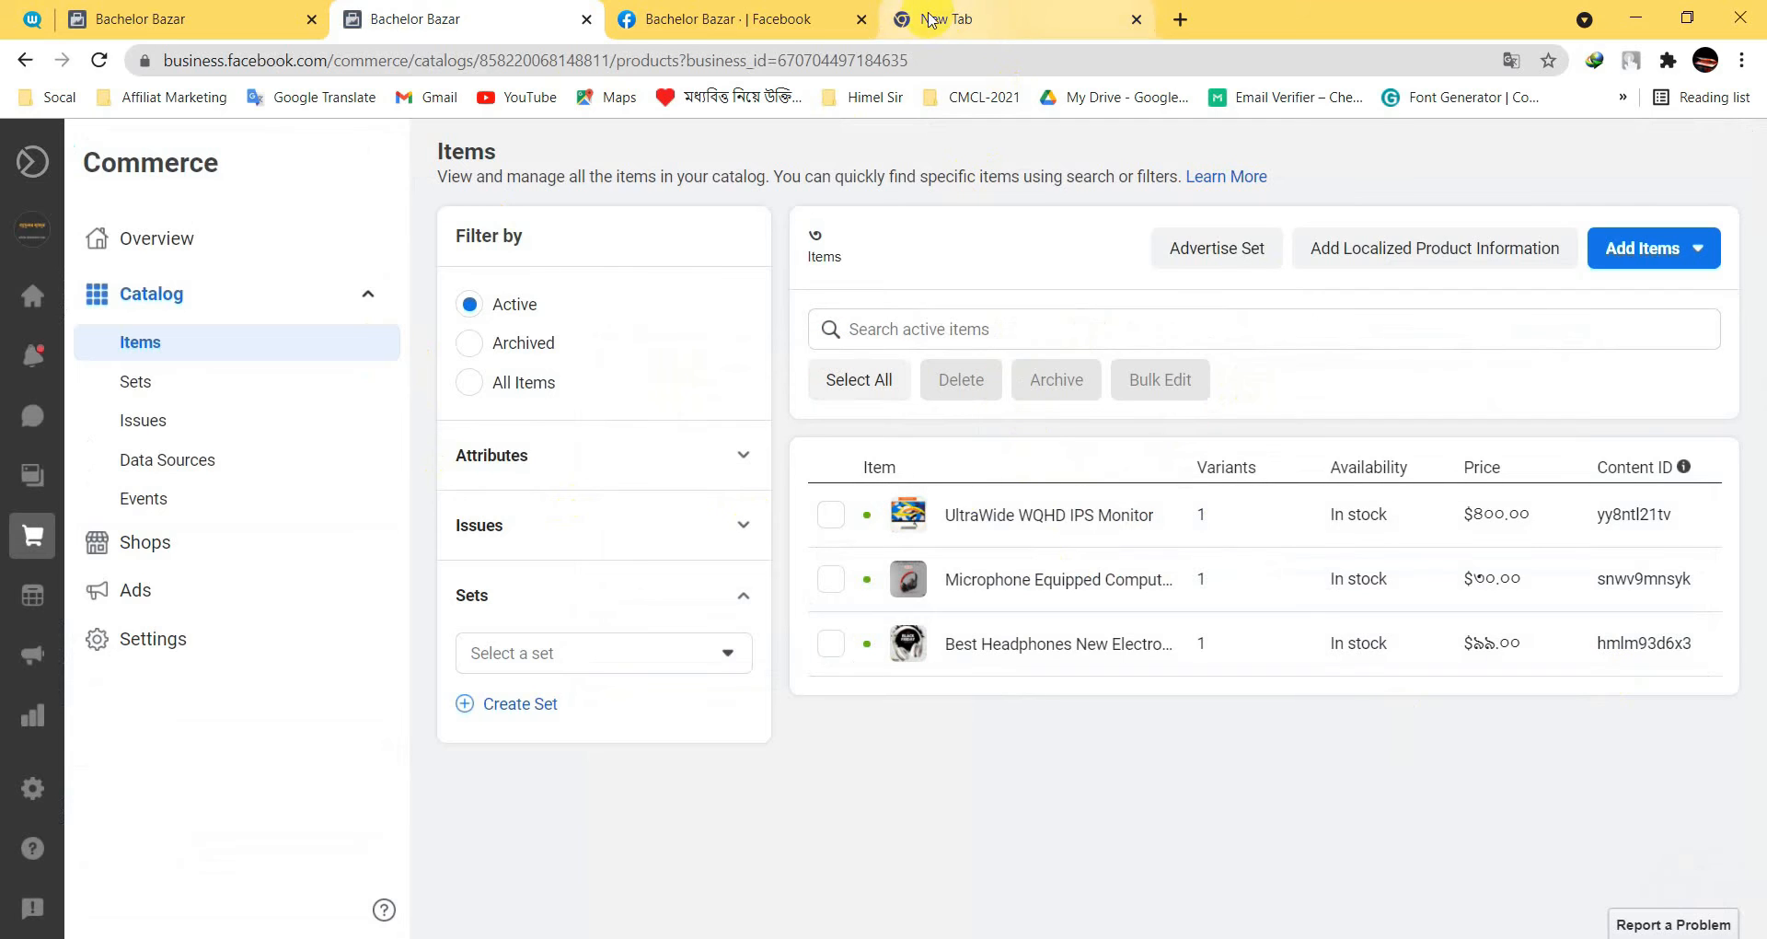
left_click(863, 19)
left_click(862, 19)
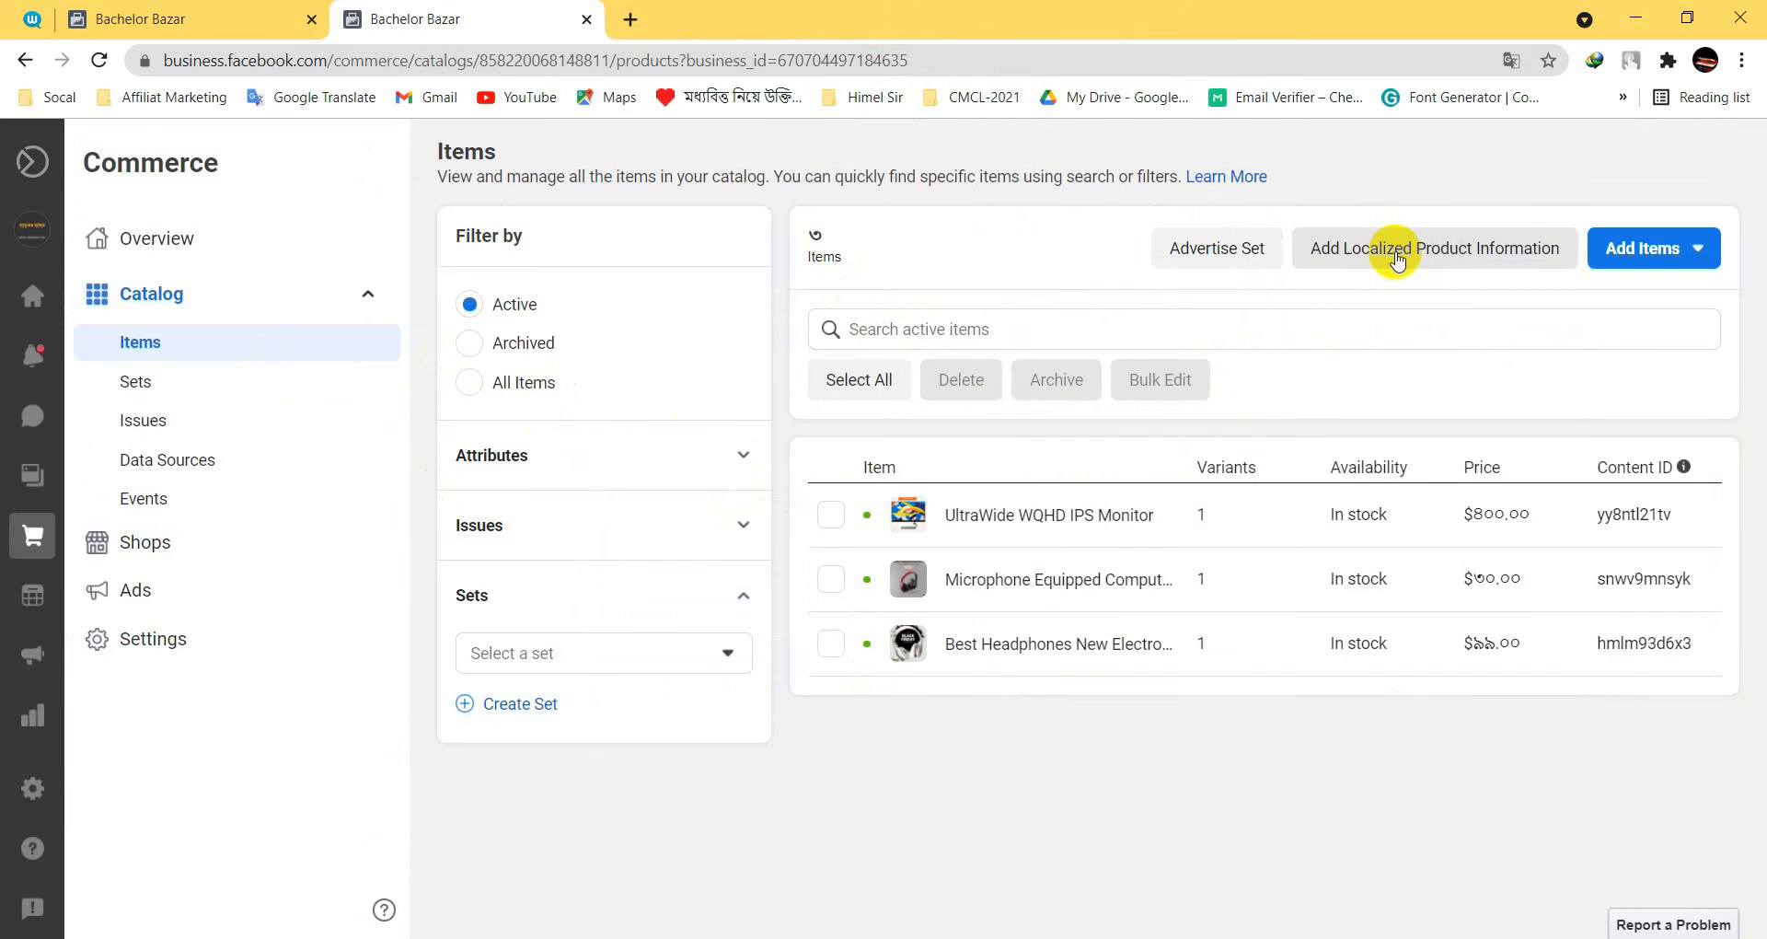
- Start adding localized product information for the catalog and begin building a template of the Country feed type
left_click(1413, 251)
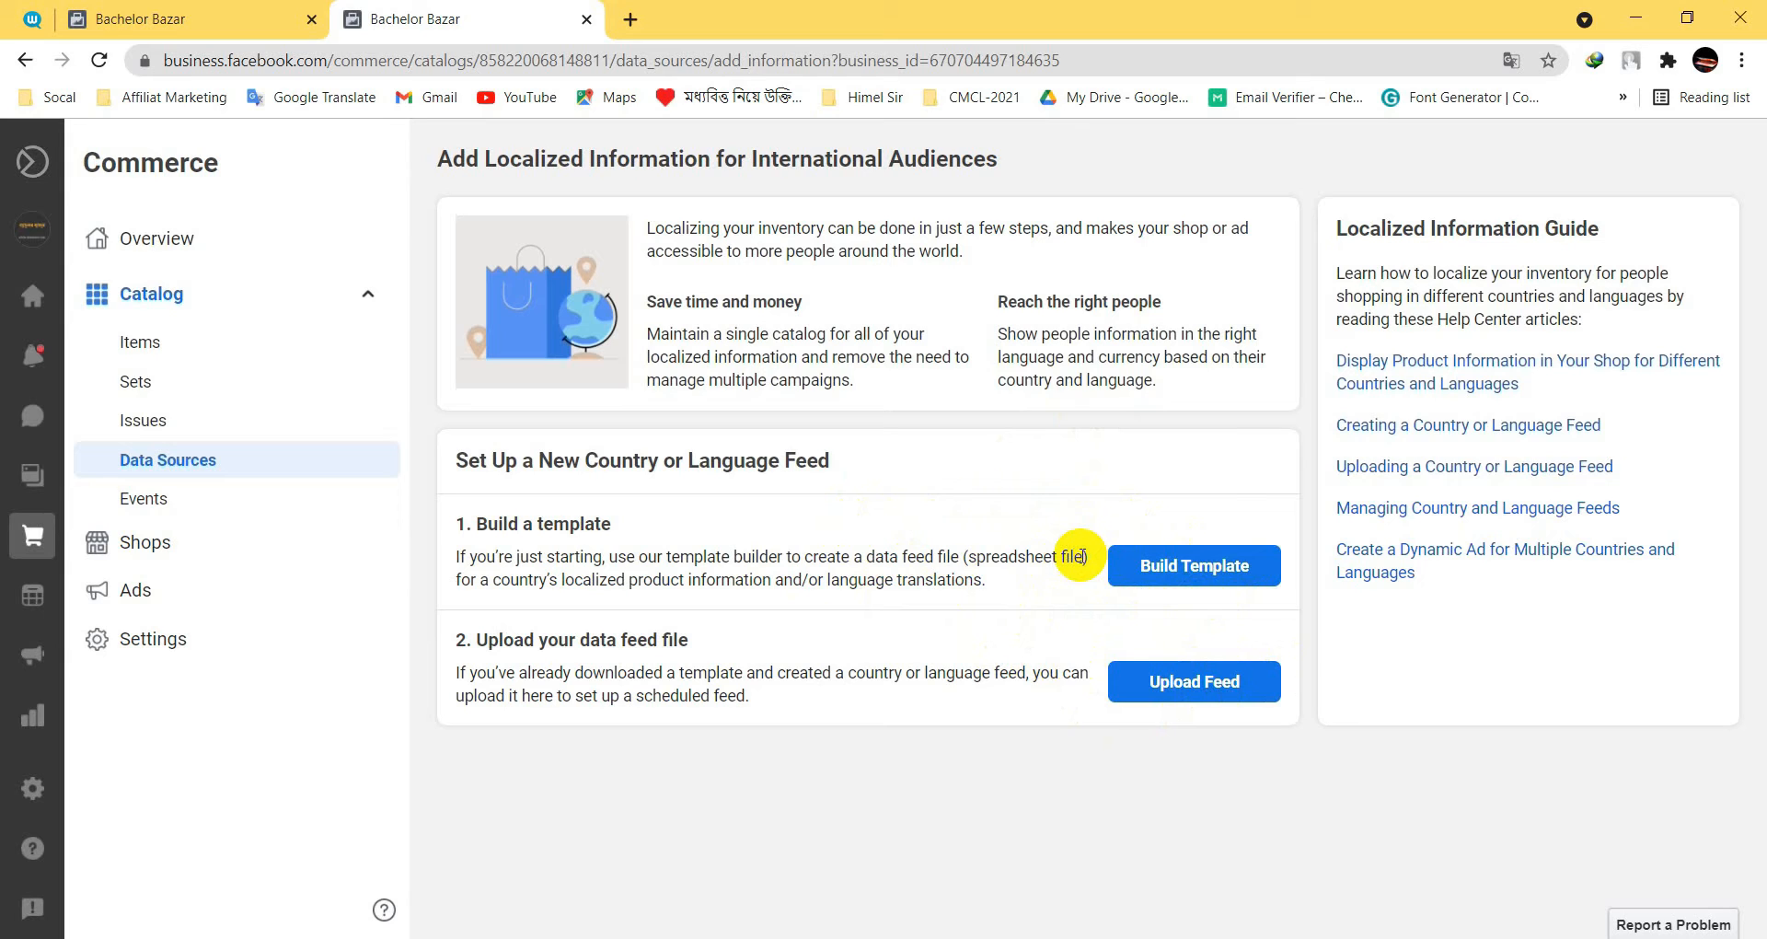
left_click(1181, 575)
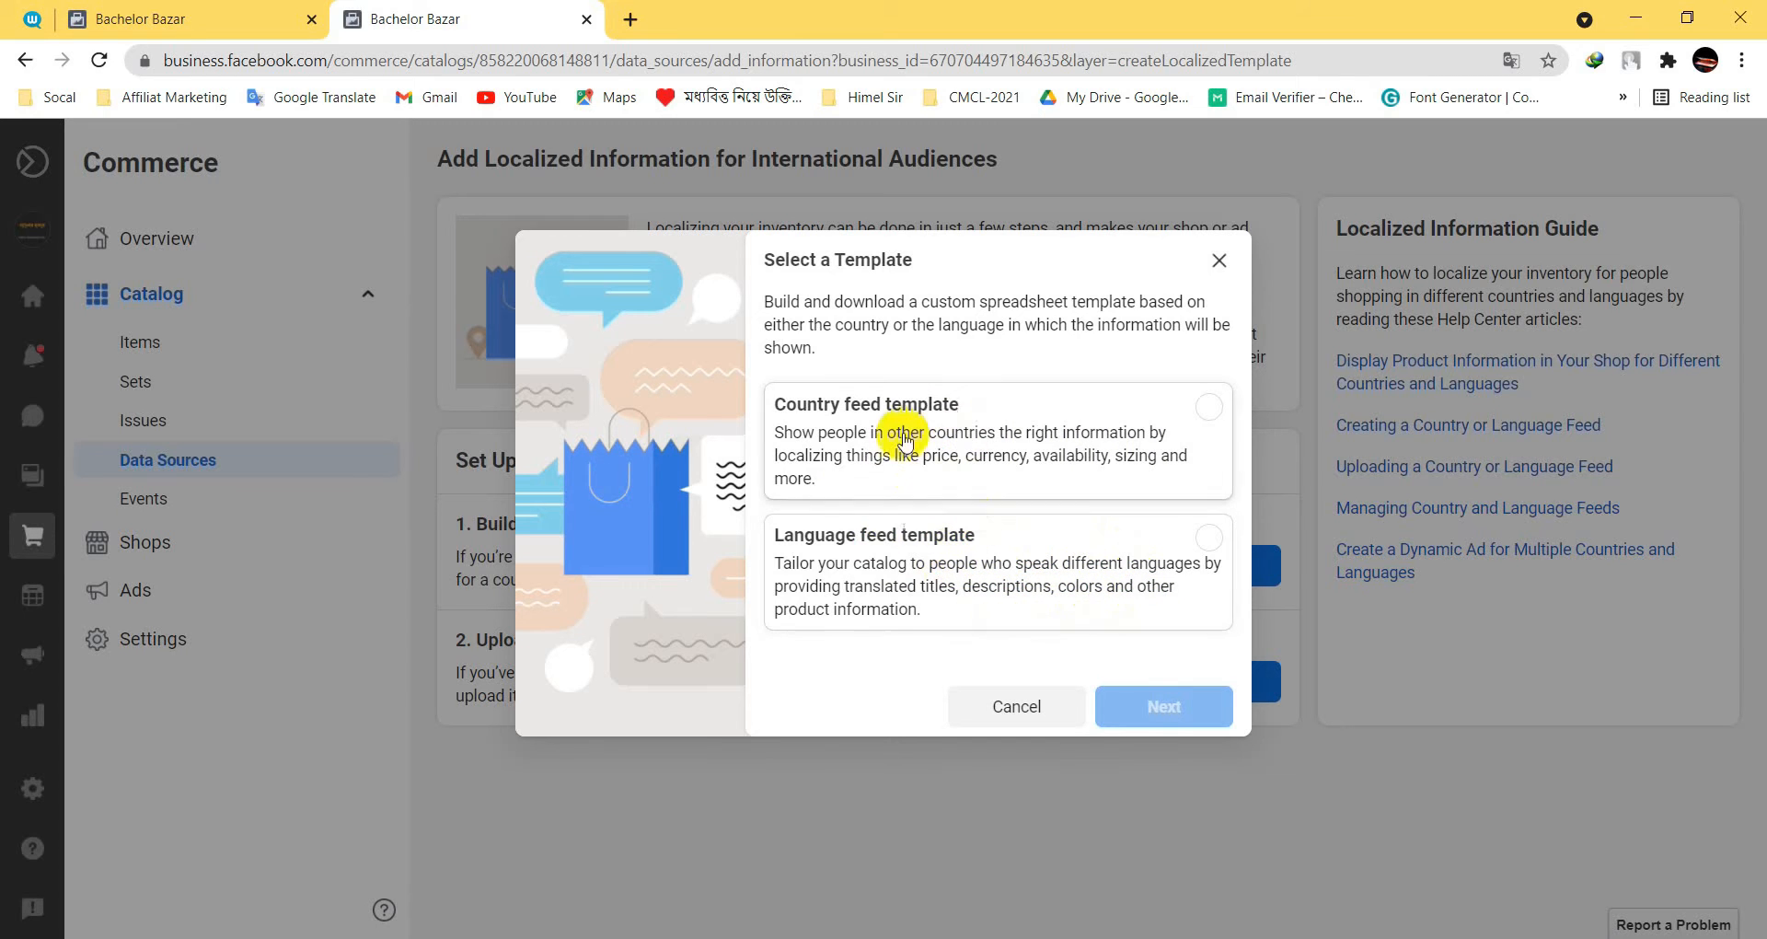
left_click(980, 440)
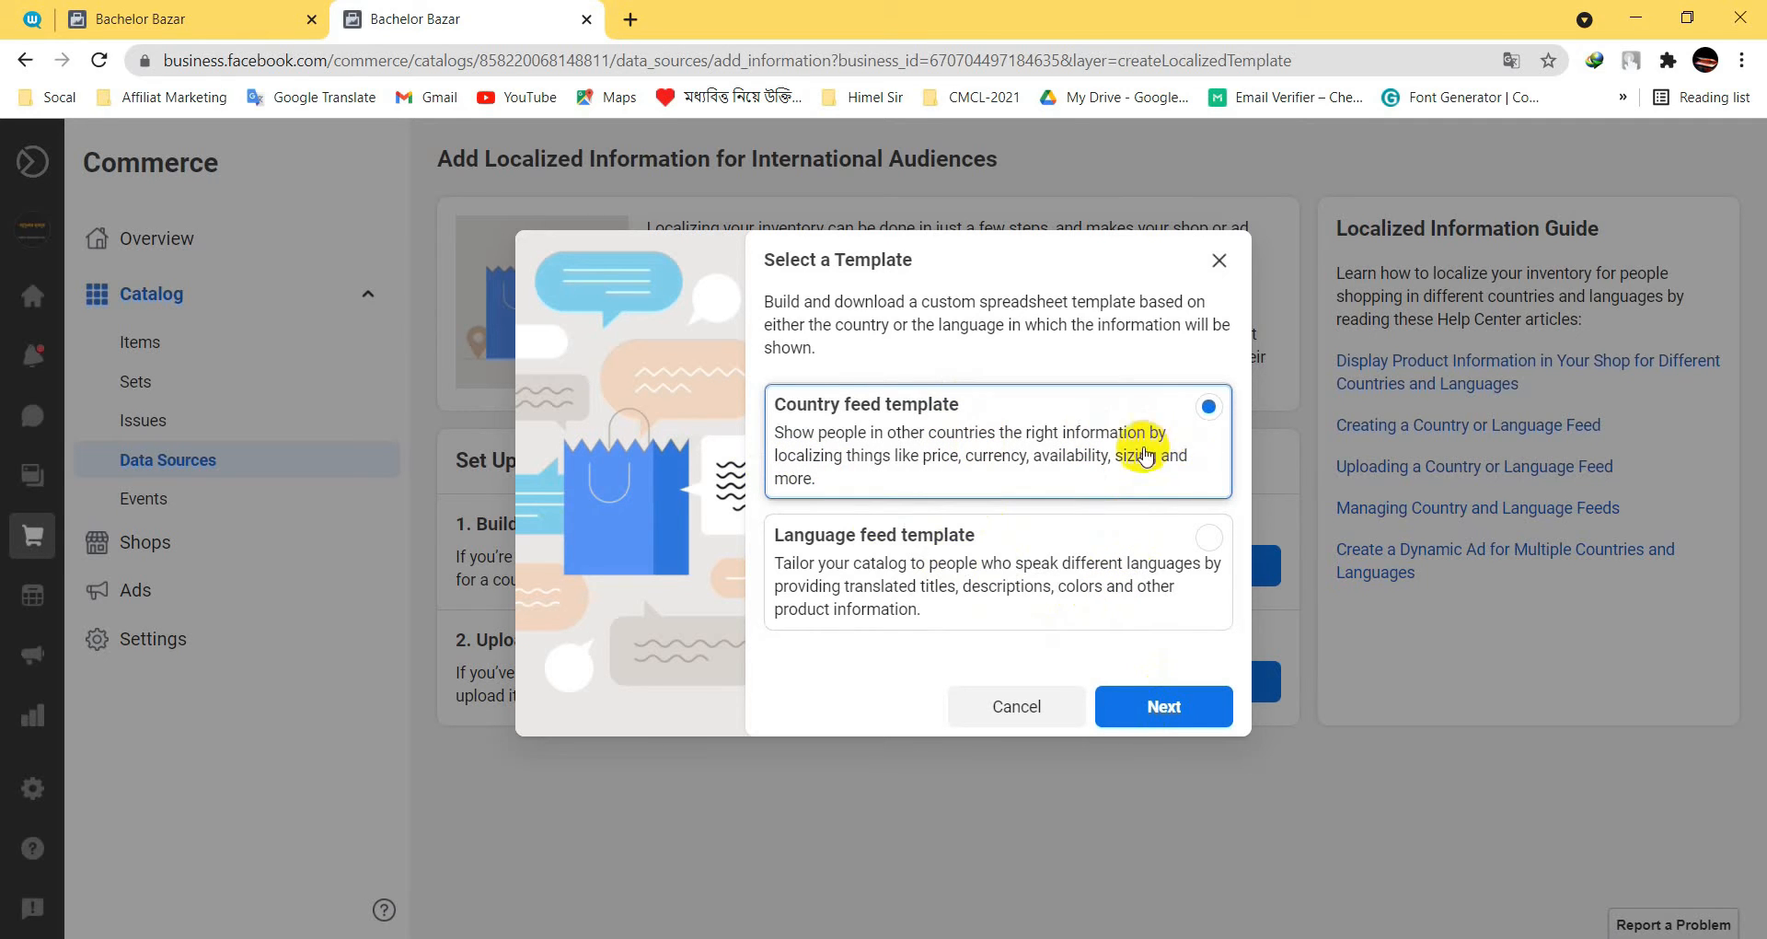
left_click(1162, 708)
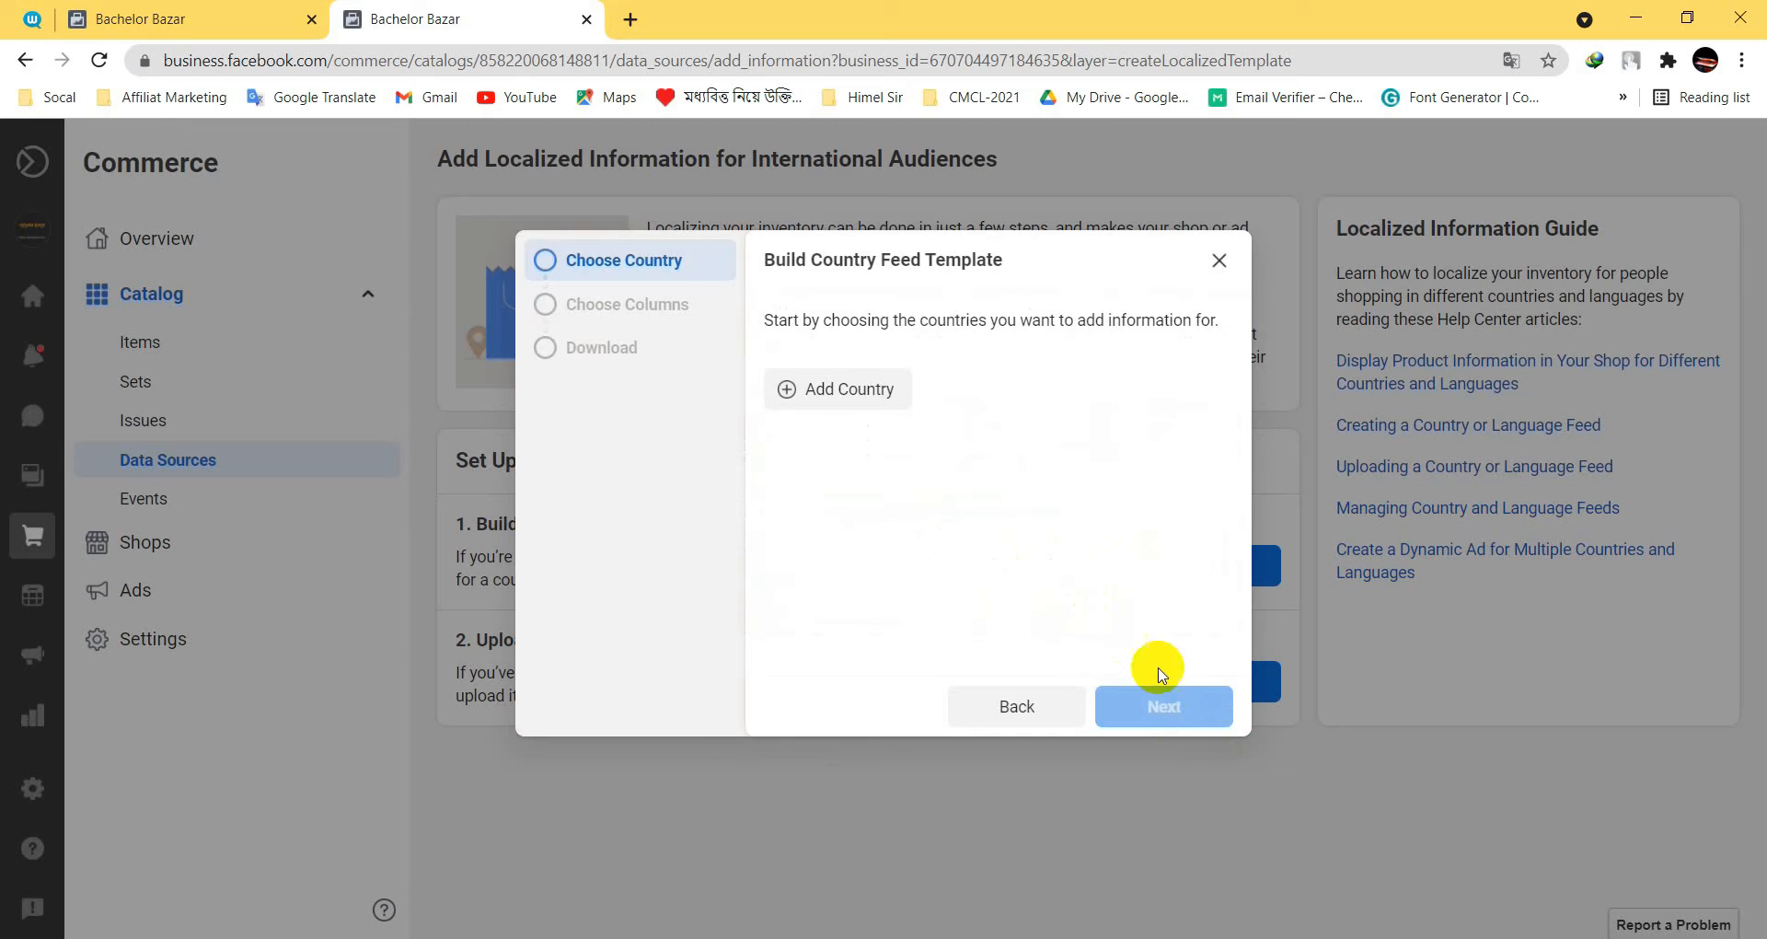
- Choose Bangladesh as the only country for the feed template and continue to the column selection
left_click(835, 394)
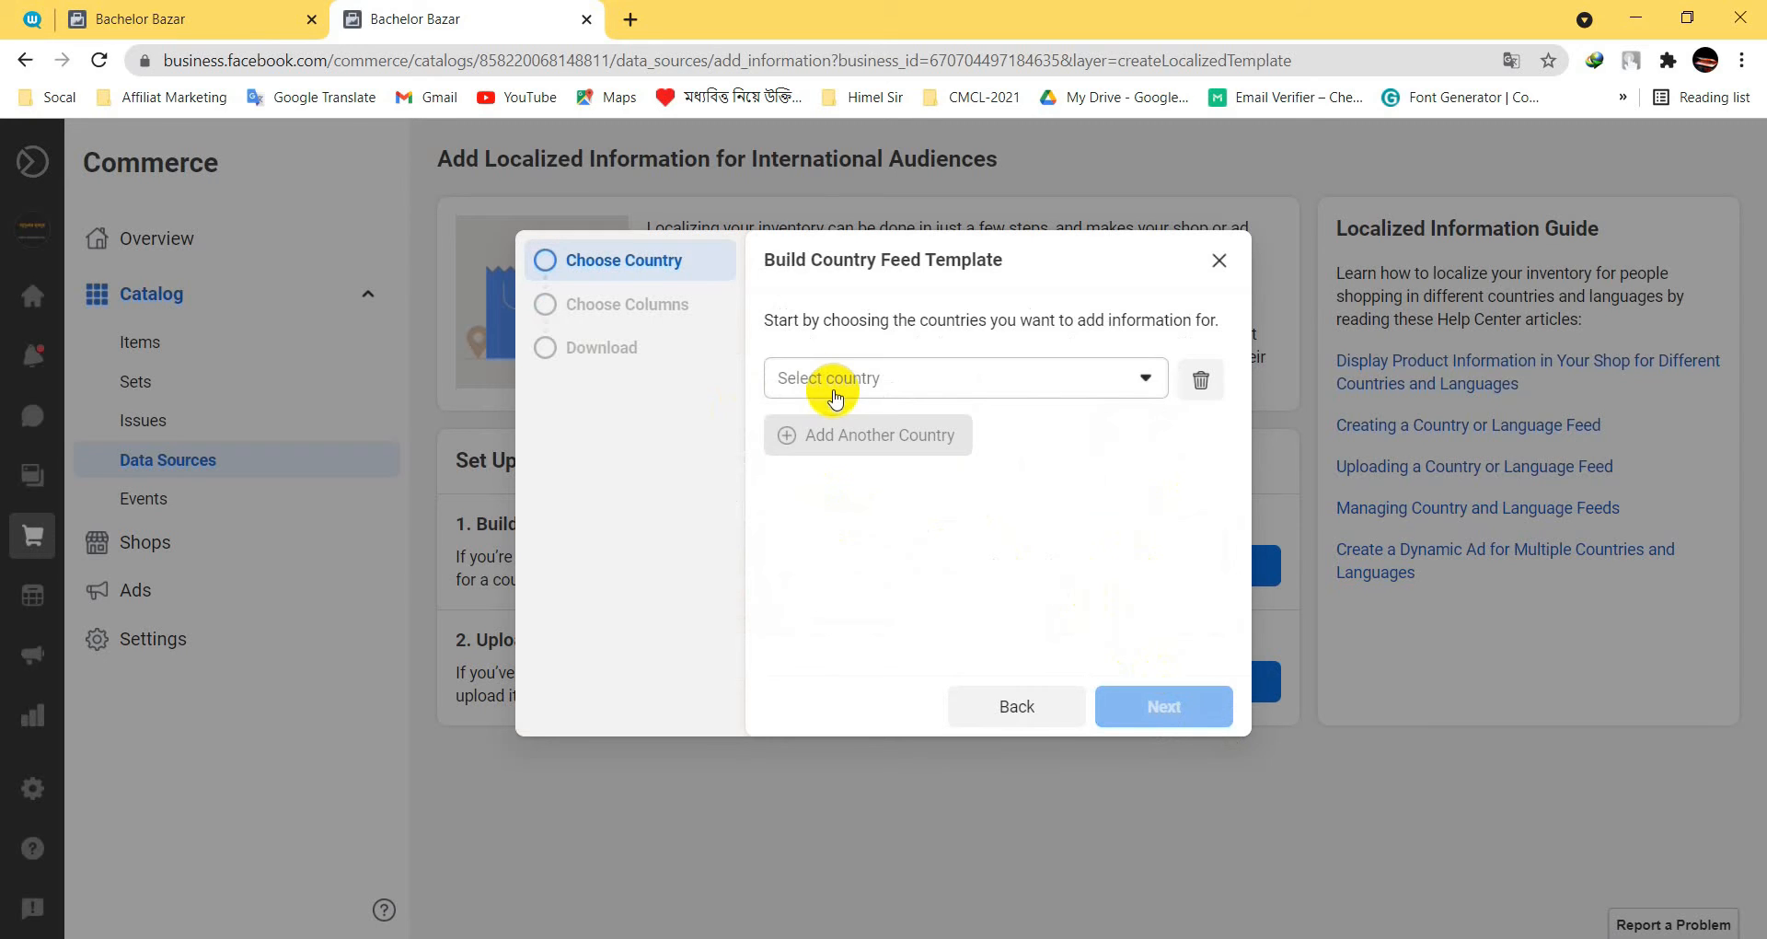
left_click(847, 390)
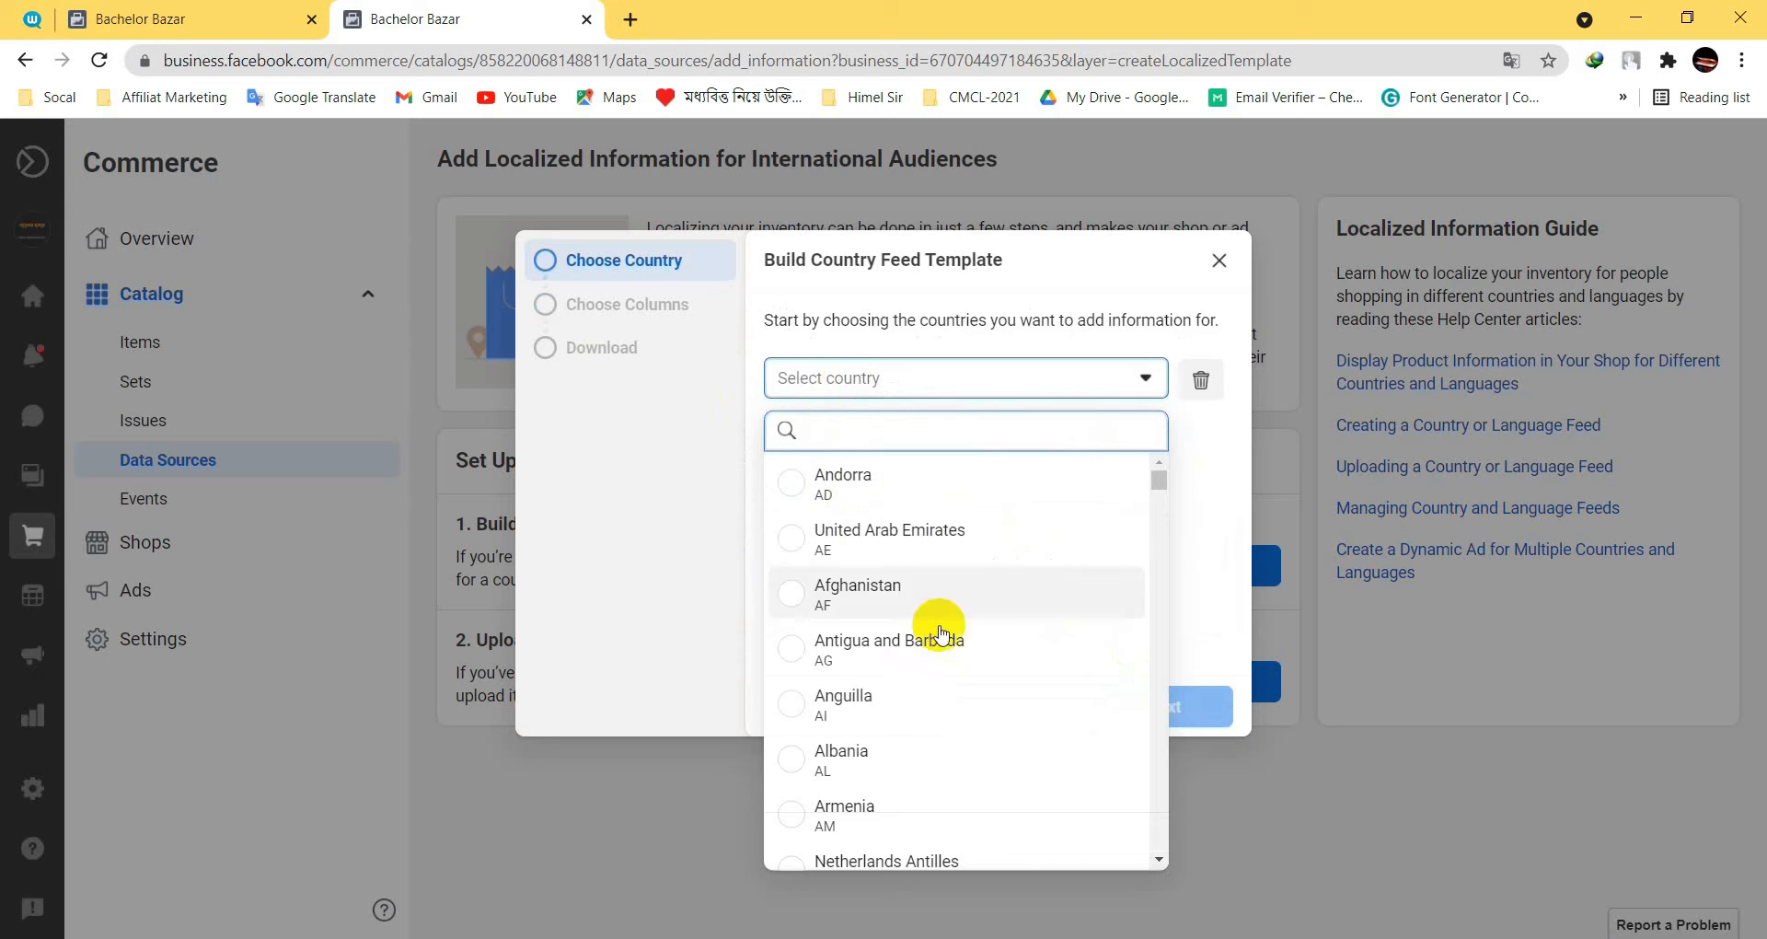
scroll(939, 663, "down", 3)
scroll(945, 797, "down", 6)
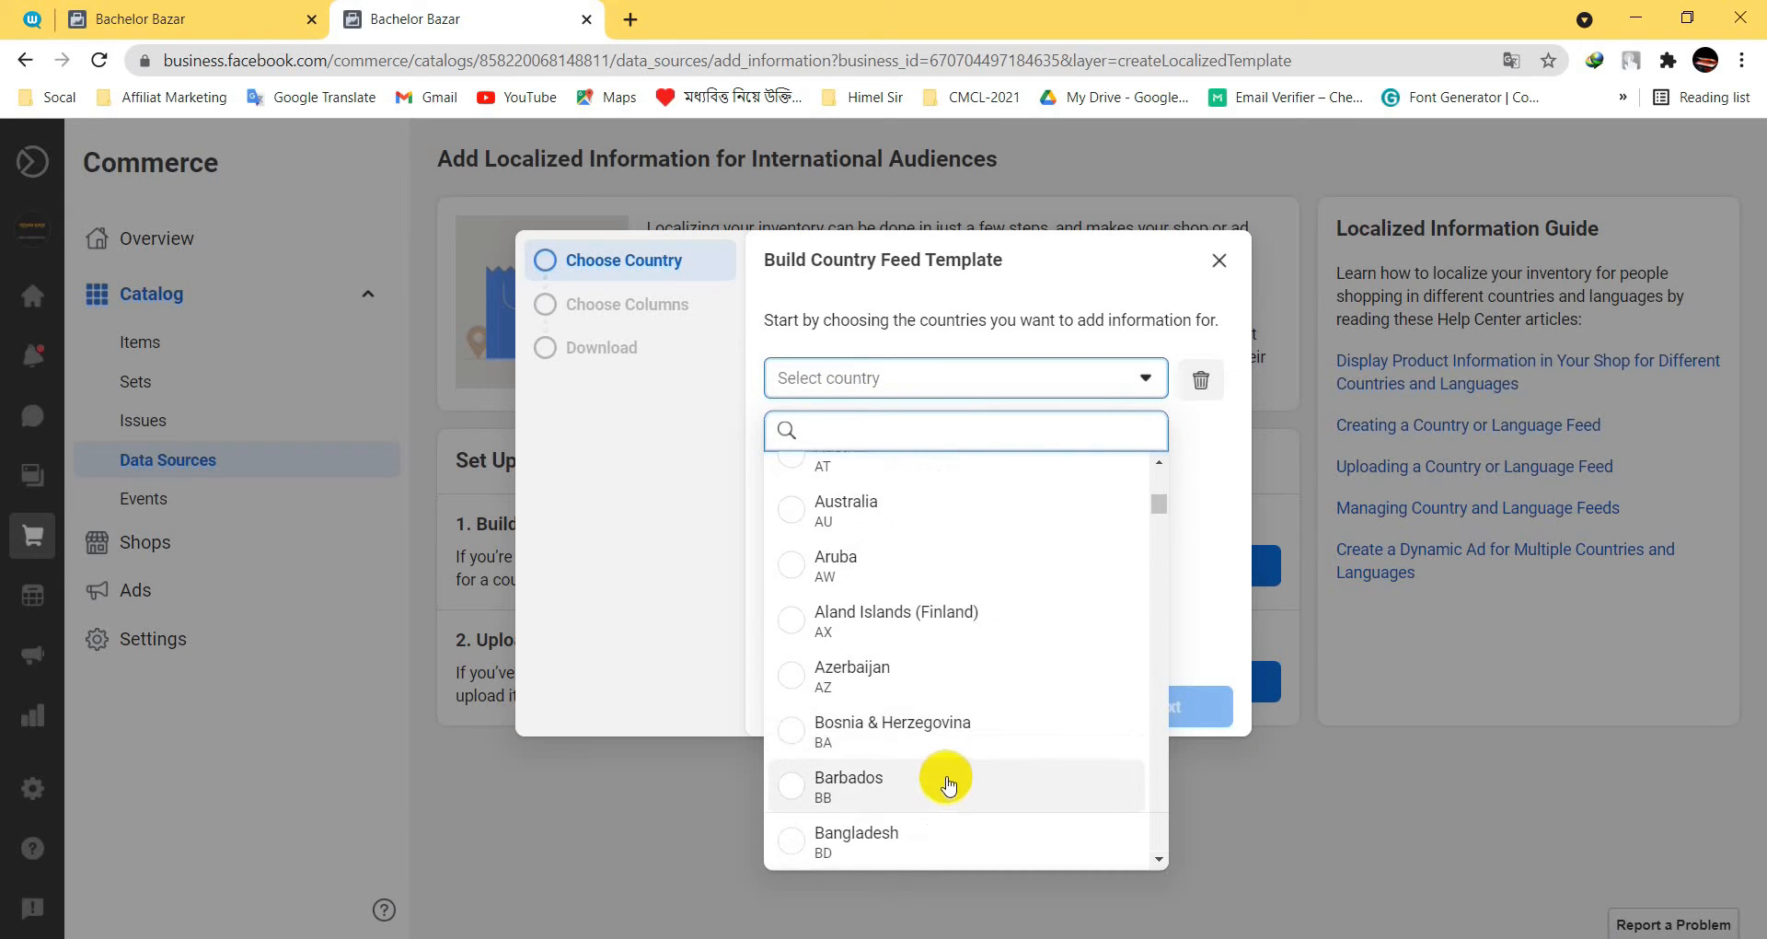
scroll(947, 736, "down", 3)
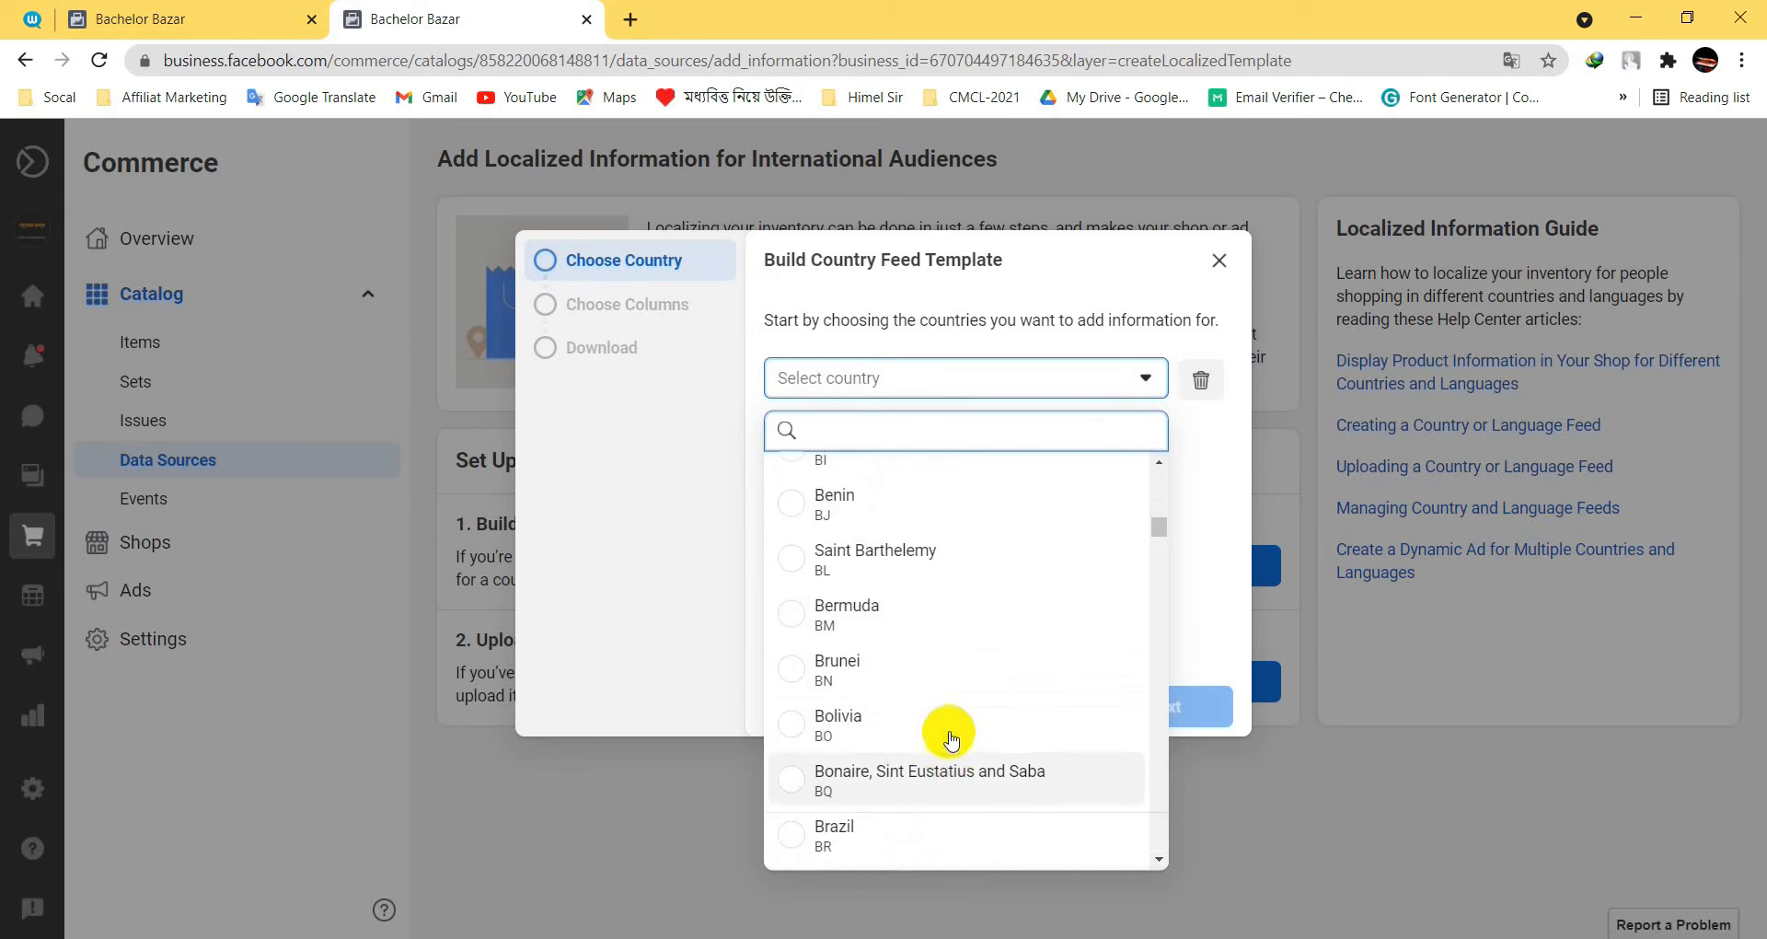
scroll(931, 663, "up", 4)
left_click(924, 607)
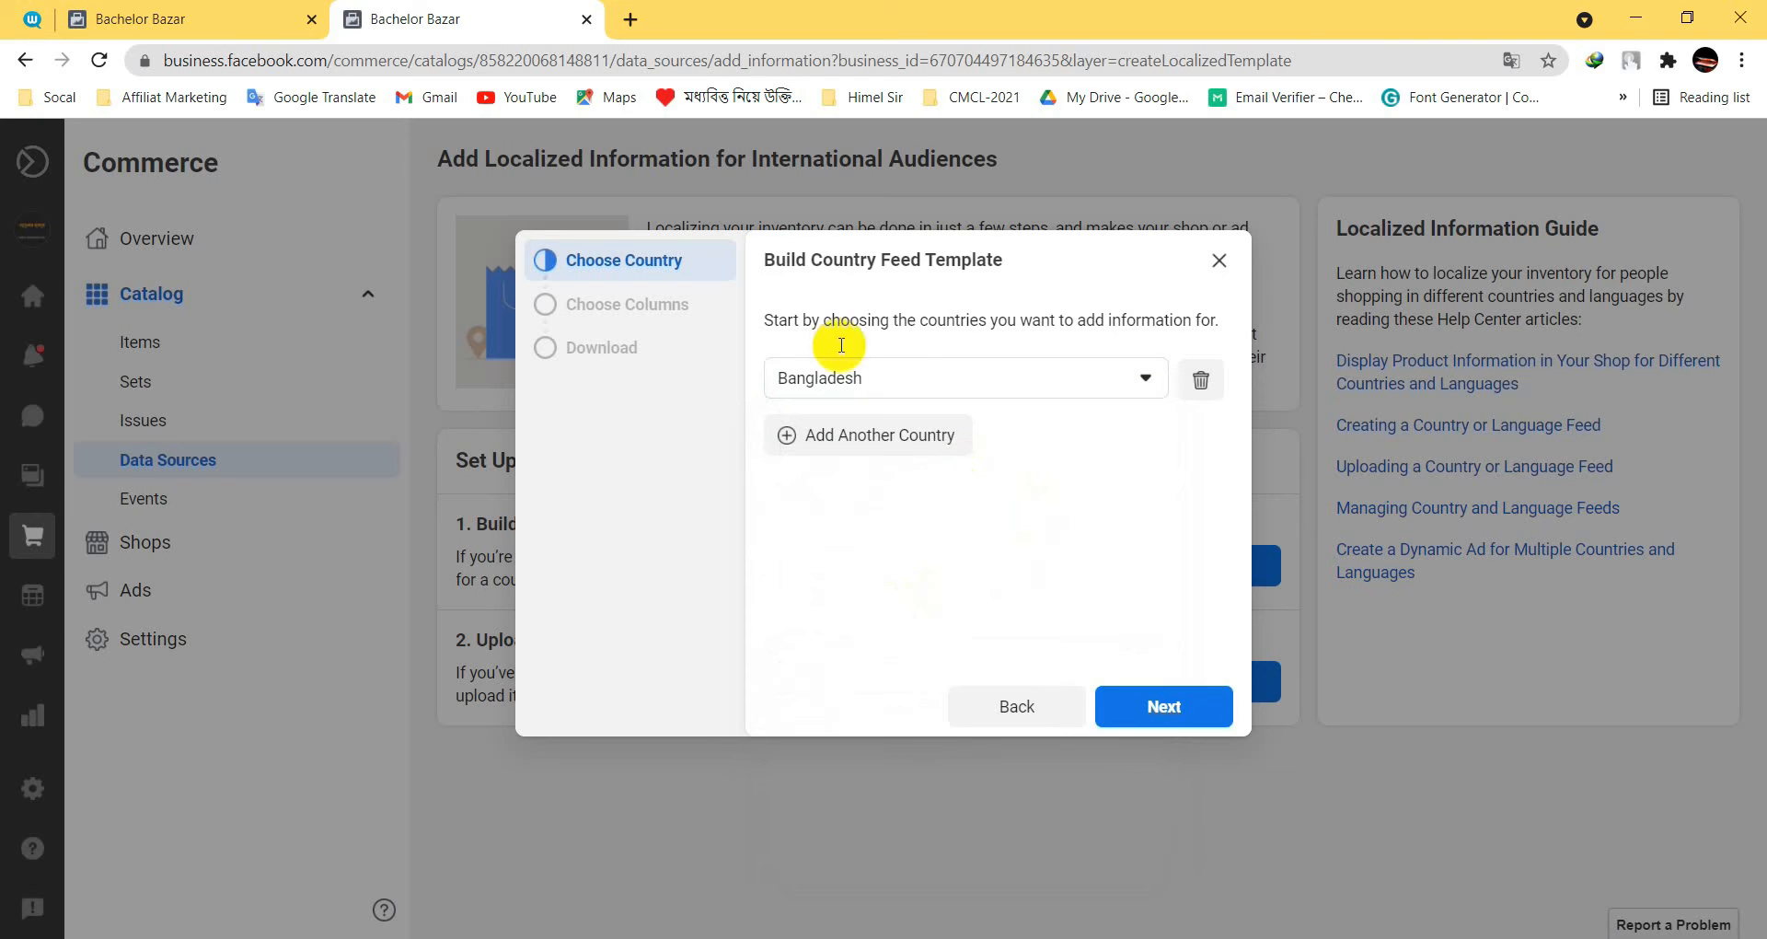
left_click(953, 447)
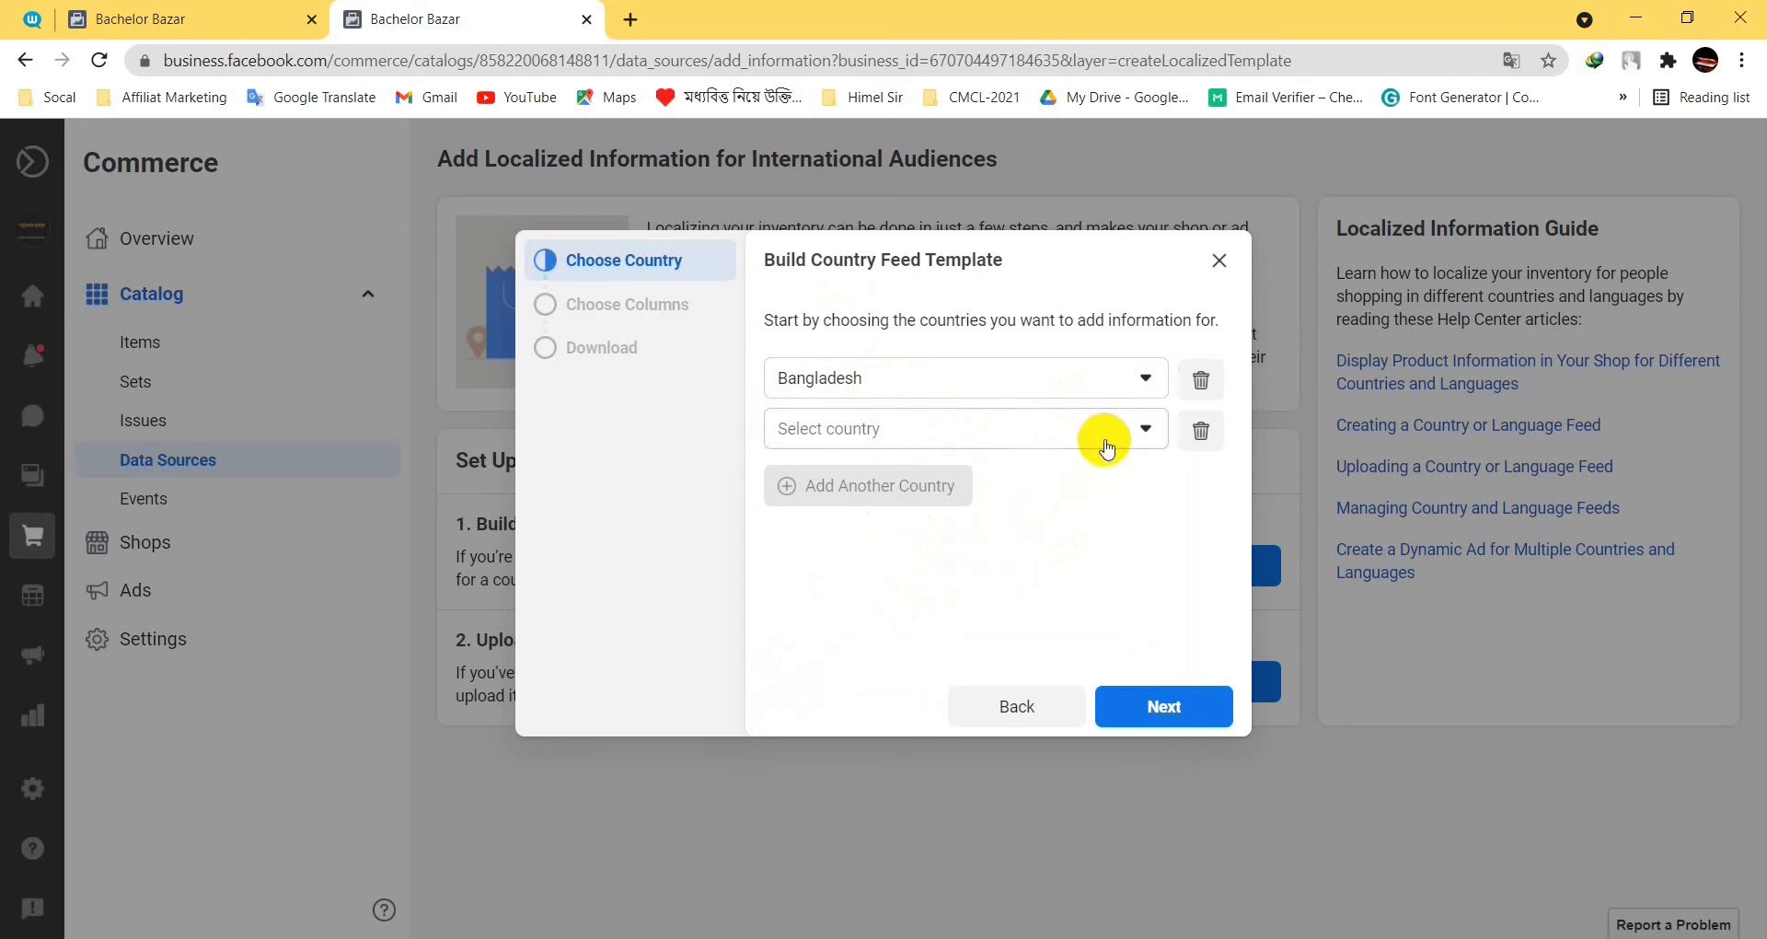
left_click(1201, 430)
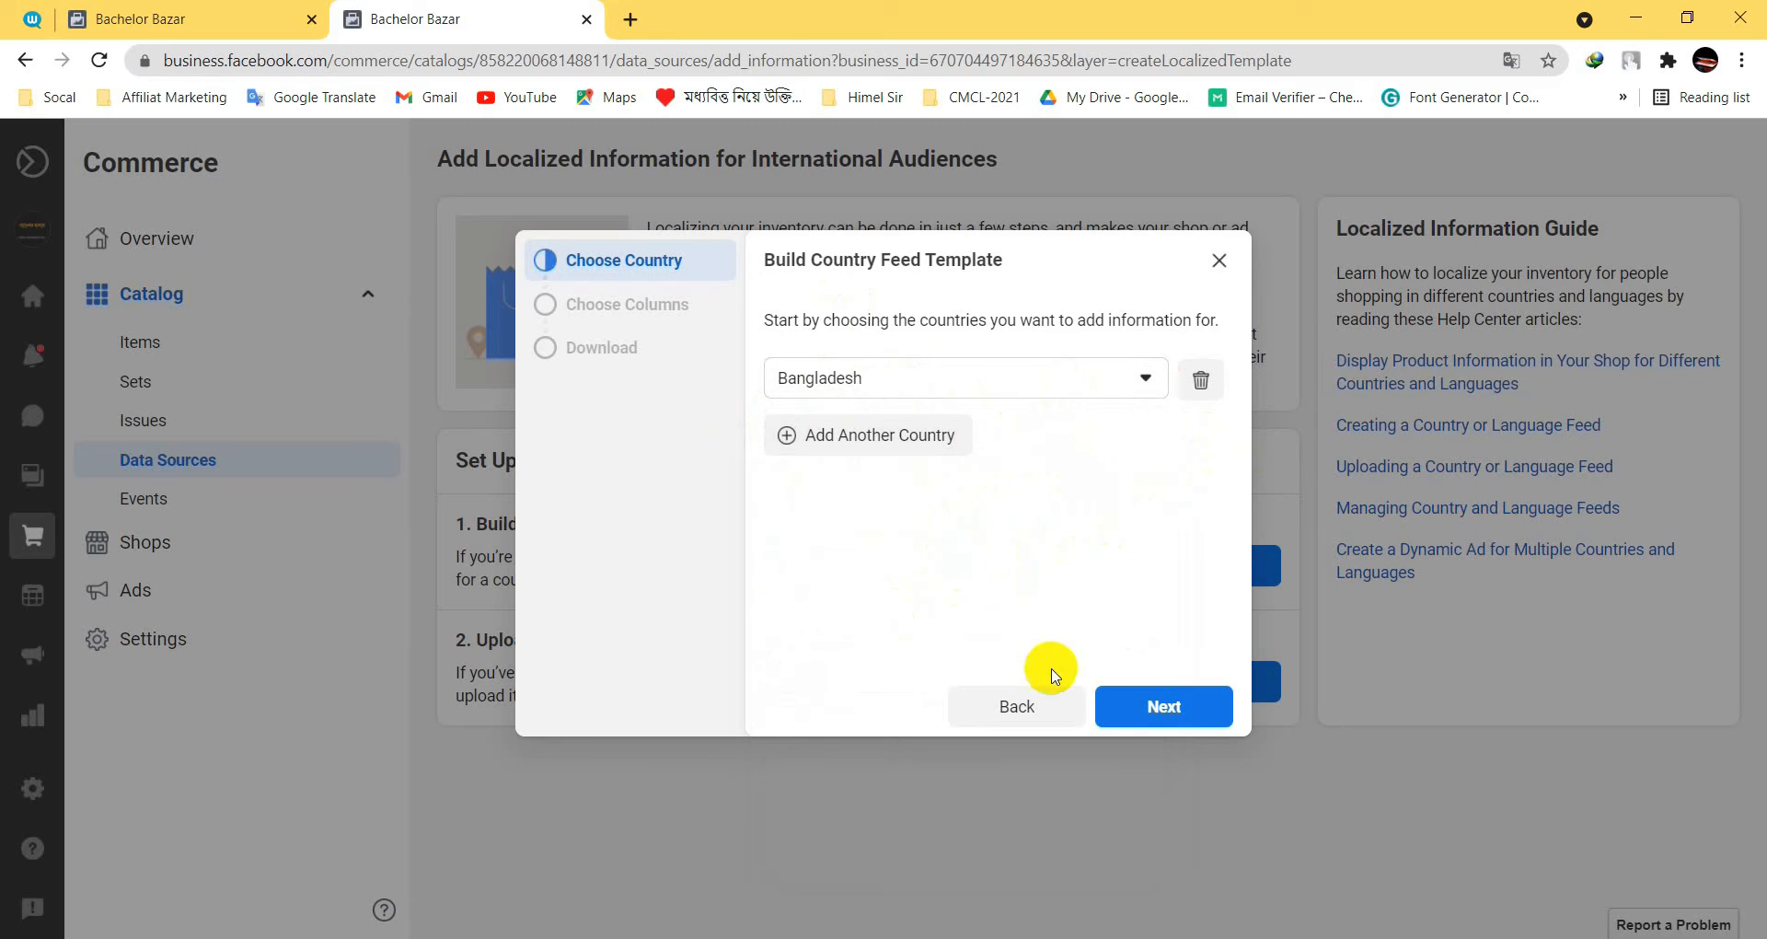
left_click(1162, 709)
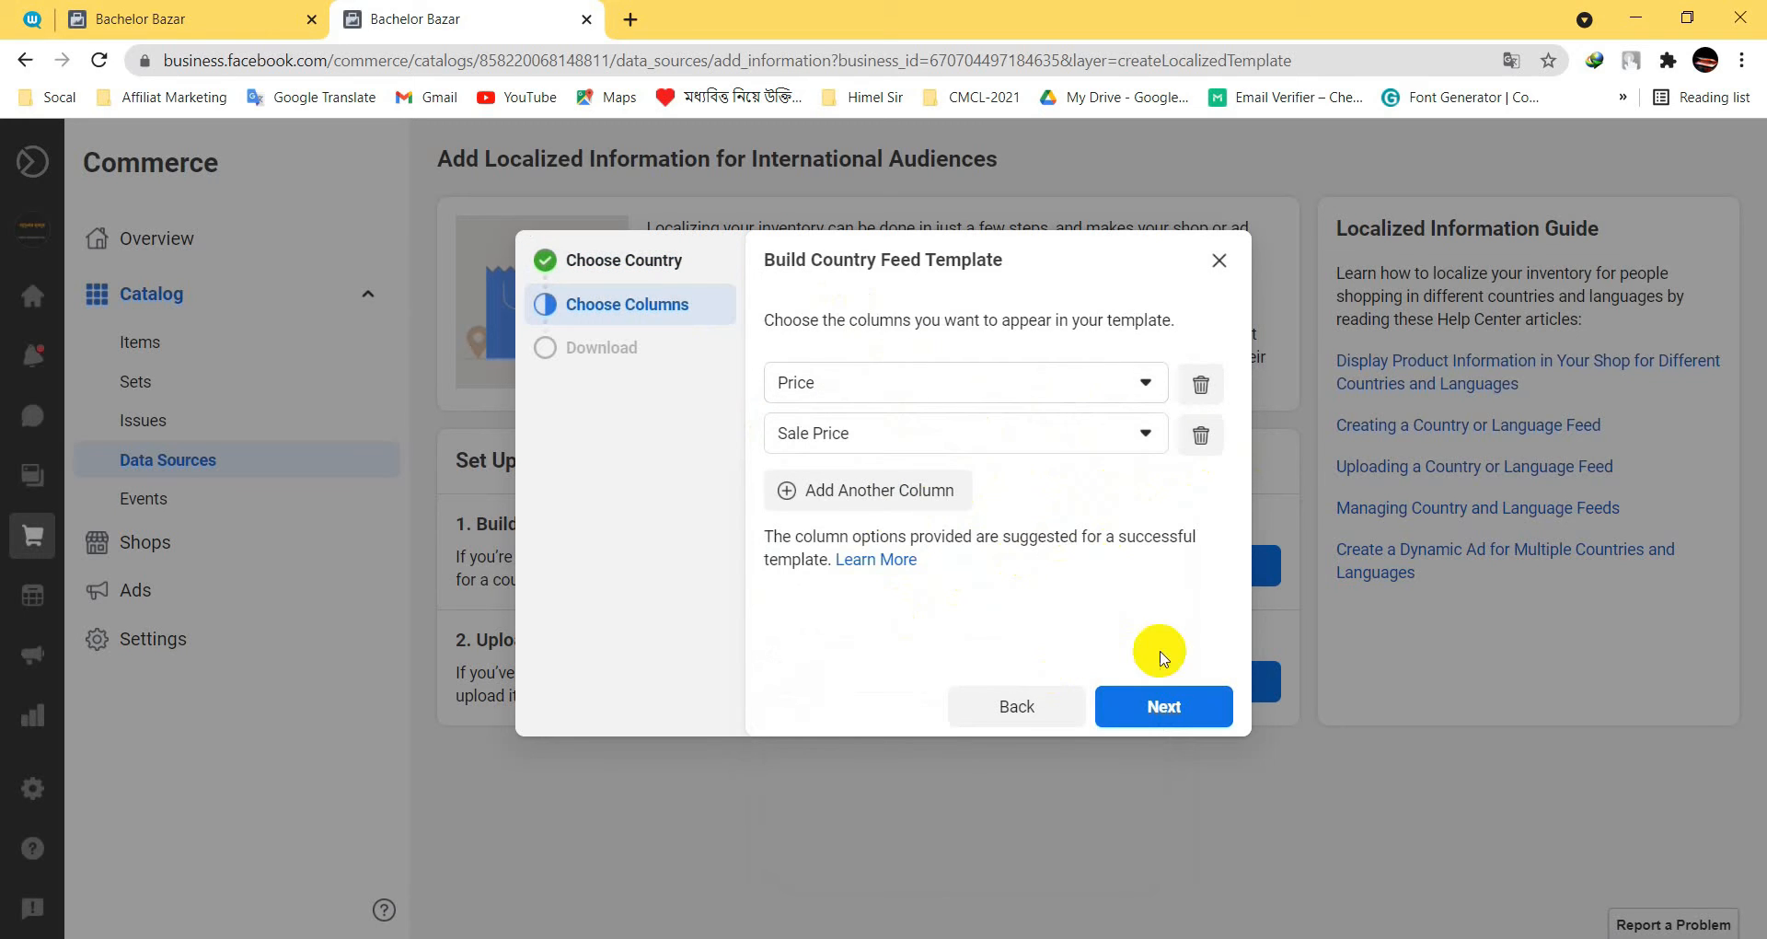
- Review the column choices, replace the Sale Price column with Availability alongside Price, and continue to the template download
left_click(813, 388)
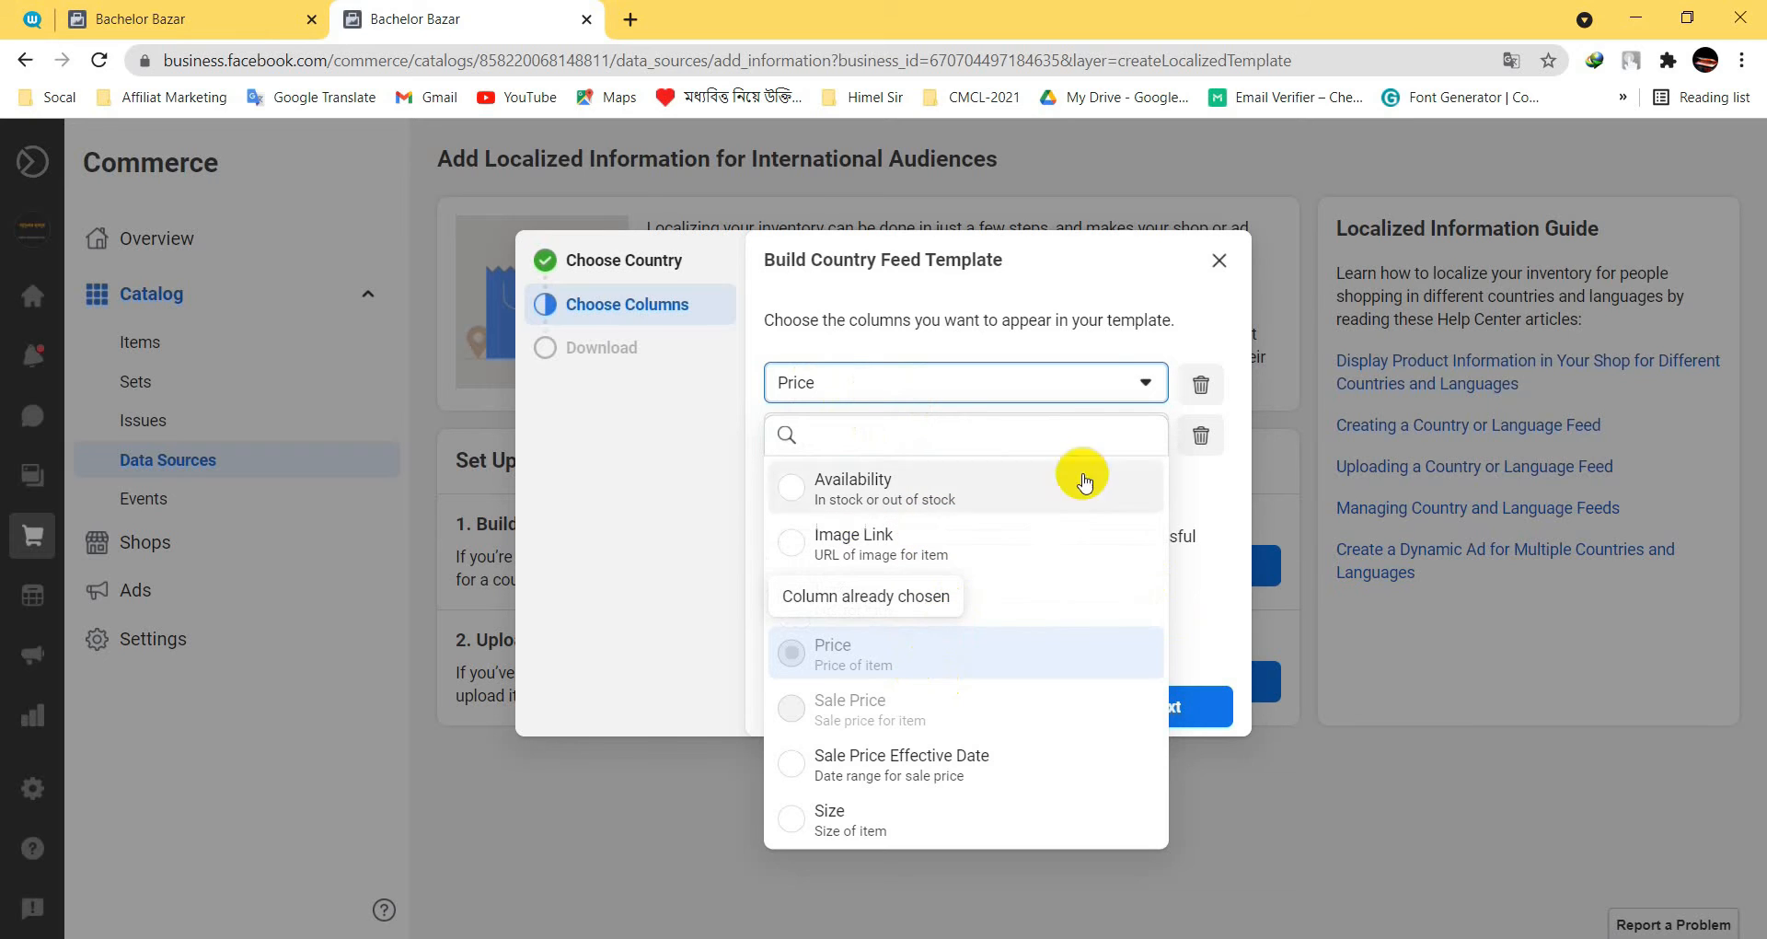
left_click(1211, 604)
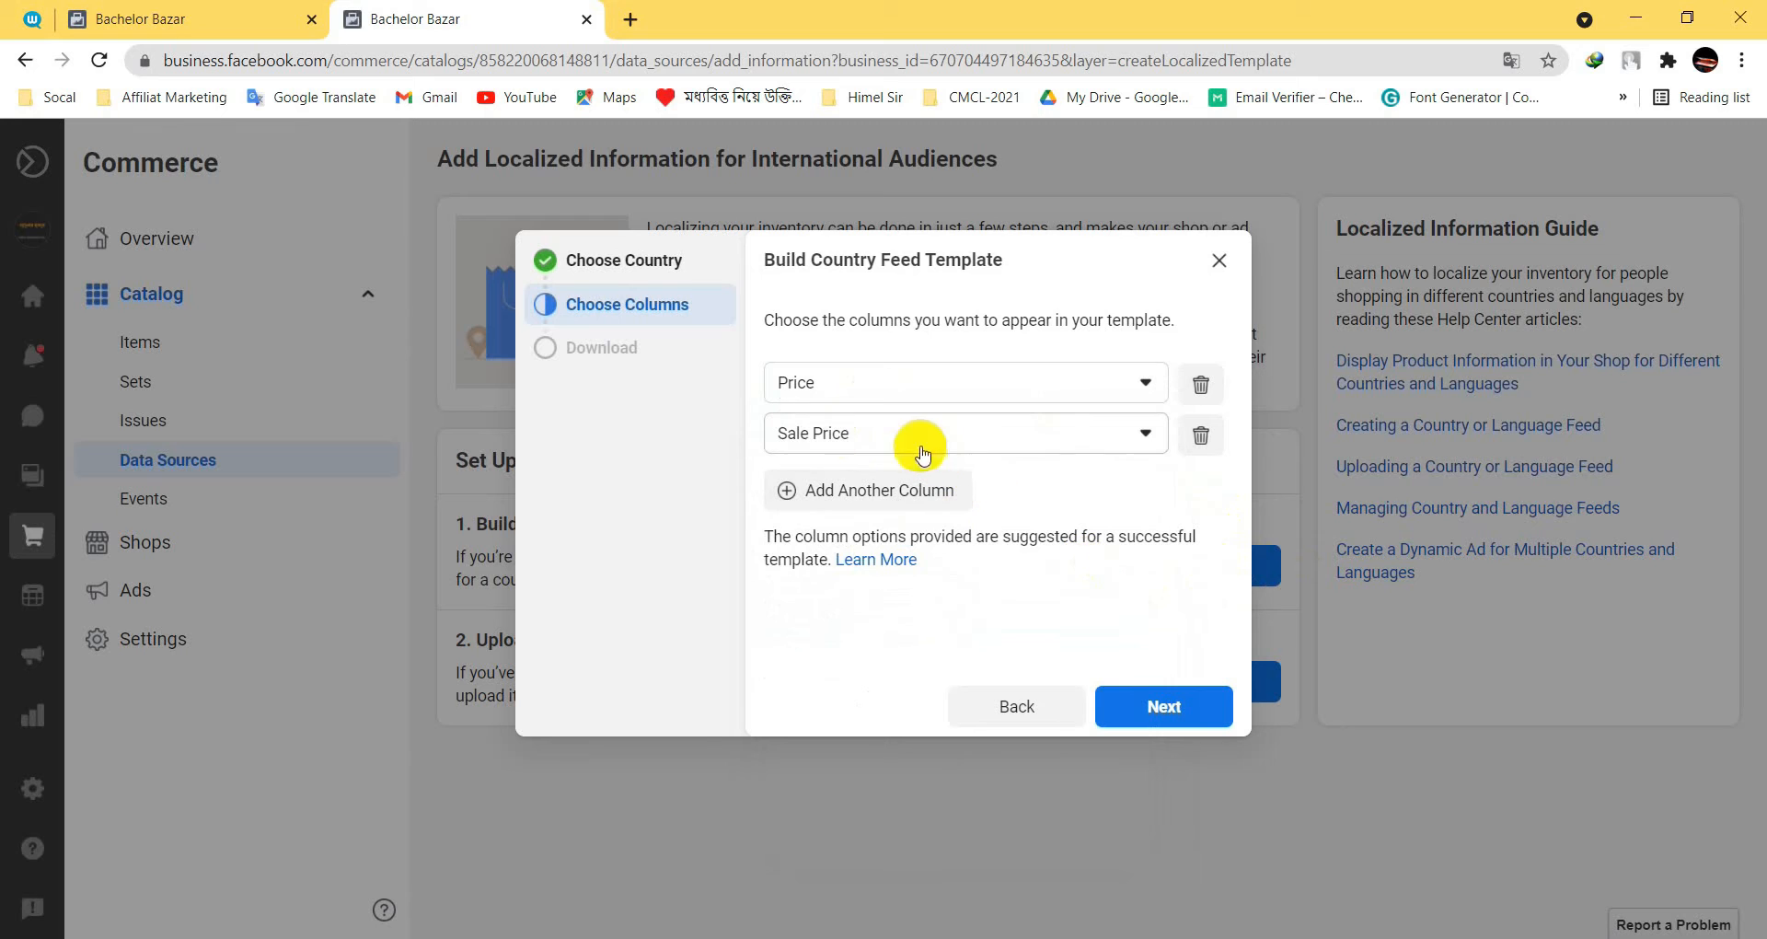
left_click(806, 437)
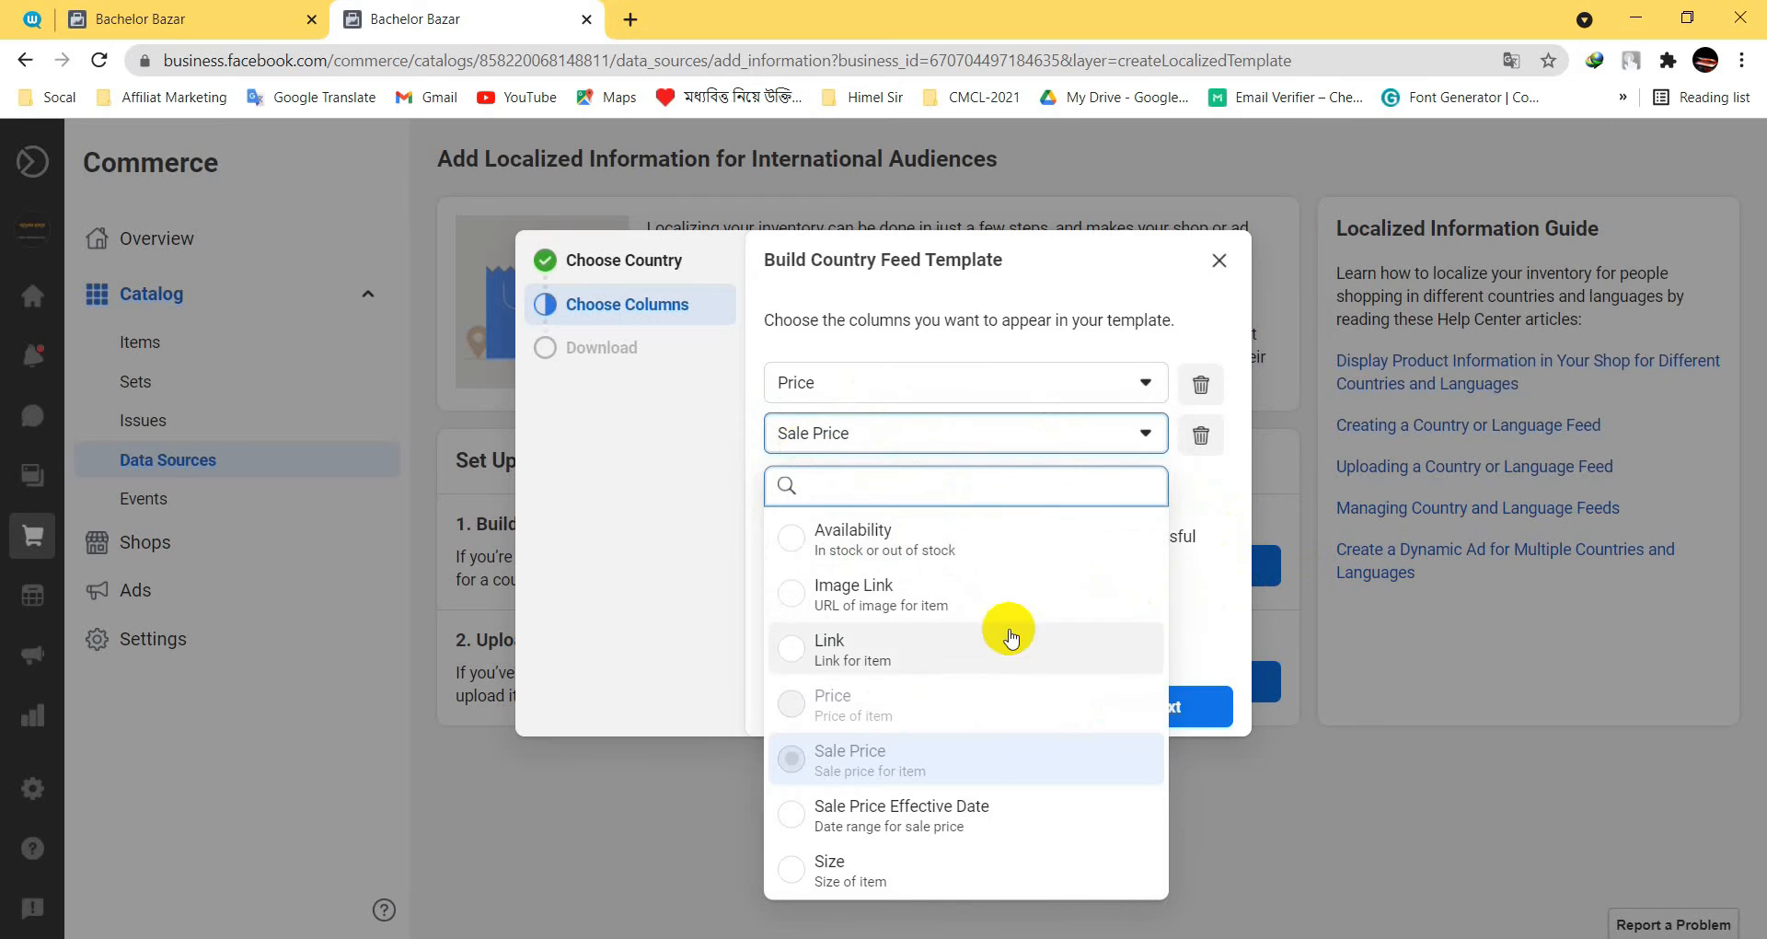
left_click(1193, 608)
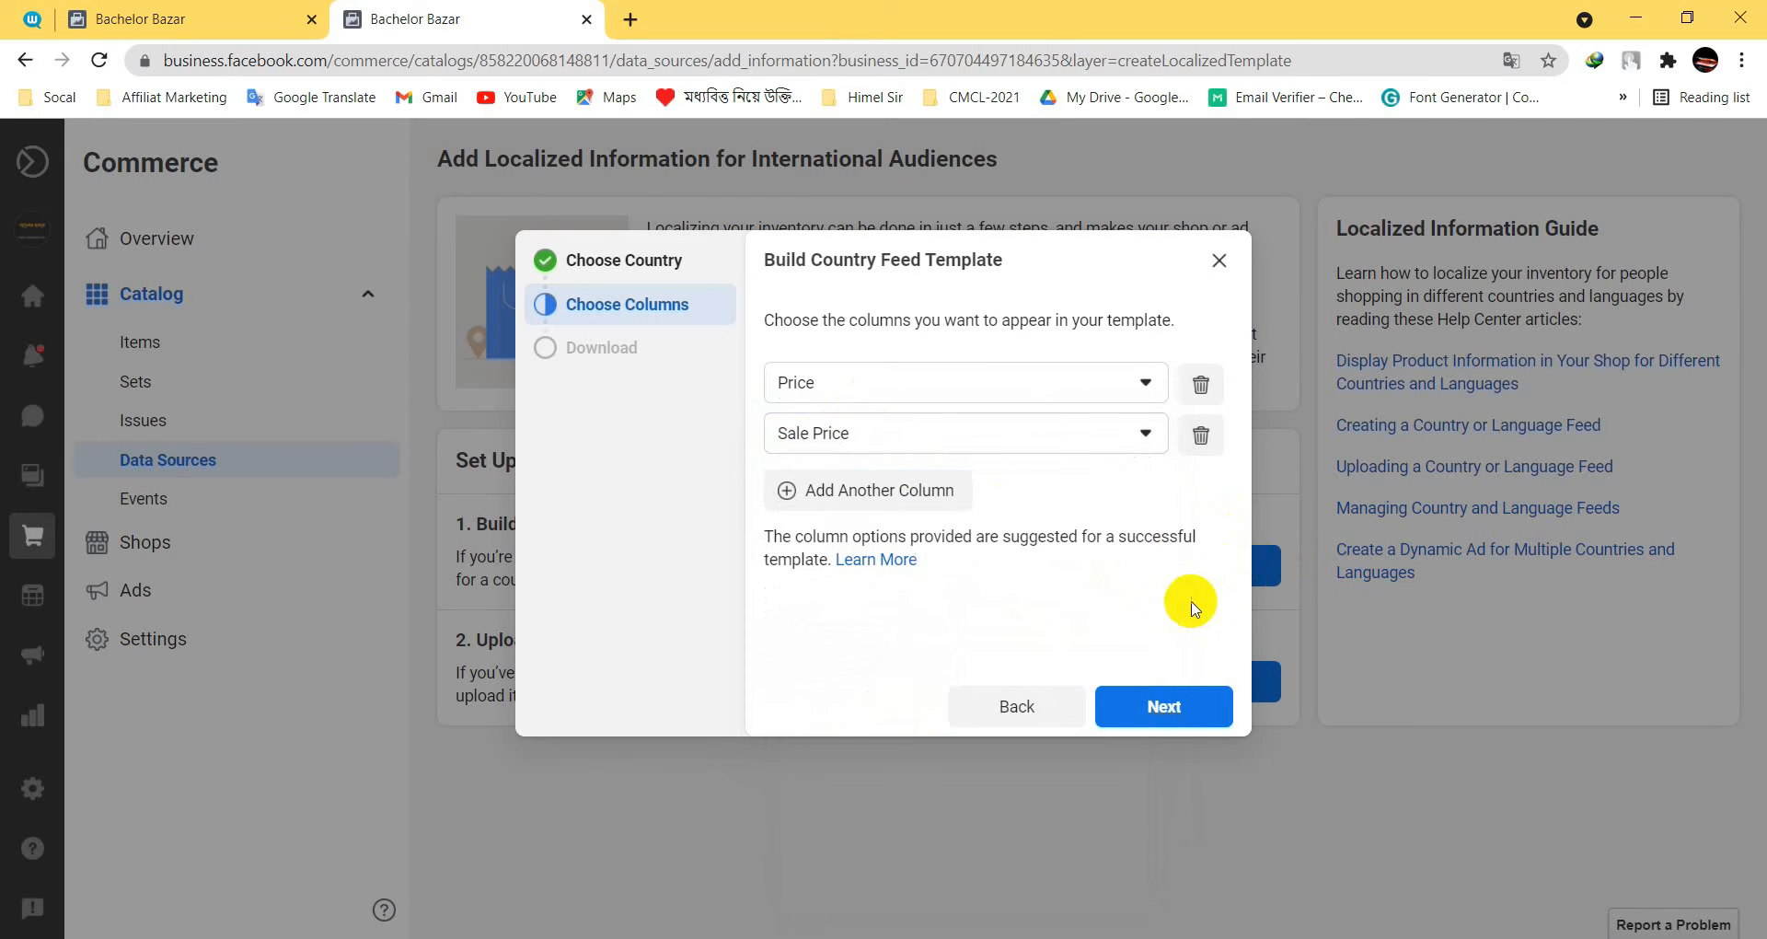
left_click(1204, 437)
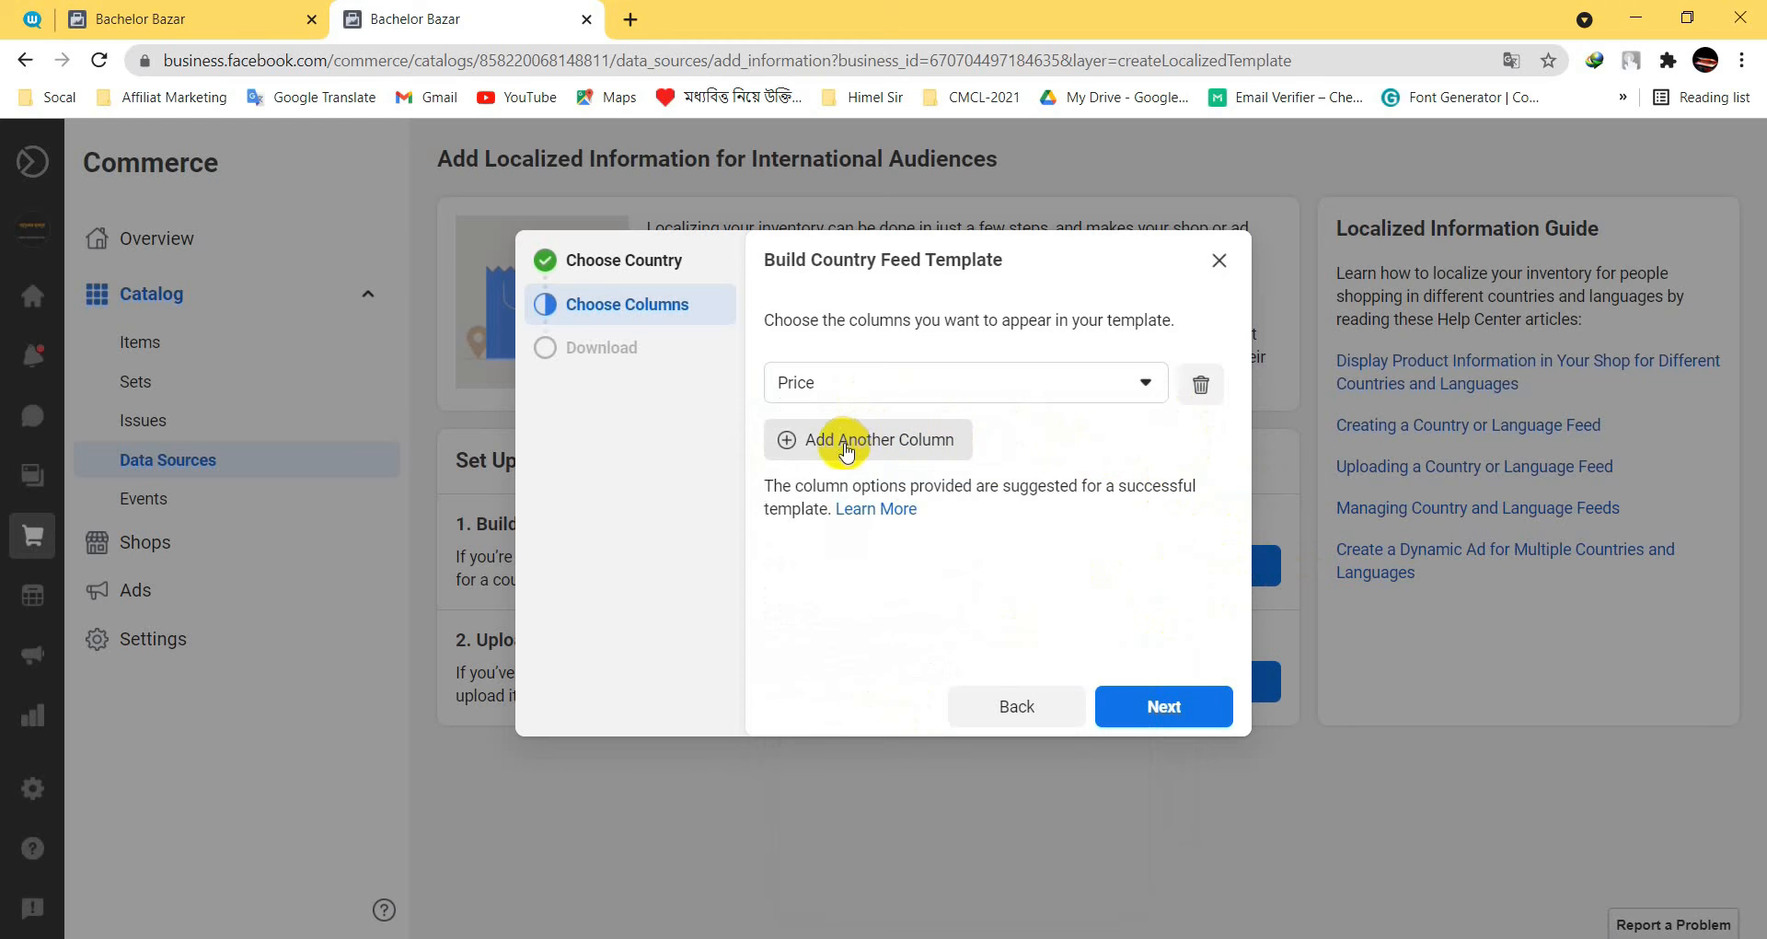
left_click(891, 437)
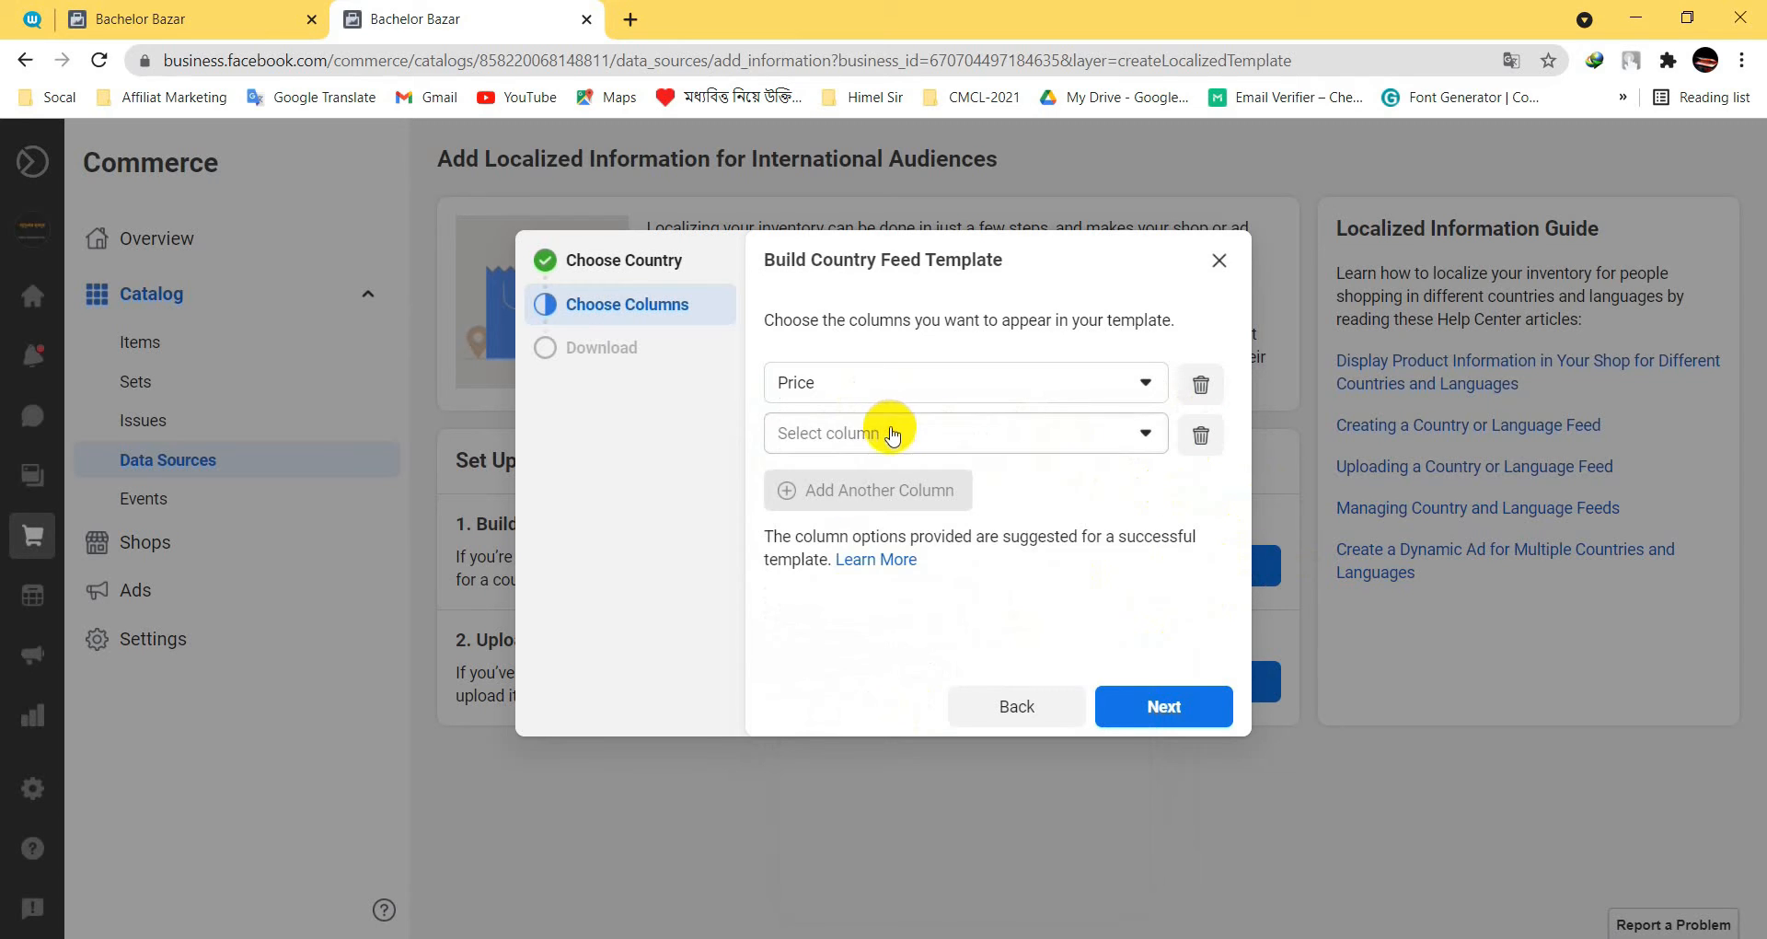
left_click(891, 437)
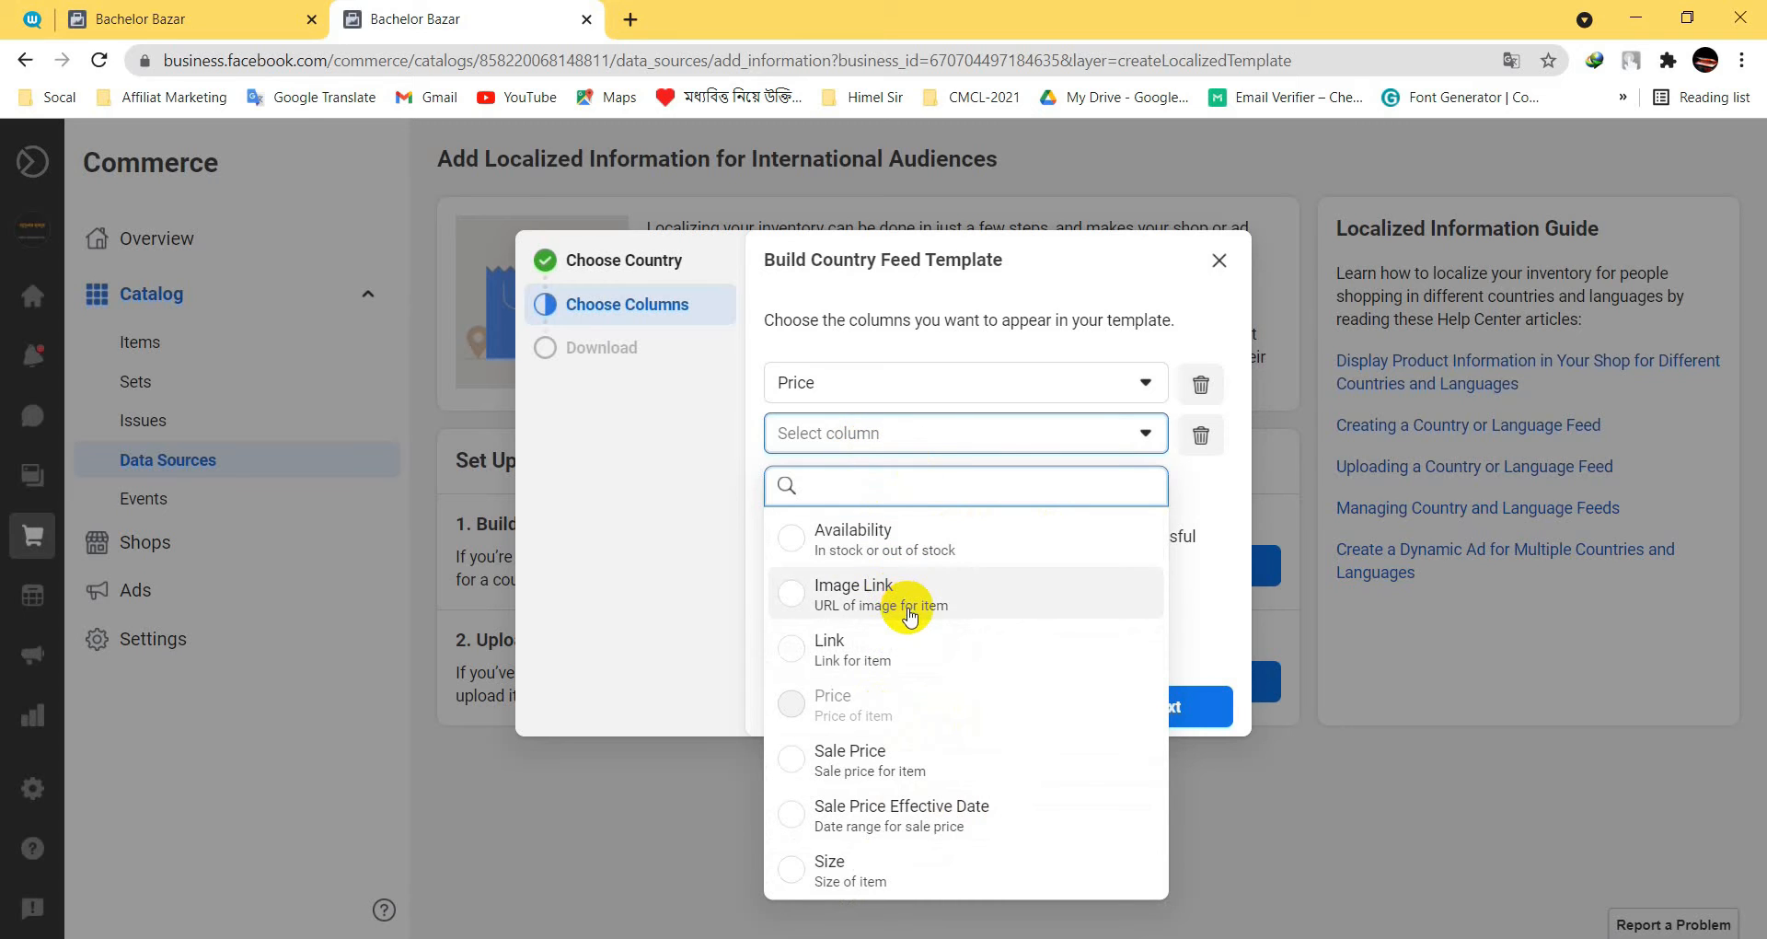
left_click(932, 543)
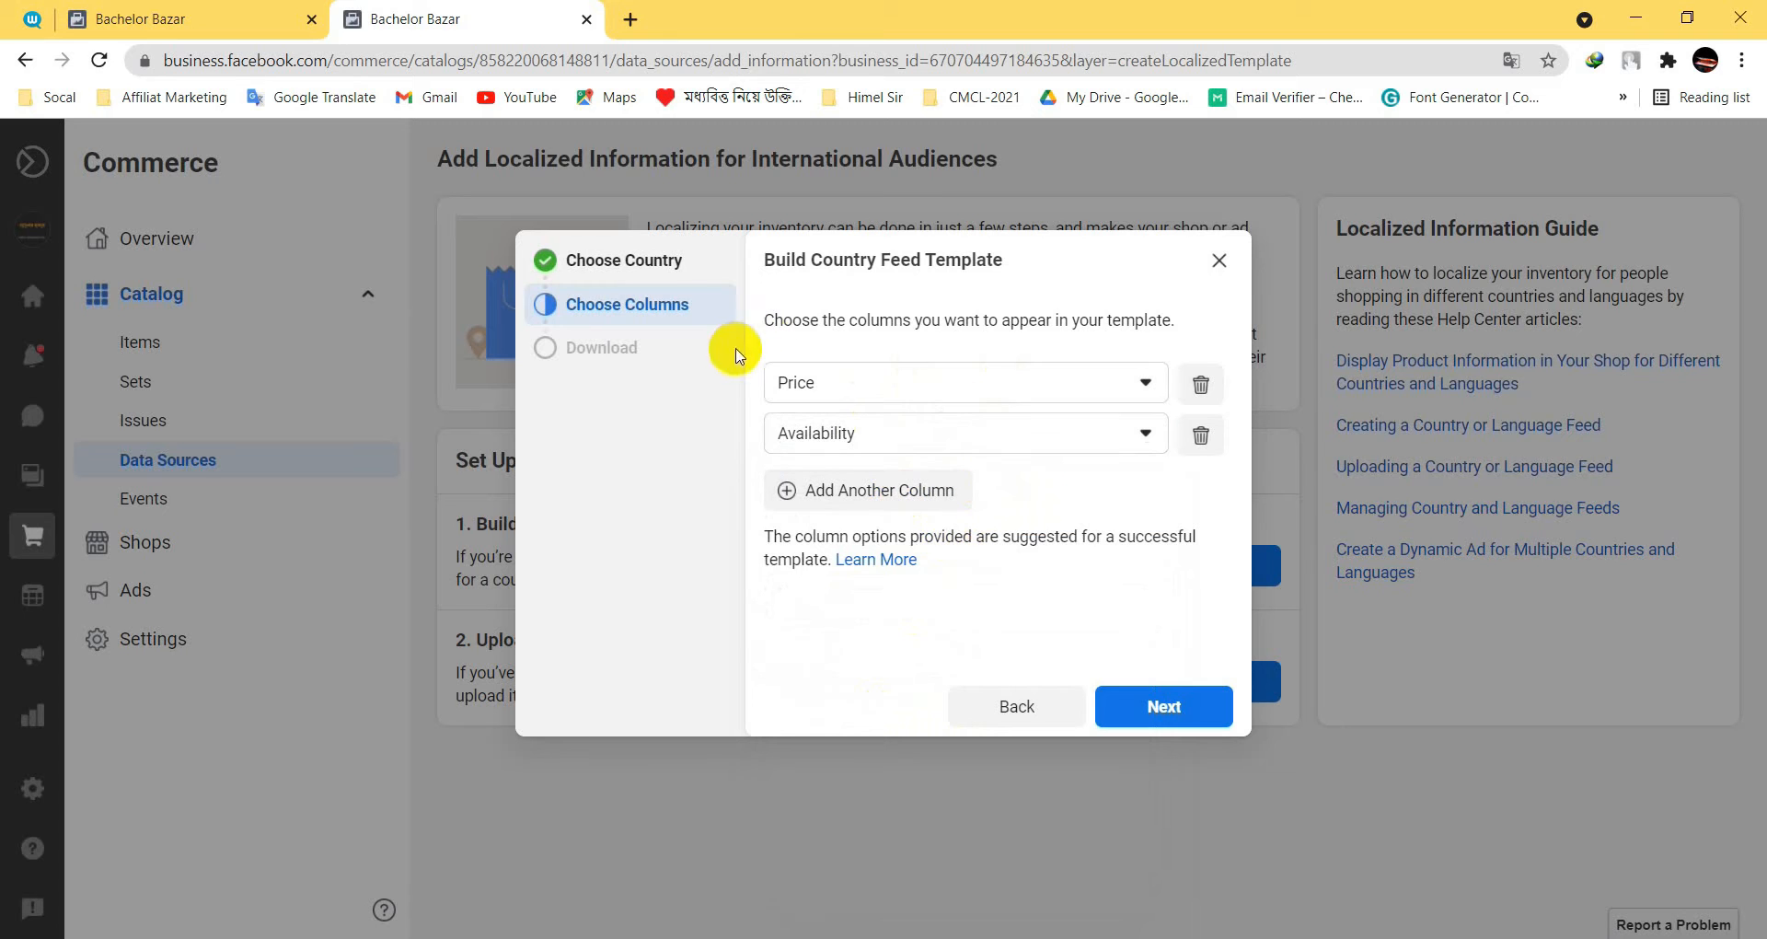
left_click(1151, 707)
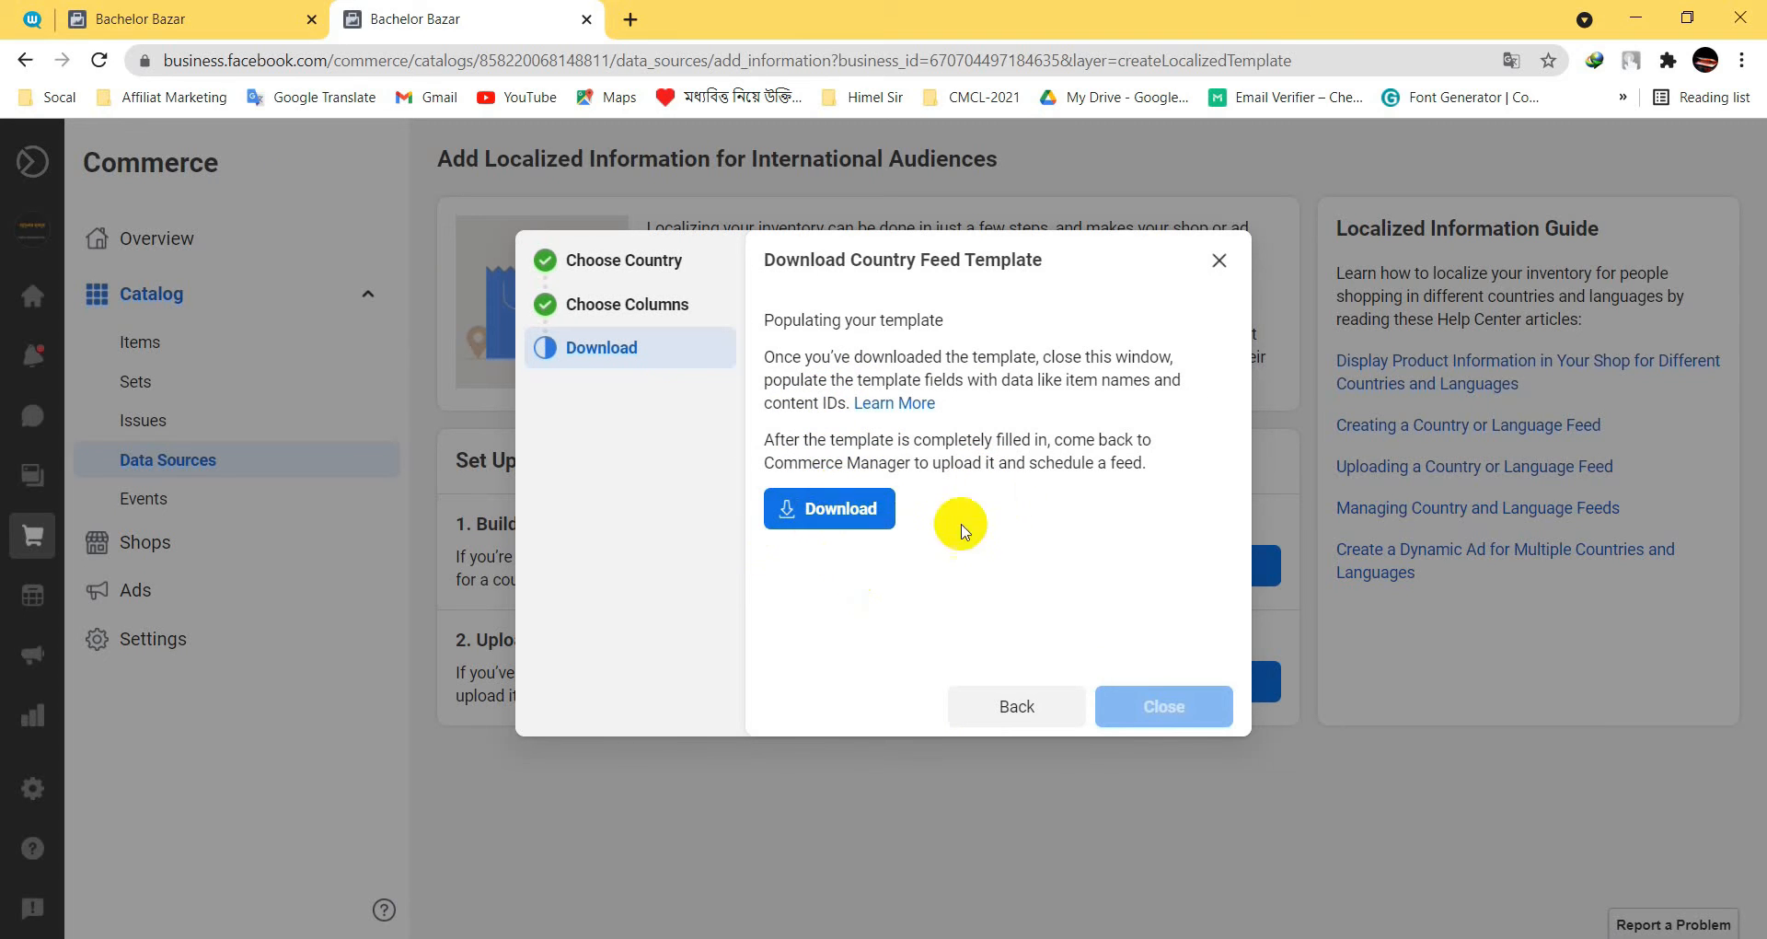
- Download the template to the Desktop as country_feed_template_BD.csv and close the template builder
left_click(840, 508)
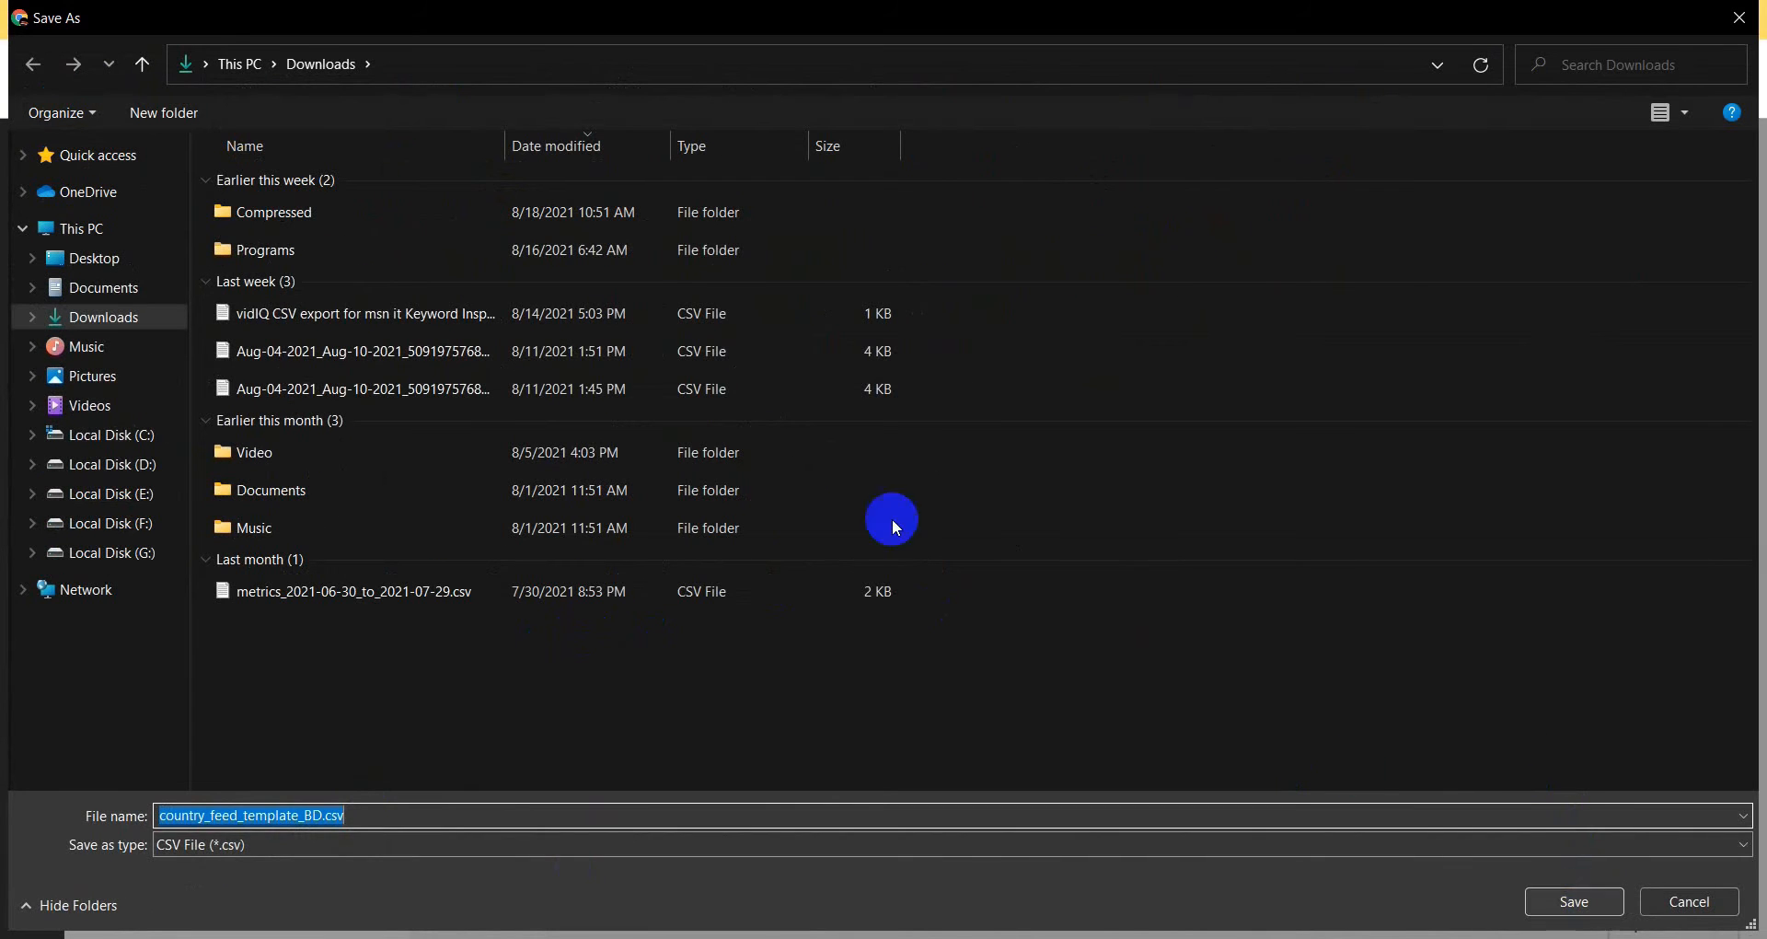
left_click(83, 262)
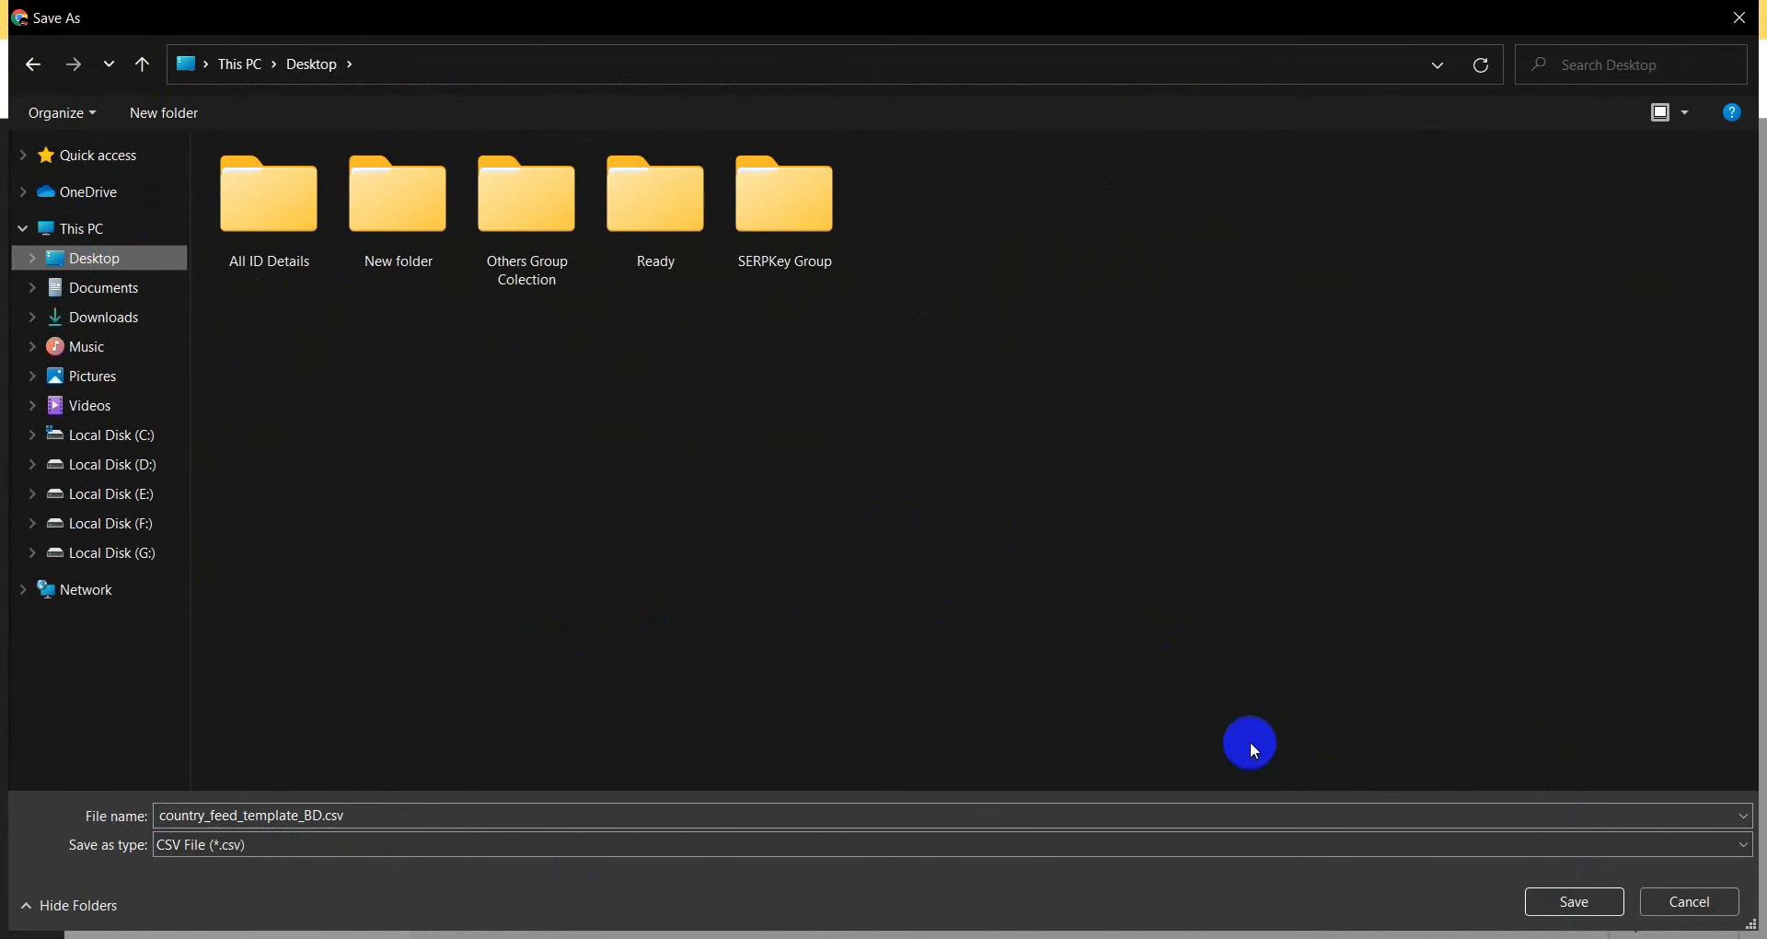
left_click(1574, 893)
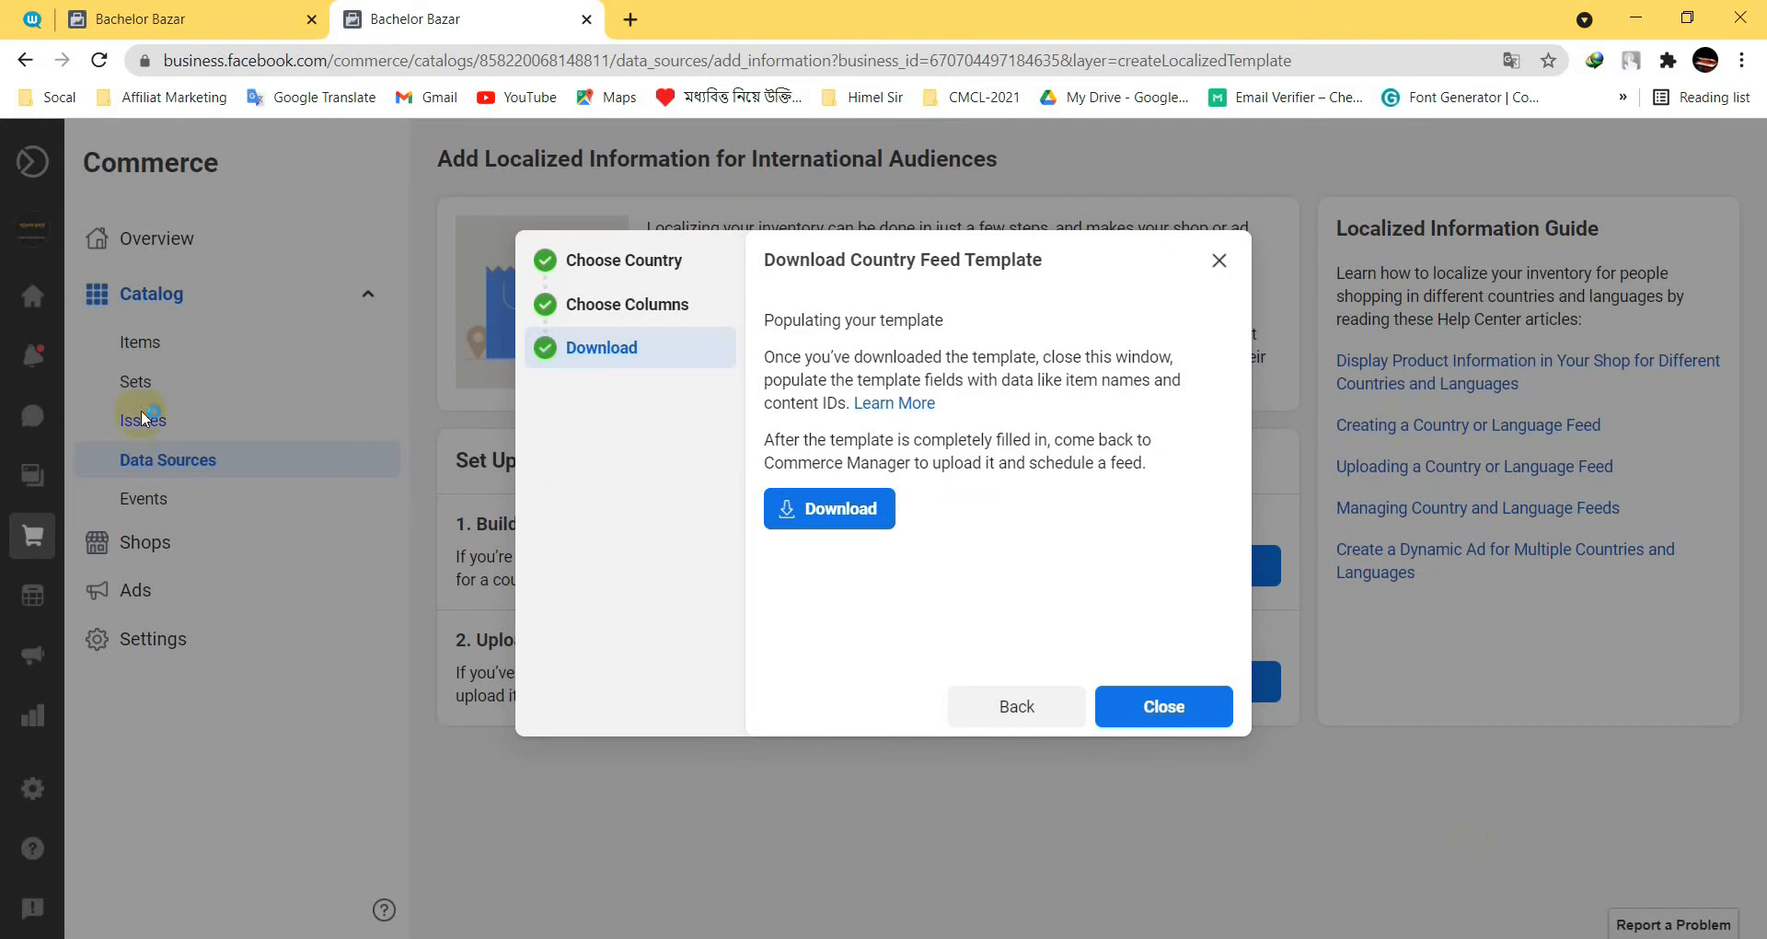
left_click(1165, 681)
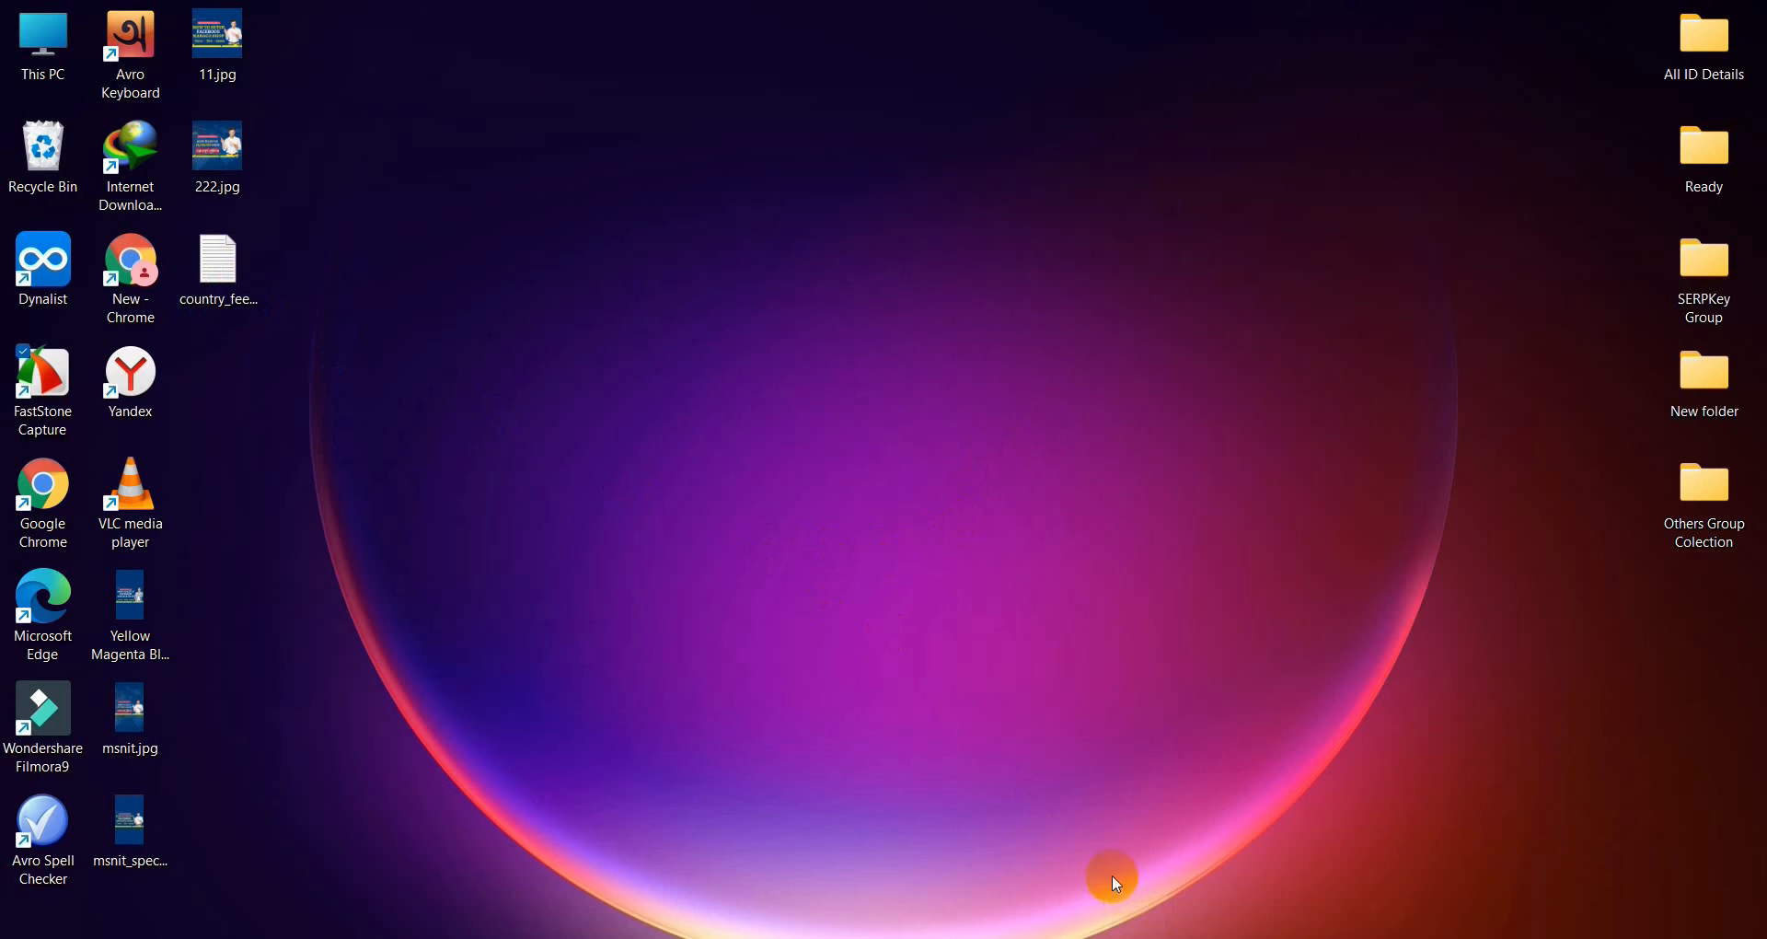
- Switch to the country_feed_template_BD sheet in Google Sheets and enter the prices 40, 35, 36 and 70 in C3:C6
mouse_move(1137, 938)
left_click(1138, 856)
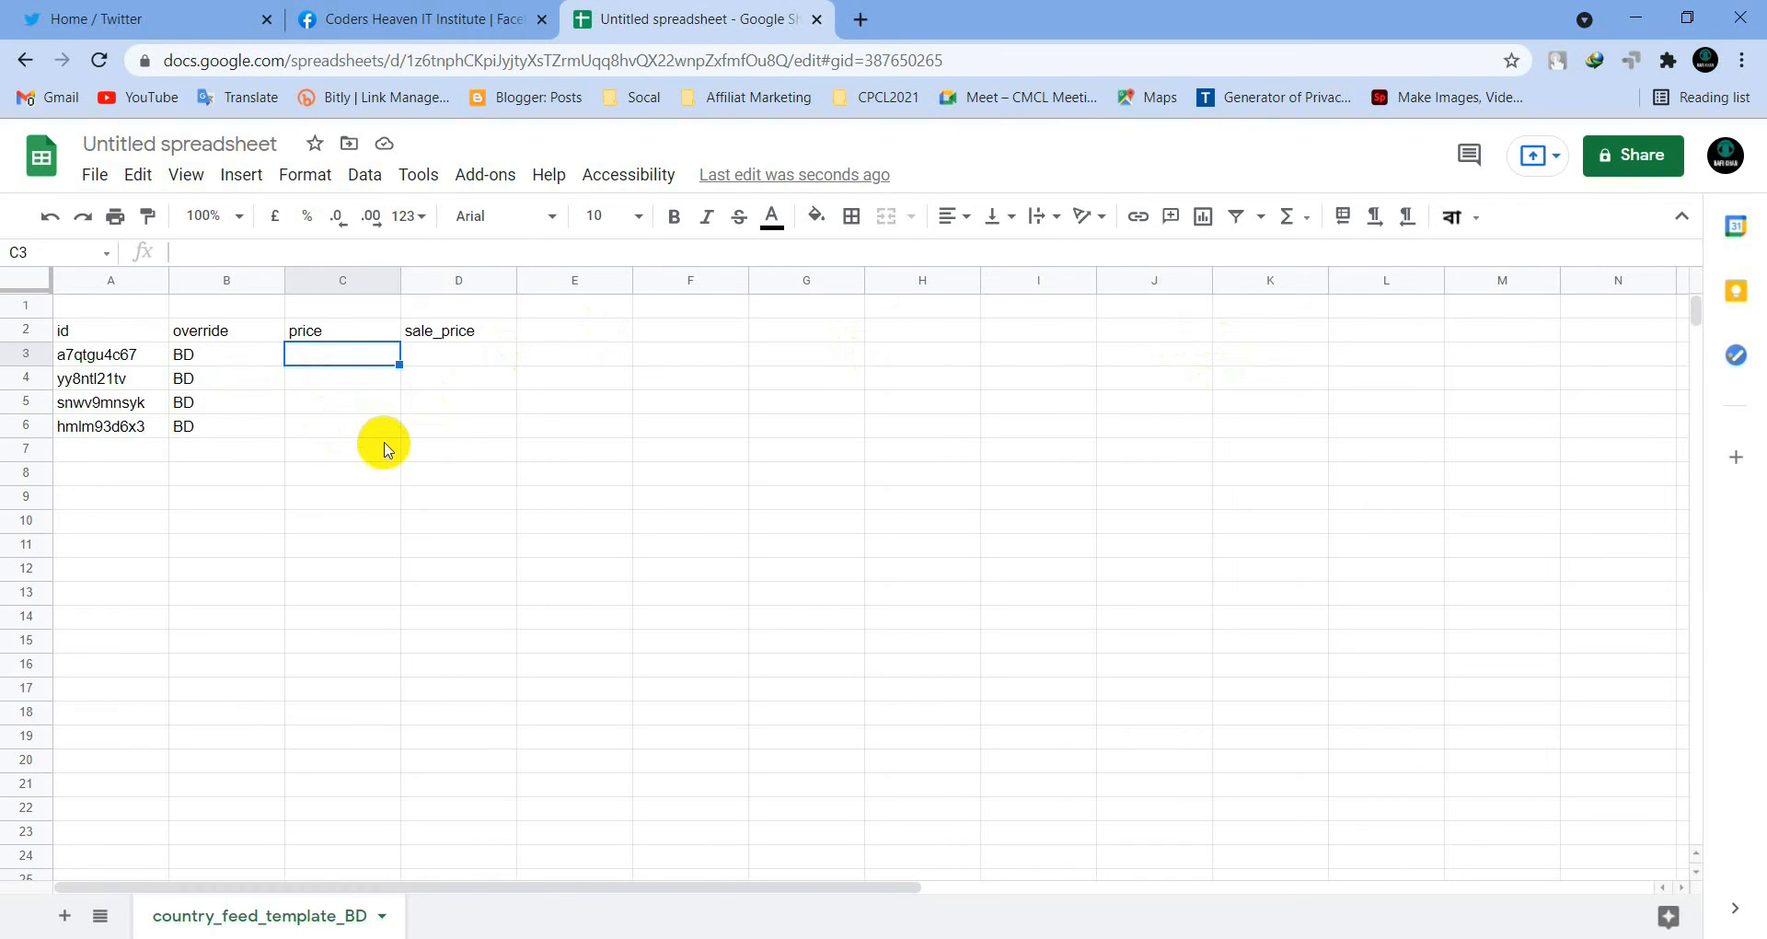
left_click(313, 379)
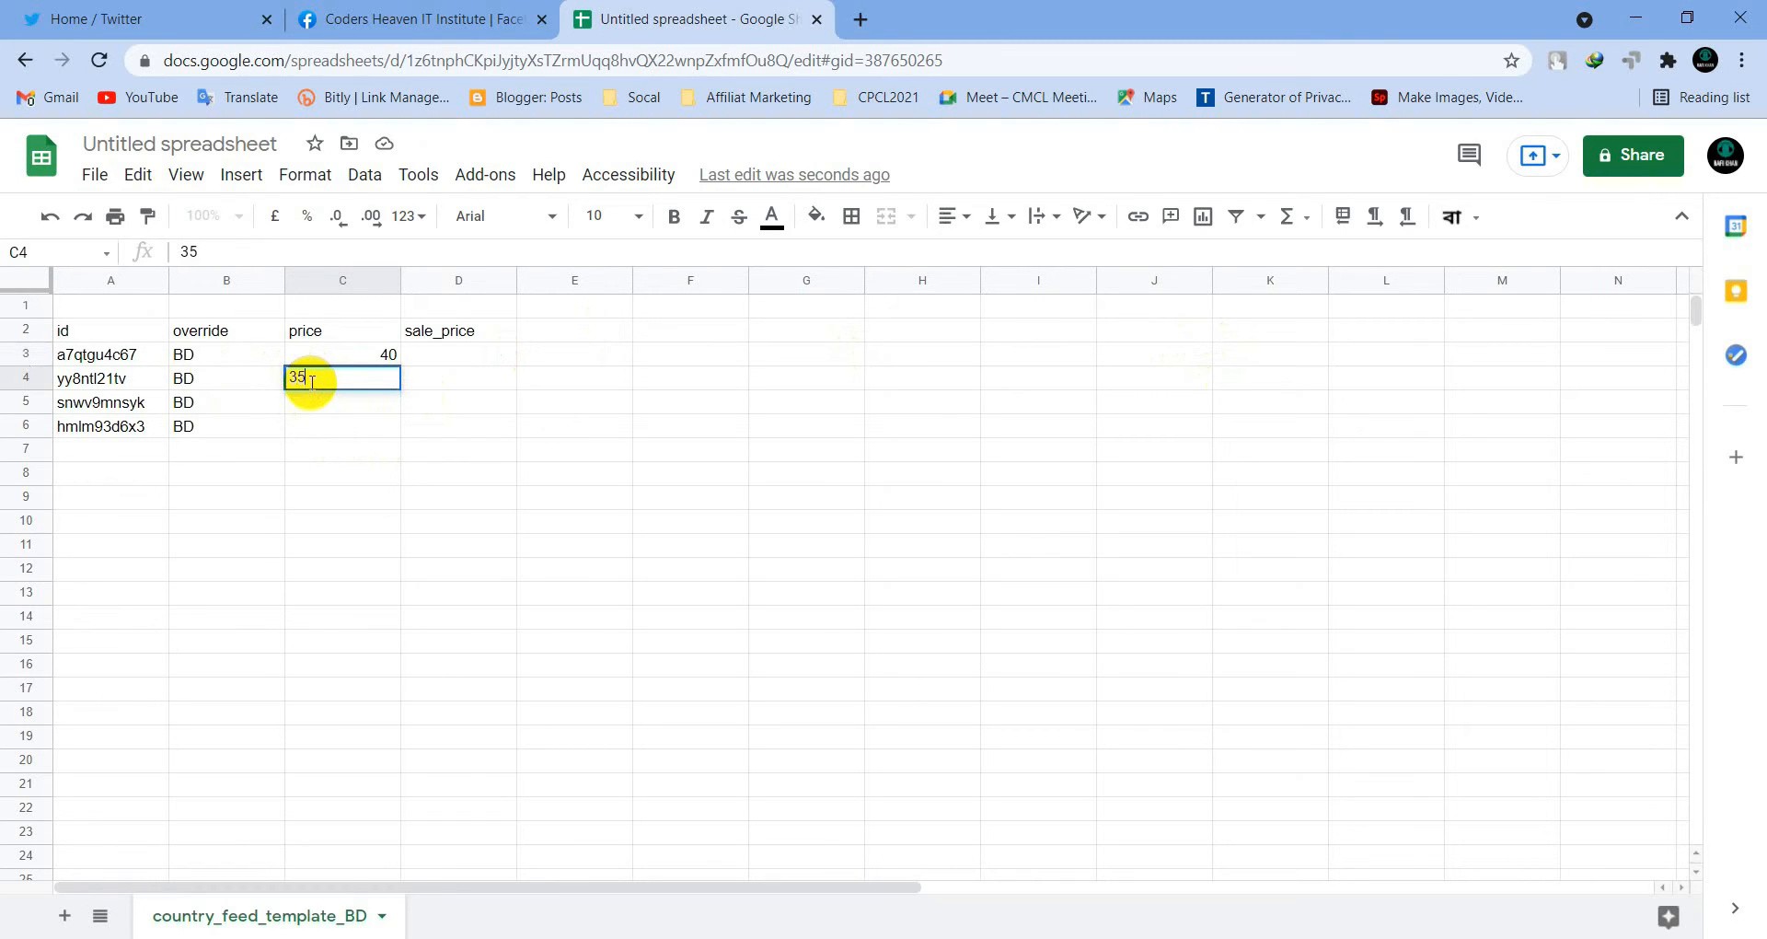
left_click(314, 406)
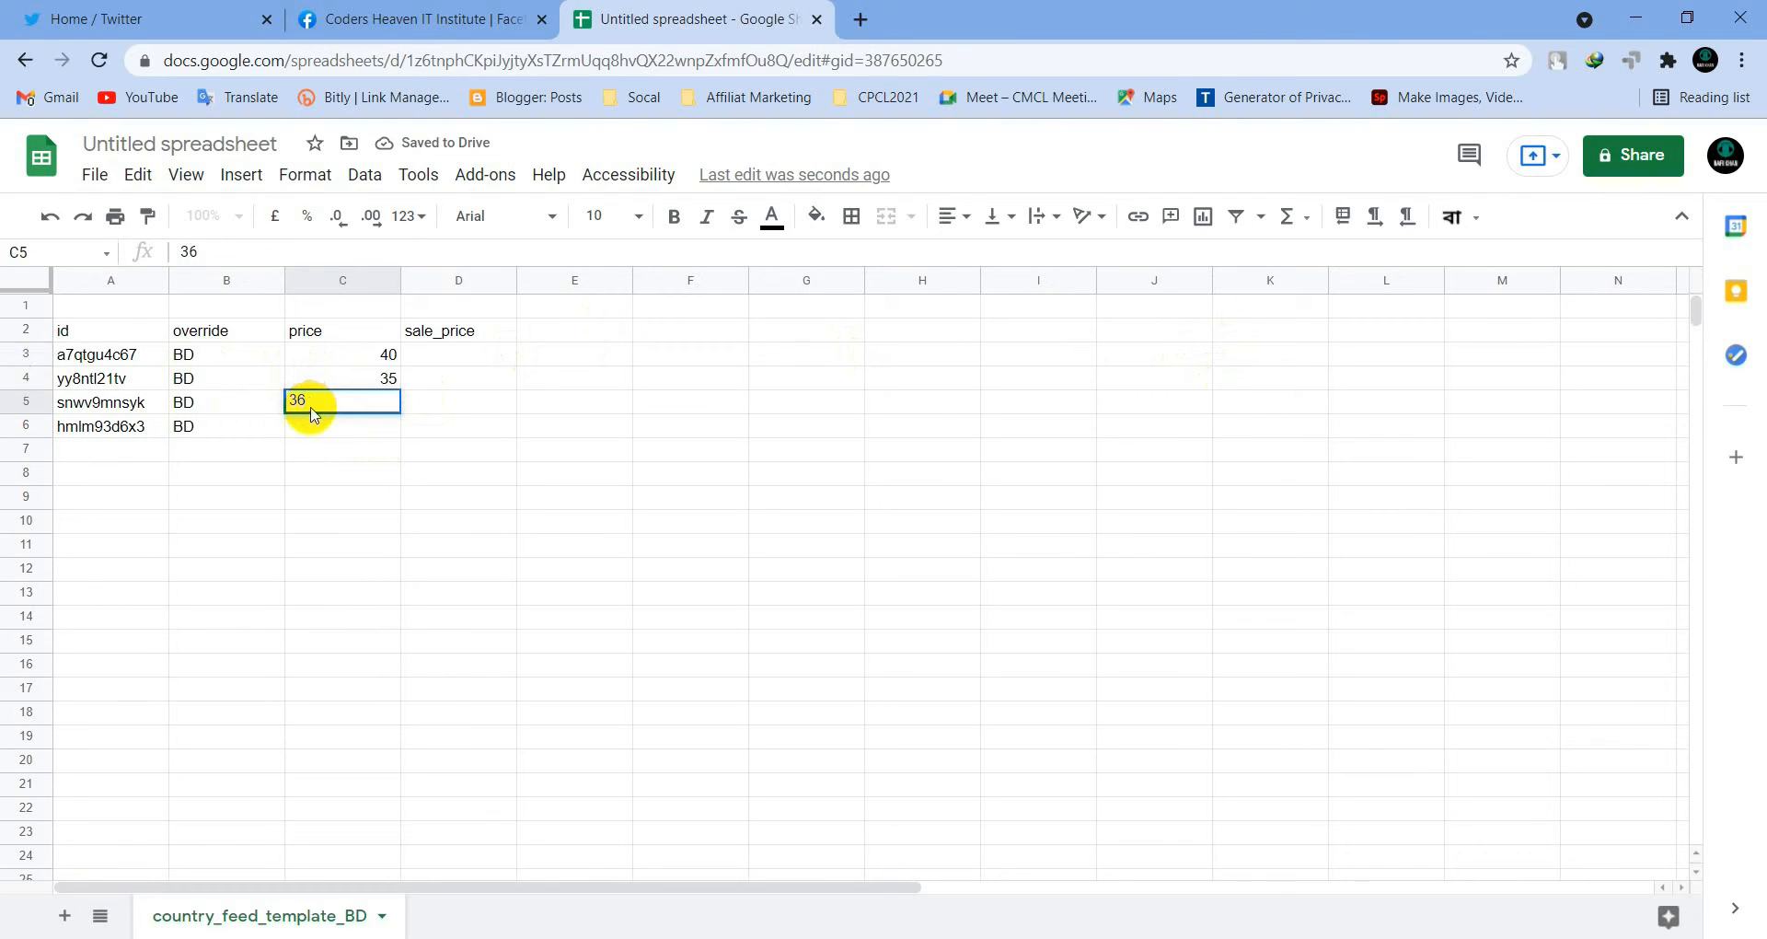
left_click(307, 428)
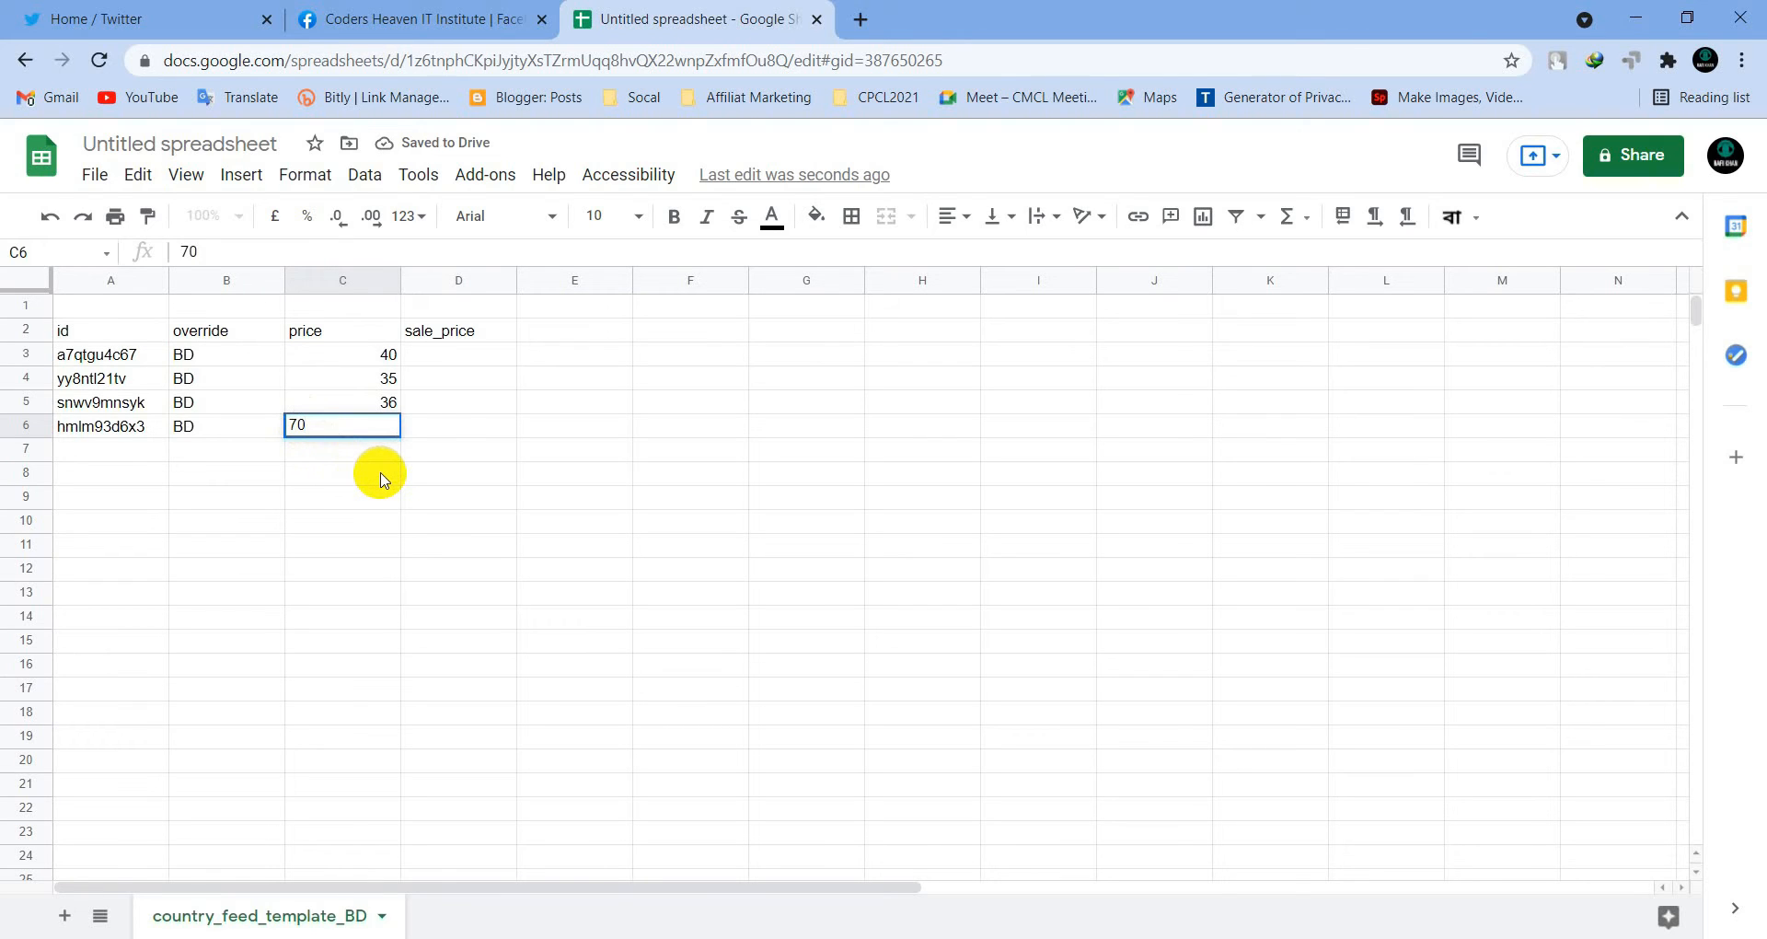
key("Return")
left_click(464, 362)
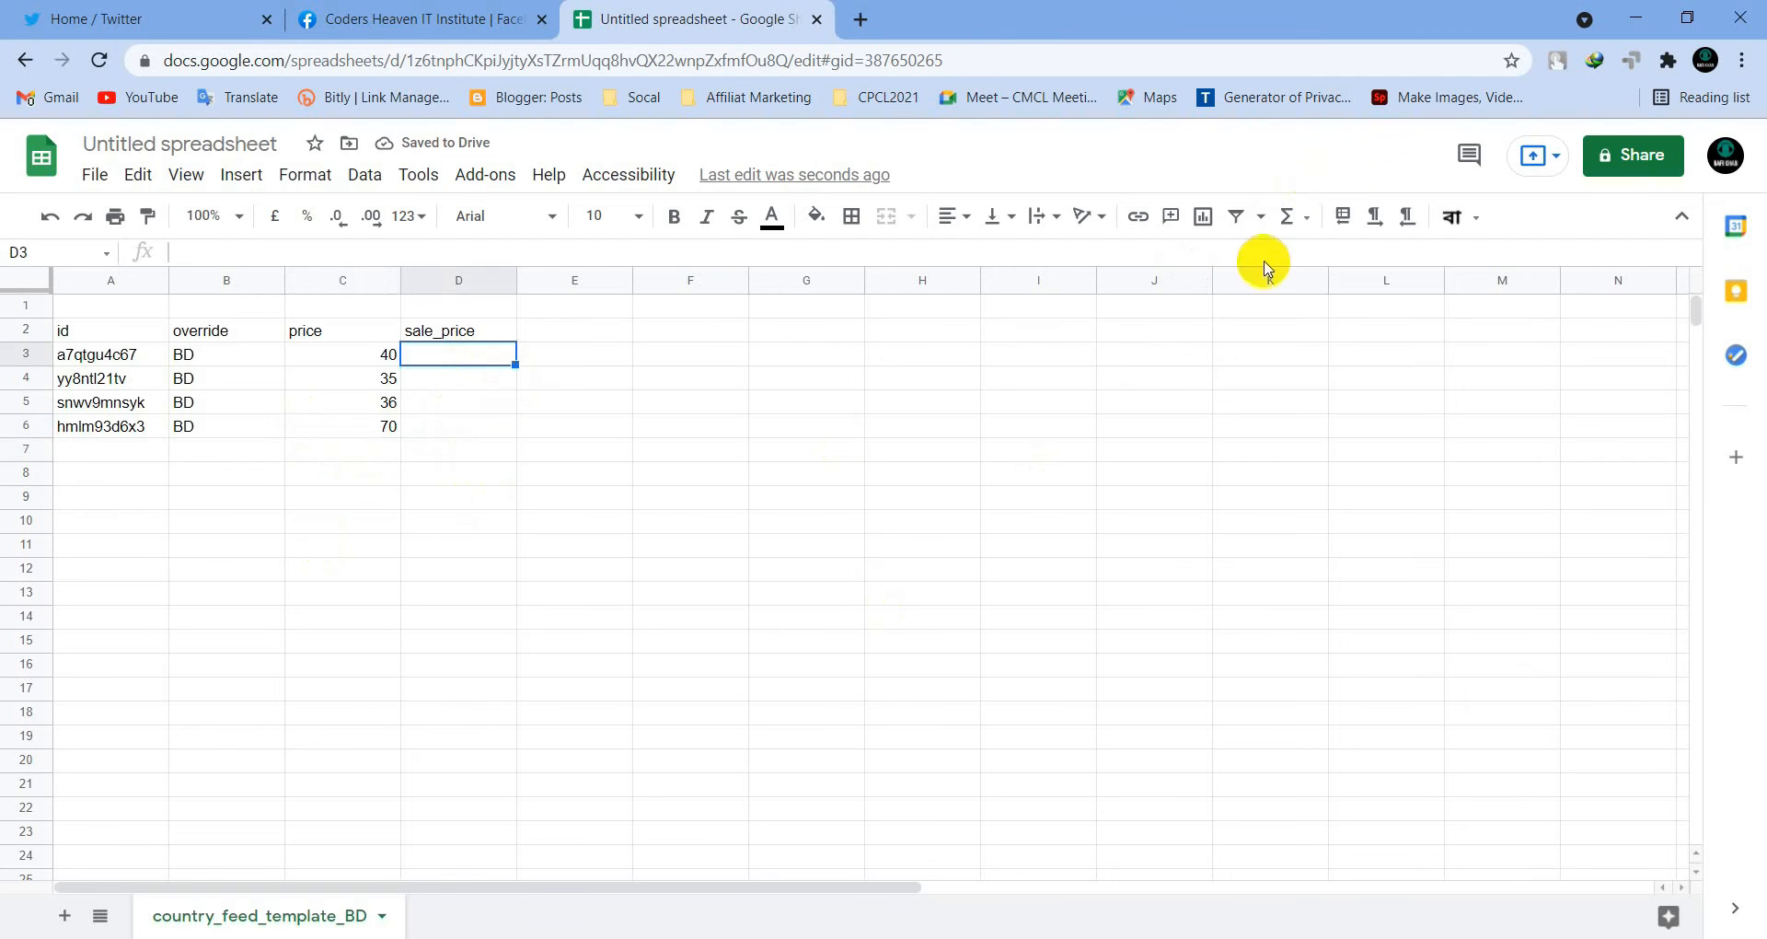
left_click(91, 178)
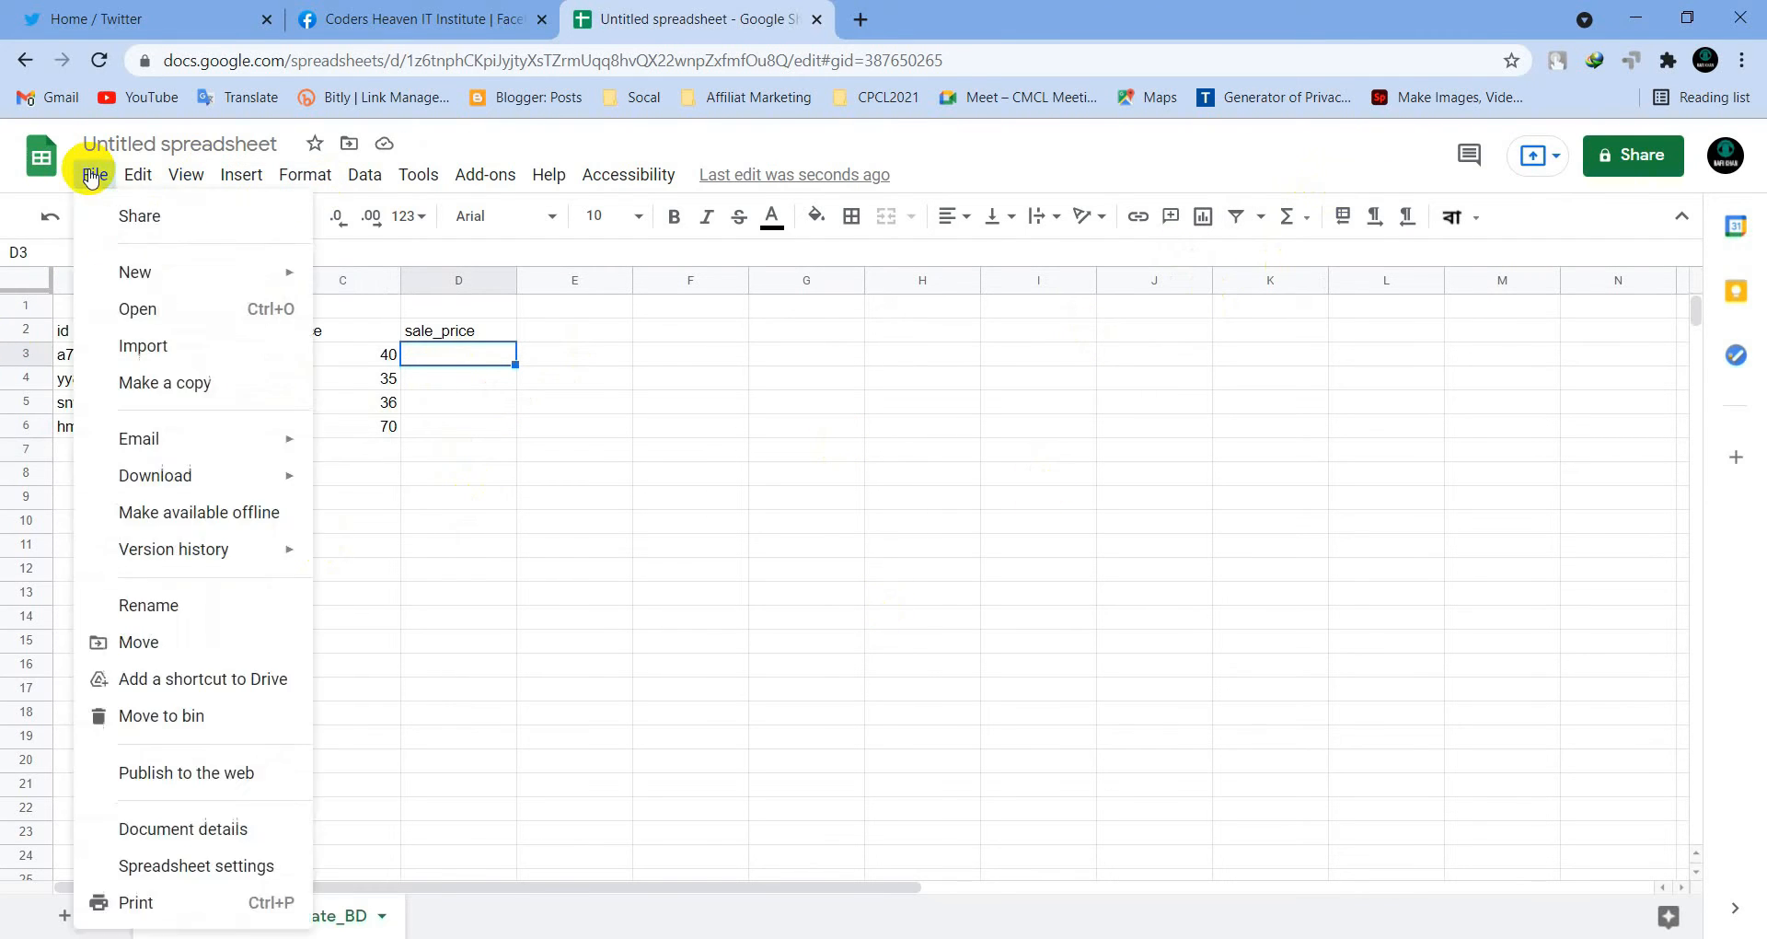
mouse_move(97, 177)
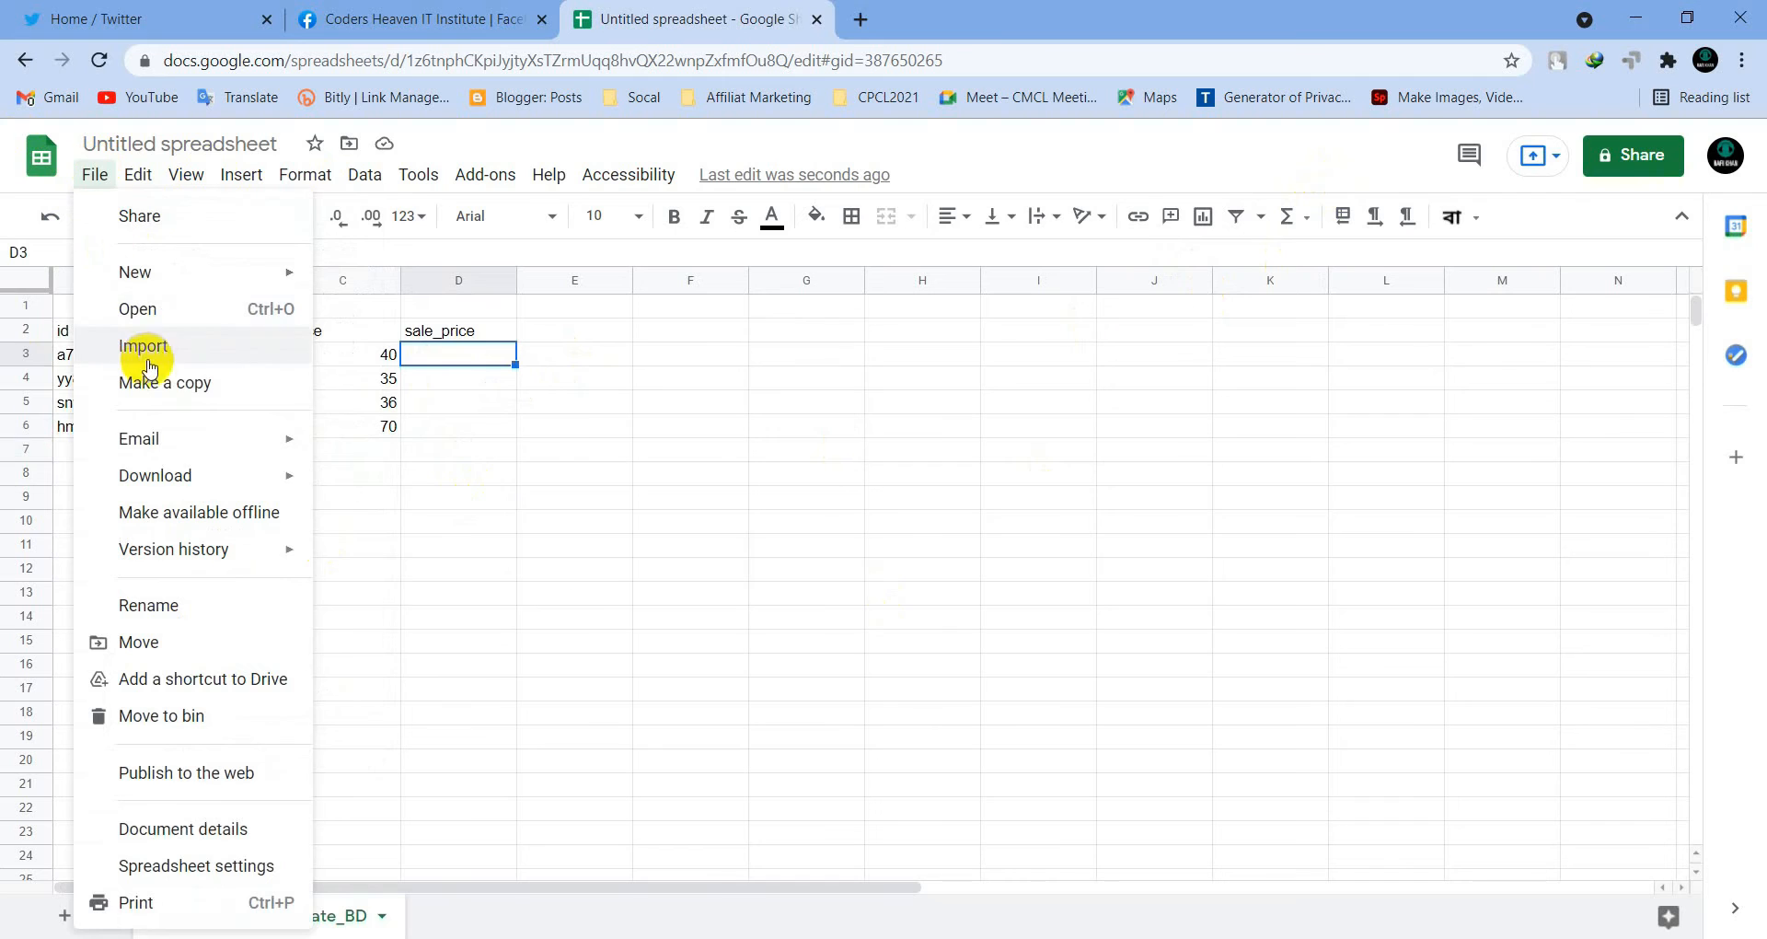
left_click(840, 360)
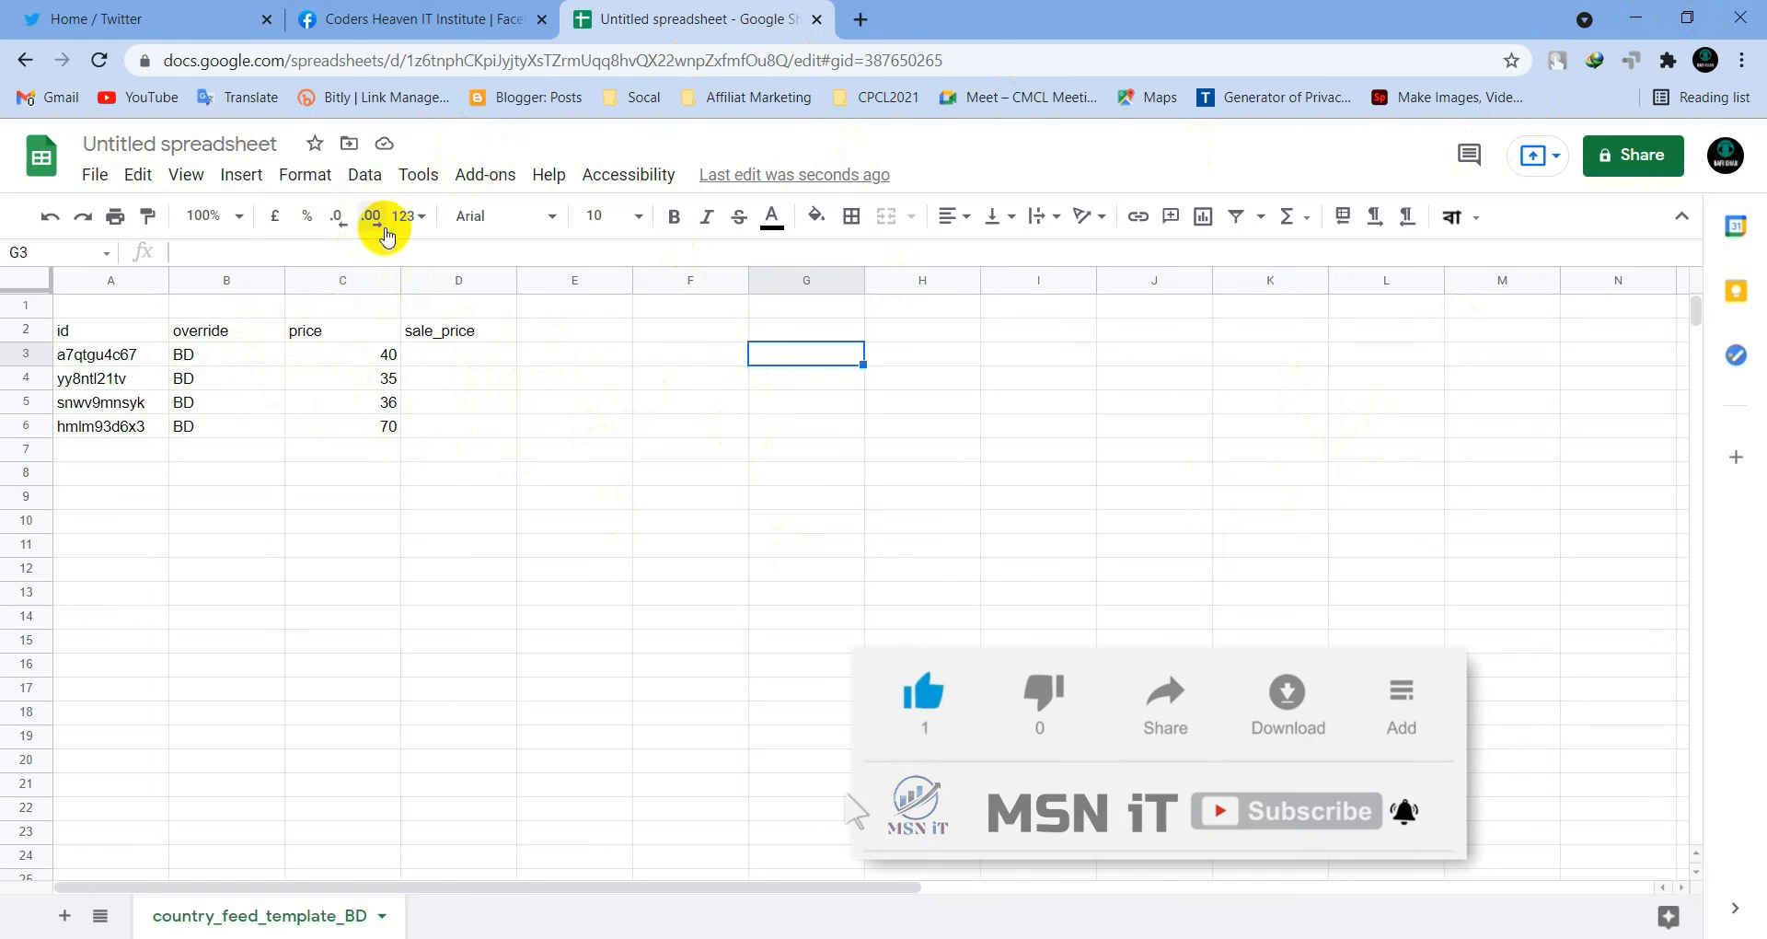
- Download the spreadsheet to the Desktop in Microsoft Excel (.xlsx) format and close its browser window
left_click(99, 178)
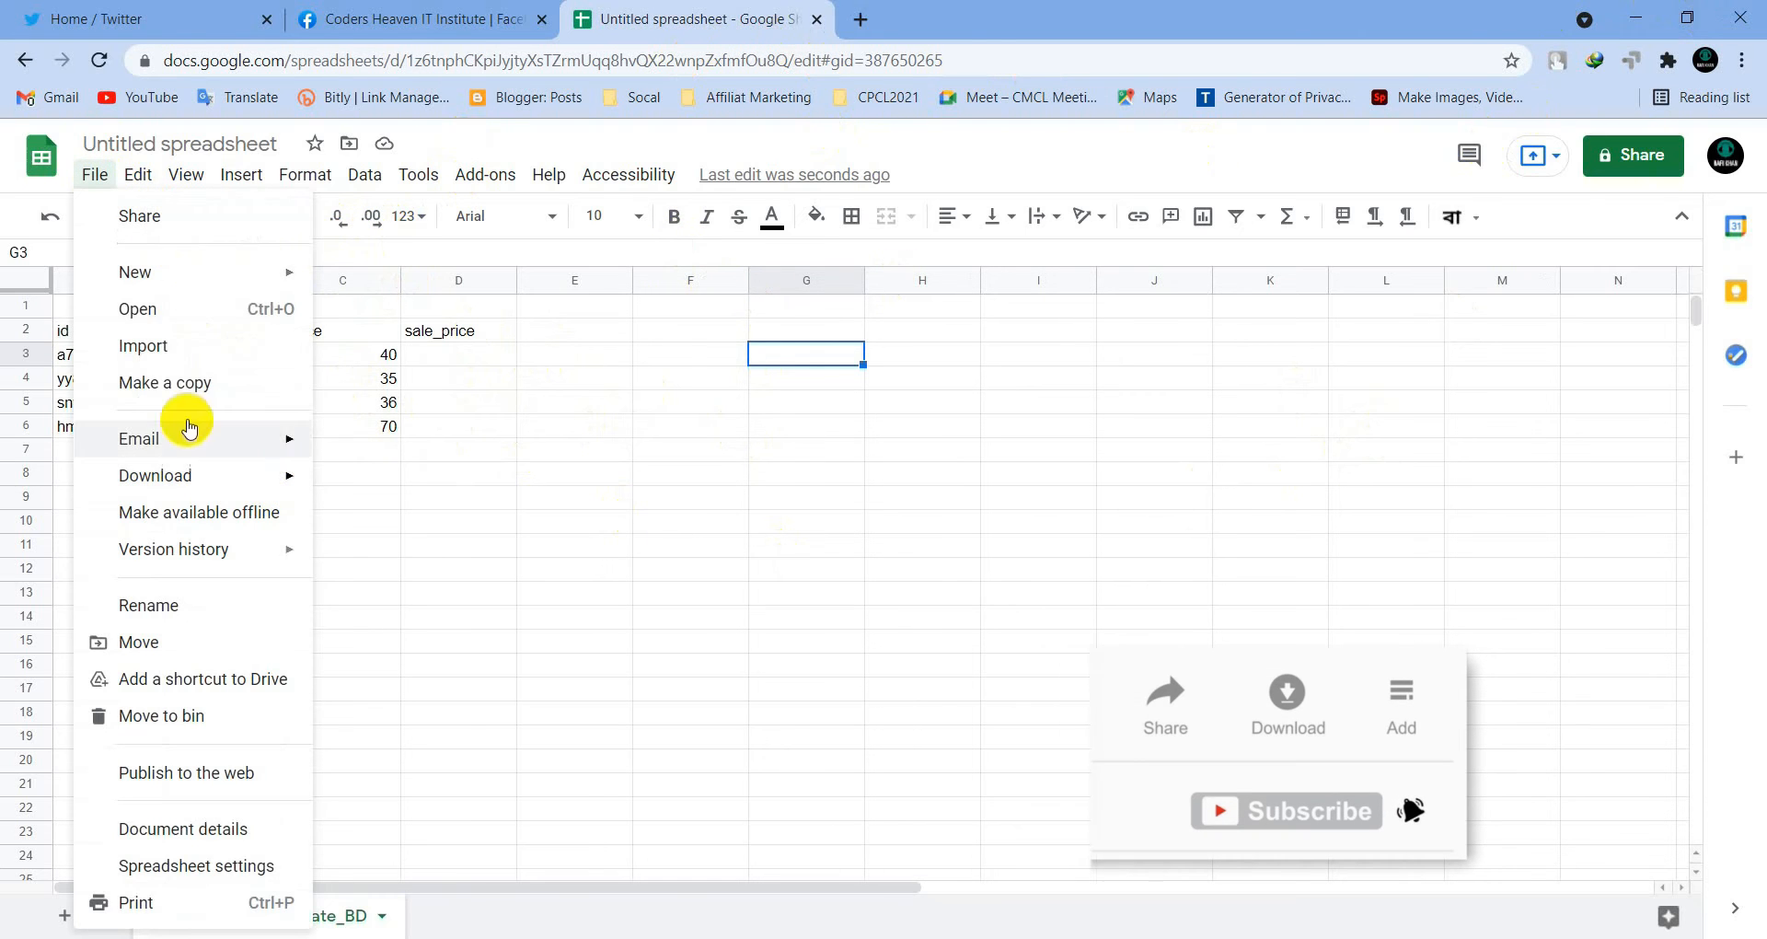
mouse_move(184, 490)
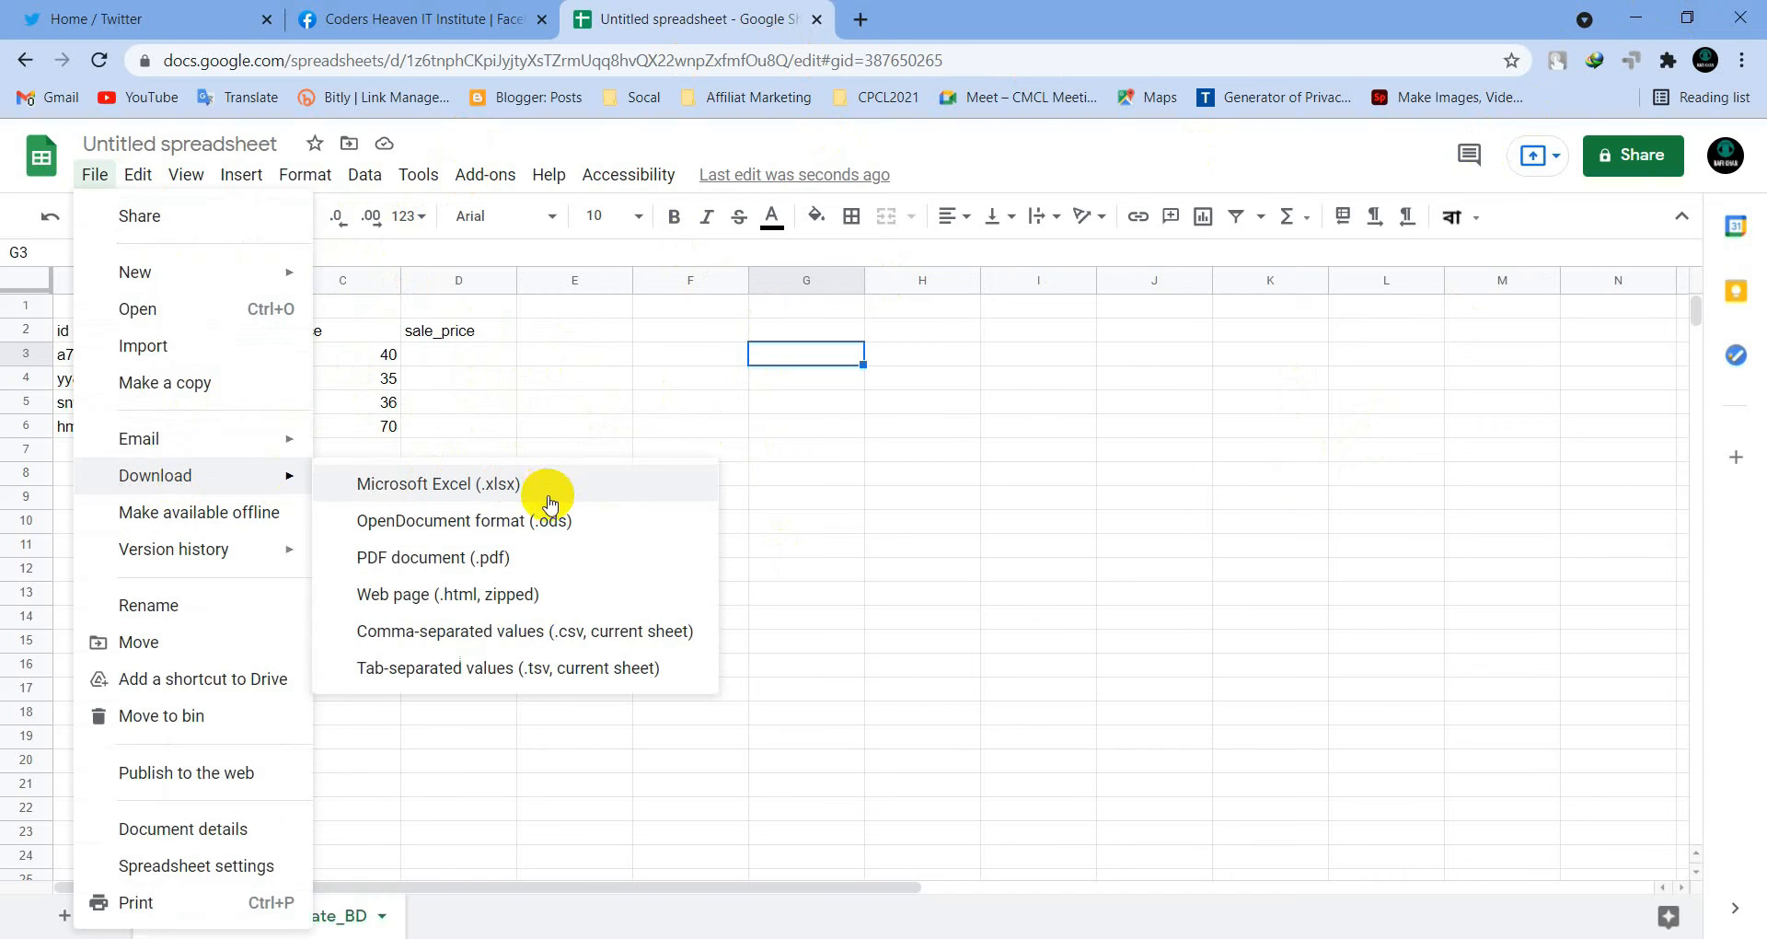
left_click(431, 482)
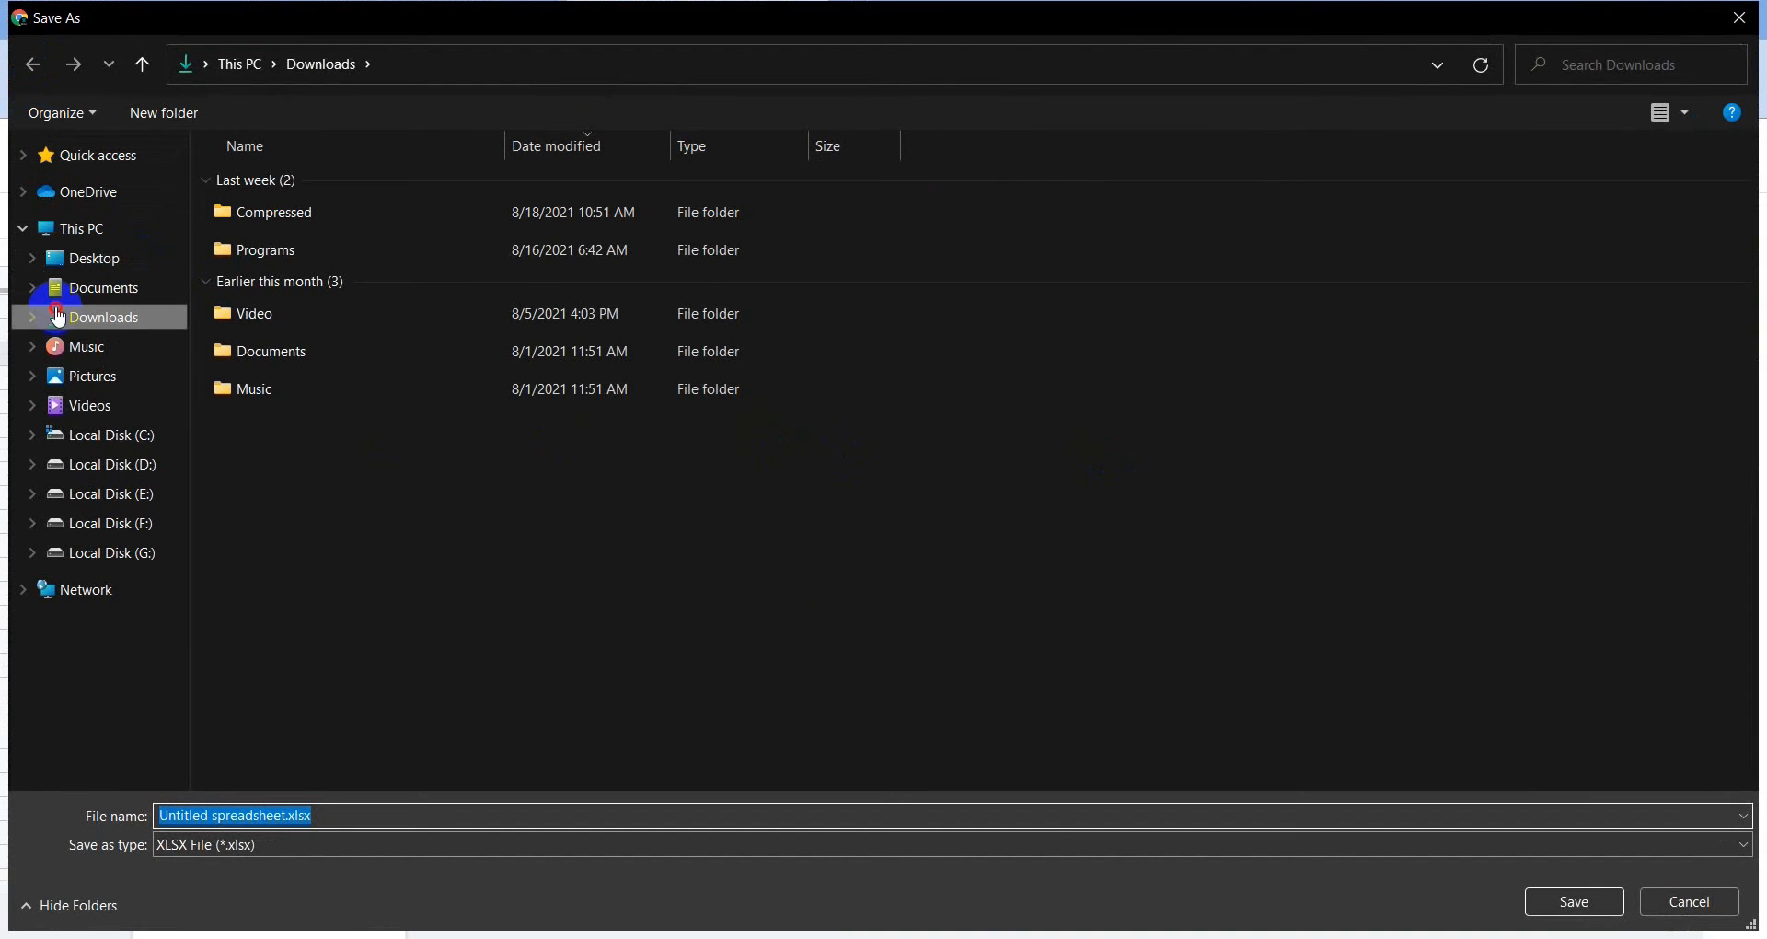
left_click(92, 257)
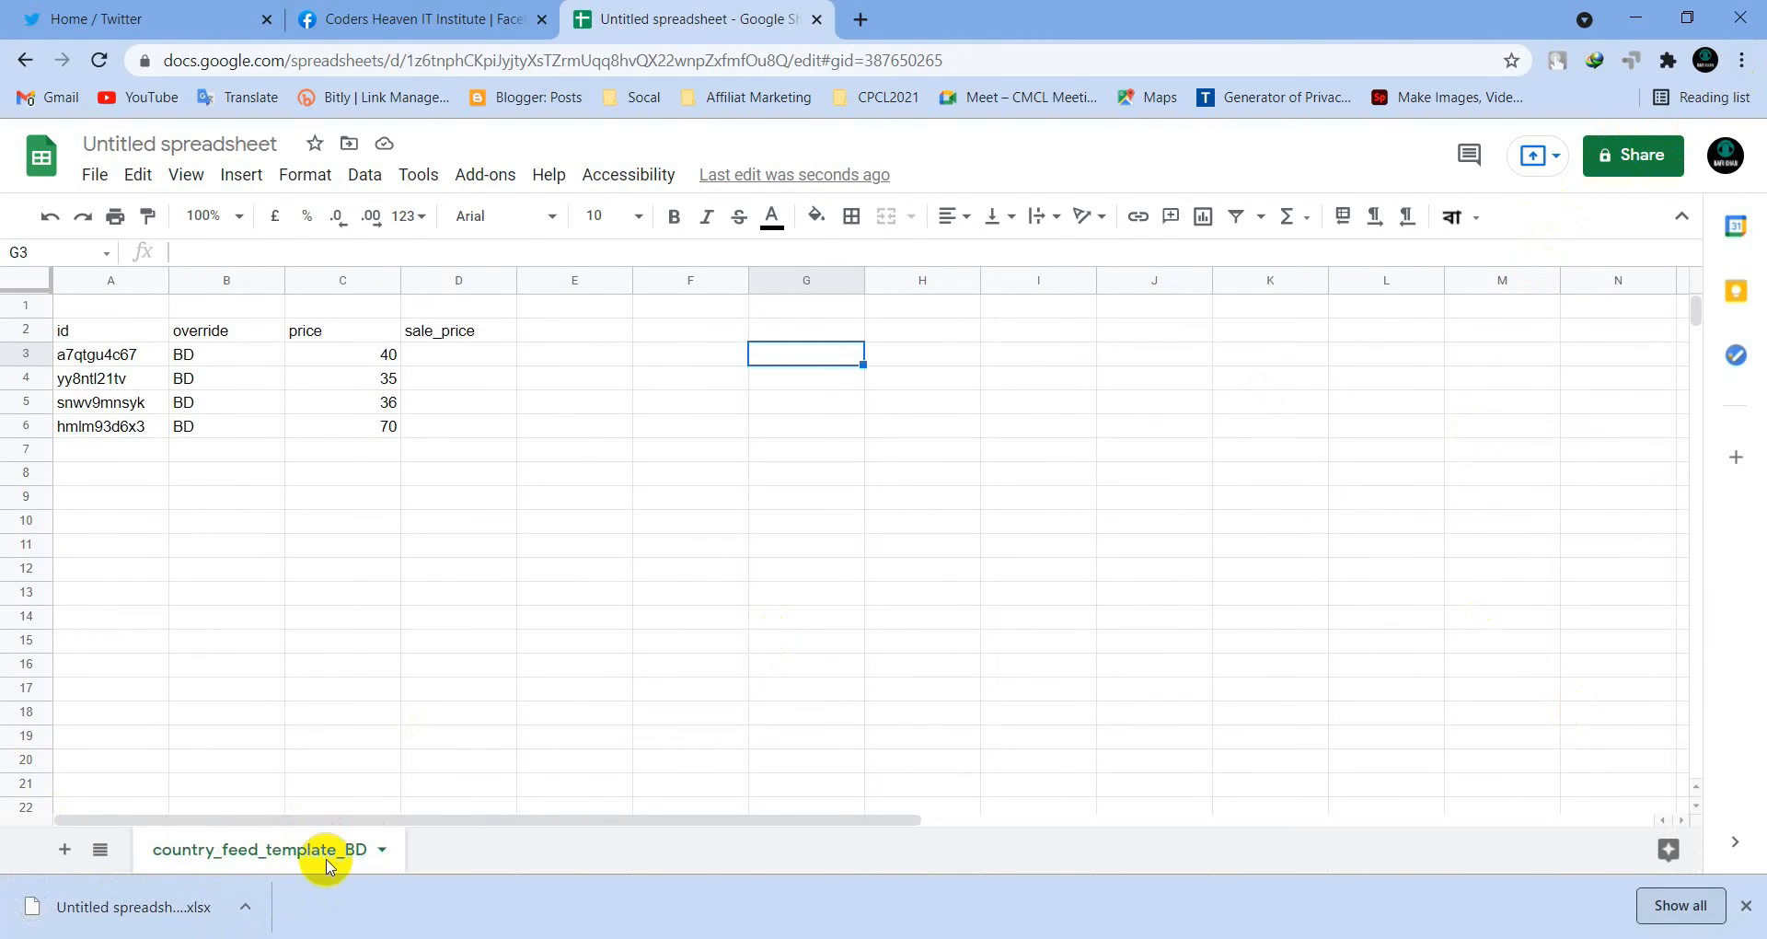
left_click(1736, 5)
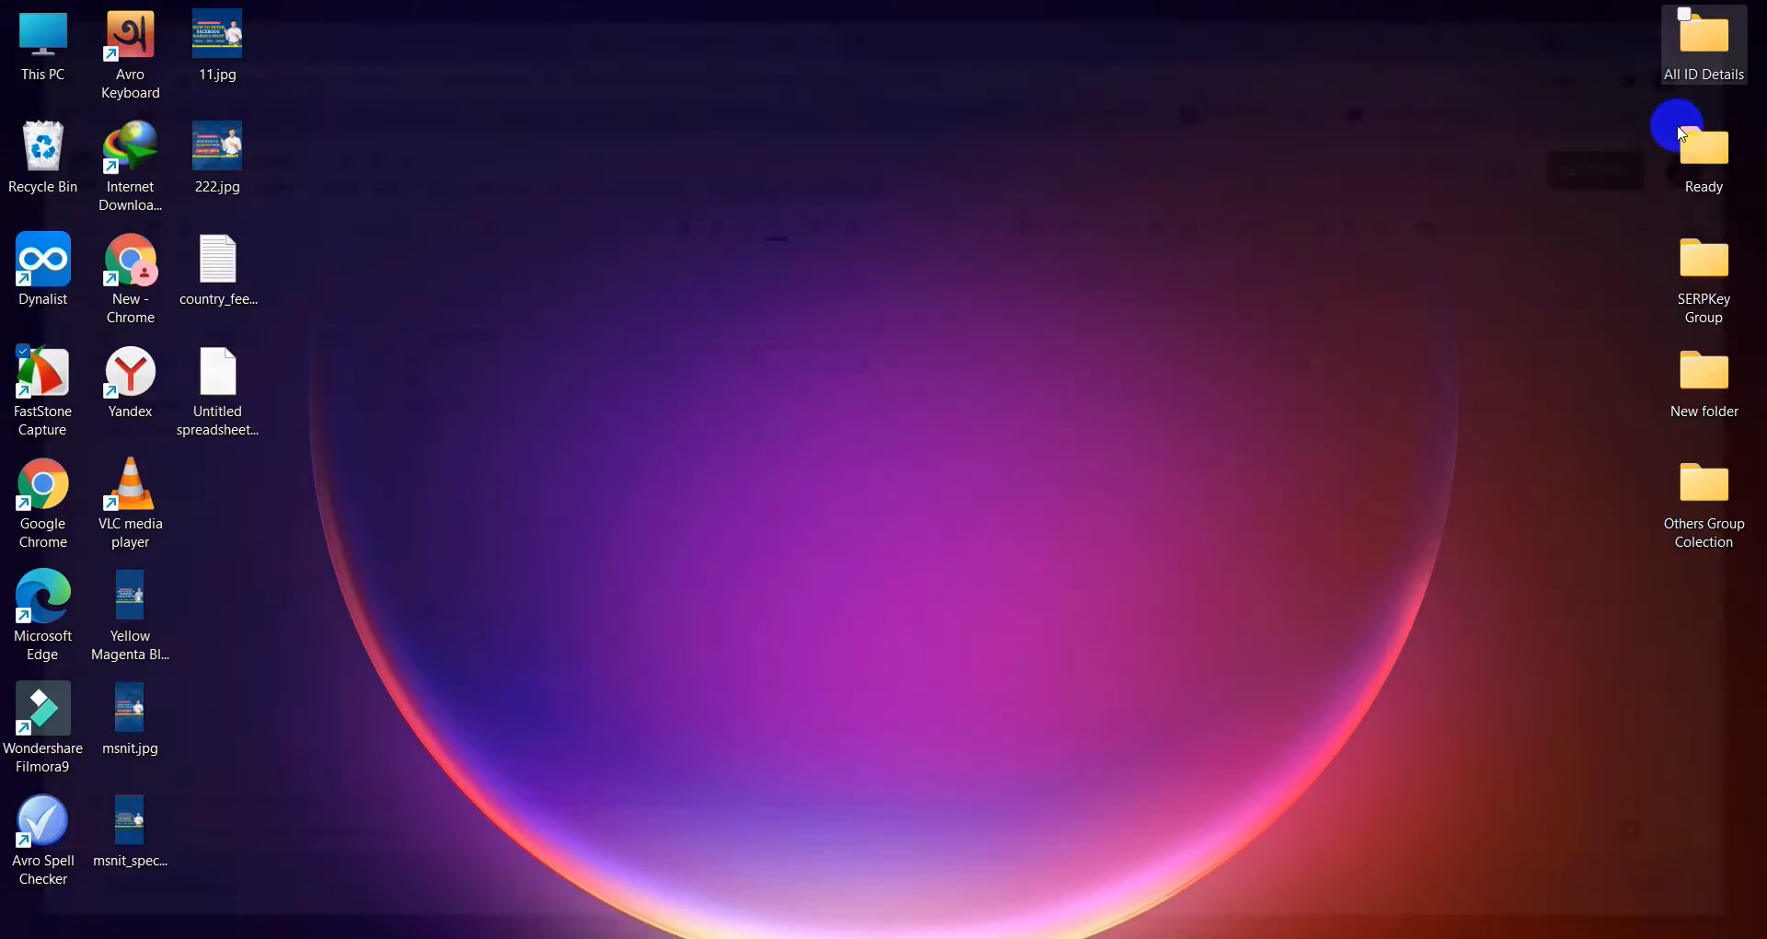
- Switch to the Bachelor Bazar Commerce window and start a localized feed upload as a Country Feed using the File upload option
left_click(1041, 937)
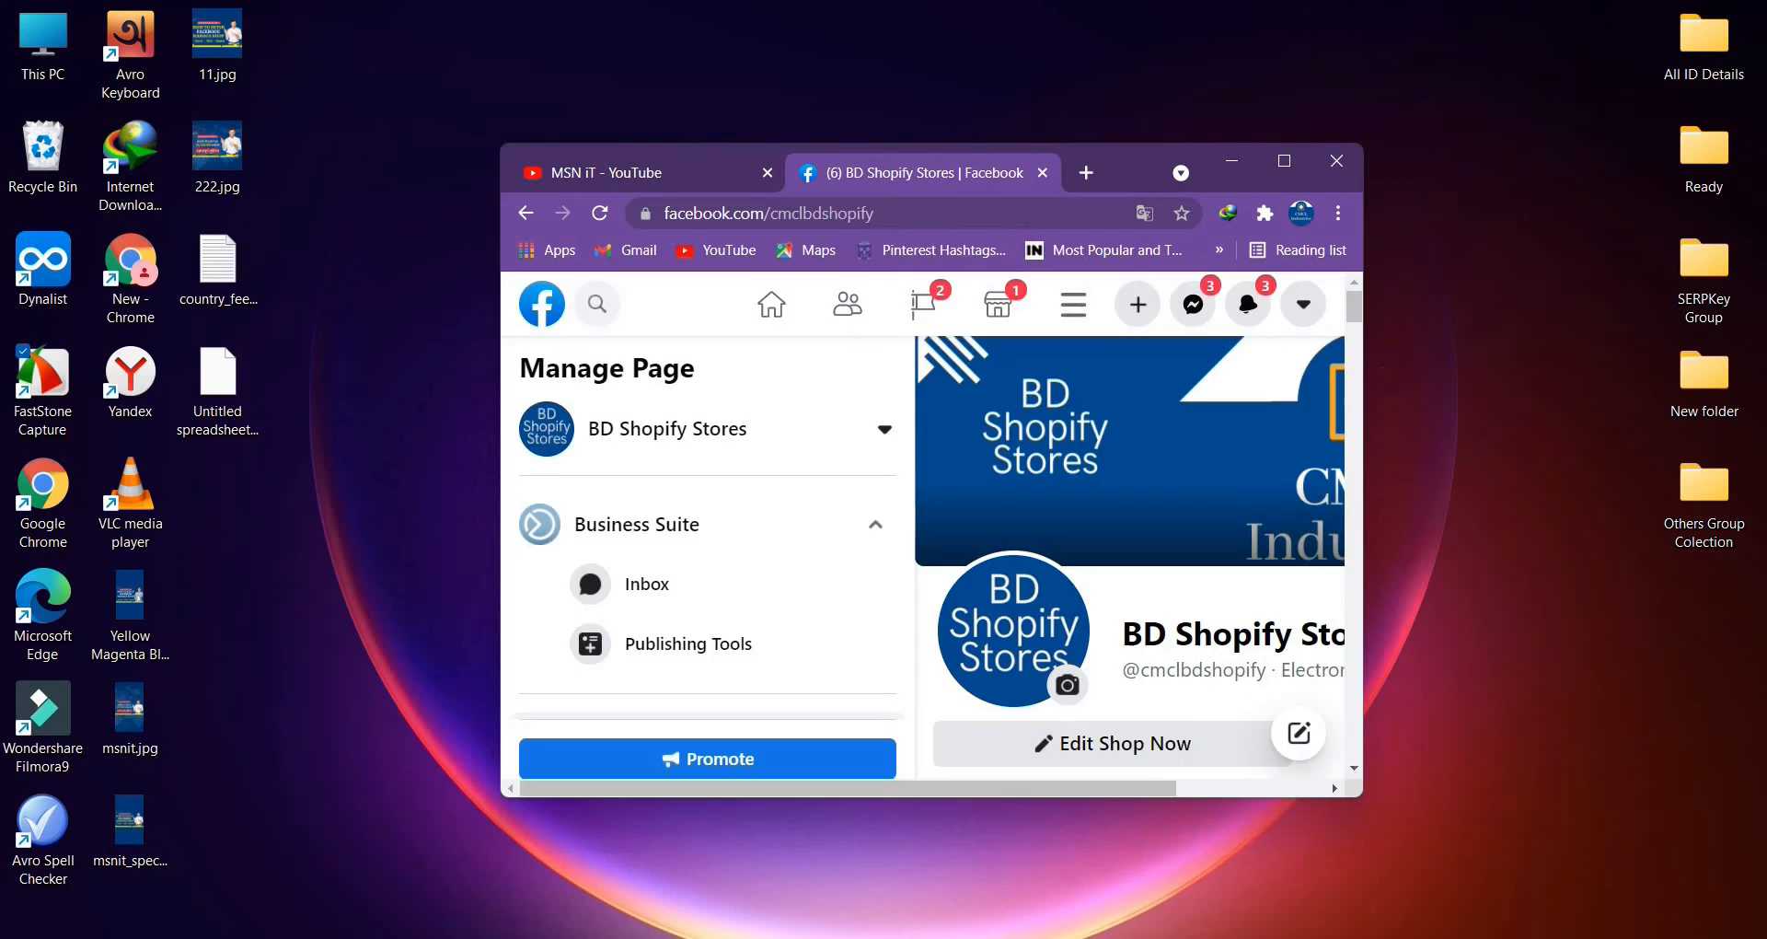
left_click(1040, 937)
left_click(925, 937)
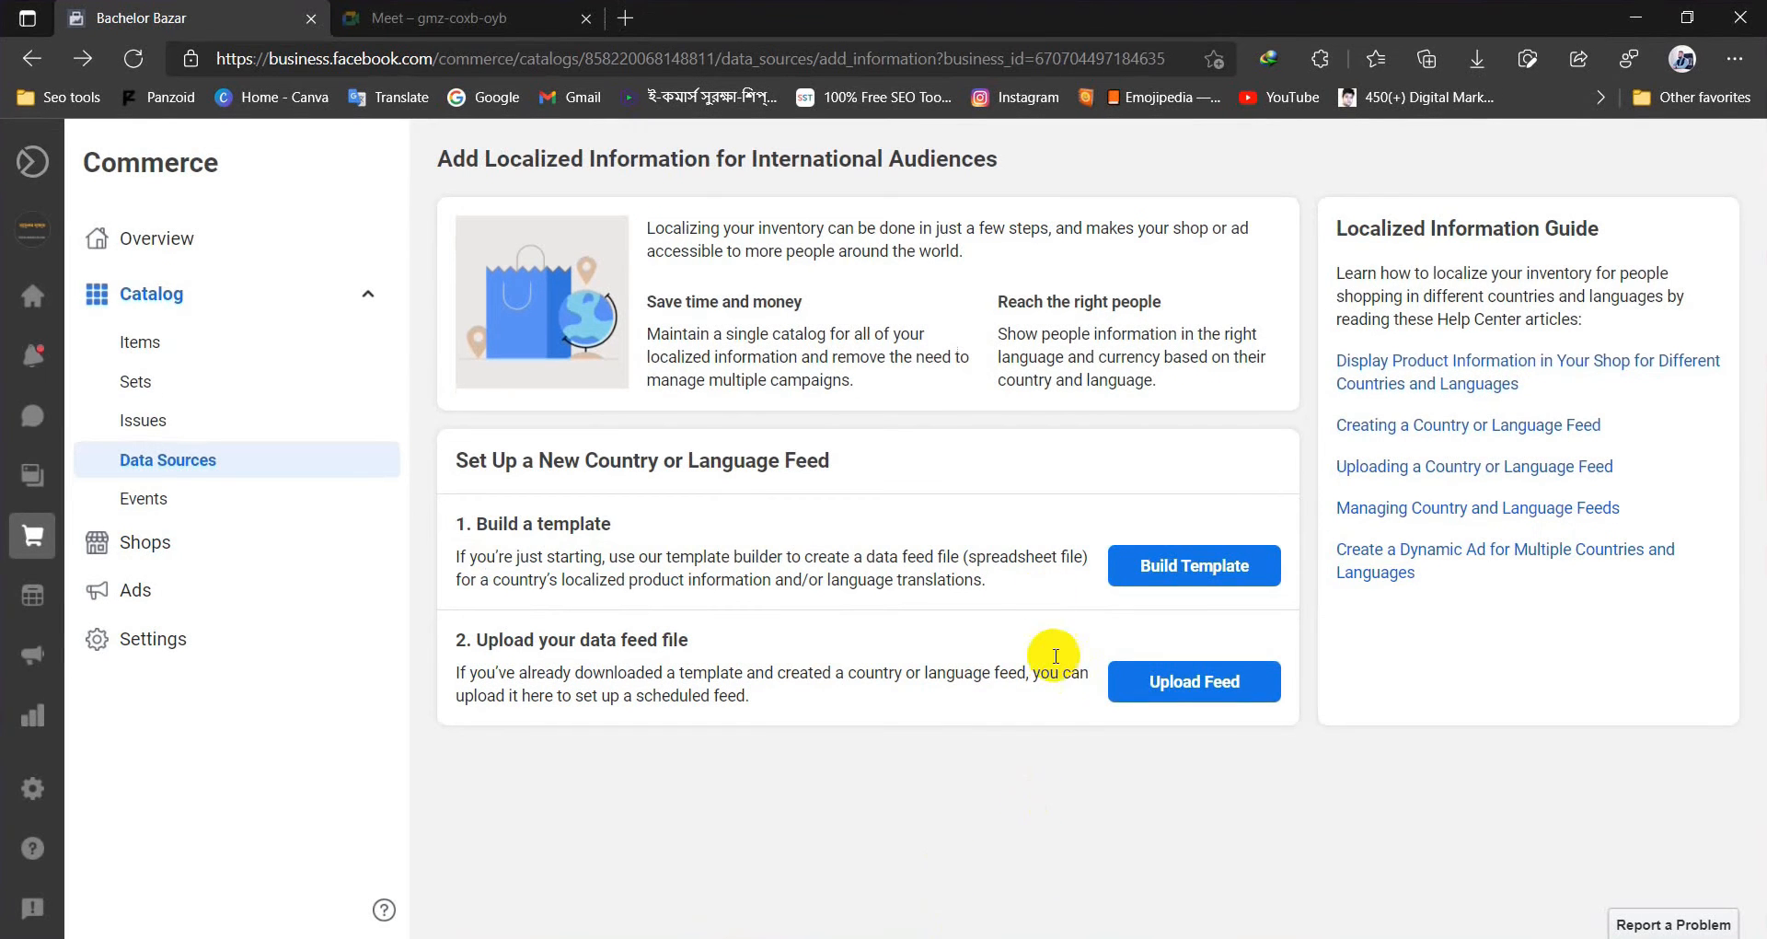
left_click(1165, 686)
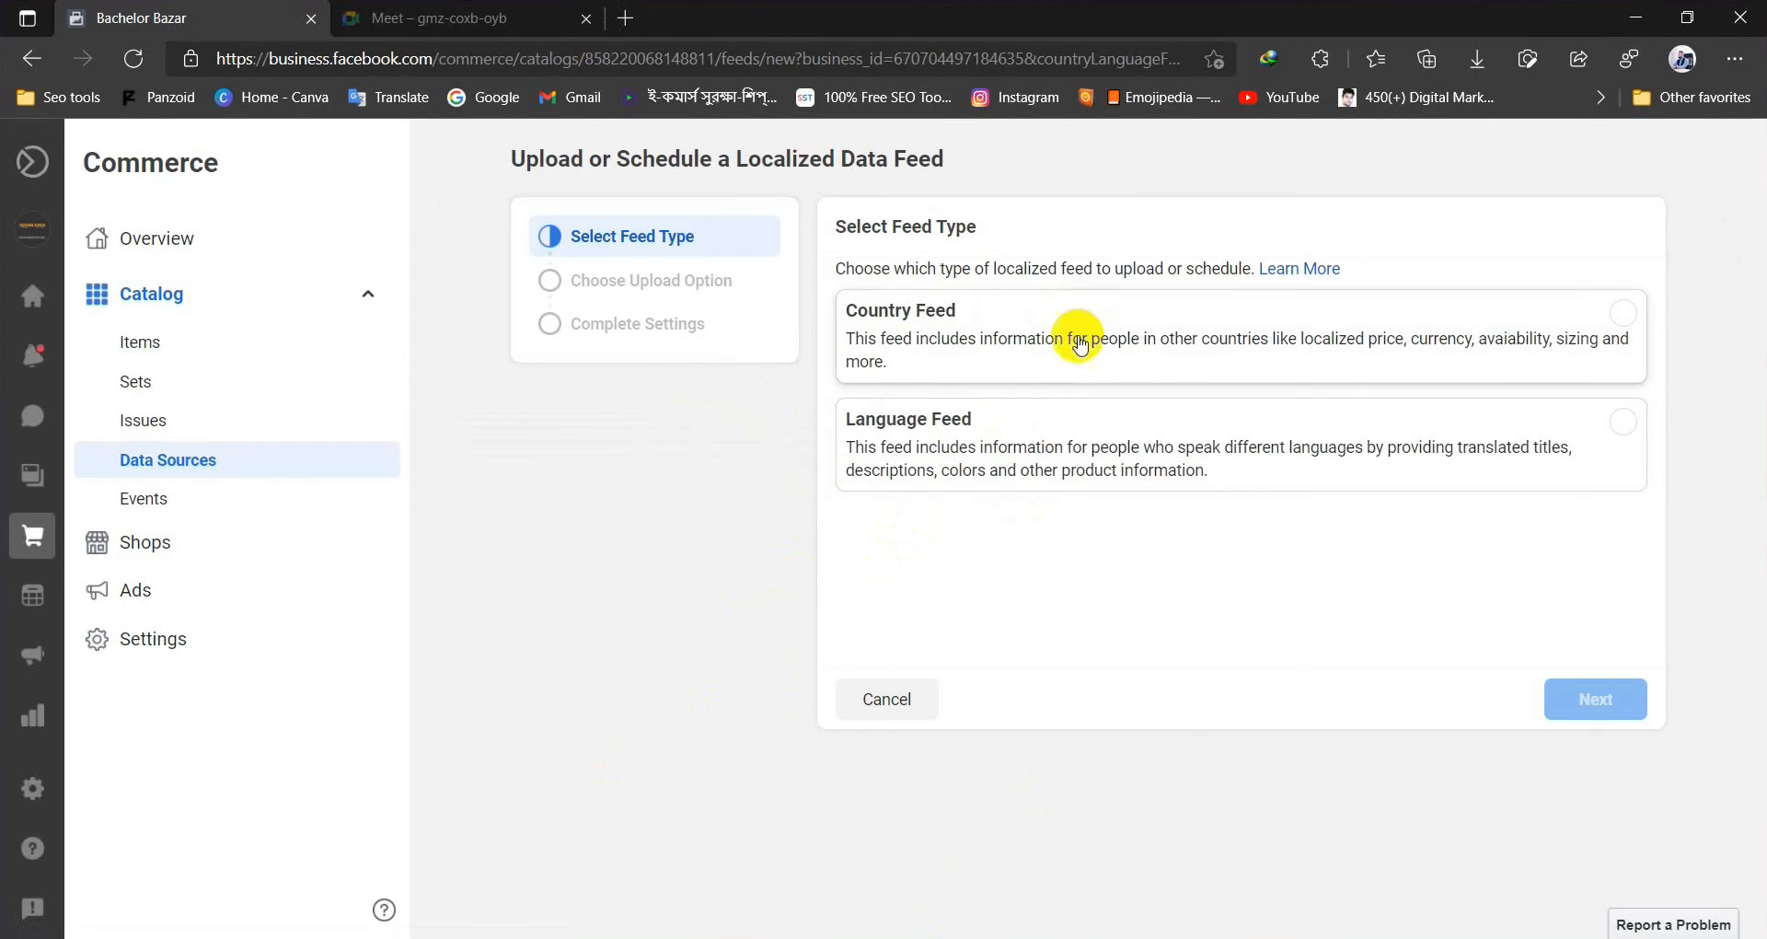
left_click(1125, 354)
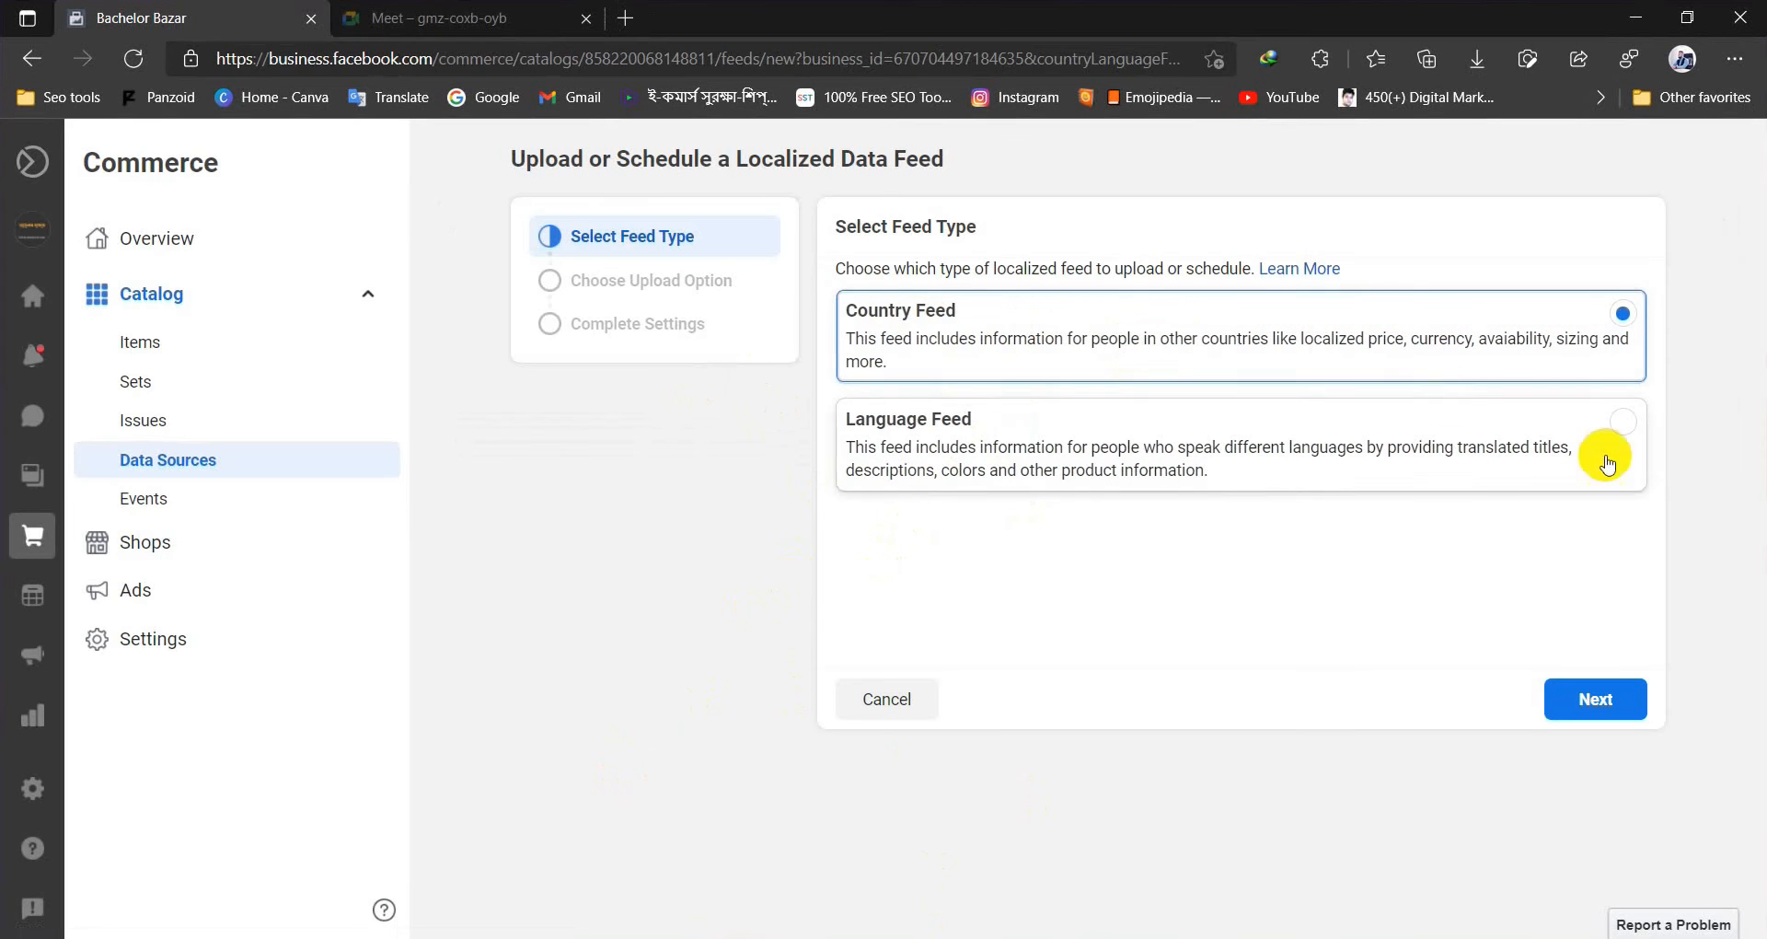
left_click(1594, 698)
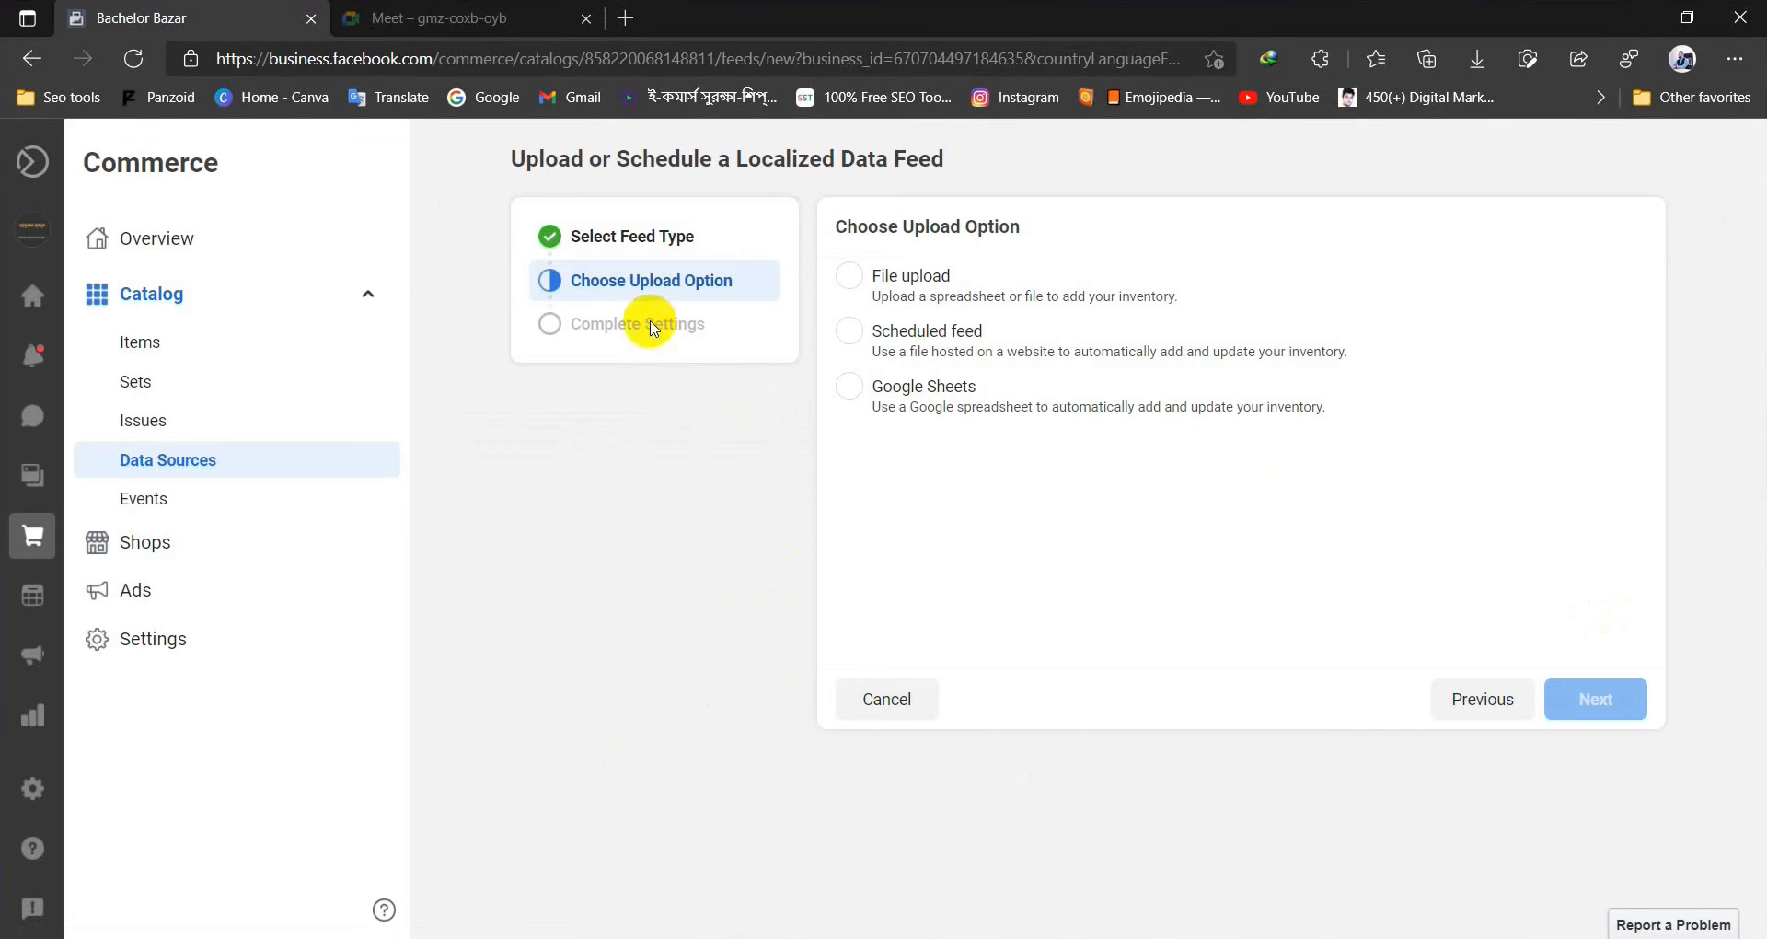
left_click(850, 278)
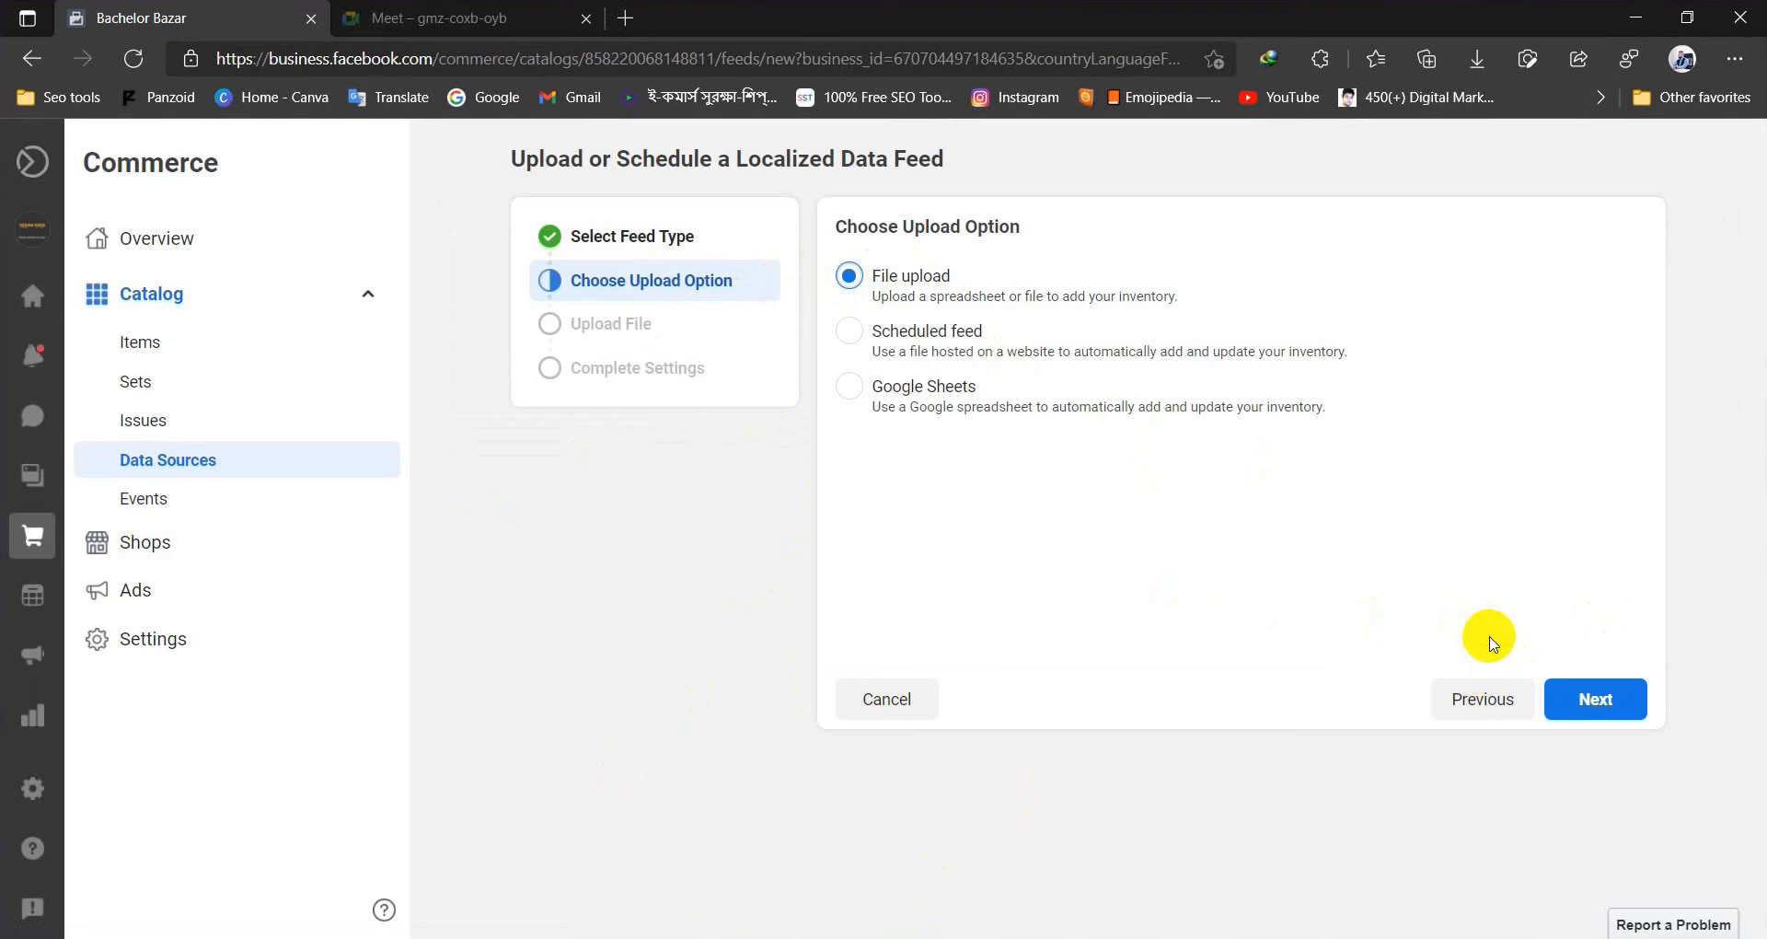
left_click(1593, 698)
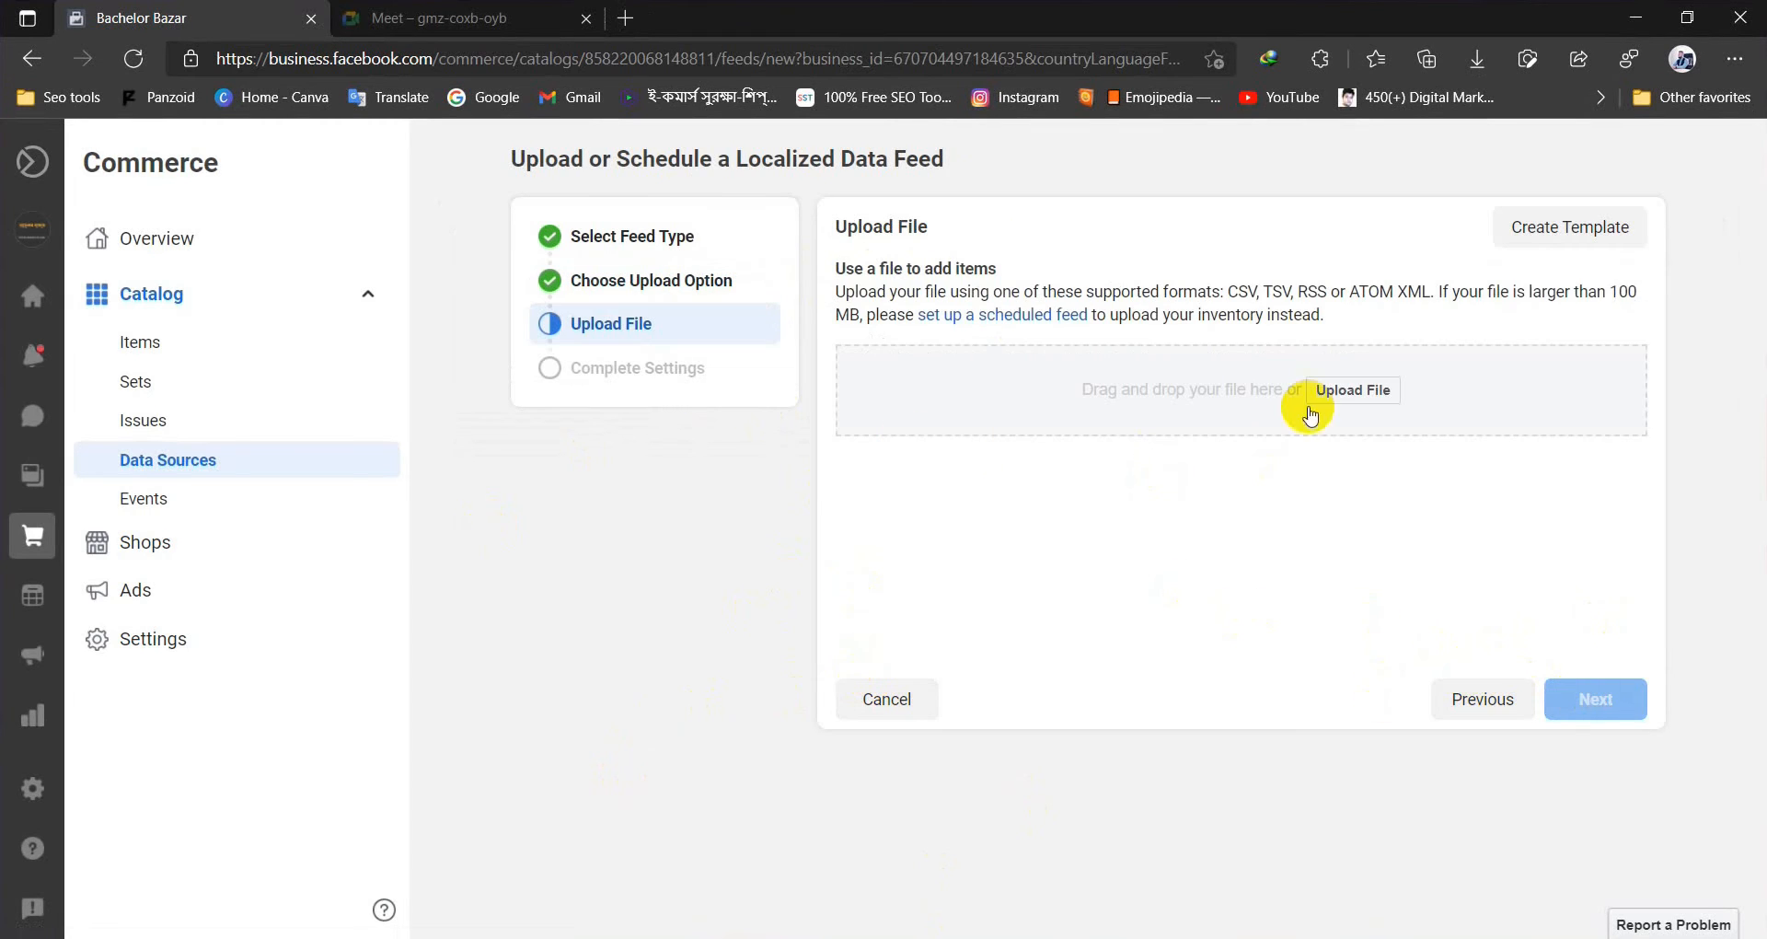
- Upload country_feed_template_BD.csv from the Desktop as the country feed, keeping the suggested data source name
left_click(1354, 391)
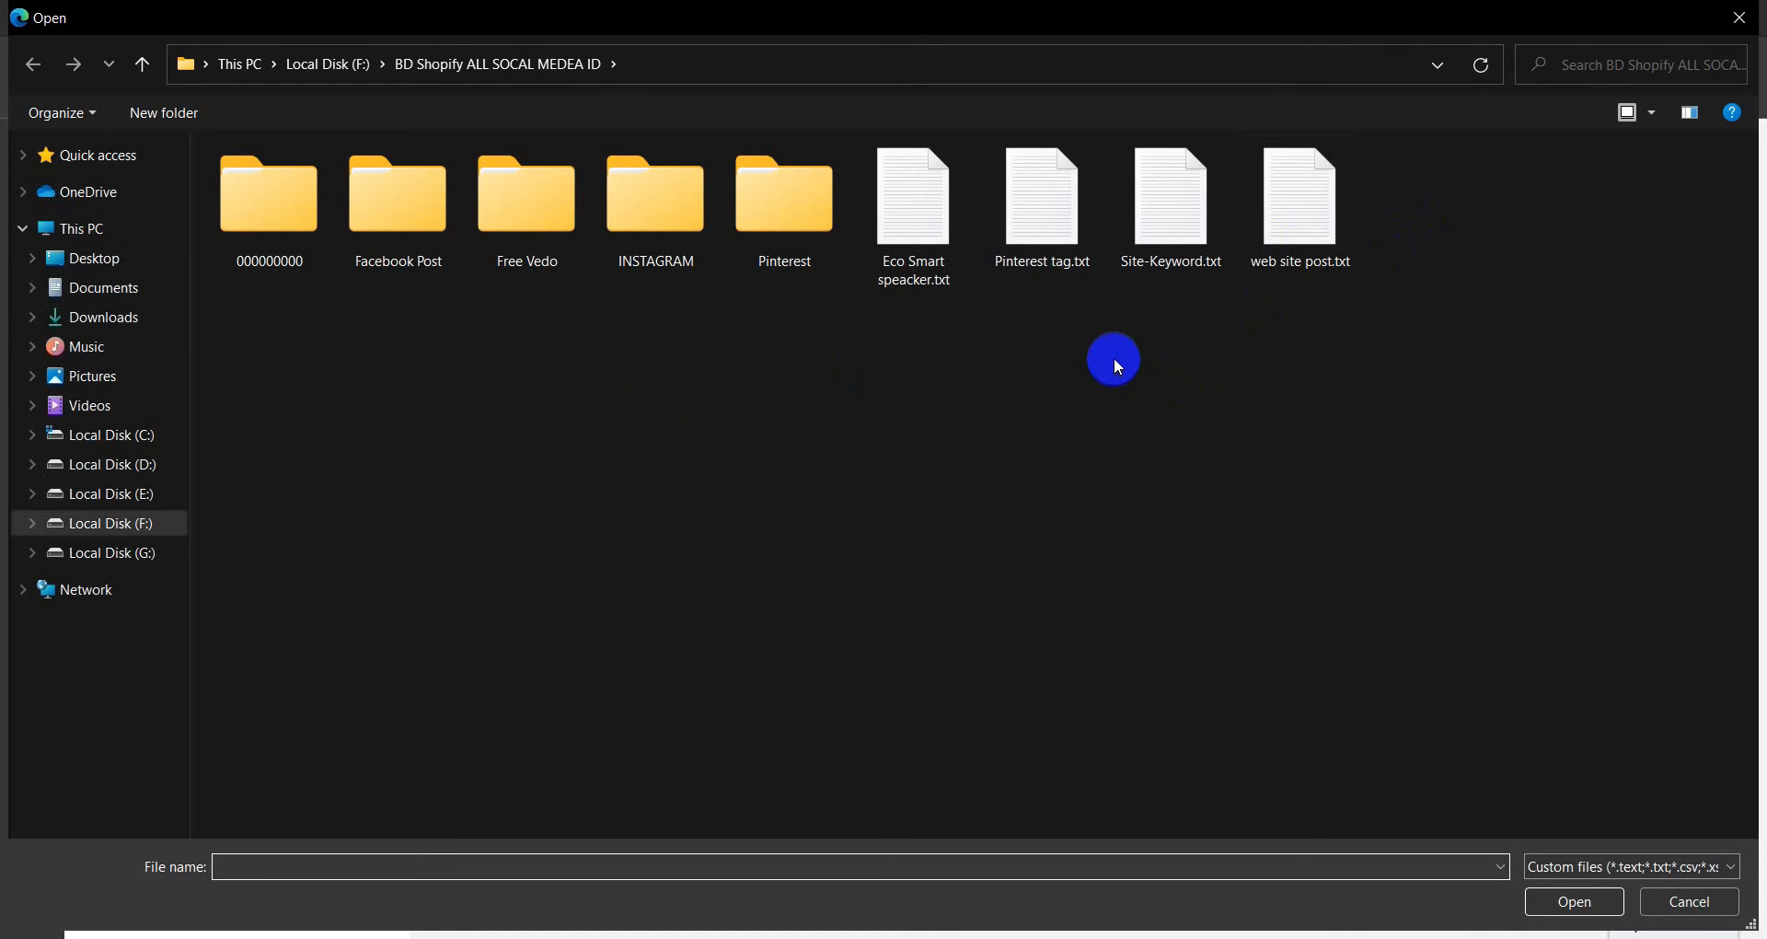
left_click(79, 258)
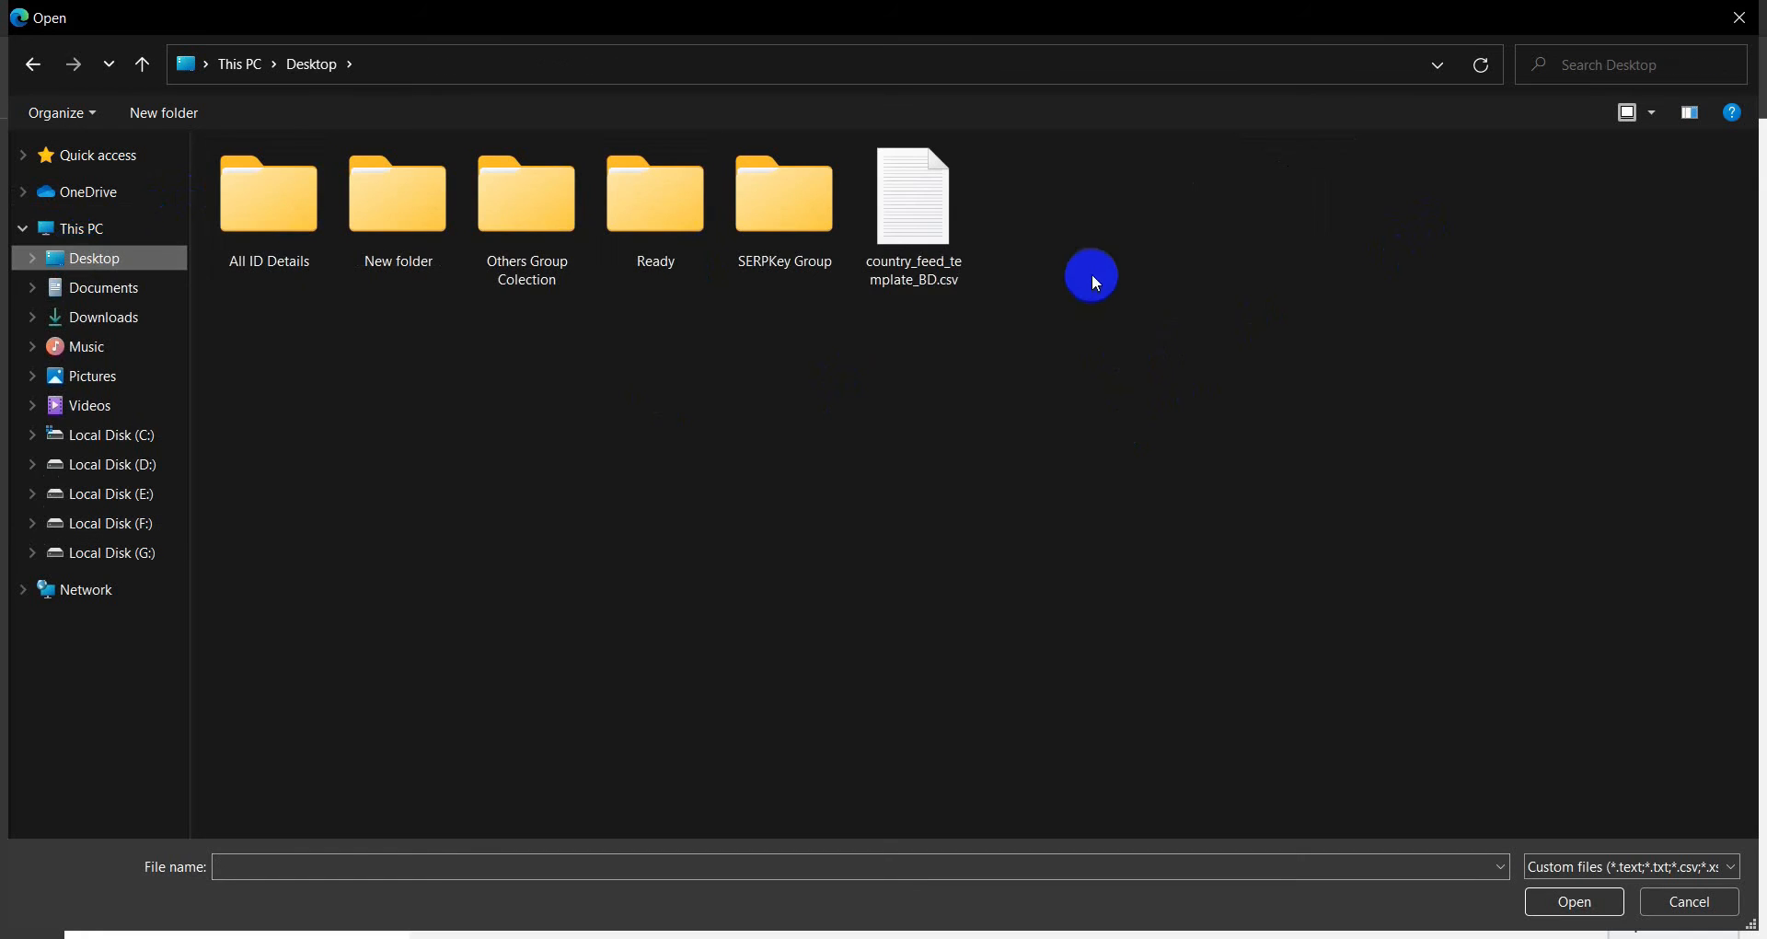
left_click(929, 230)
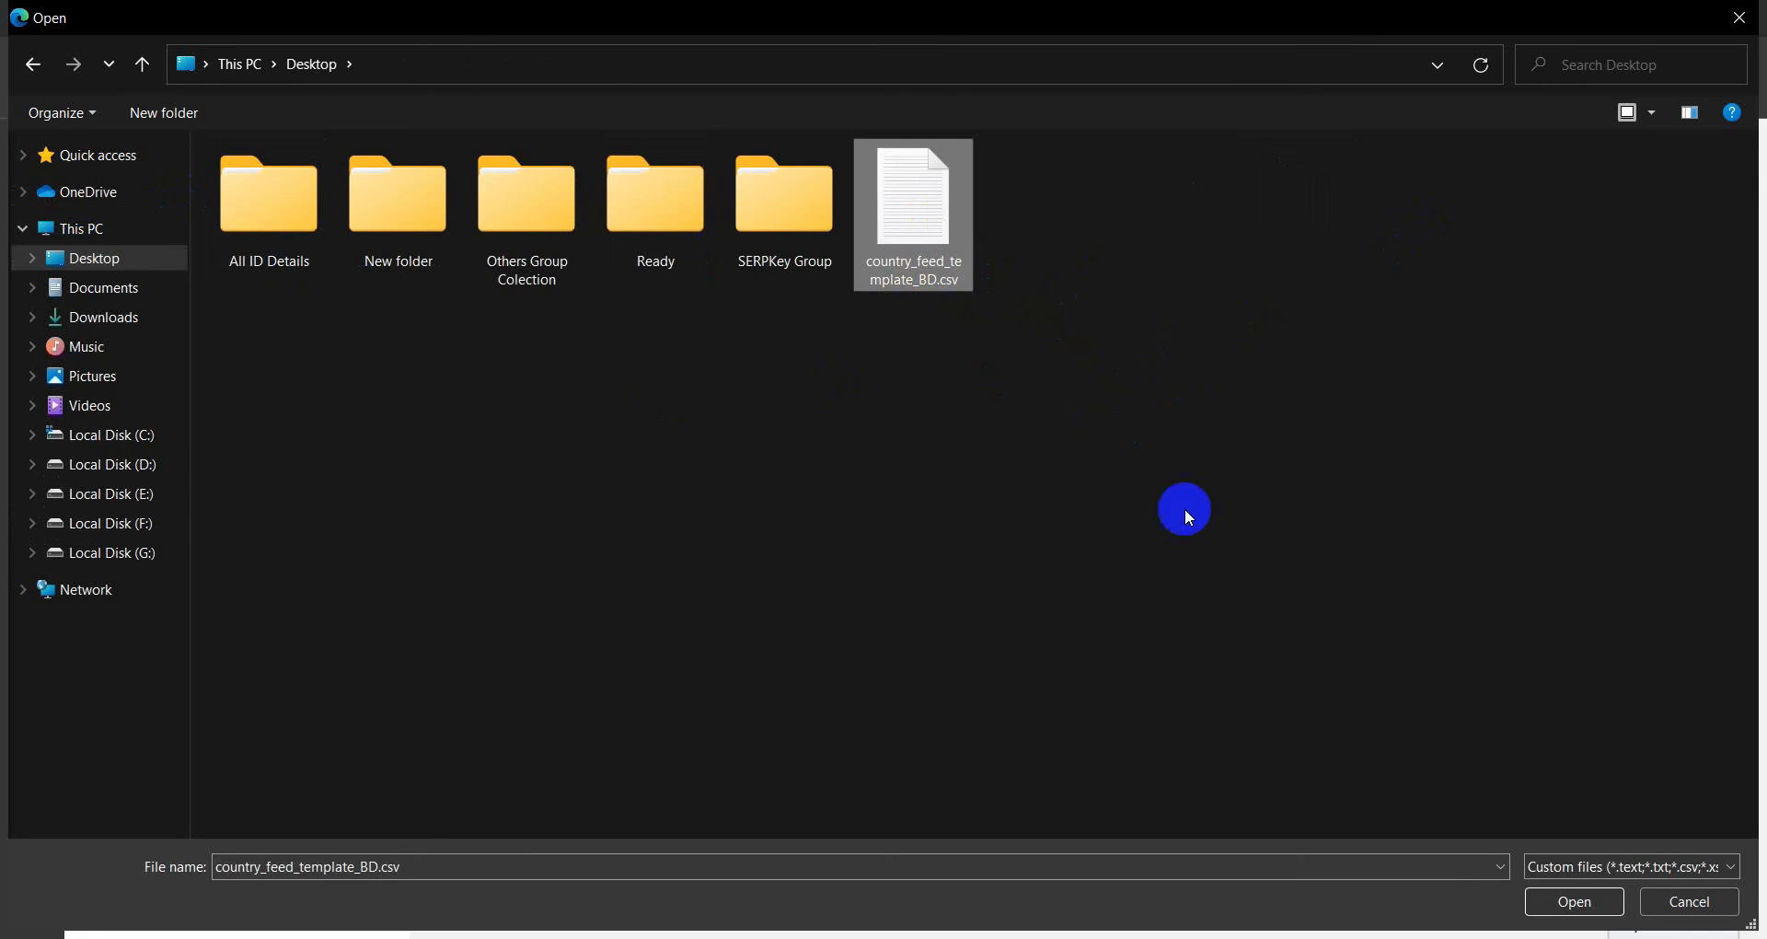
left_click(1569, 900)
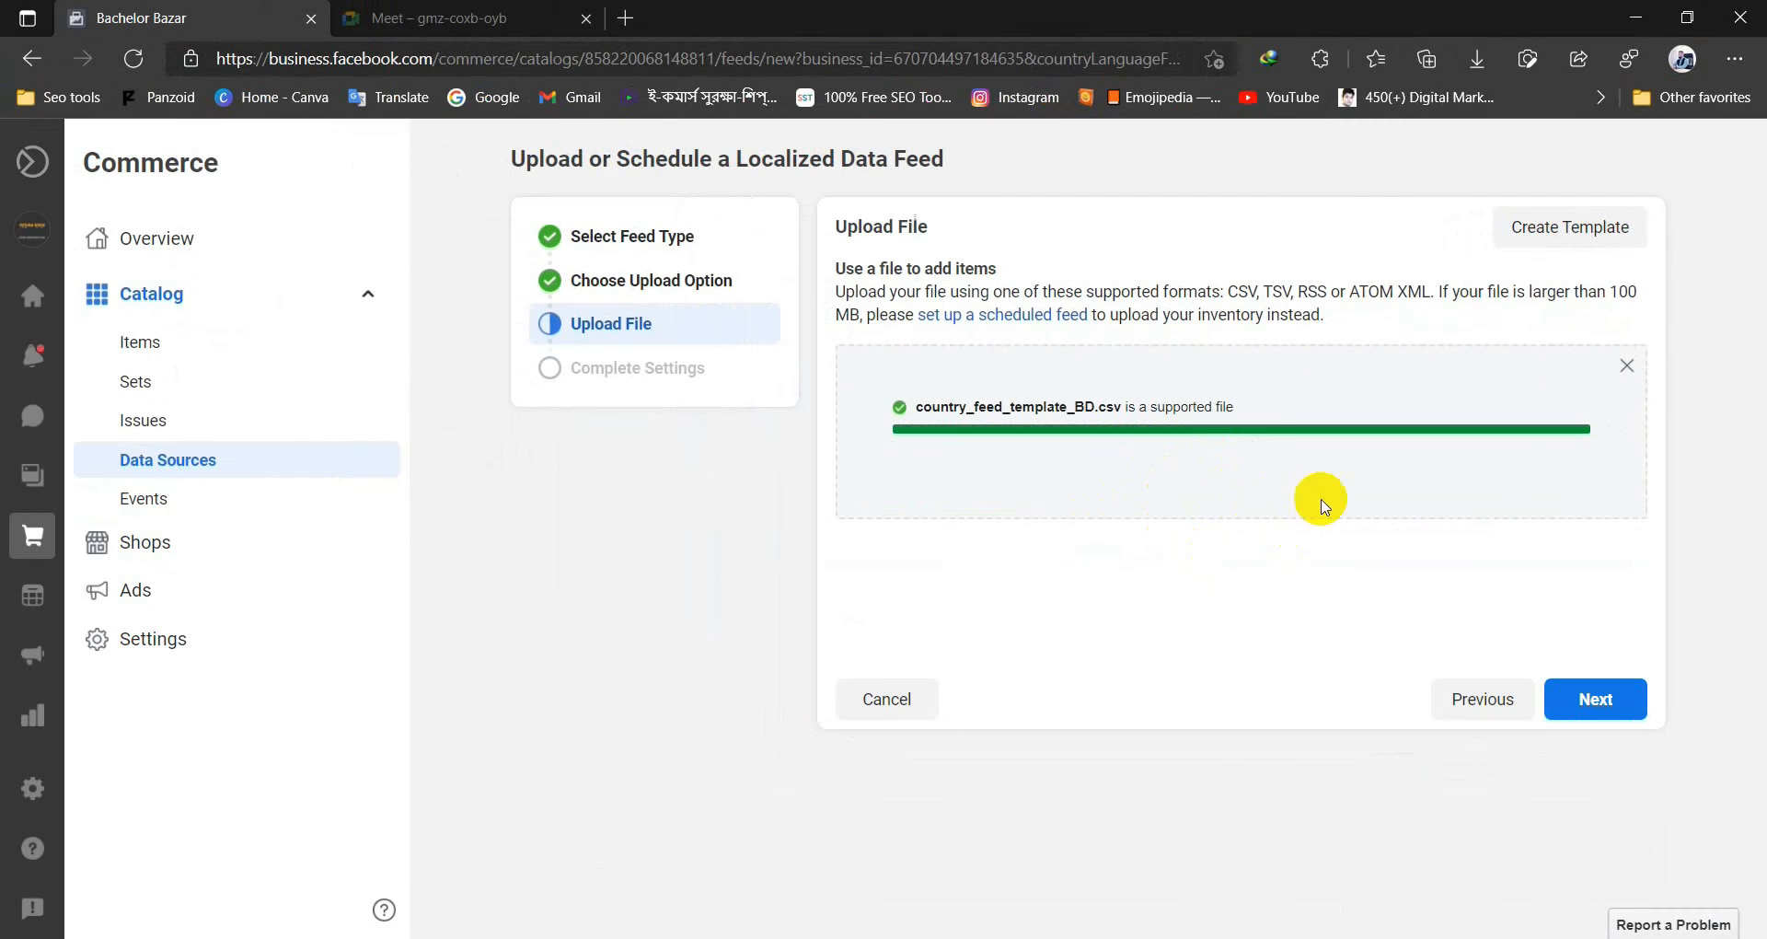
left_click(1585, 697)
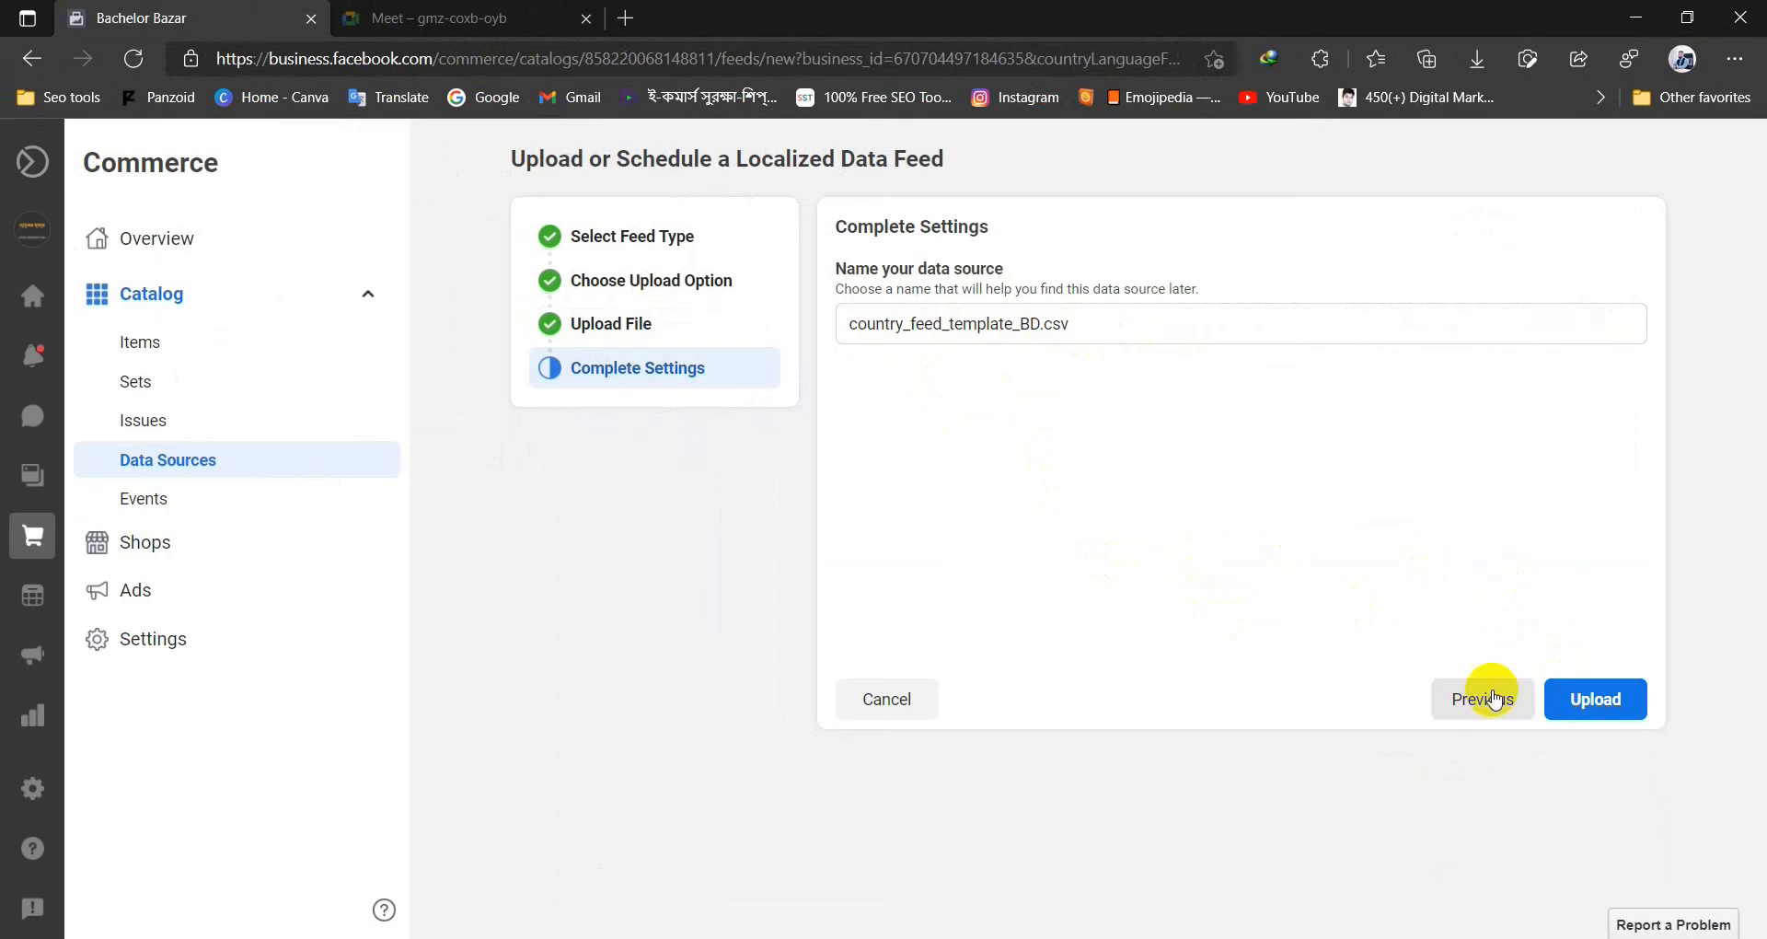
left_click(1597, 697)
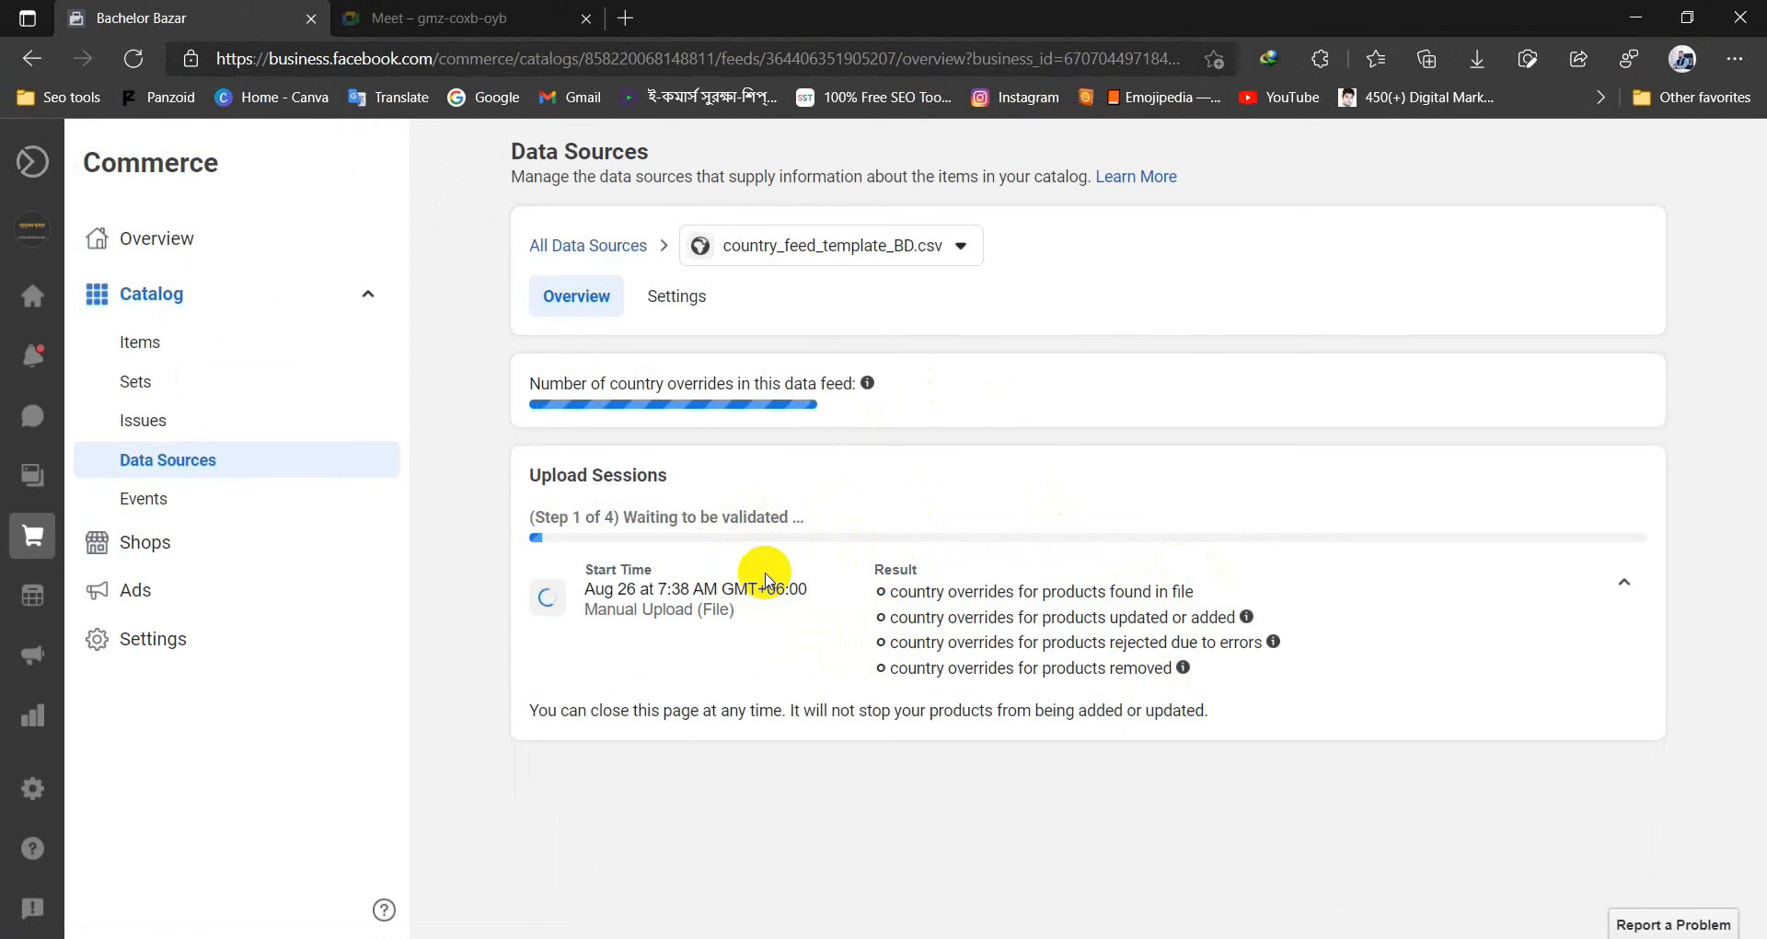
- Check the catalog's data sources and the shop overview, and close the unneeded Meet tab
left_click(168, 459)
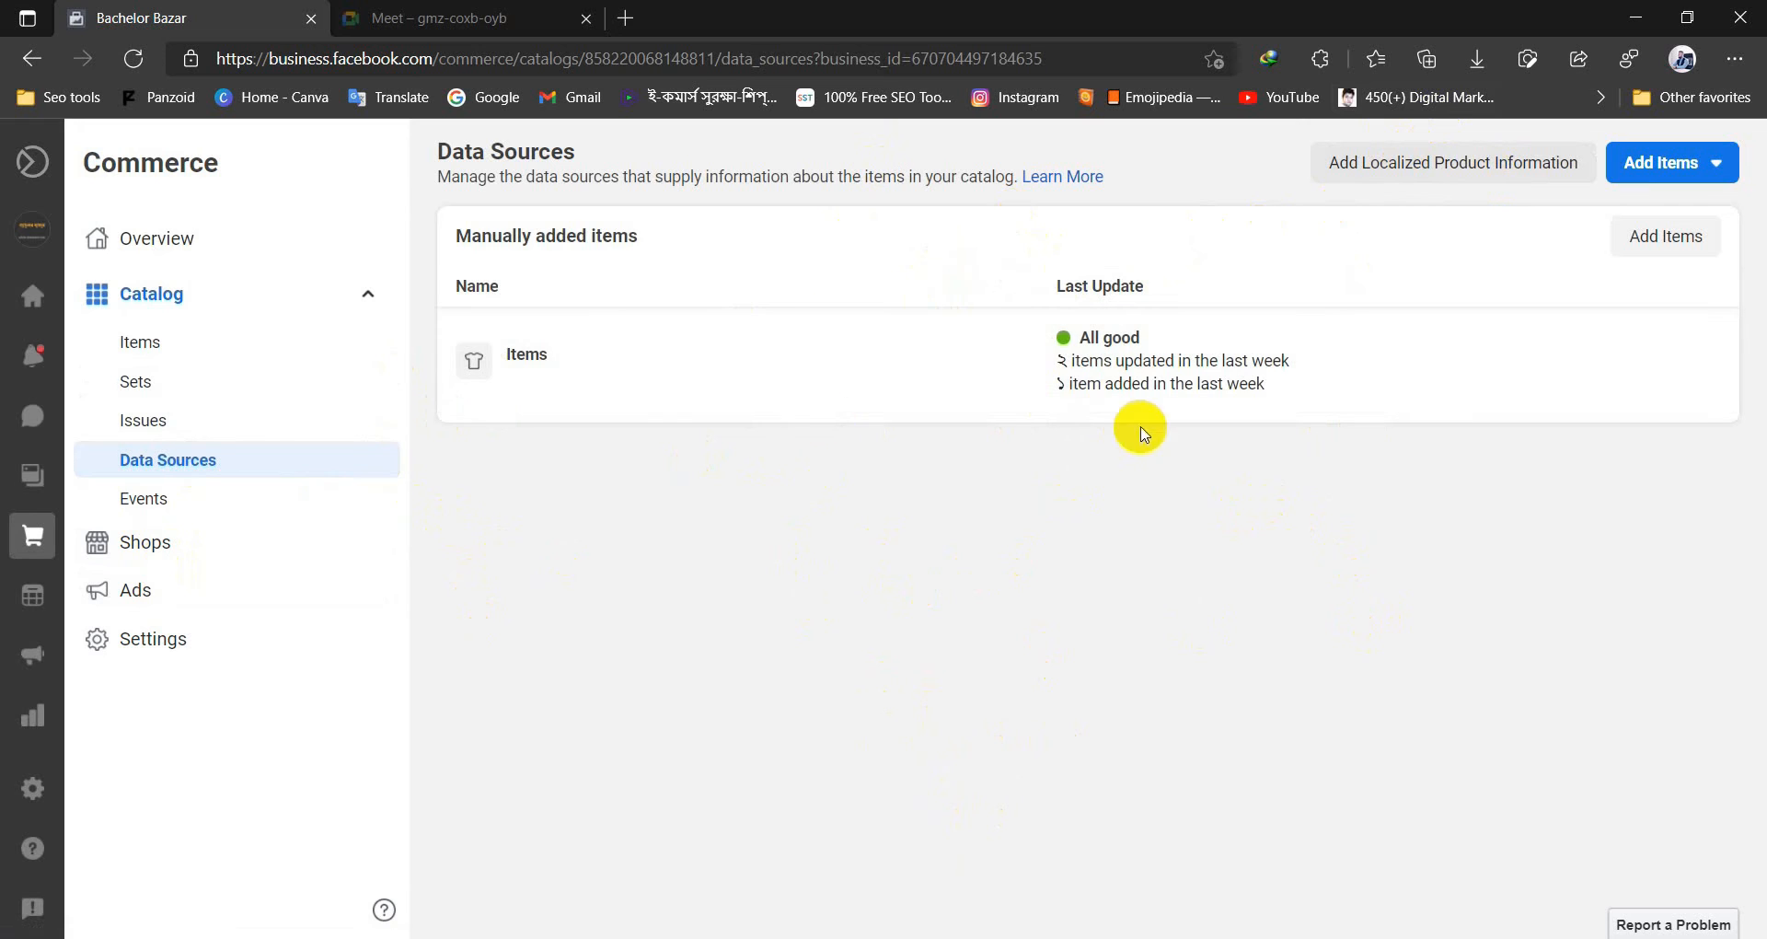
left_click(219, 550)
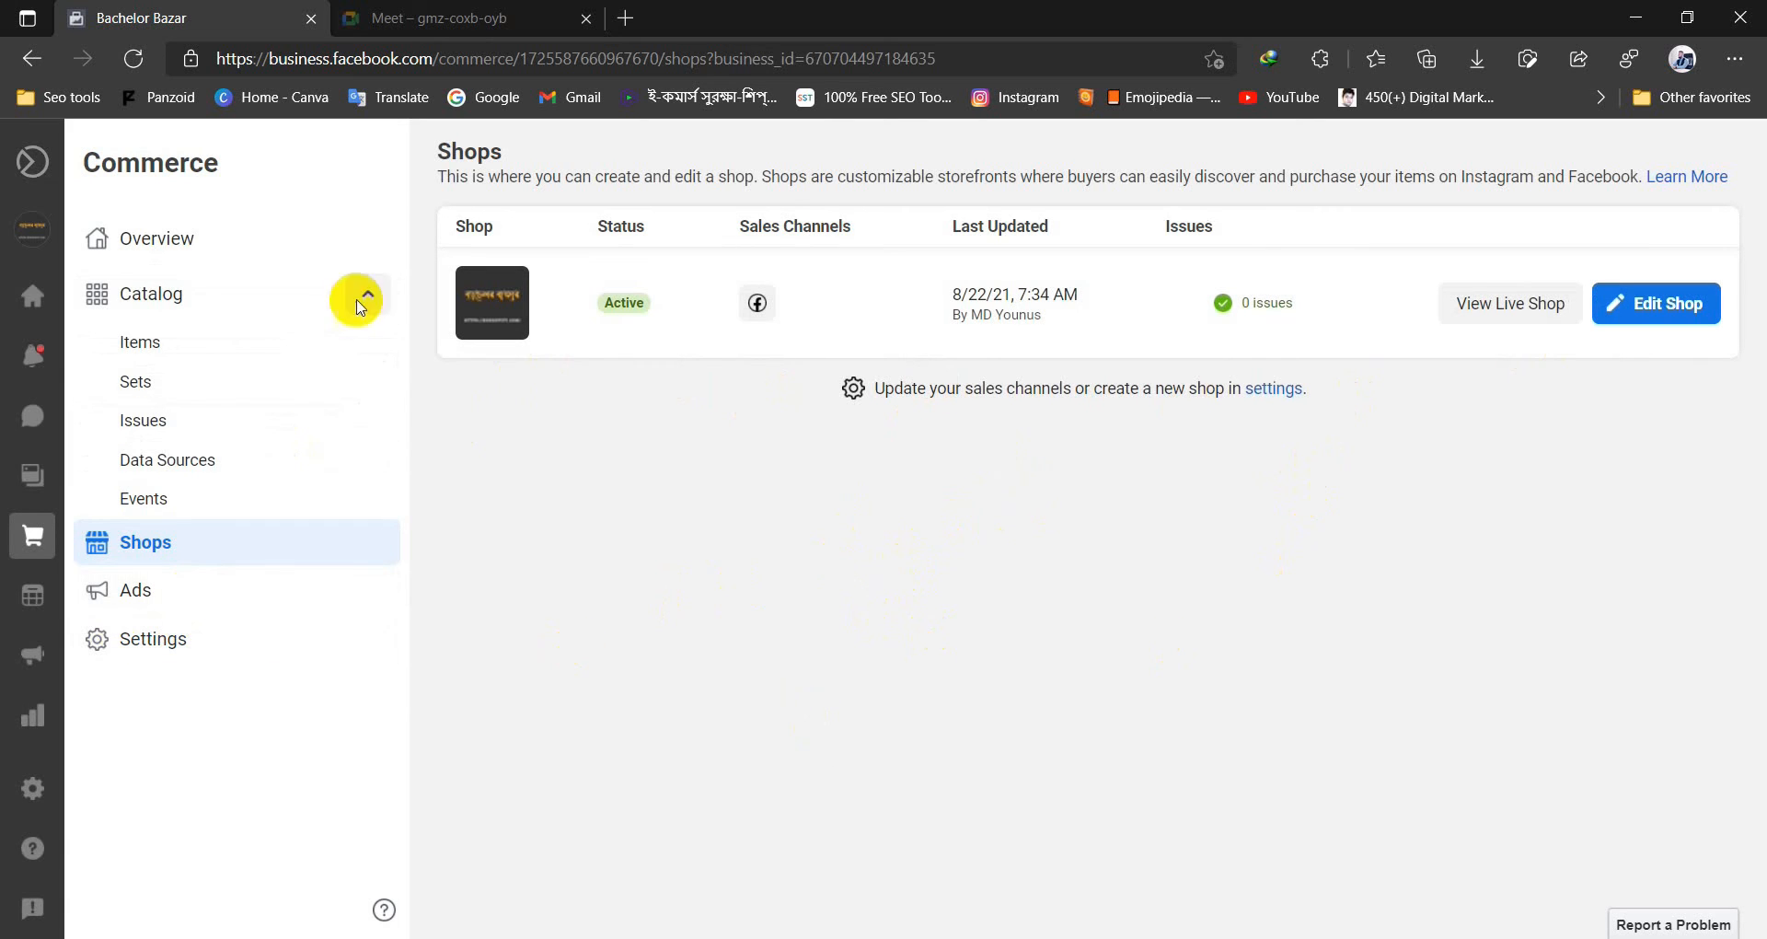
left_click(587, 19)
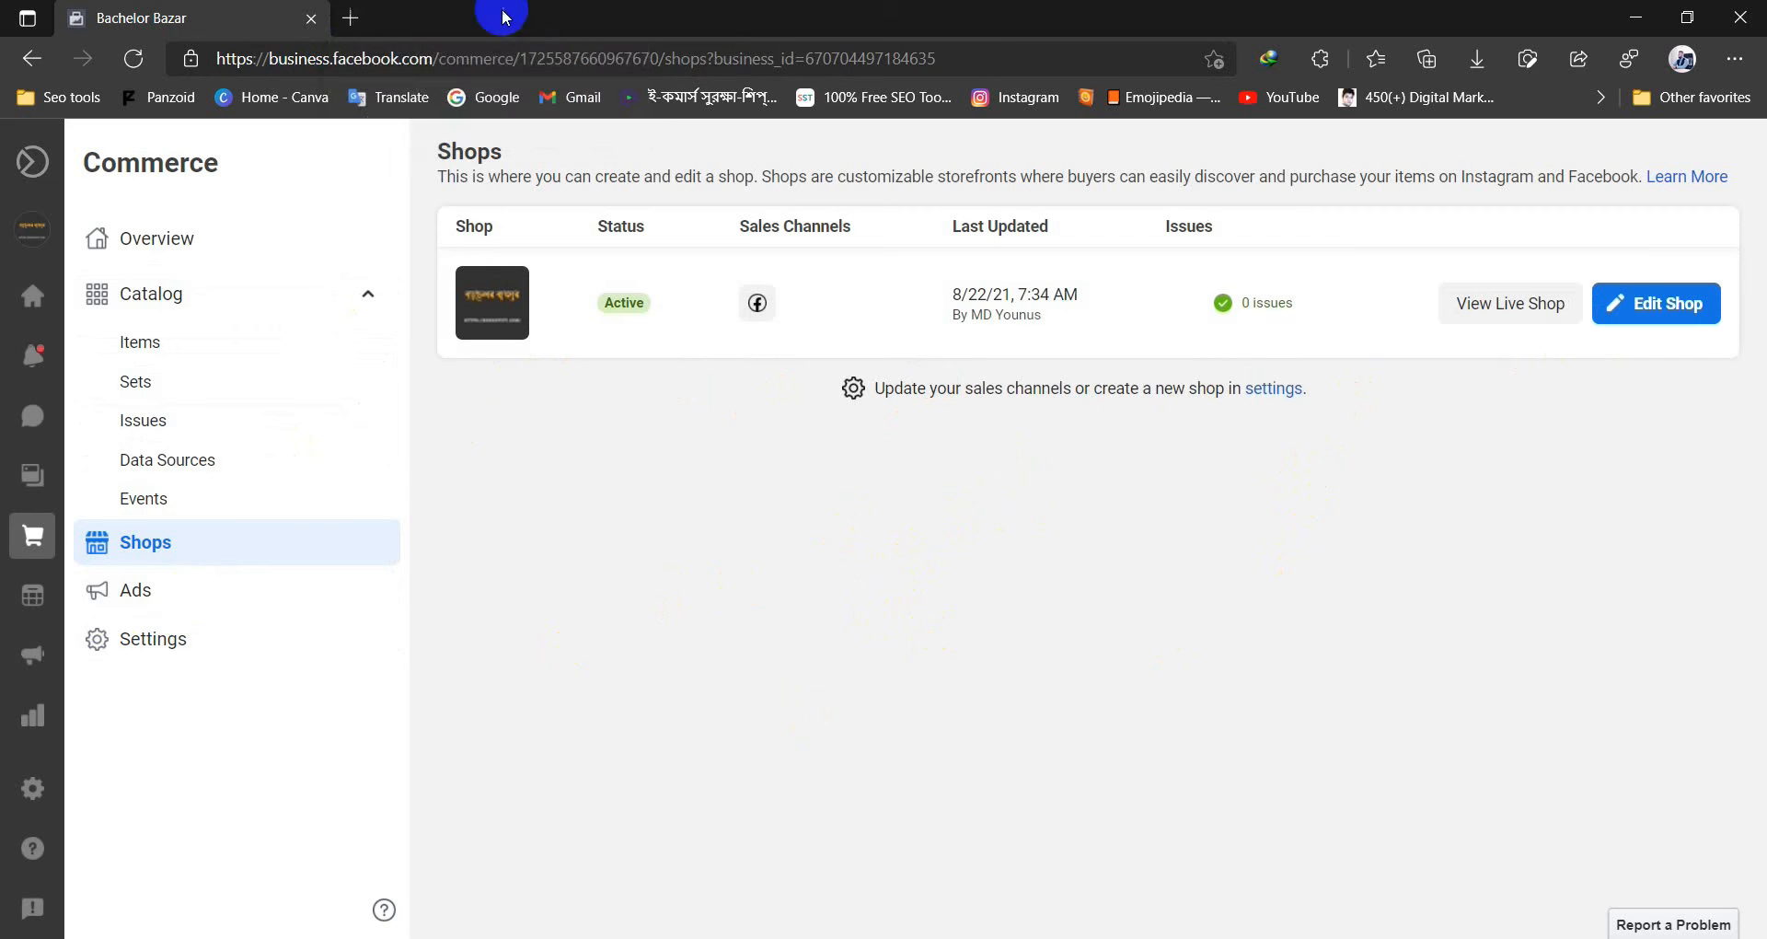
- Open the Bachelor Bazar Facebook page in a new browser tab and look through it down to its Shop section
left_click(351, 18)
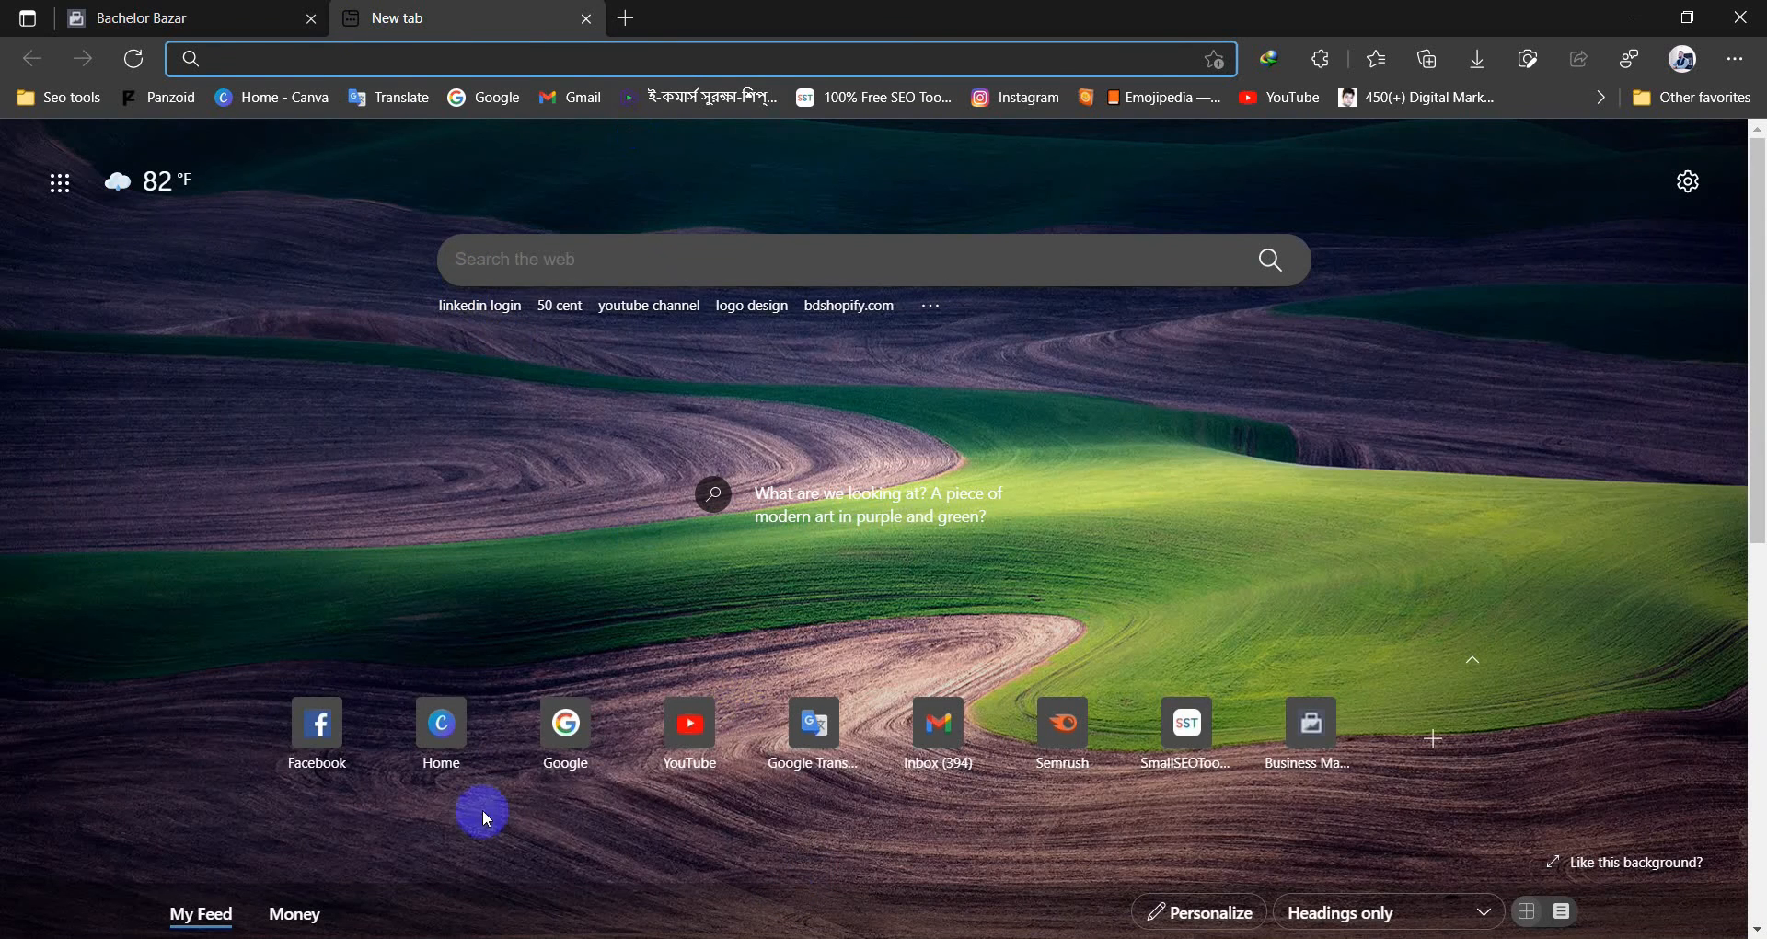
left_click(327, 741)
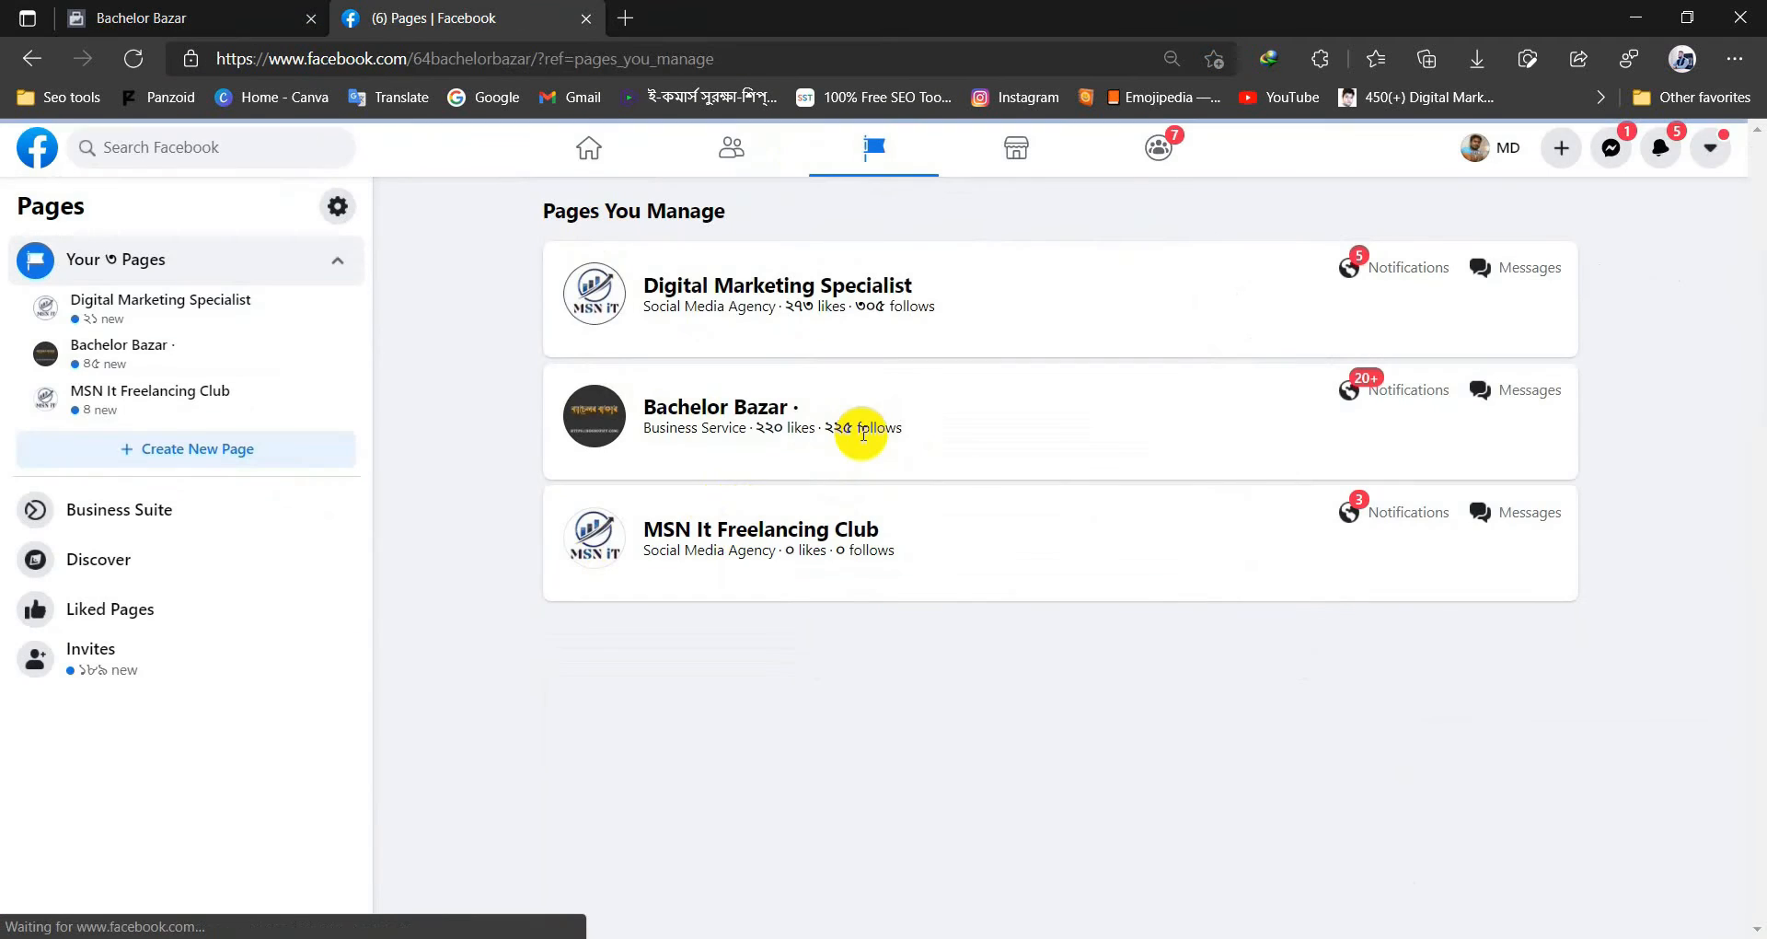
left_click(864, 435)
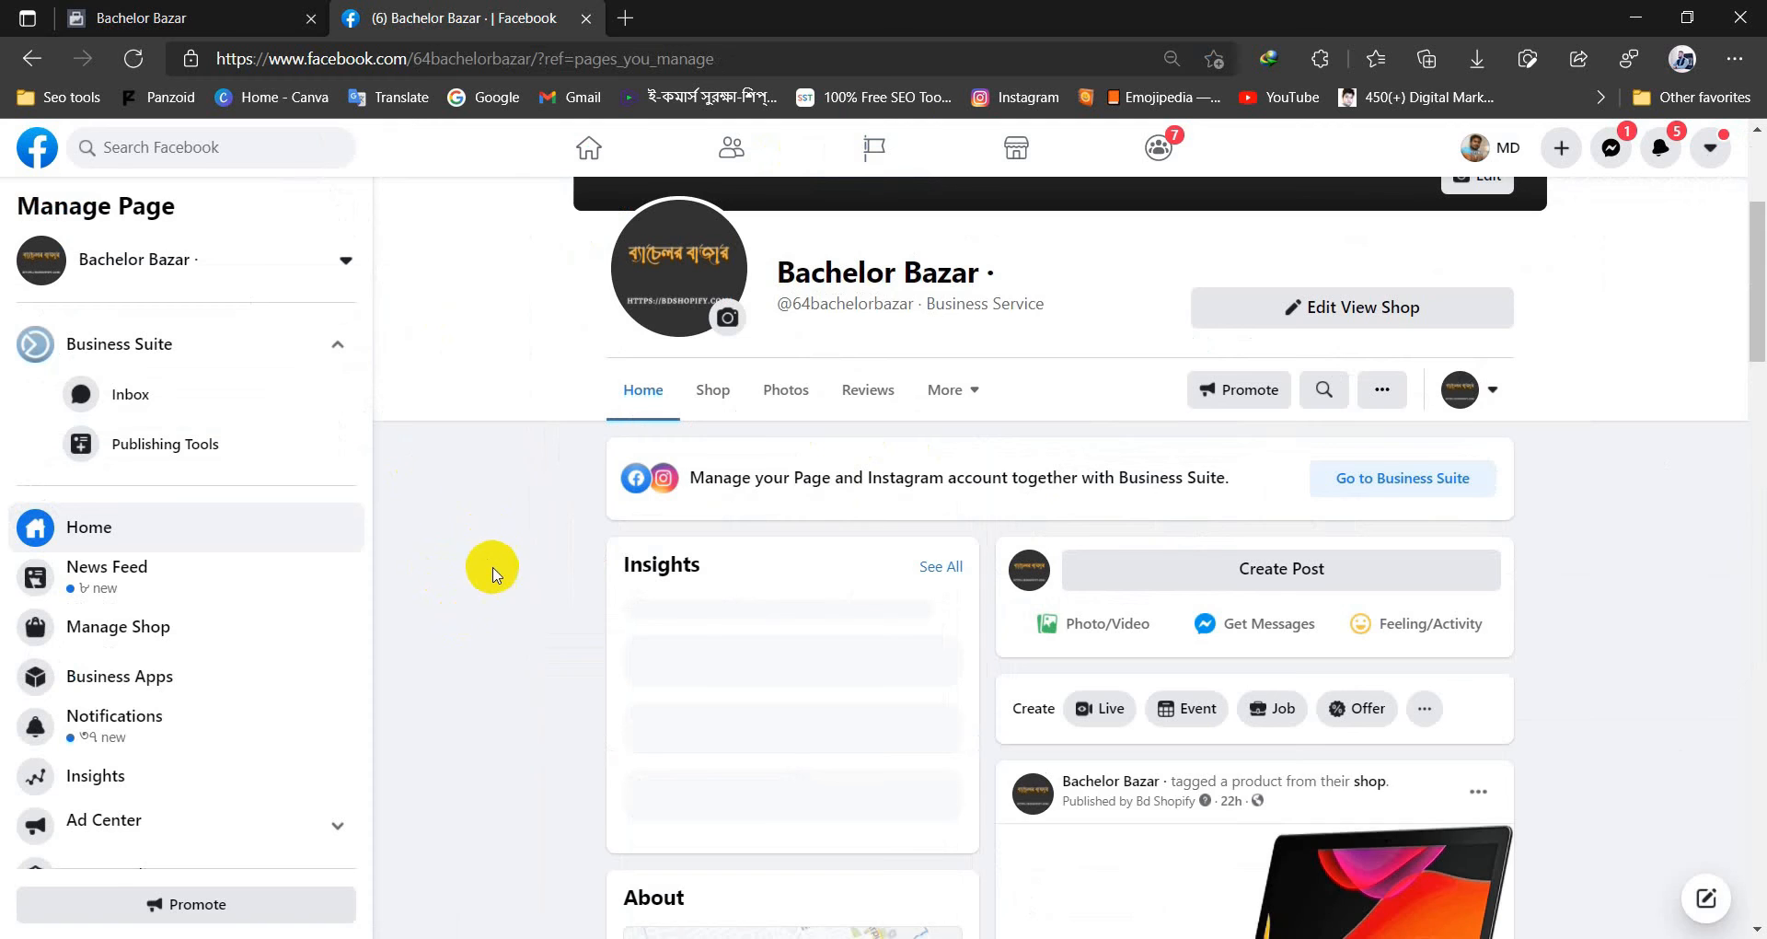
scroll(414, 603, "down", 8)
scroll(664, 652, "down", 15)
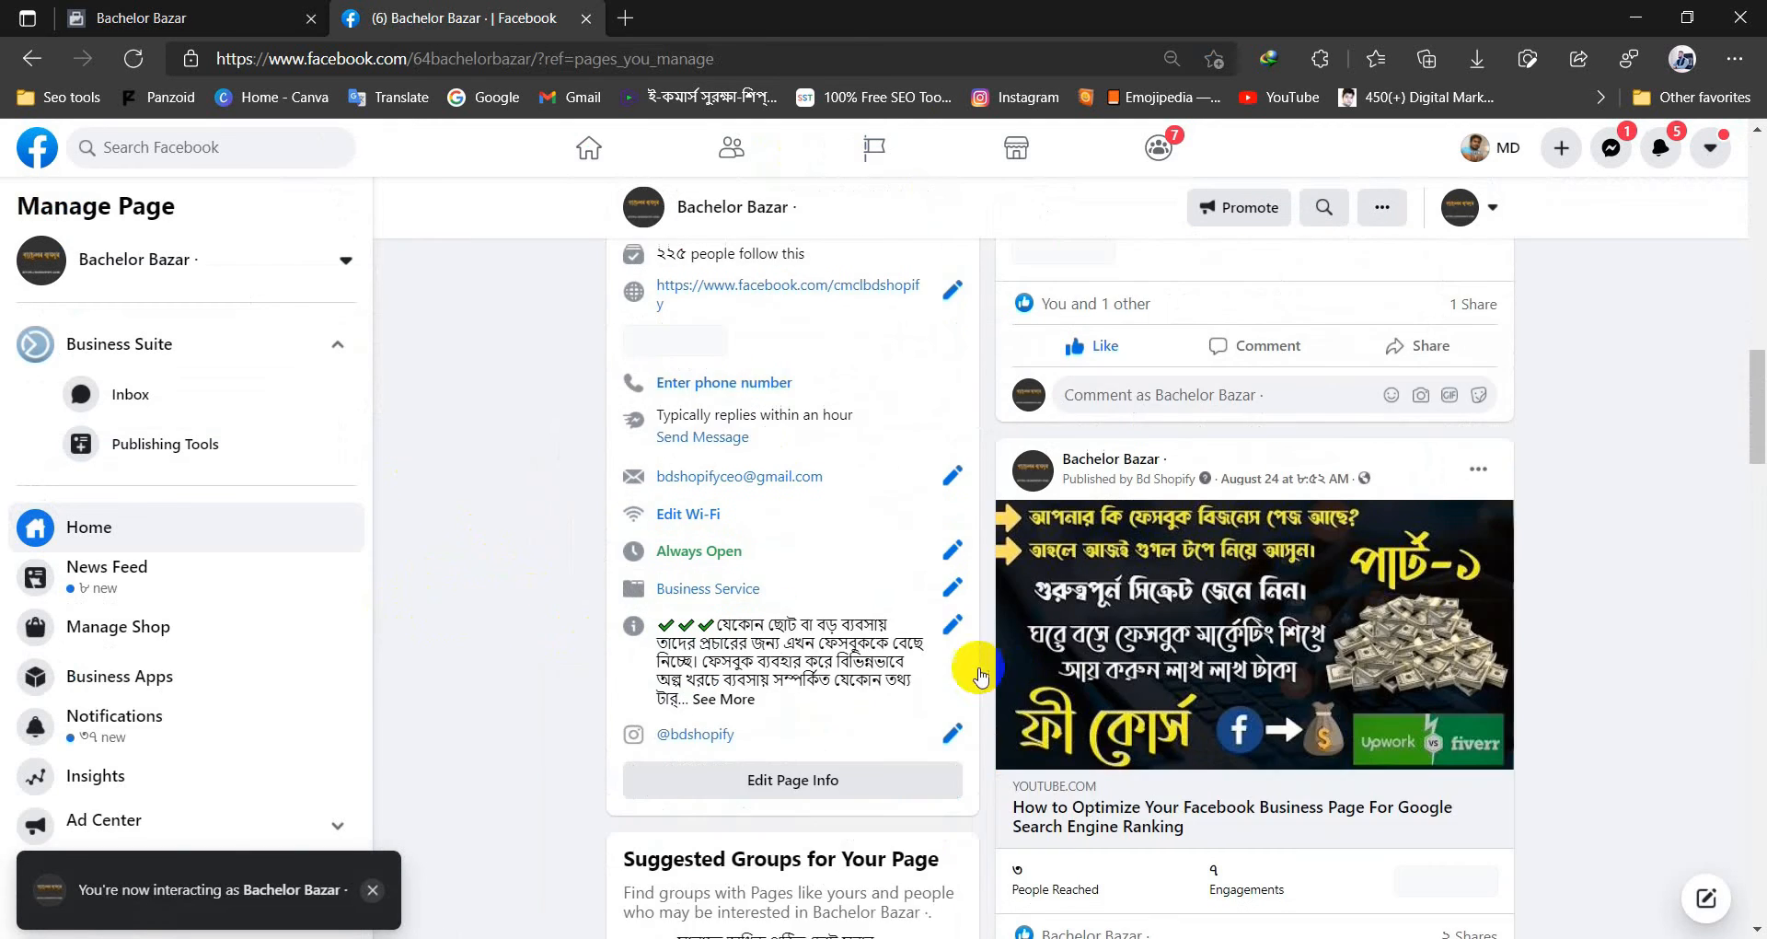
scroll(764, 746, "down", 5)
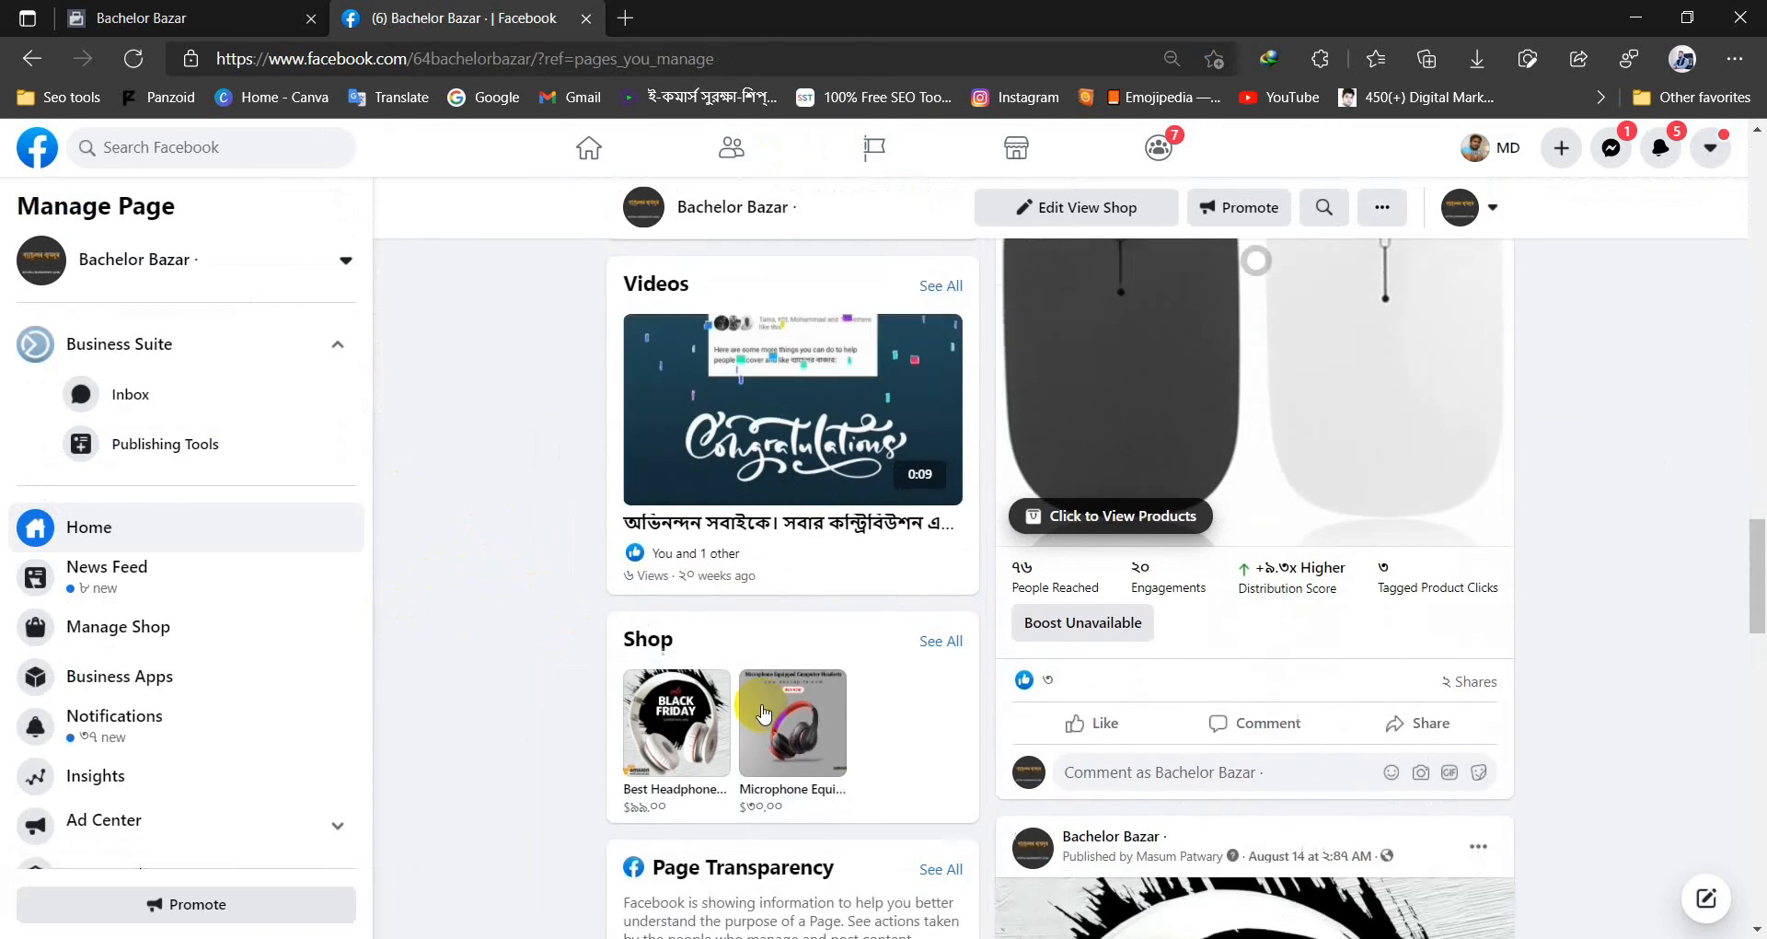
scroll(113, 454, "down", 2)
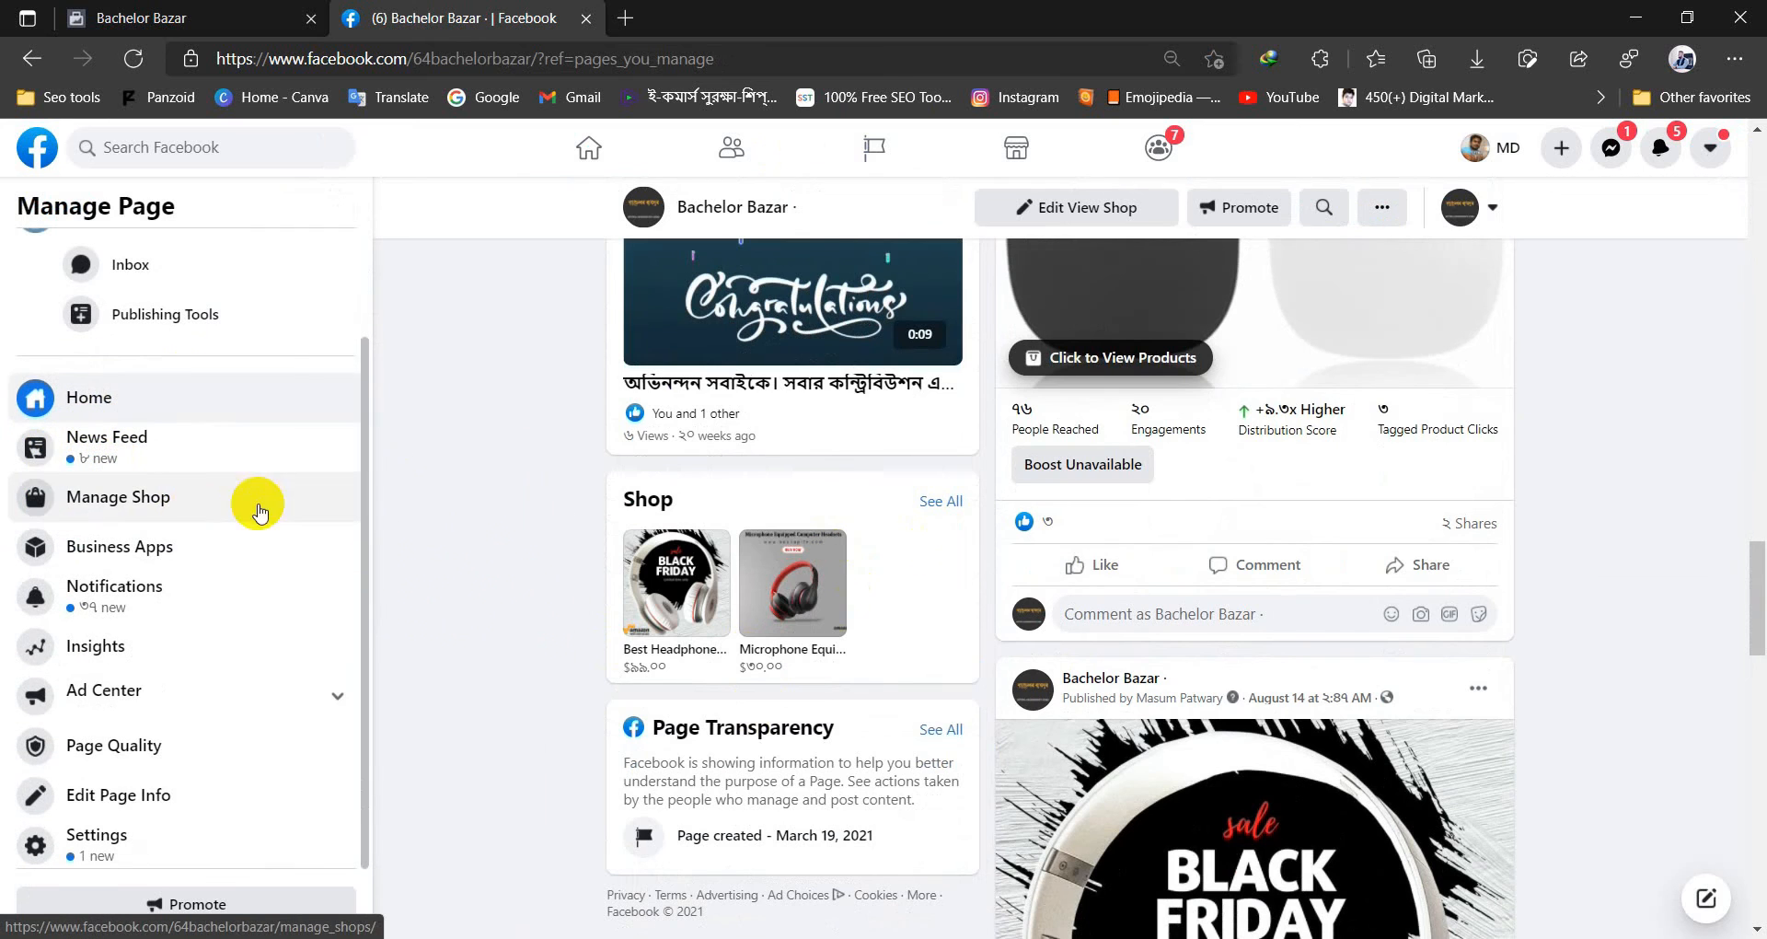
- Preview the Bachelor Bazar shop from its shop management page and view the full list of products
left_click(118, 509)
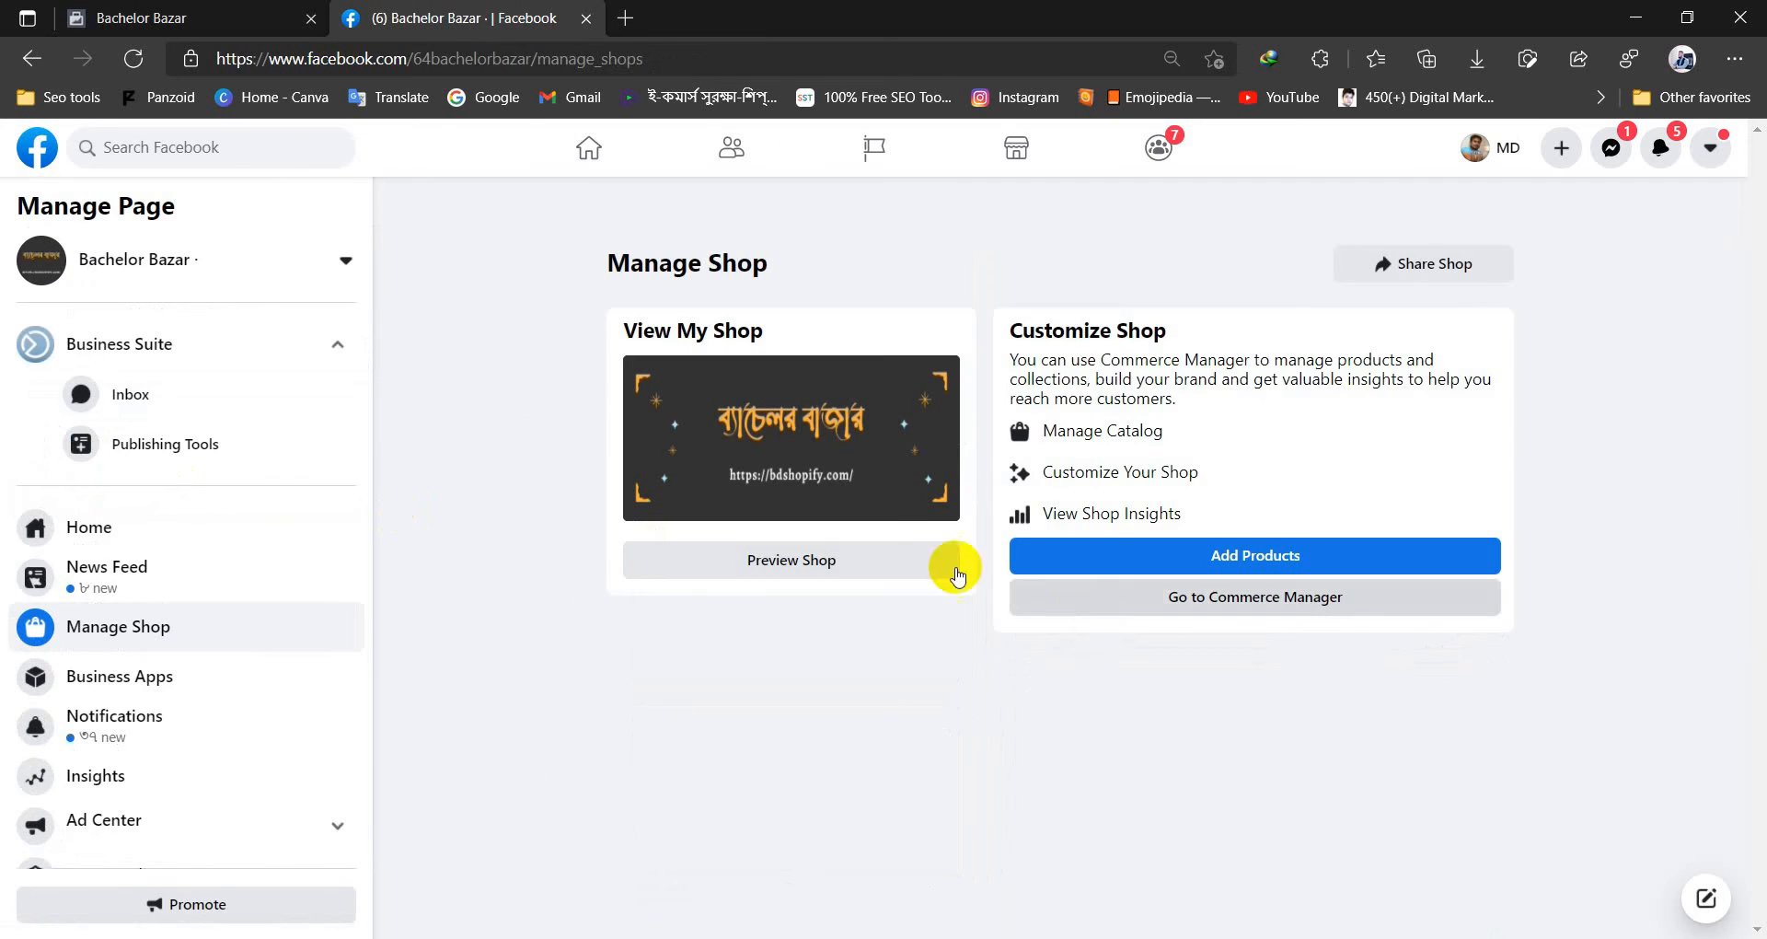
left_click(829, 563)
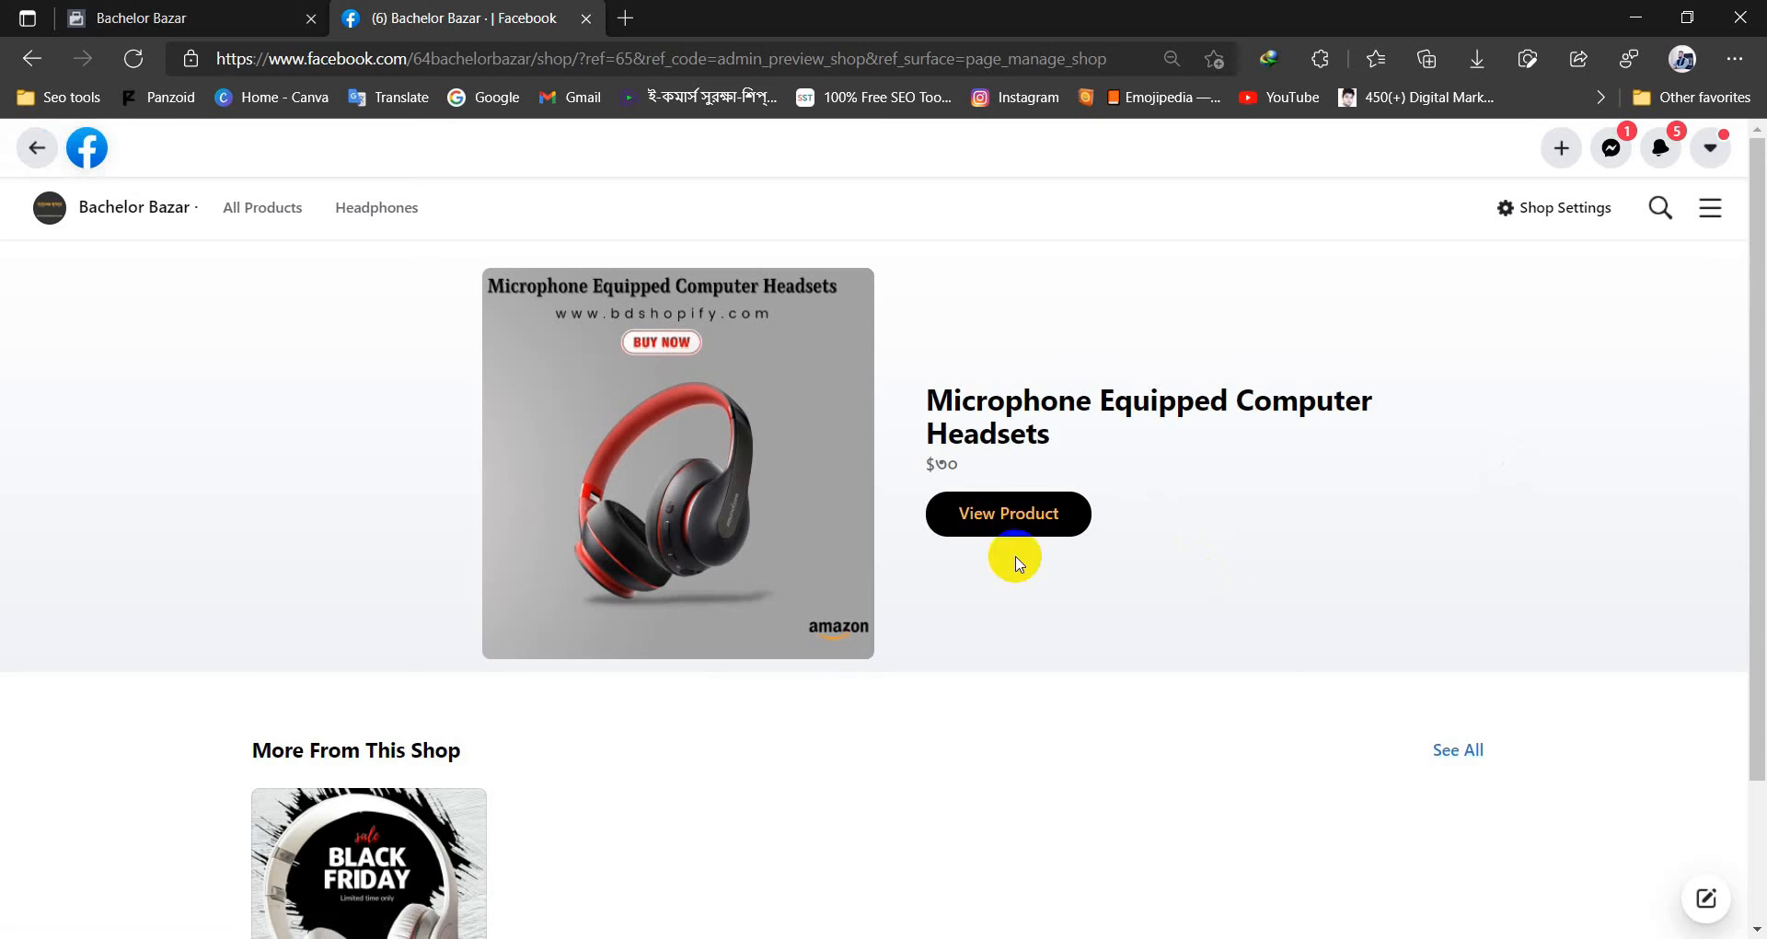
scroll(994, 566, "down", 2)
scroll(978, 573, "up", 2)
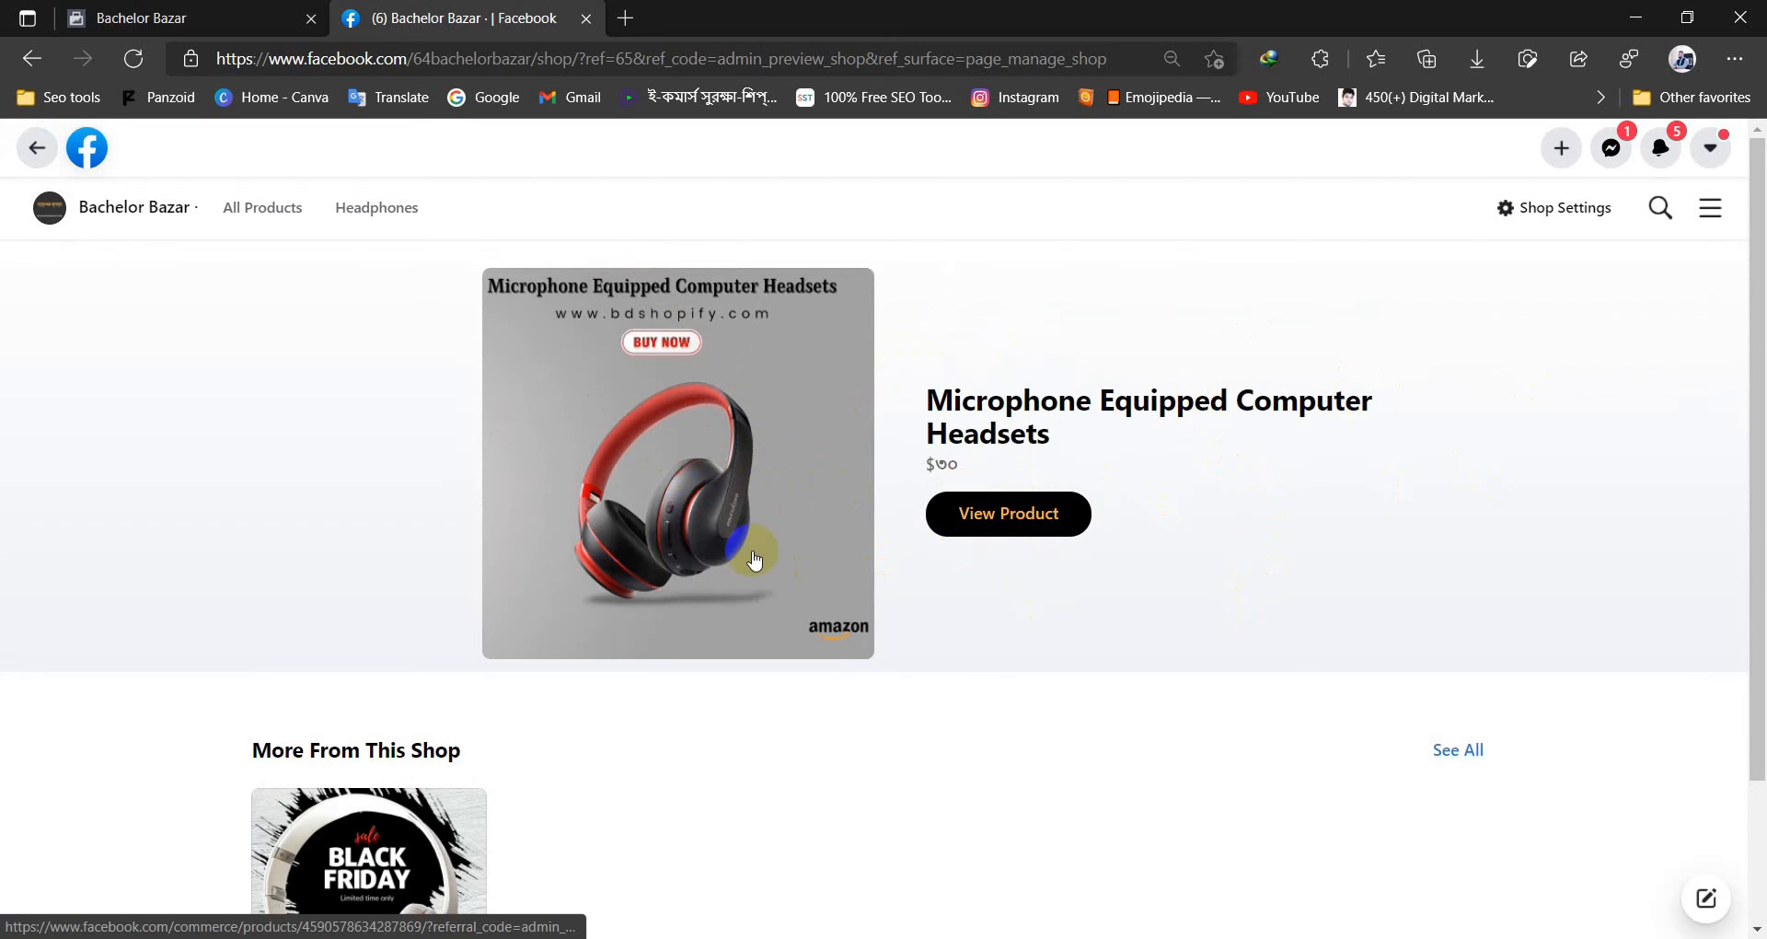
left_click(1462, 747)
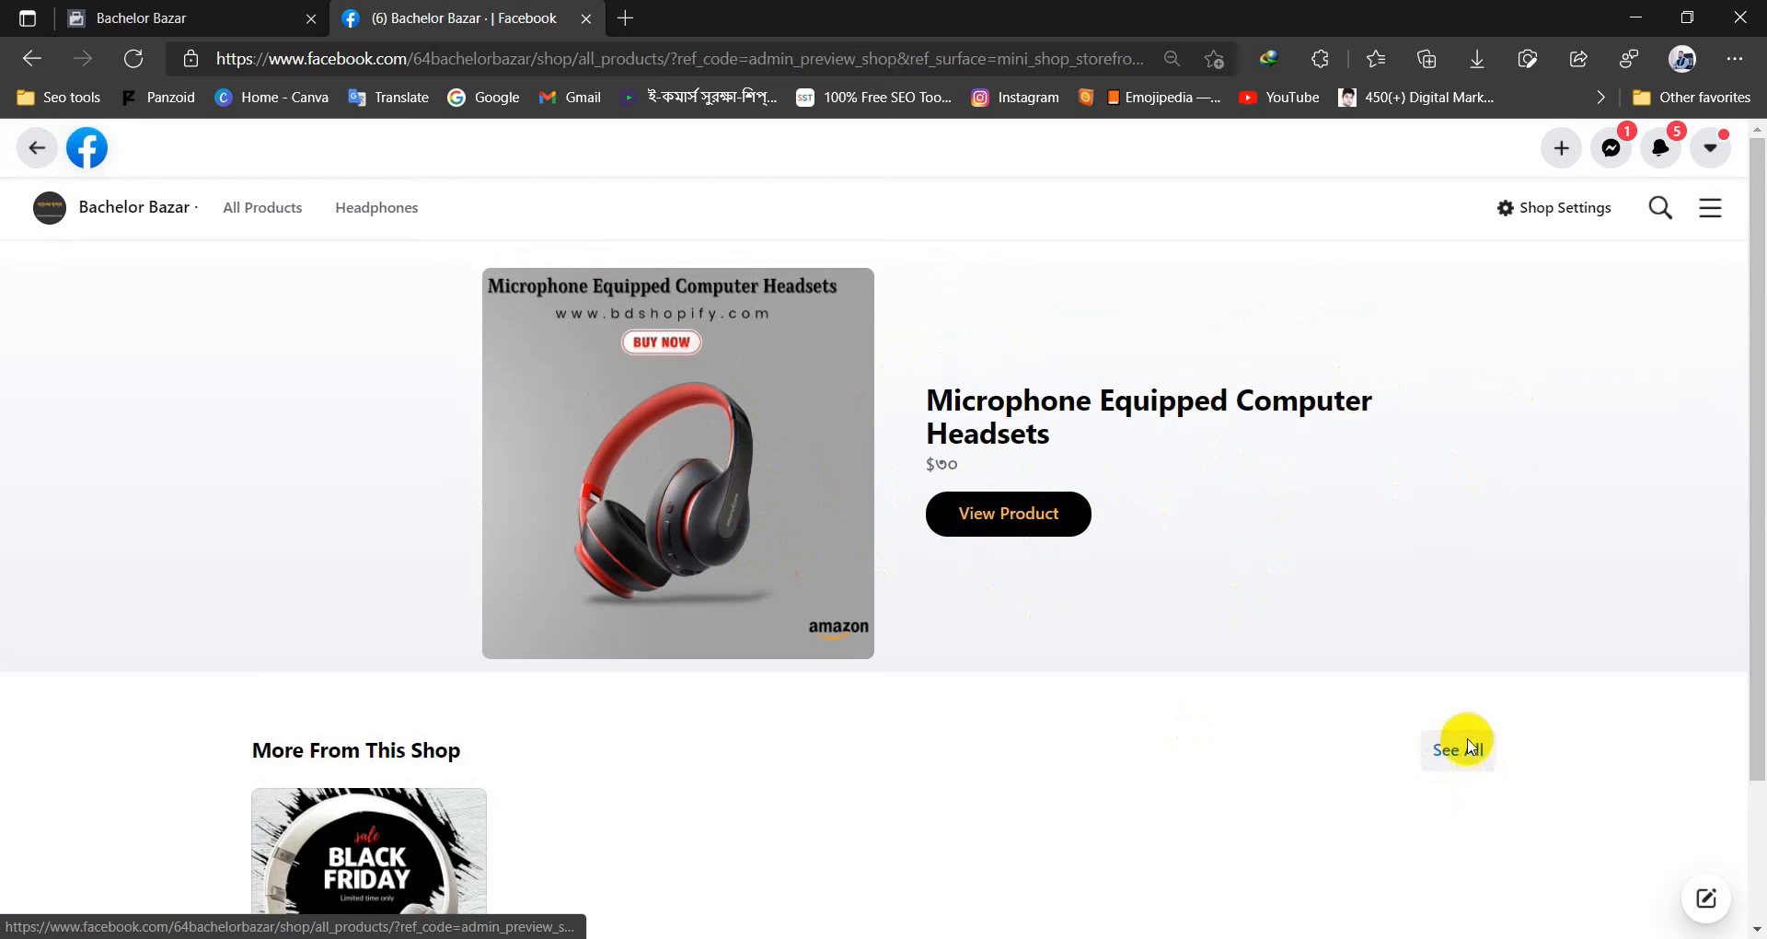
scroll(1289, 699, "down", 2)
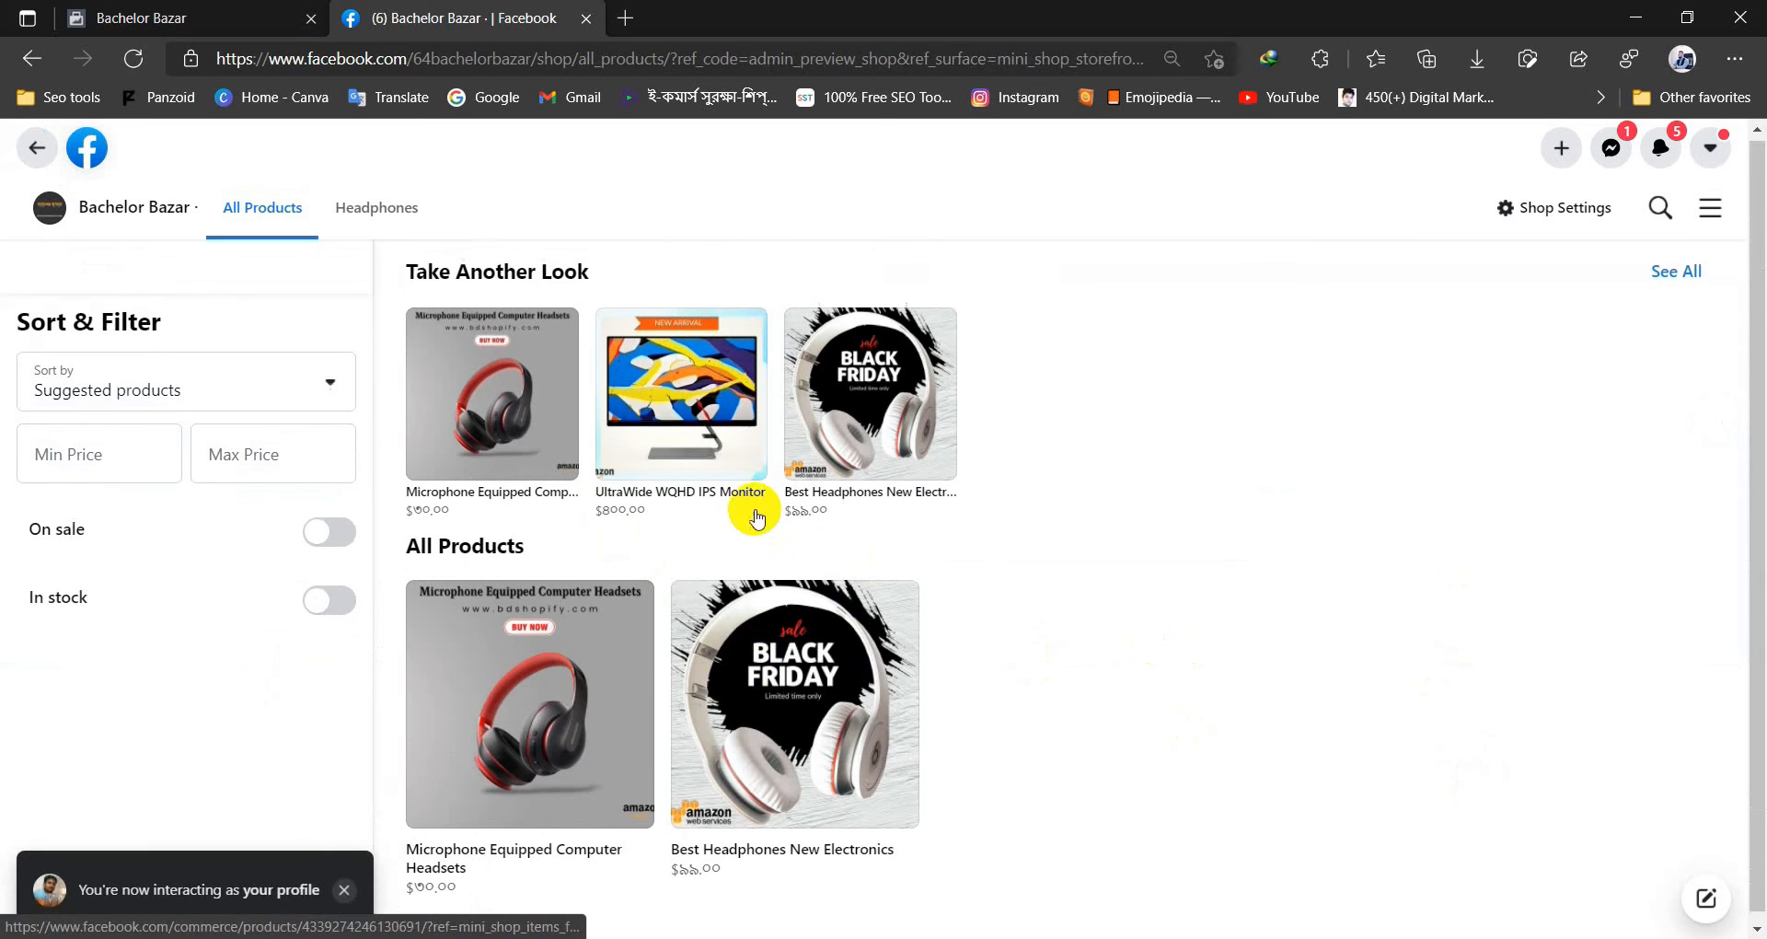
- View the Headphones collection in the shop preview, return to all products and reload the page
left_click(352, 206)
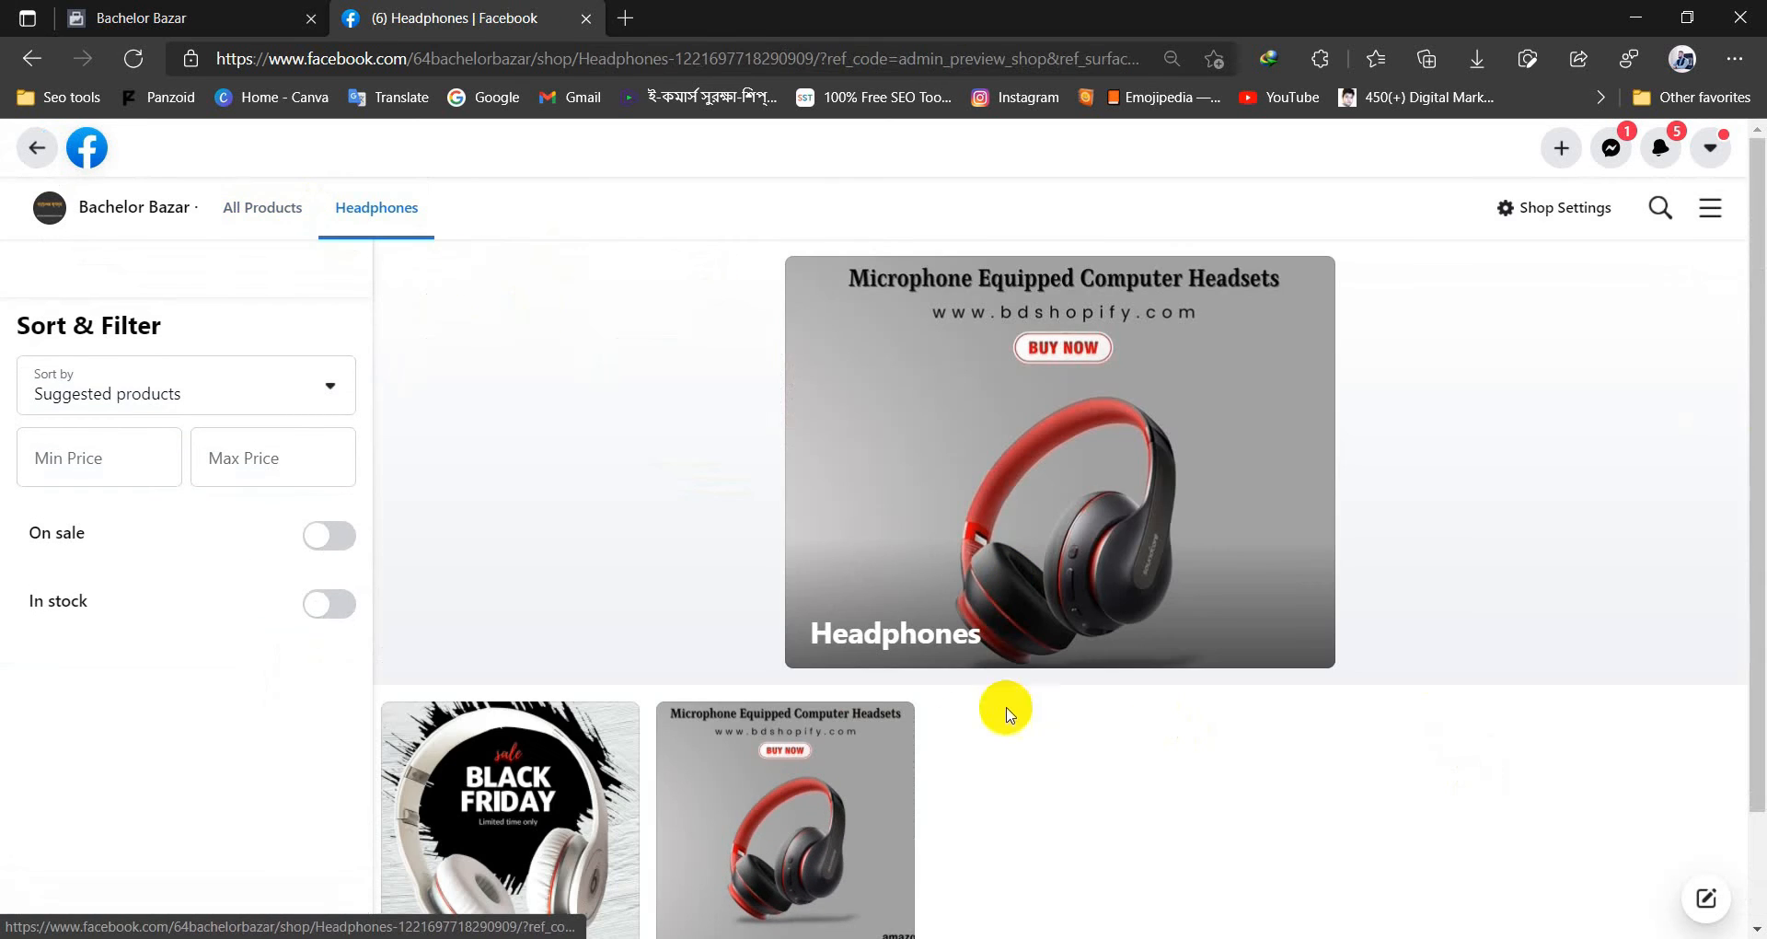
scroll(920, 718, "down", 1)
scroll(753, 730, "up", 2)
left_click(248, 208)
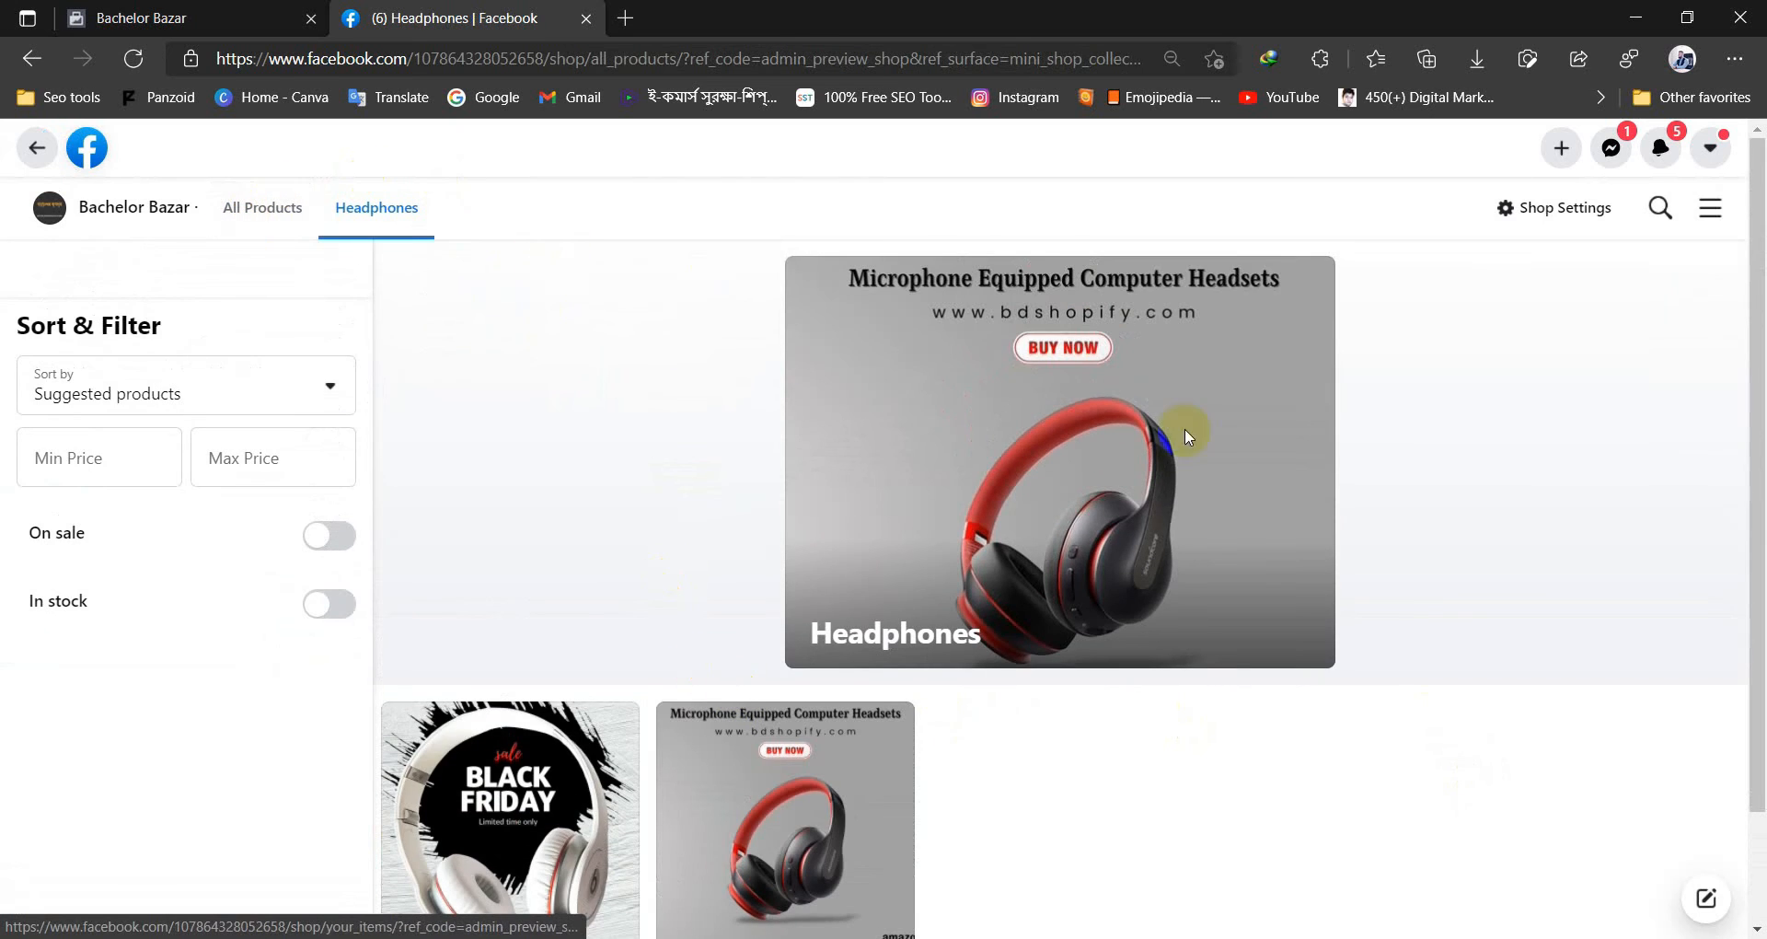
right_click(1270, 418)
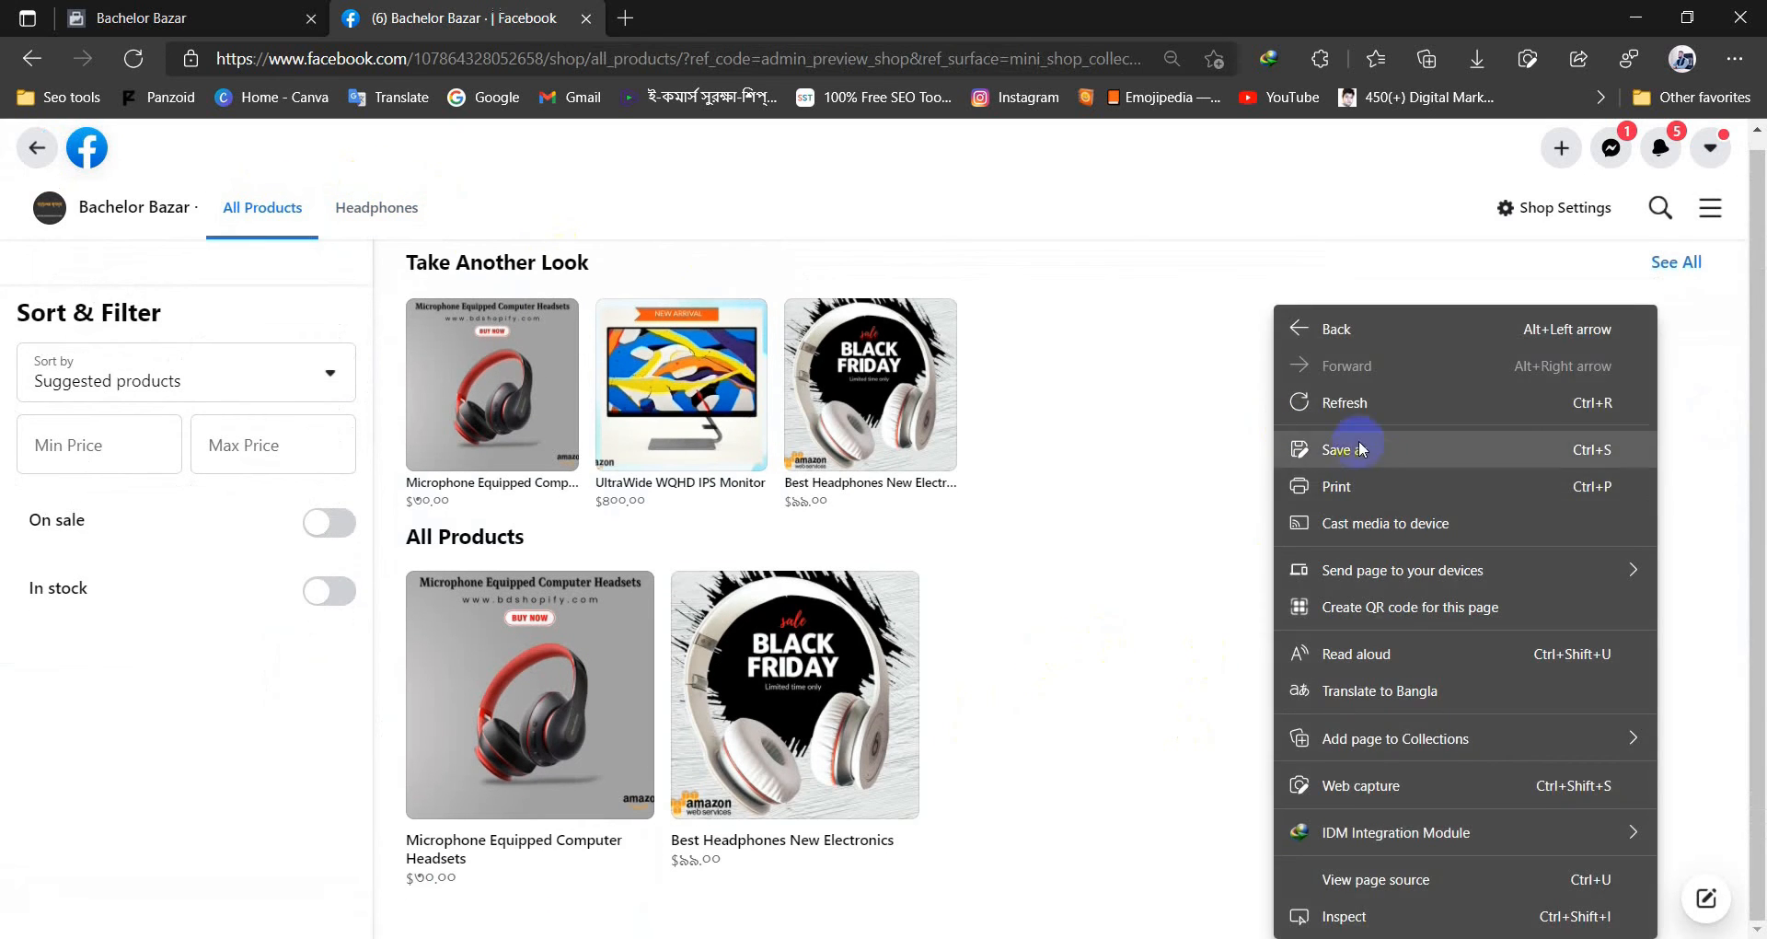
left_click(1359, 440)
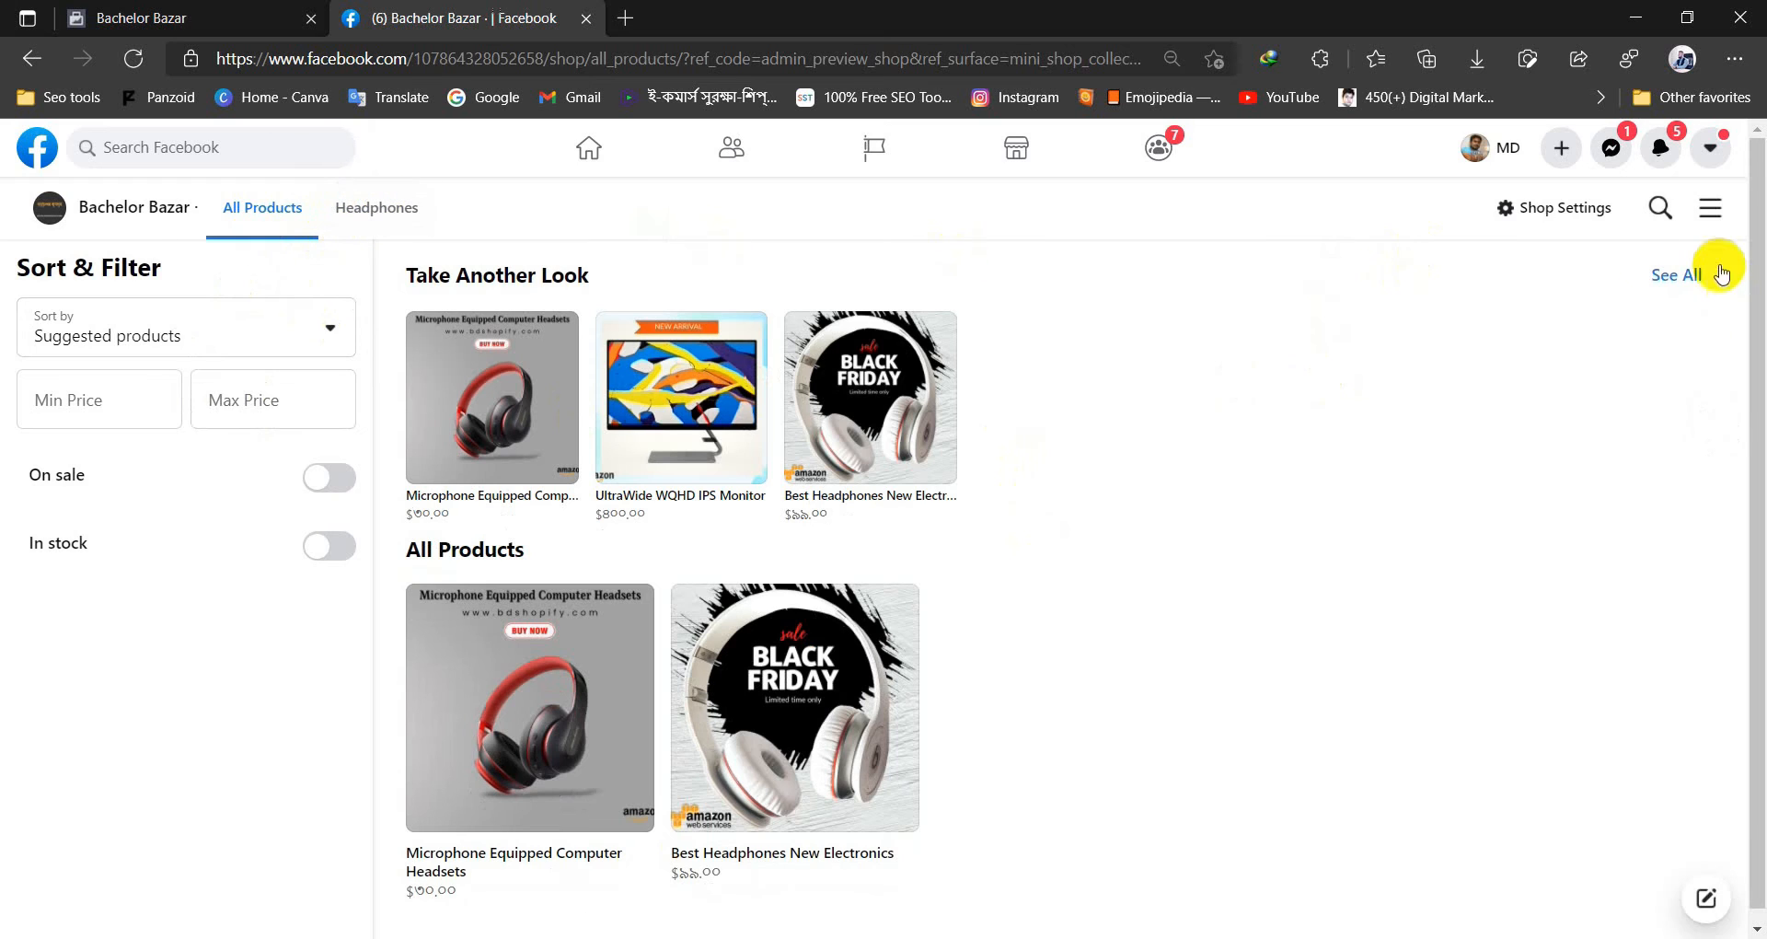
- Open the shop builder from the live shop's management options and examine the home page's Dynamic product and More From This Shop sections
left_click(1569, 213)
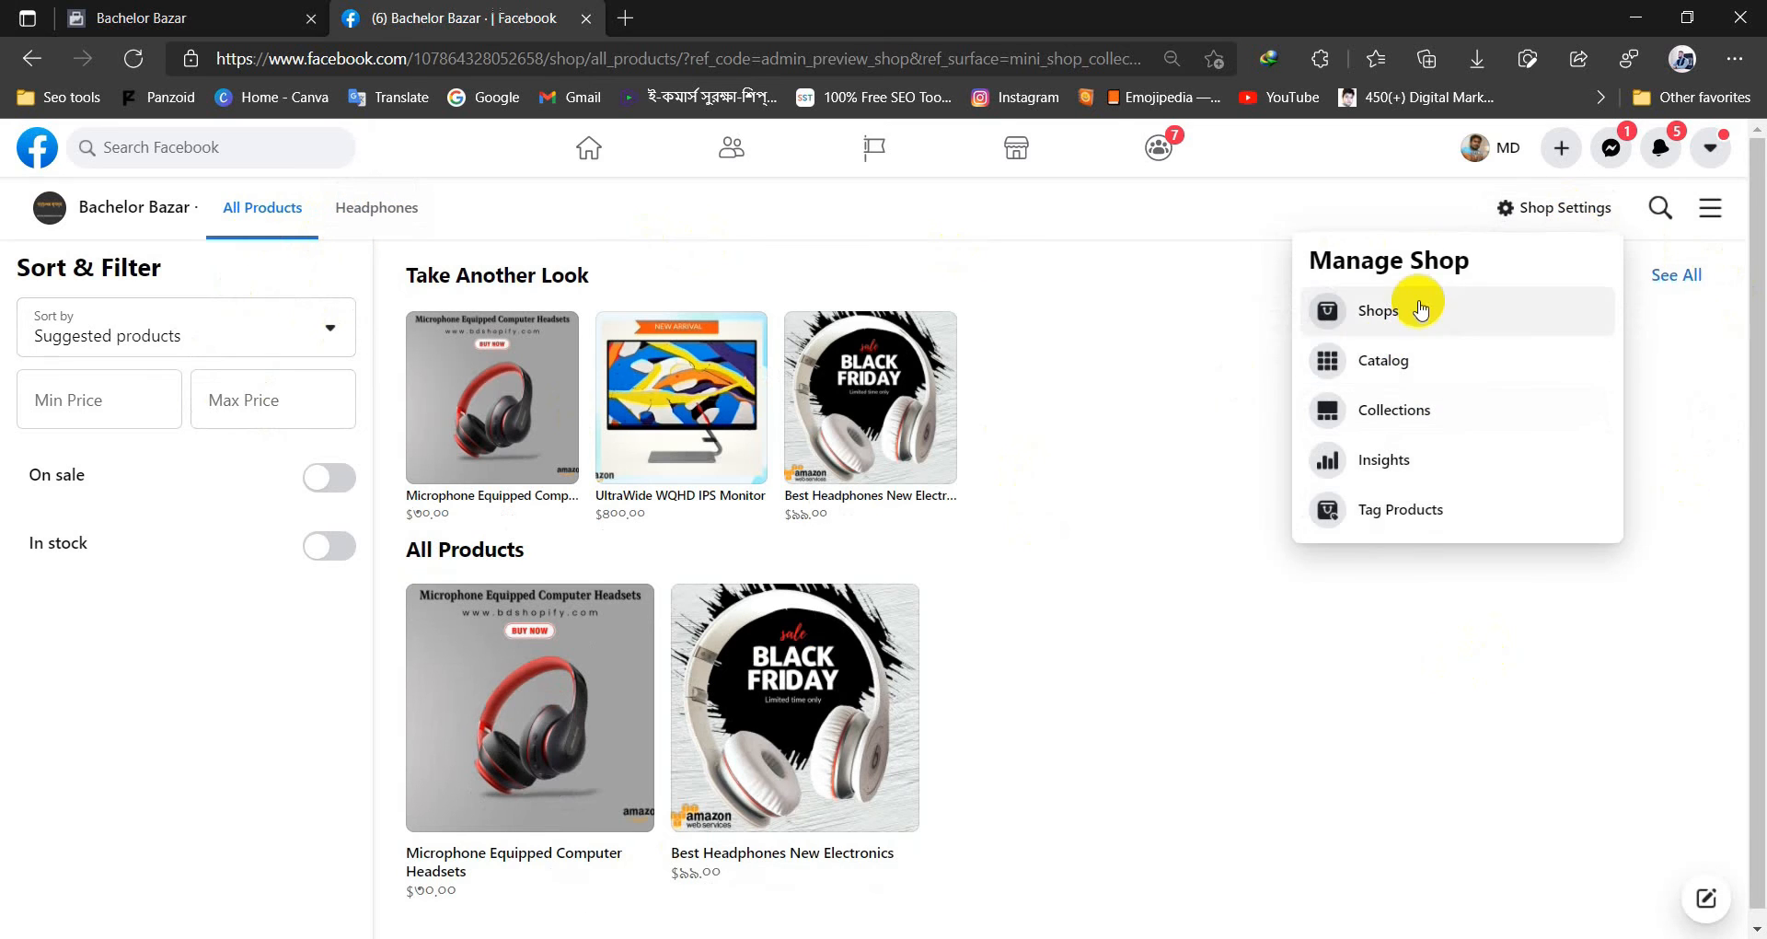
left_click(1418, 306)
left_click(449, 19)
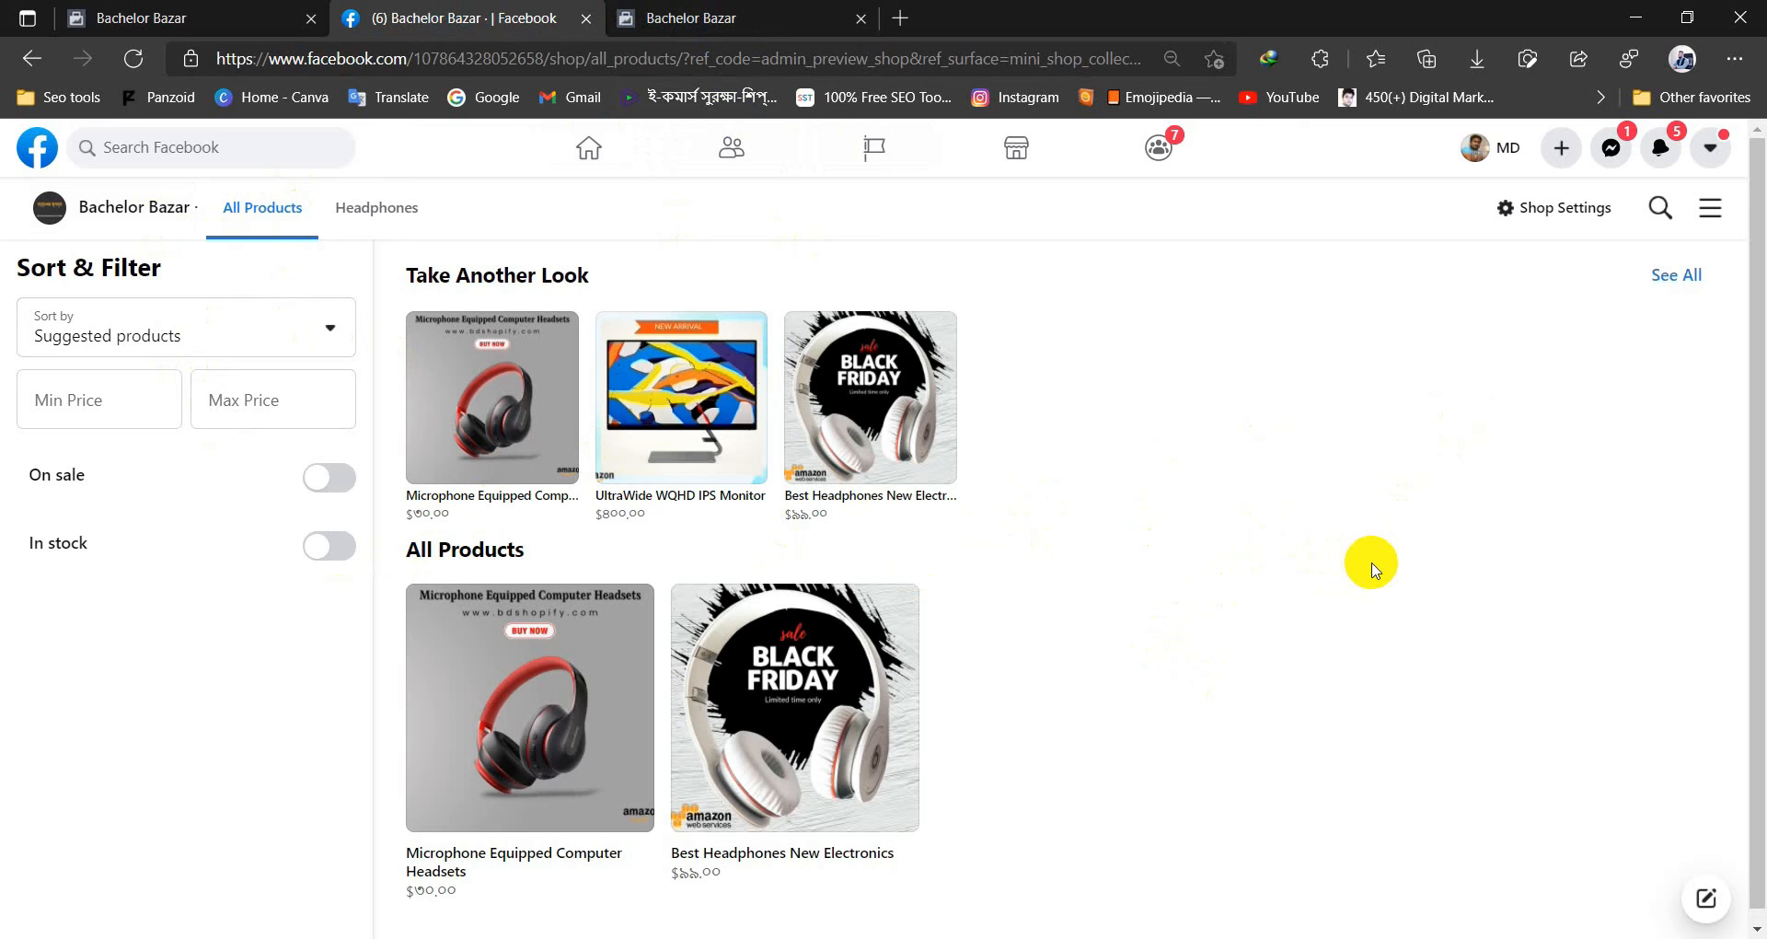
left_click(673, 11)
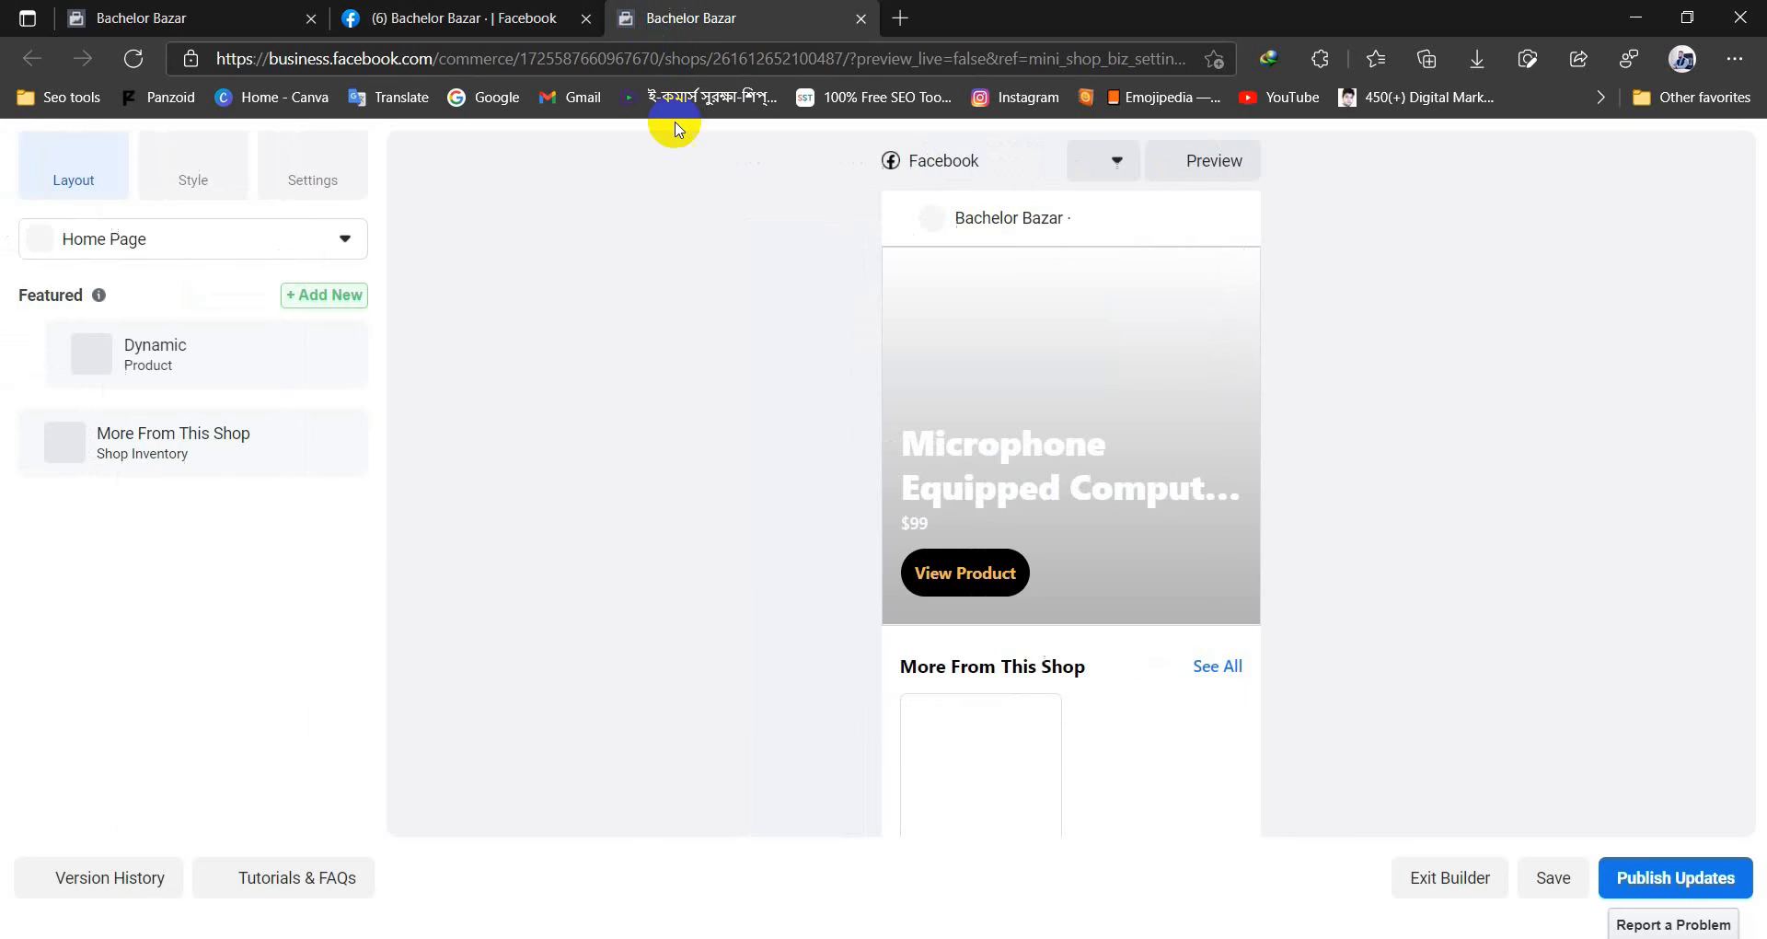
left_click(138, 361)
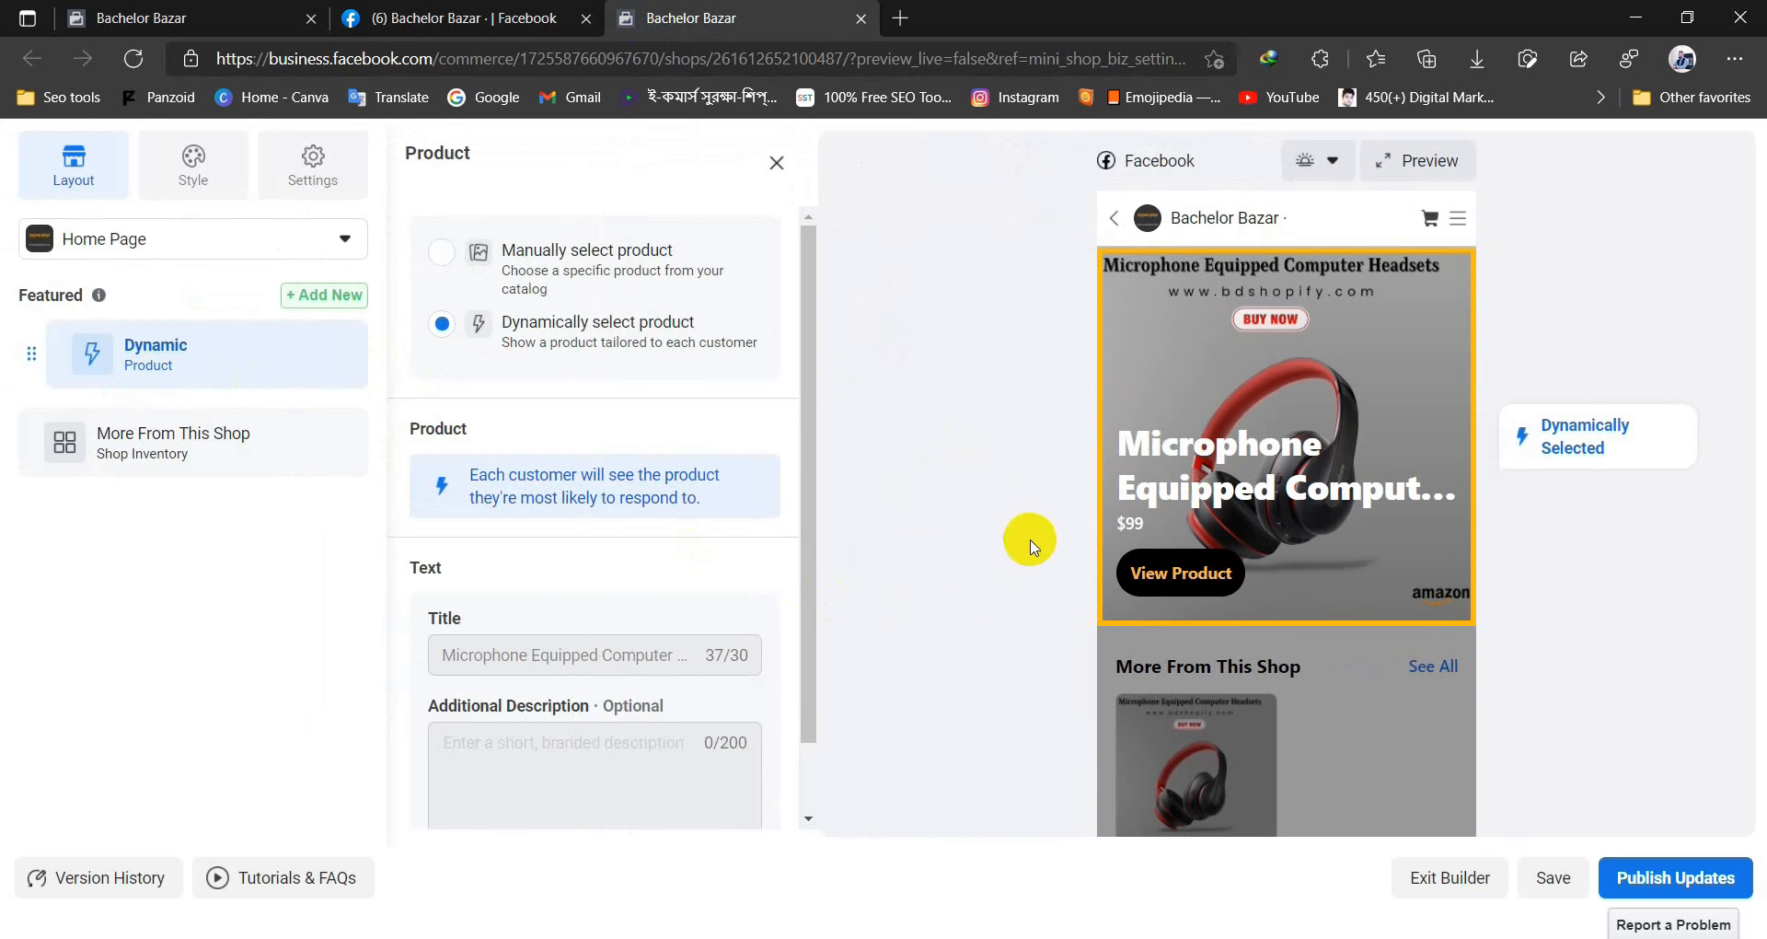
scroll(1341, 621, "down", 1)
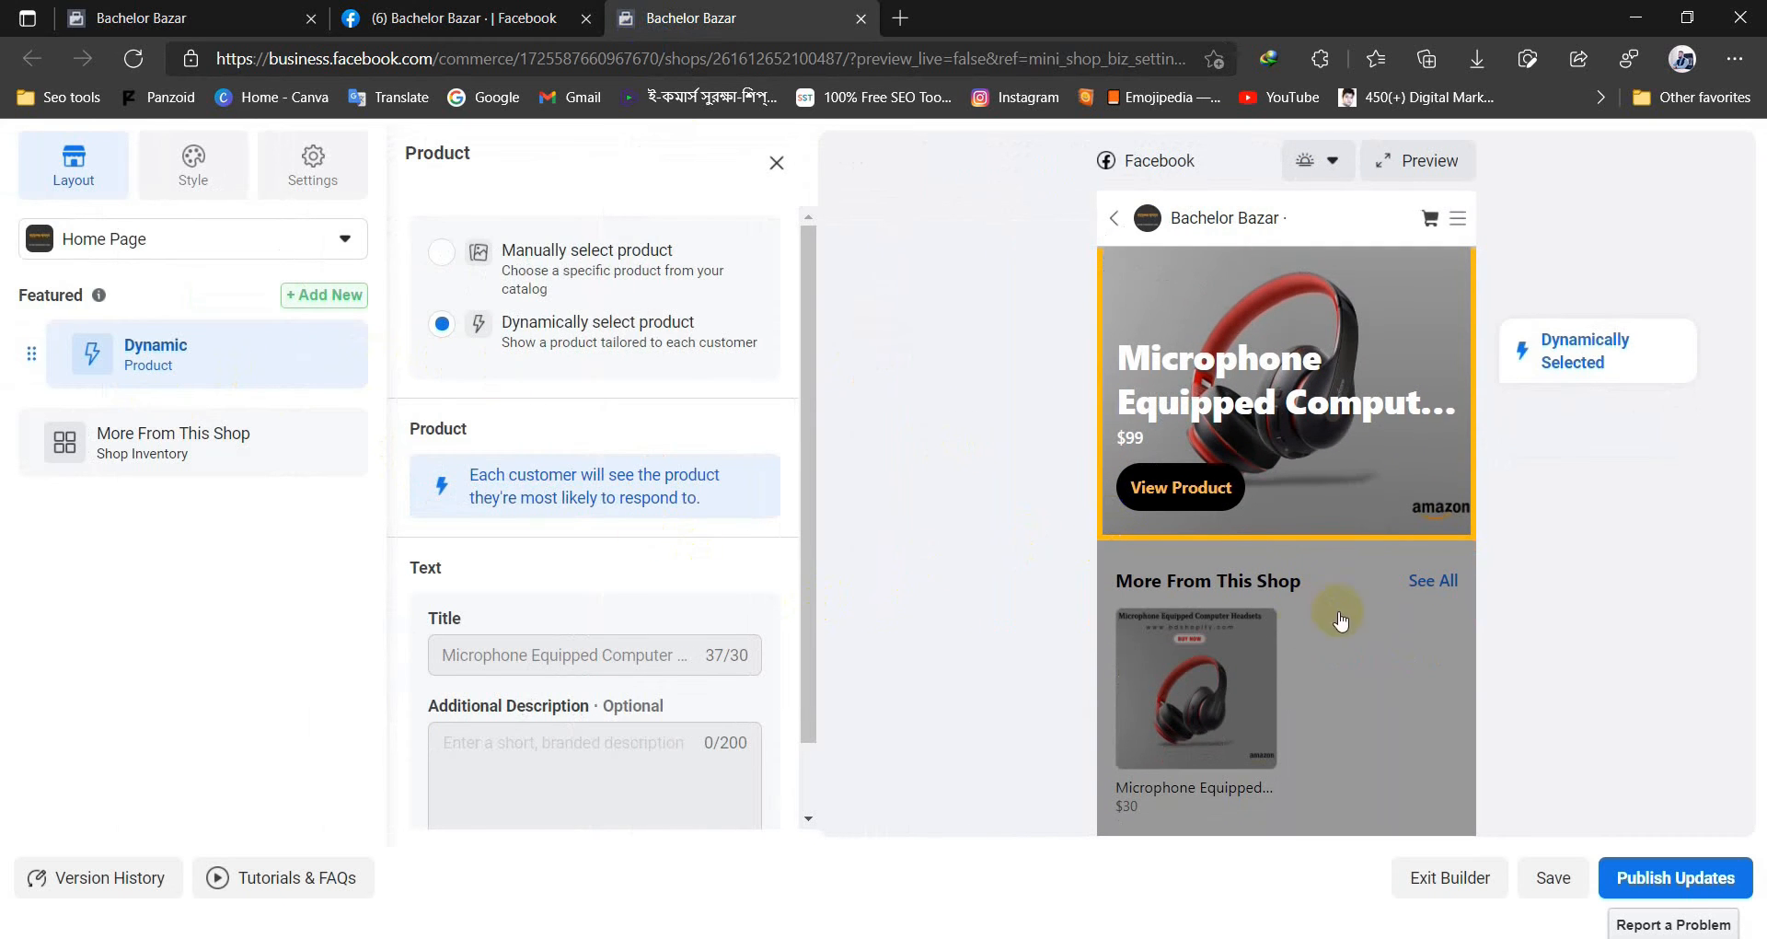
left_click(194, 451)
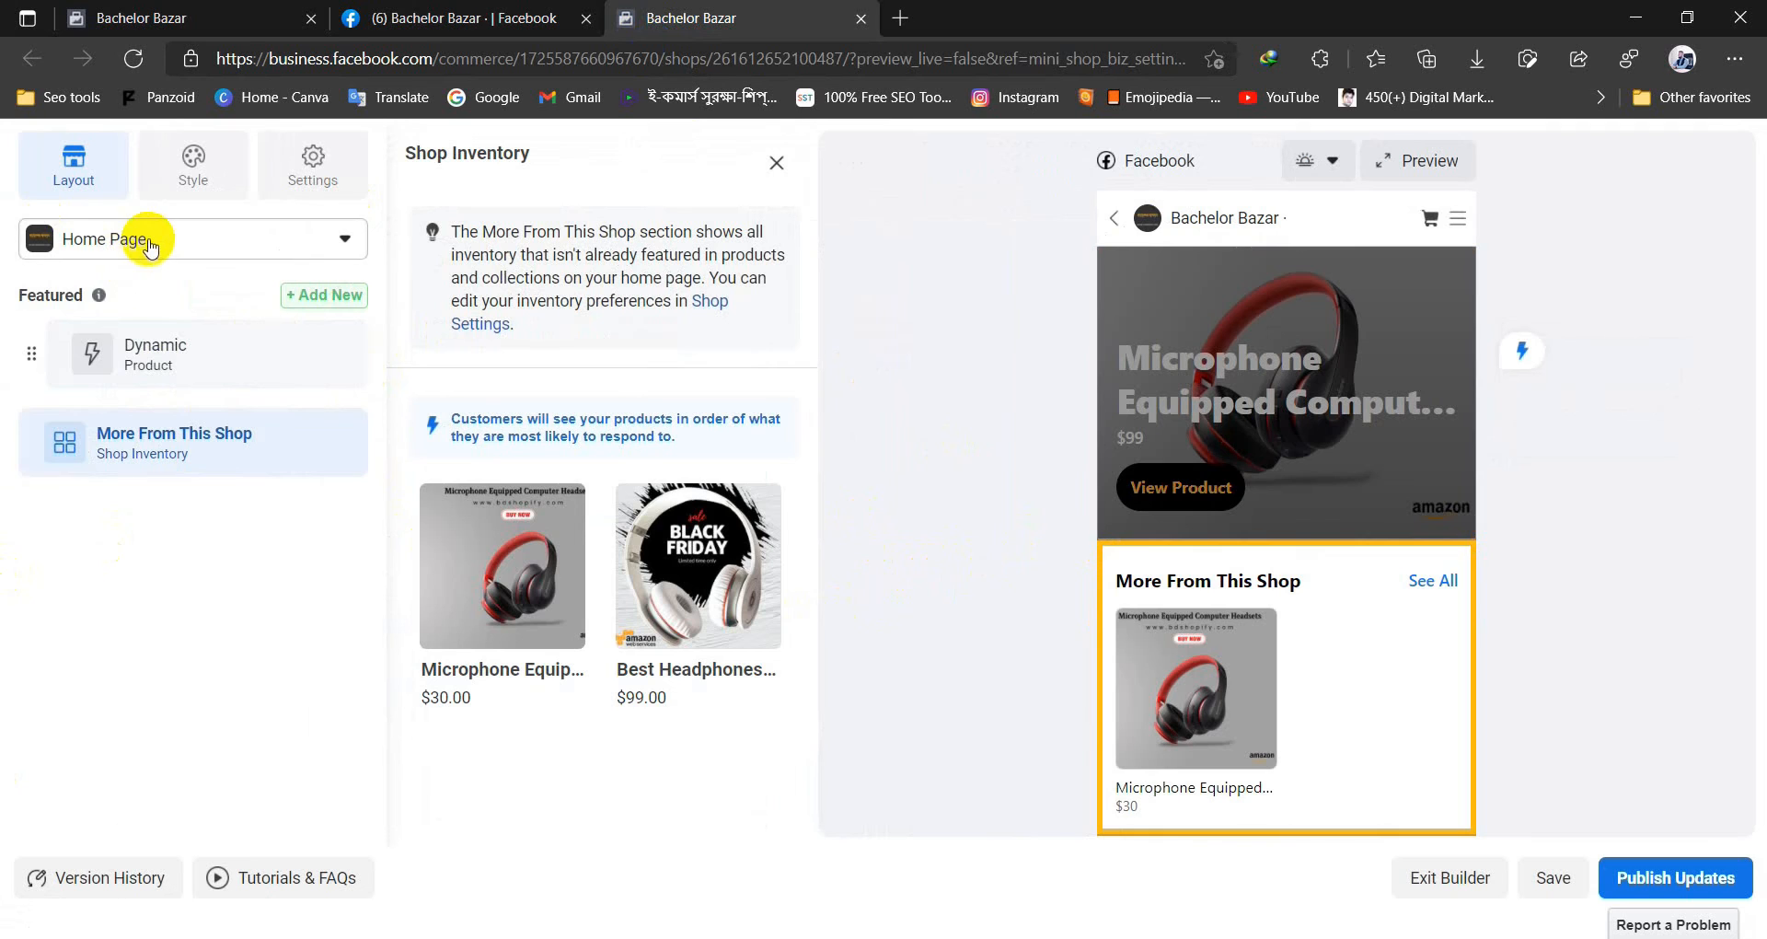
- Show the Headphones collection in the shop builder and publish the shop updates
left_click(150, 241)
left_click(152, 331)
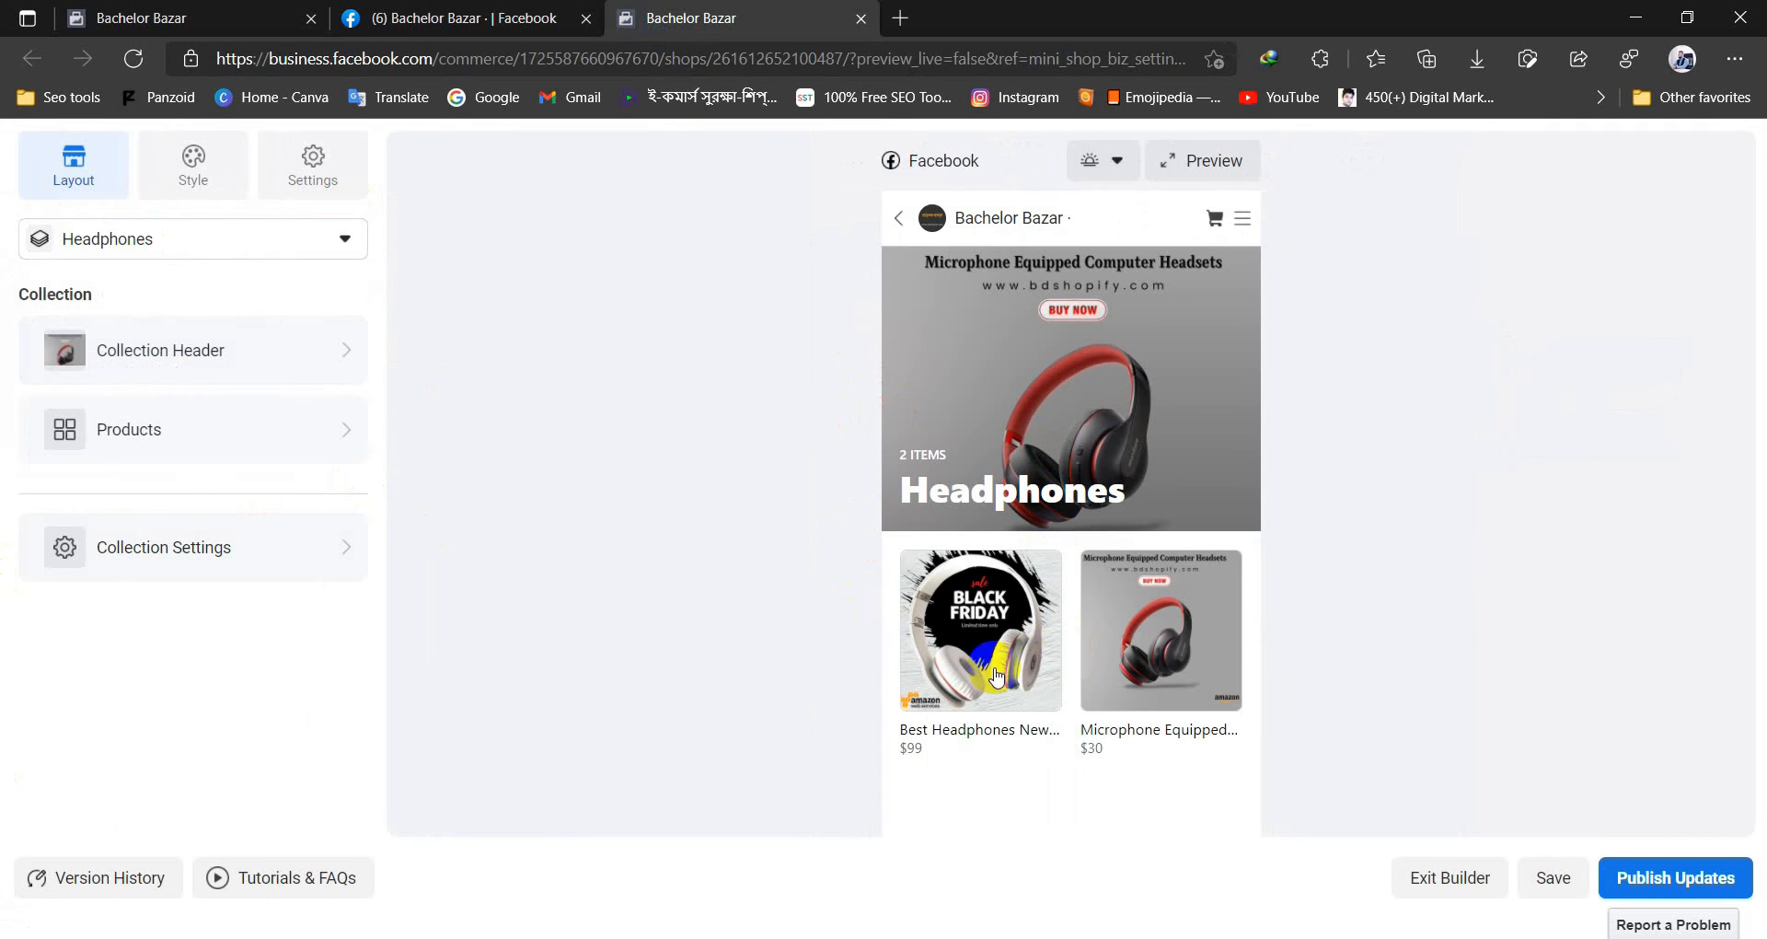
left_click(1648, 876)
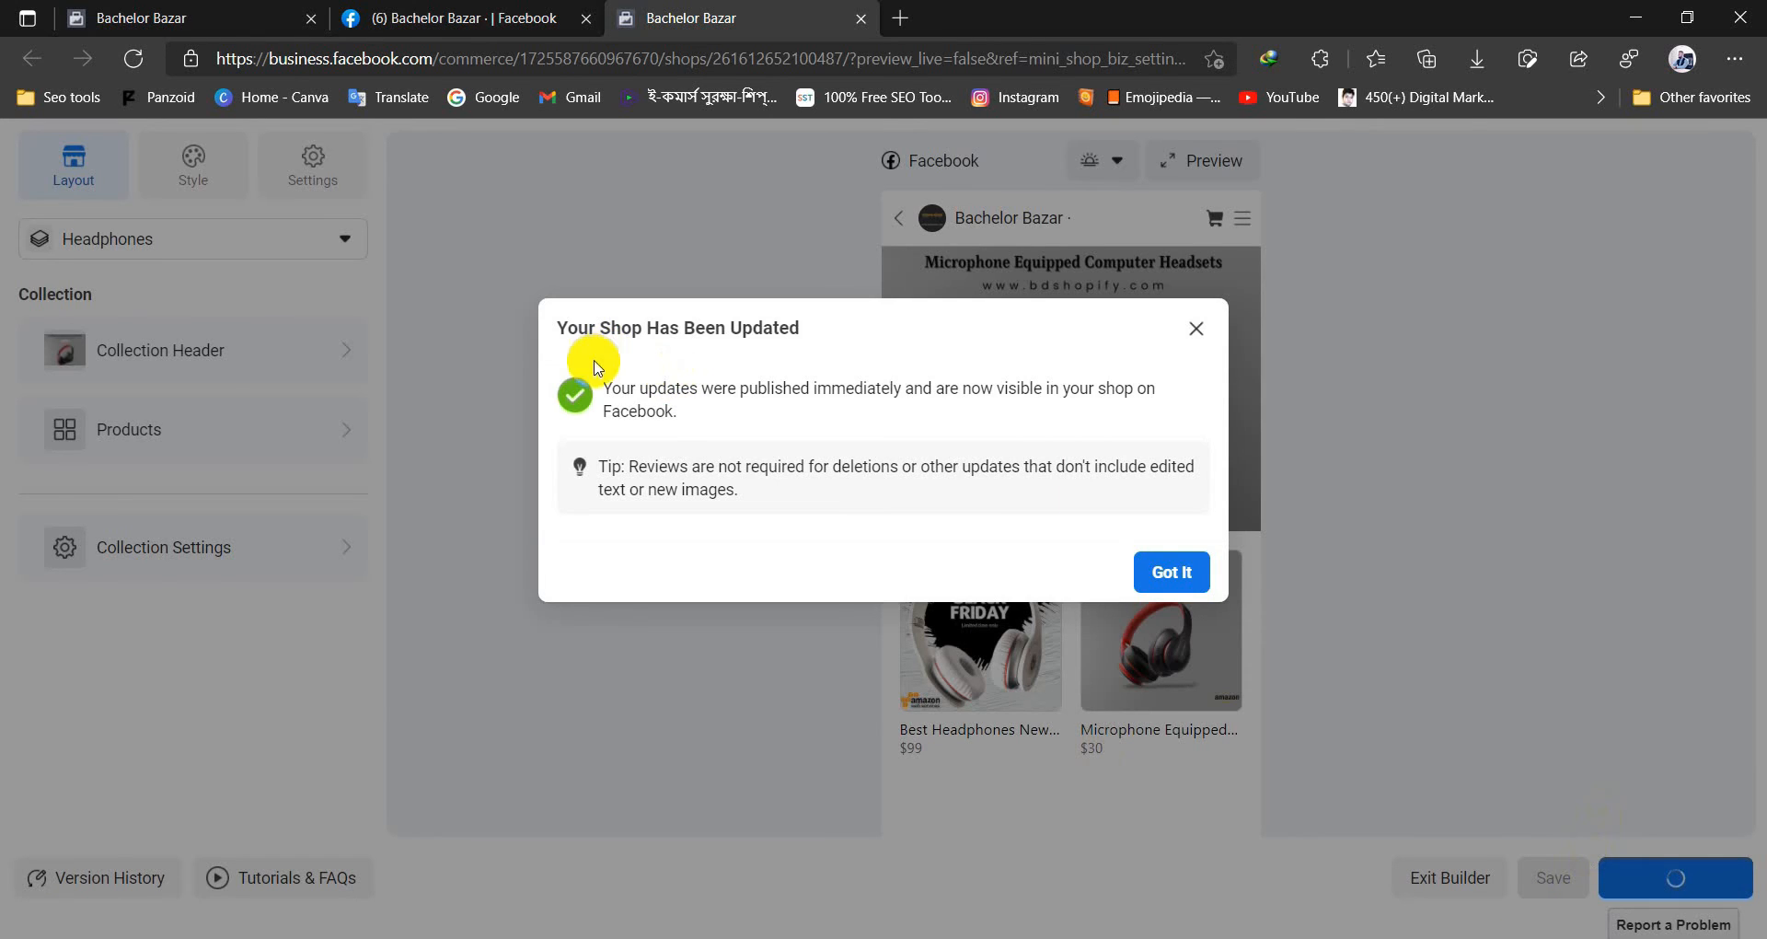
left_click(1162, 570)
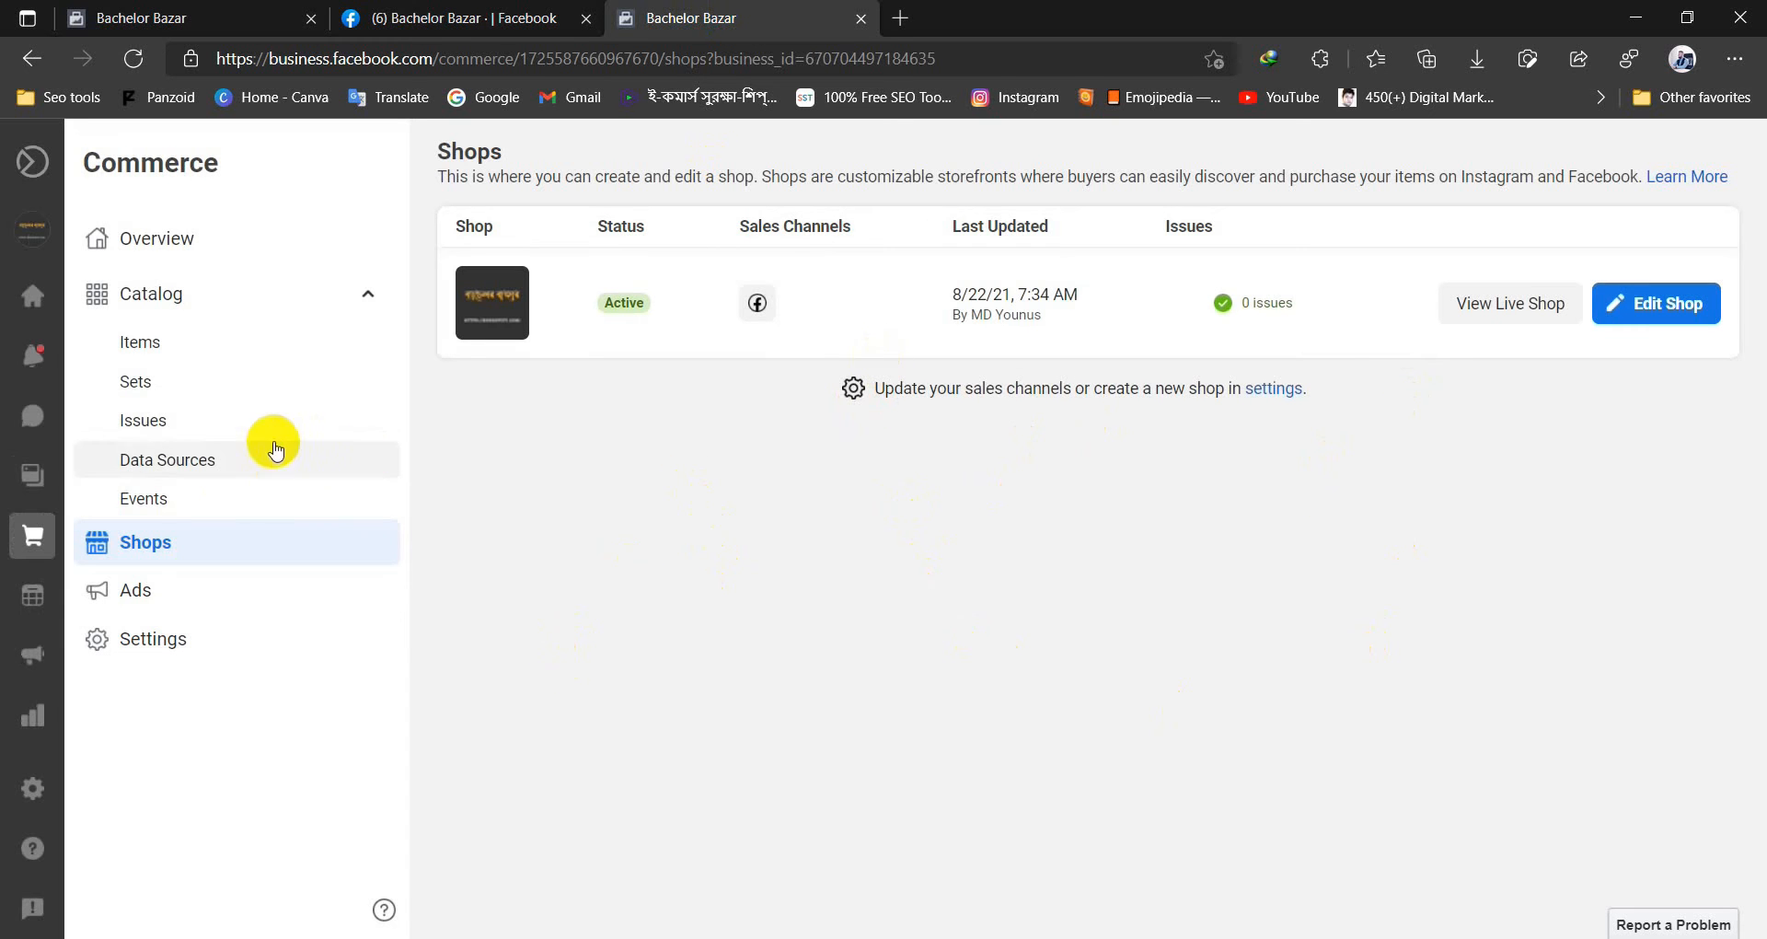
- Review the Traffic Ads and Dynamic Ads setup and the General, Localization and Catalog settings of the commerce account
left_click(233, 600)
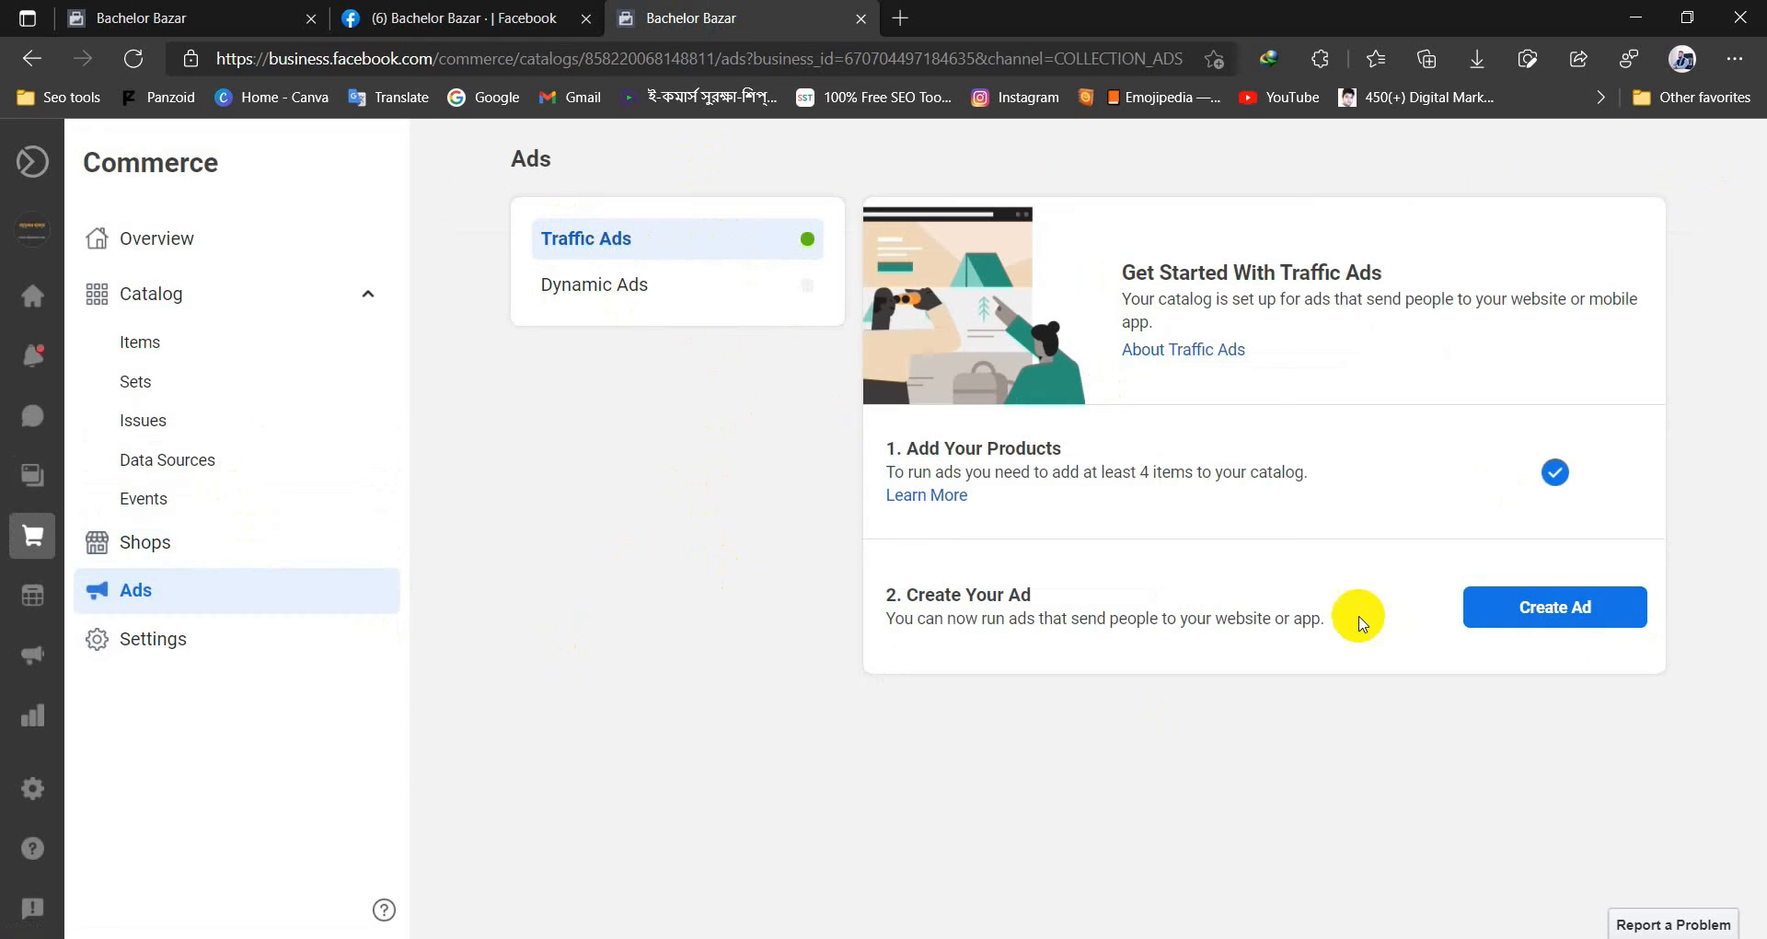
left_click(633, 284)
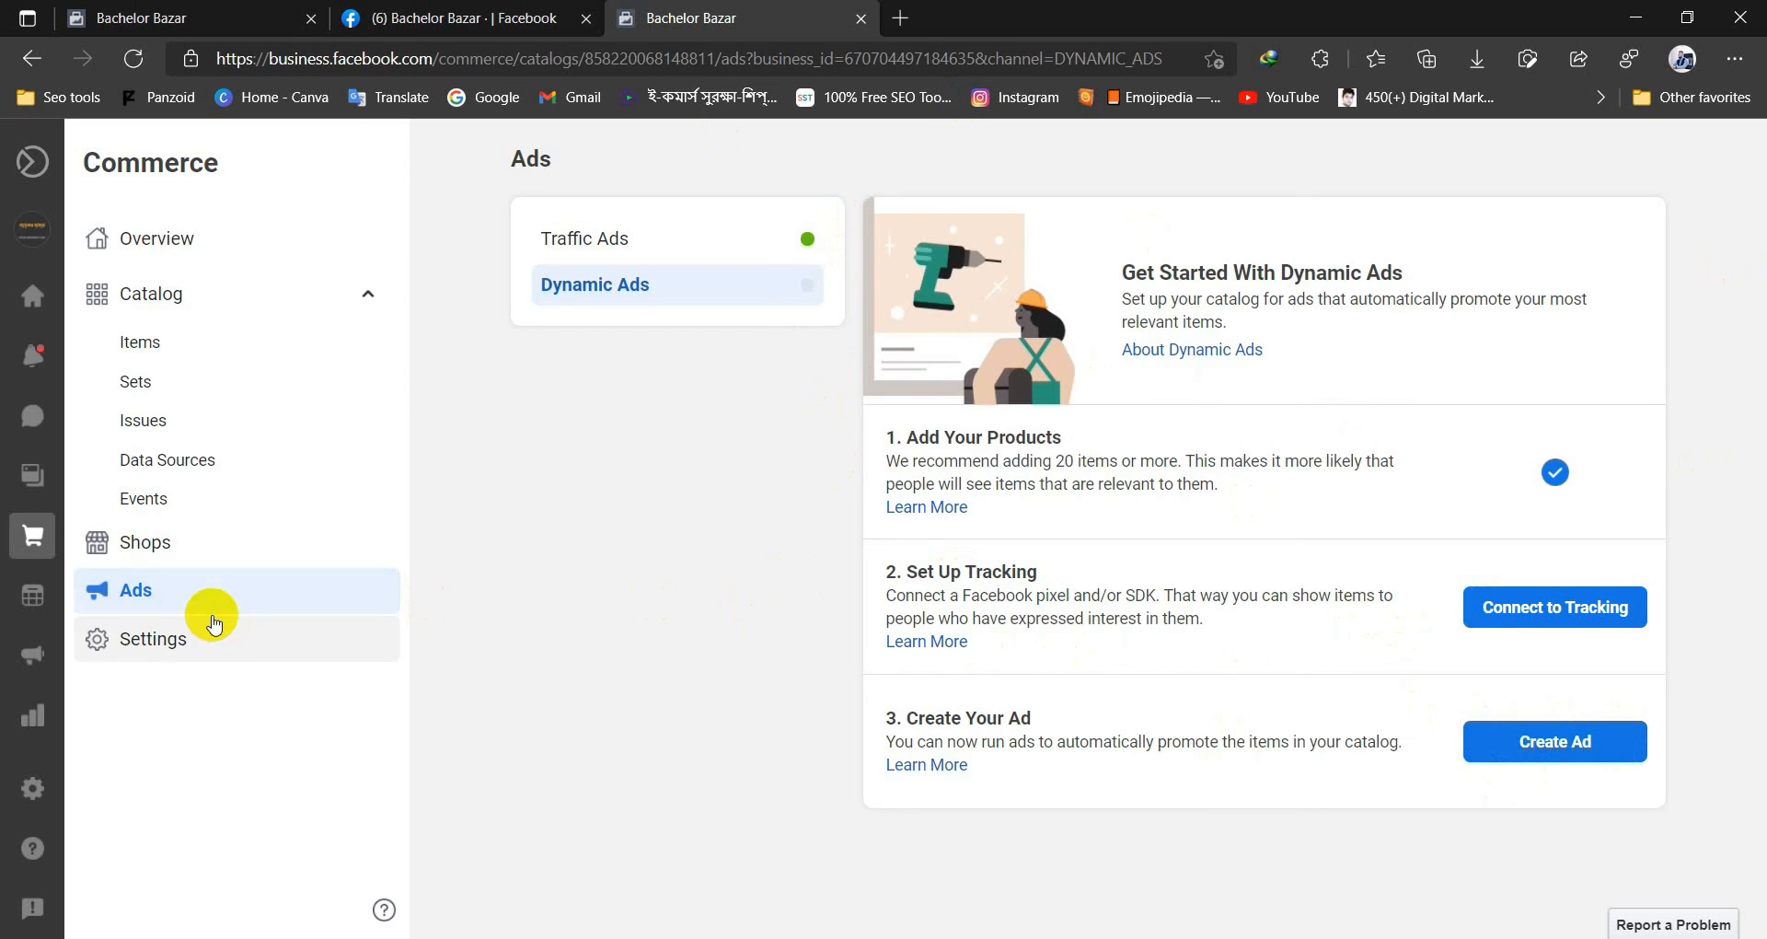
left_click(205, 633)
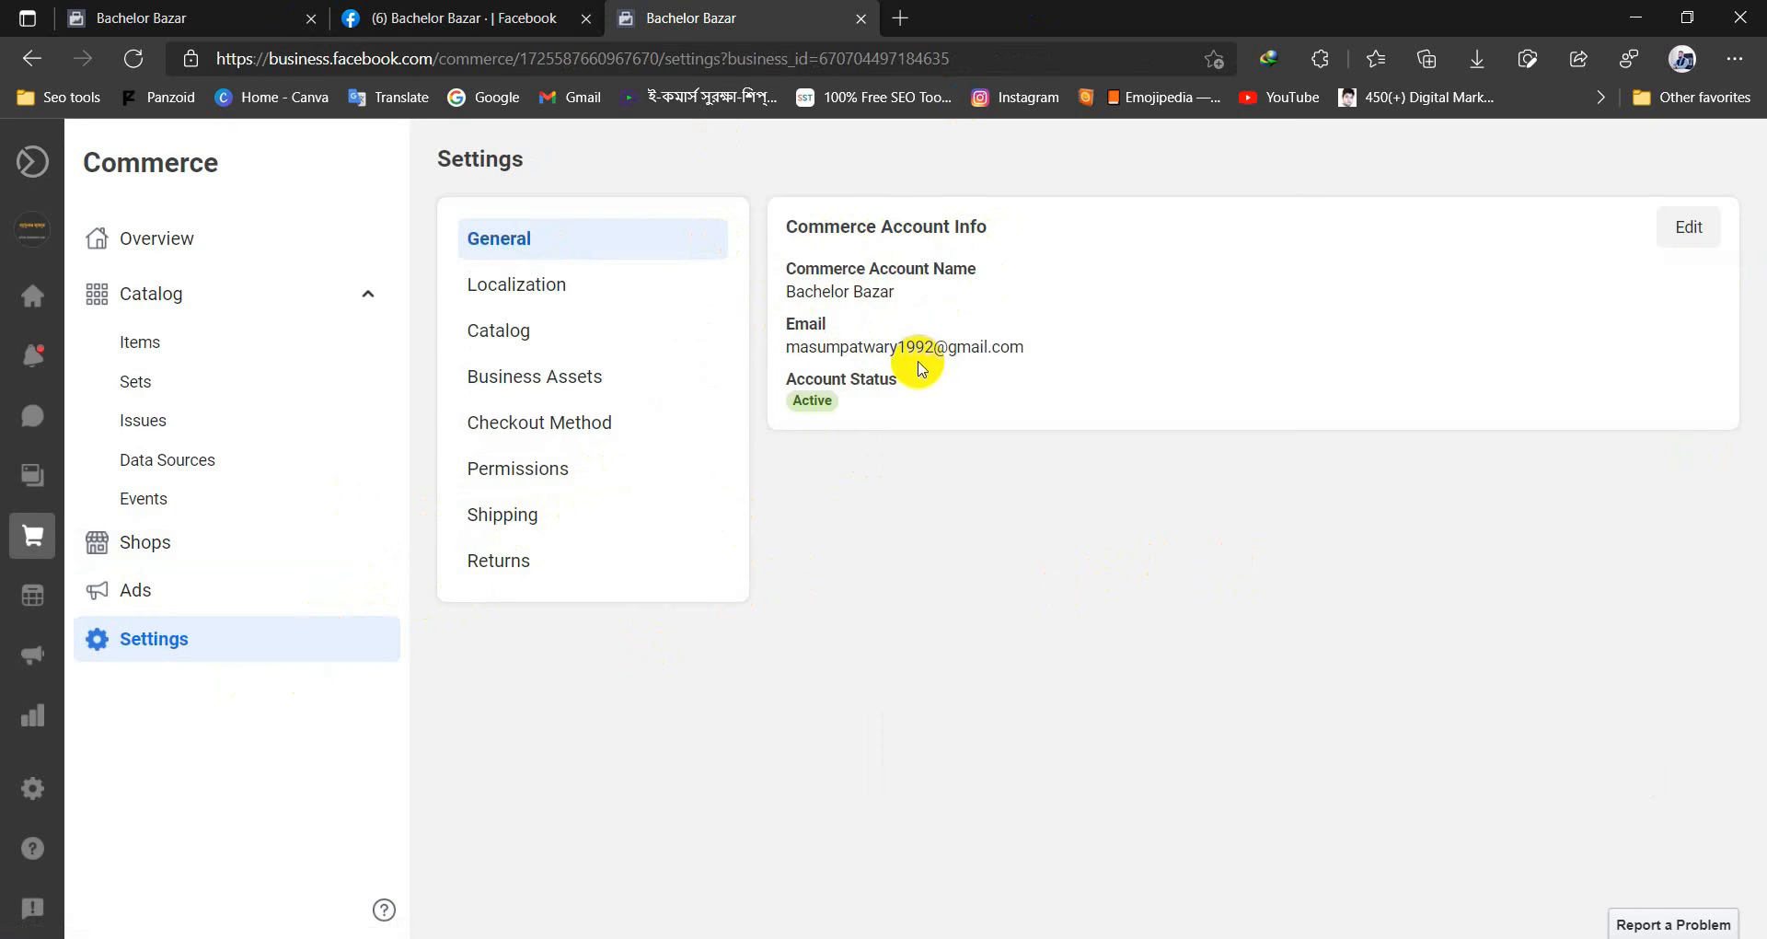
left_click(550, 286)
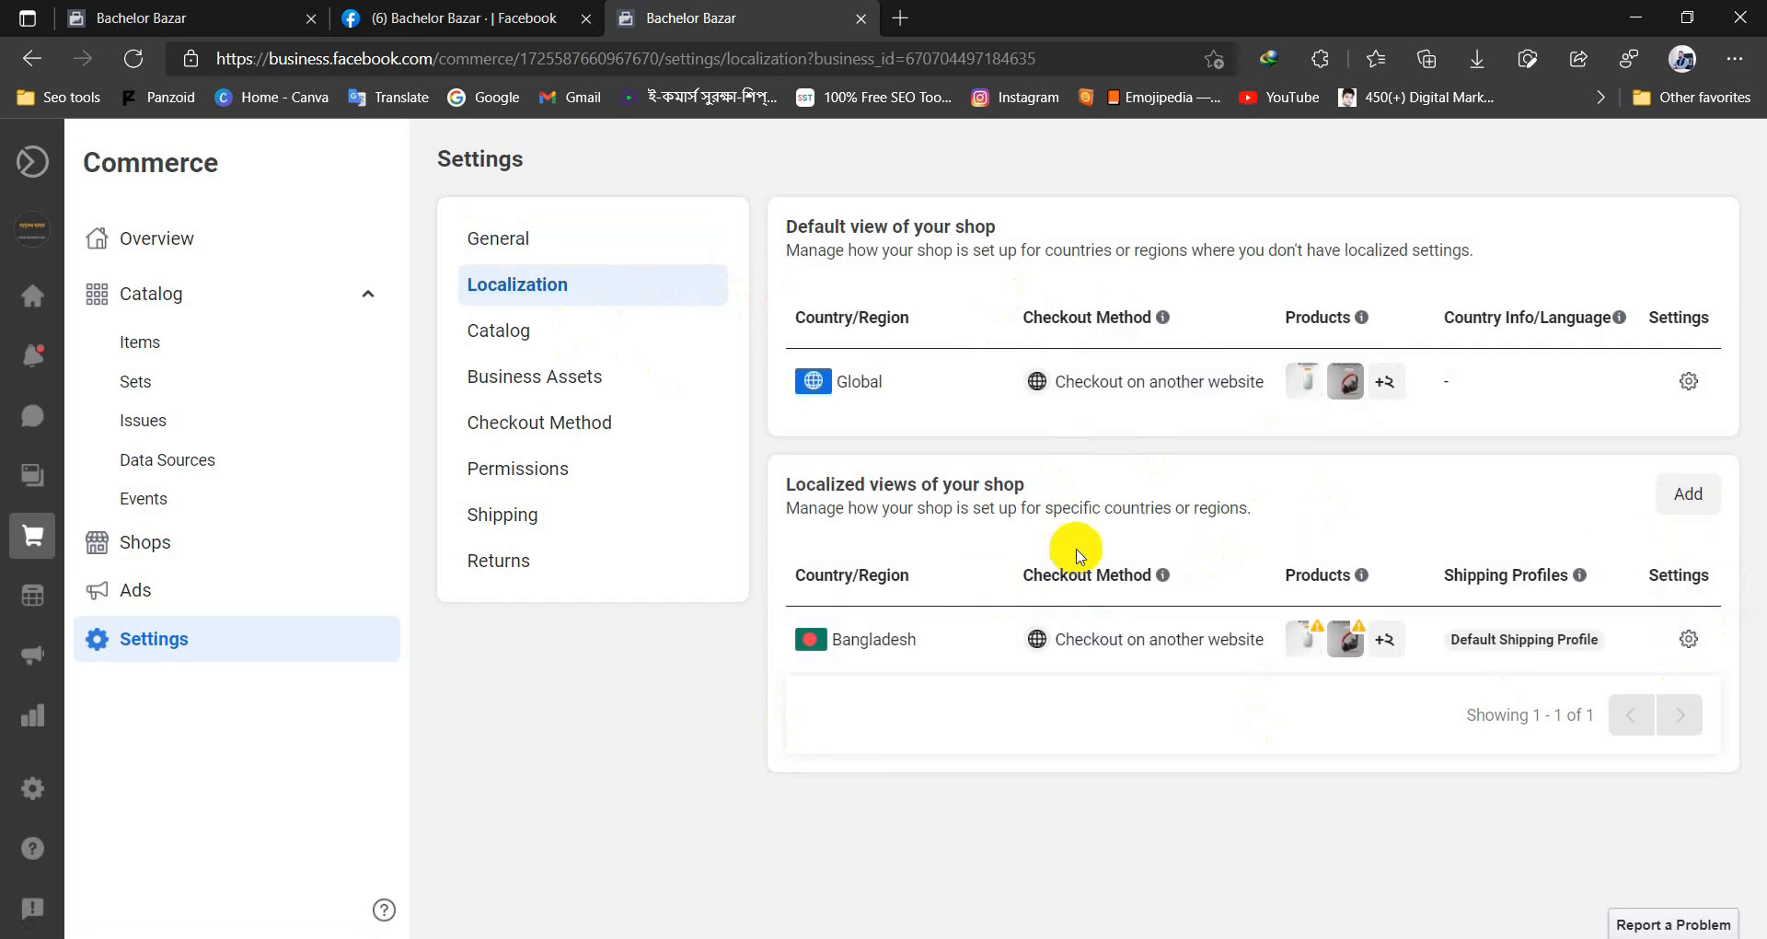
left_click(580, 344)
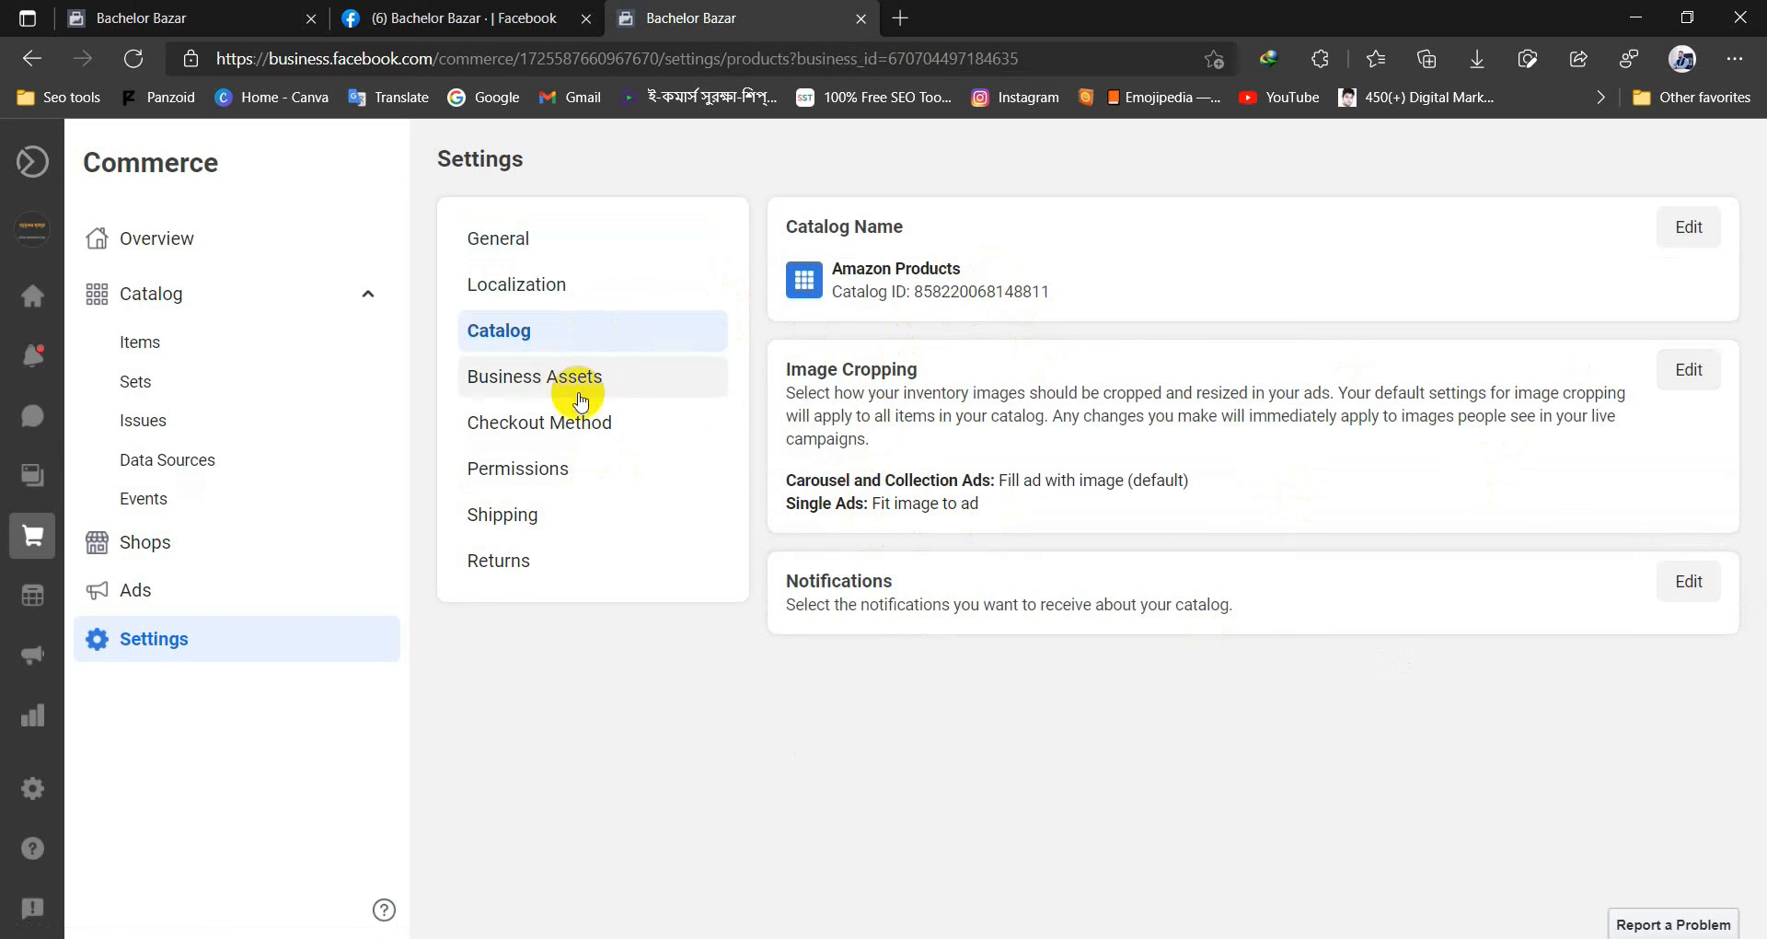
- Examine the Facebook, Instagram and Ads channels listed in the Business Assets settings
left_click(578, 394)
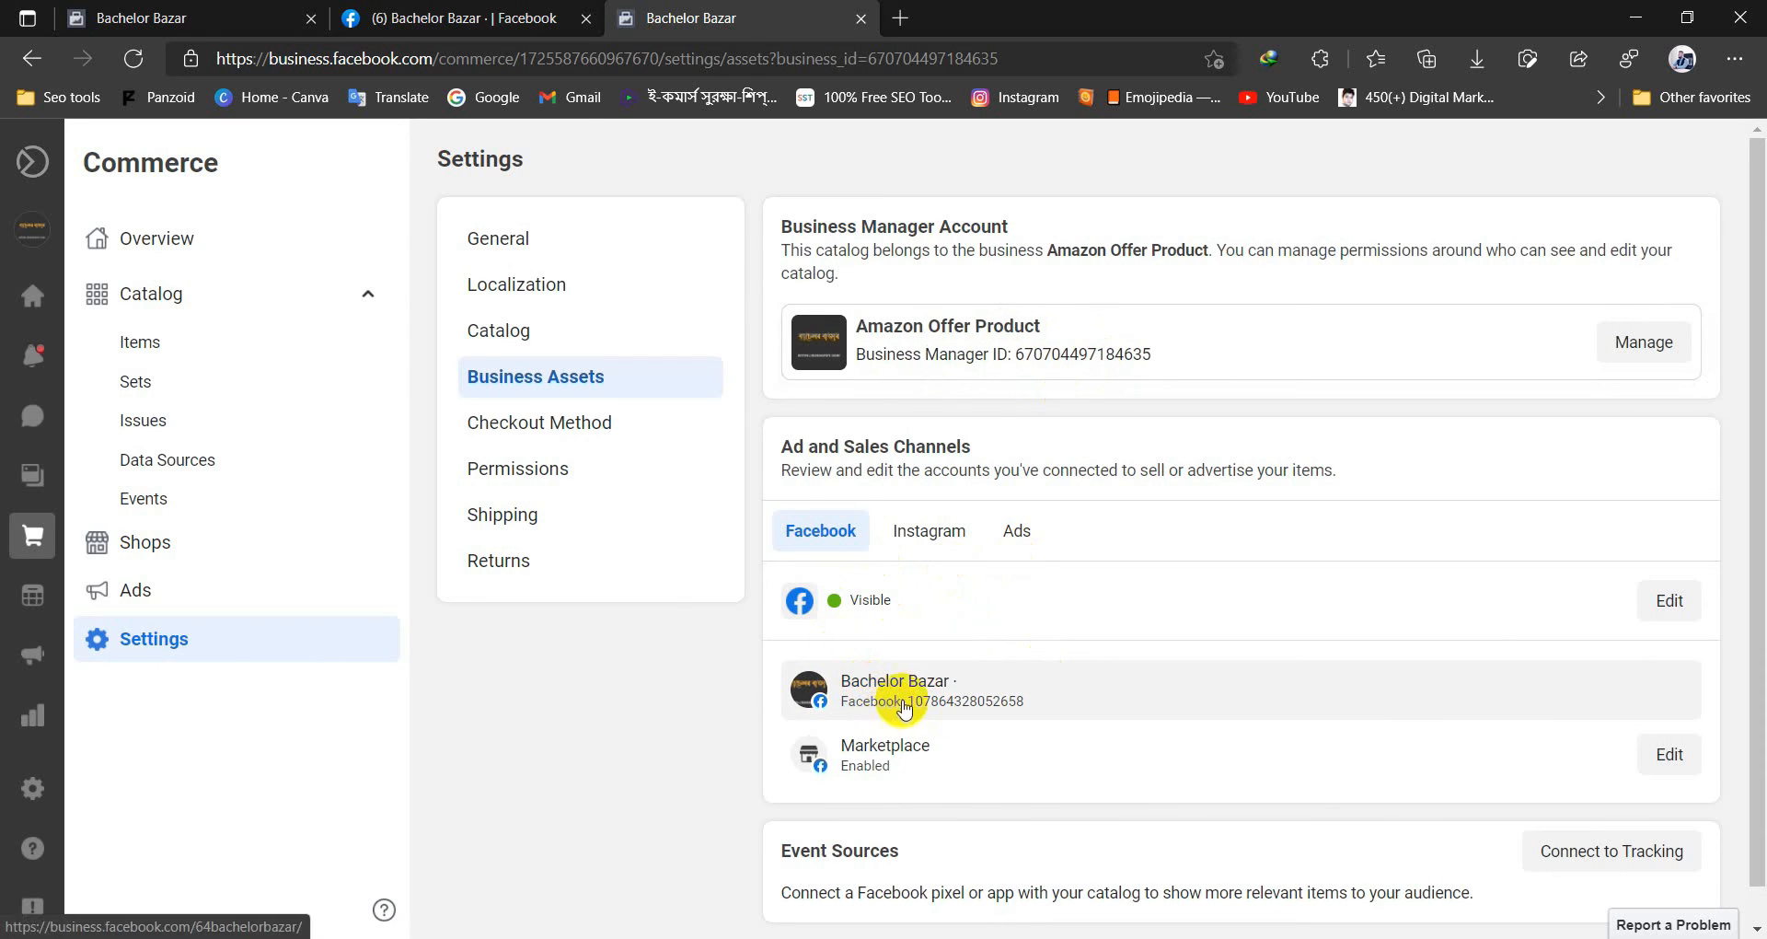
left_click(925, 528)
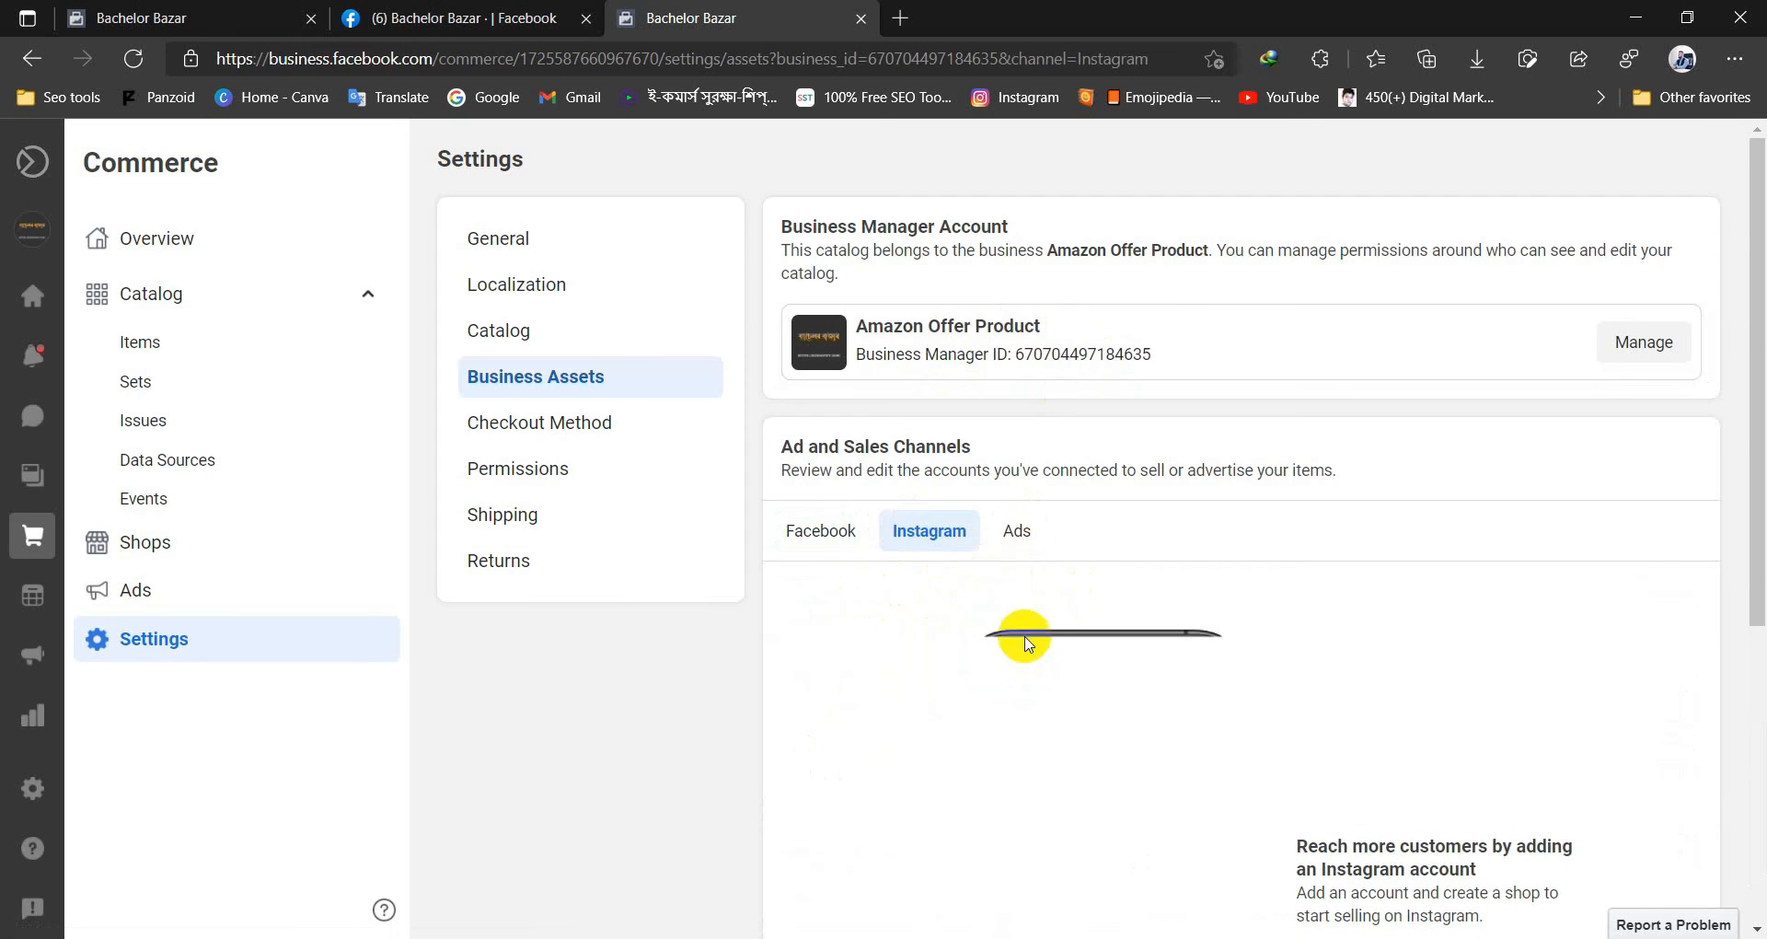
scroll(1082, 689, "down", 1)
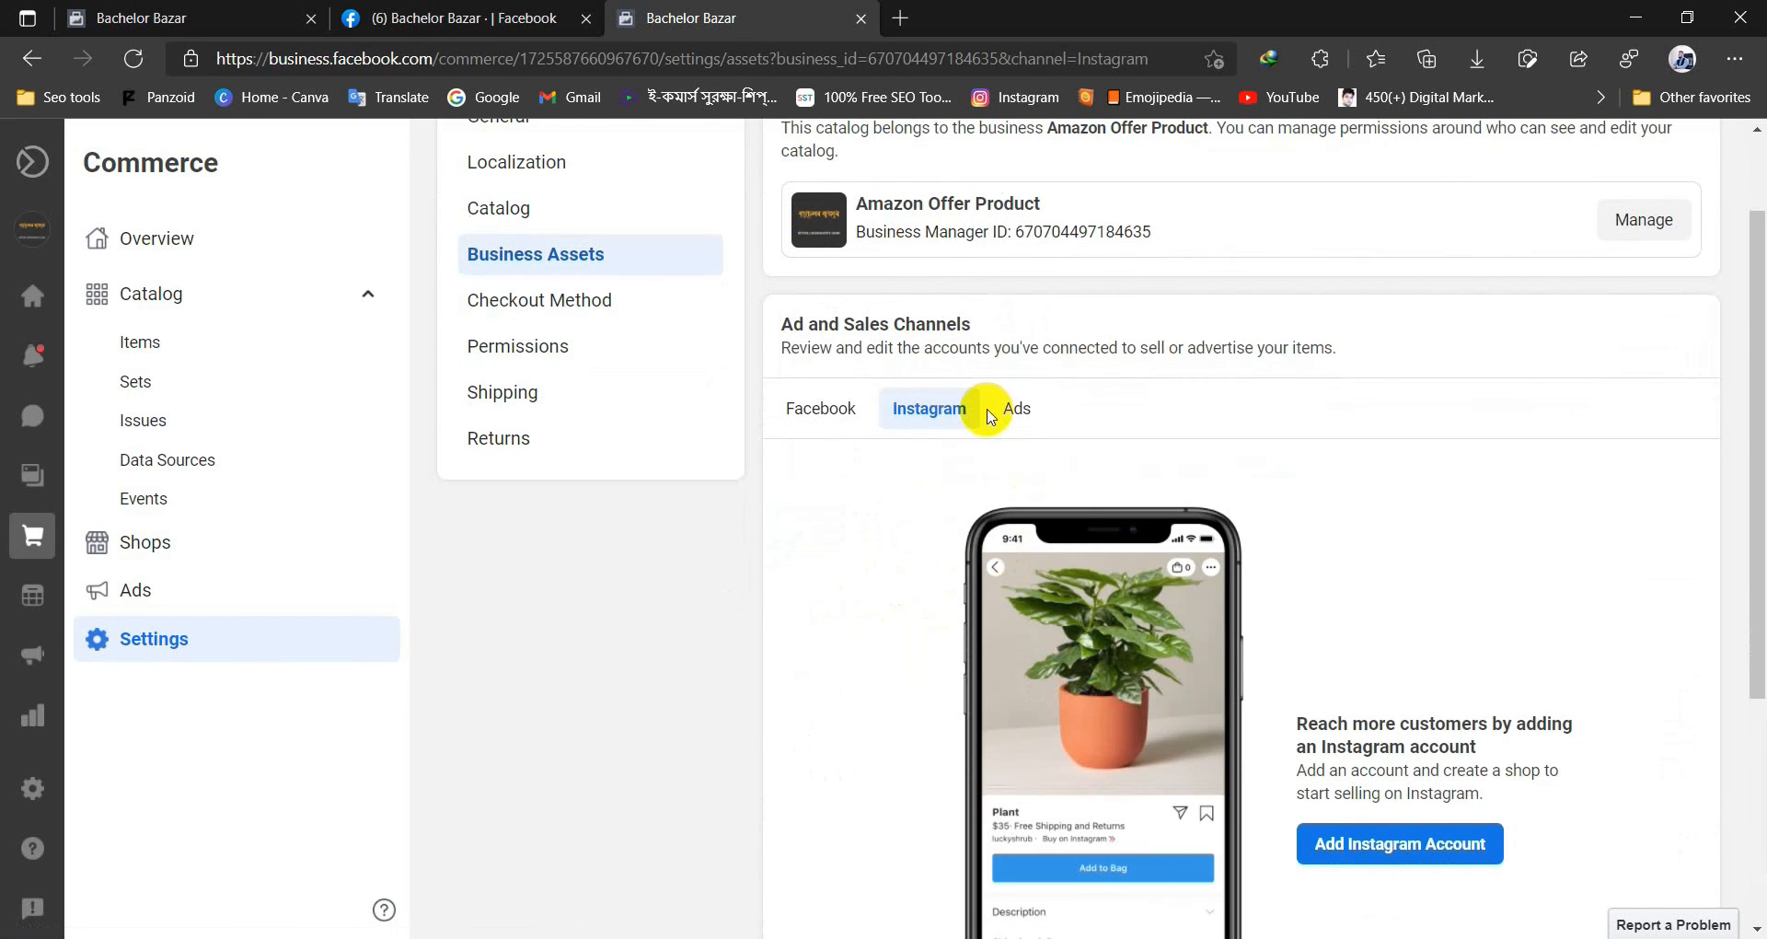
left_click(991, 414)
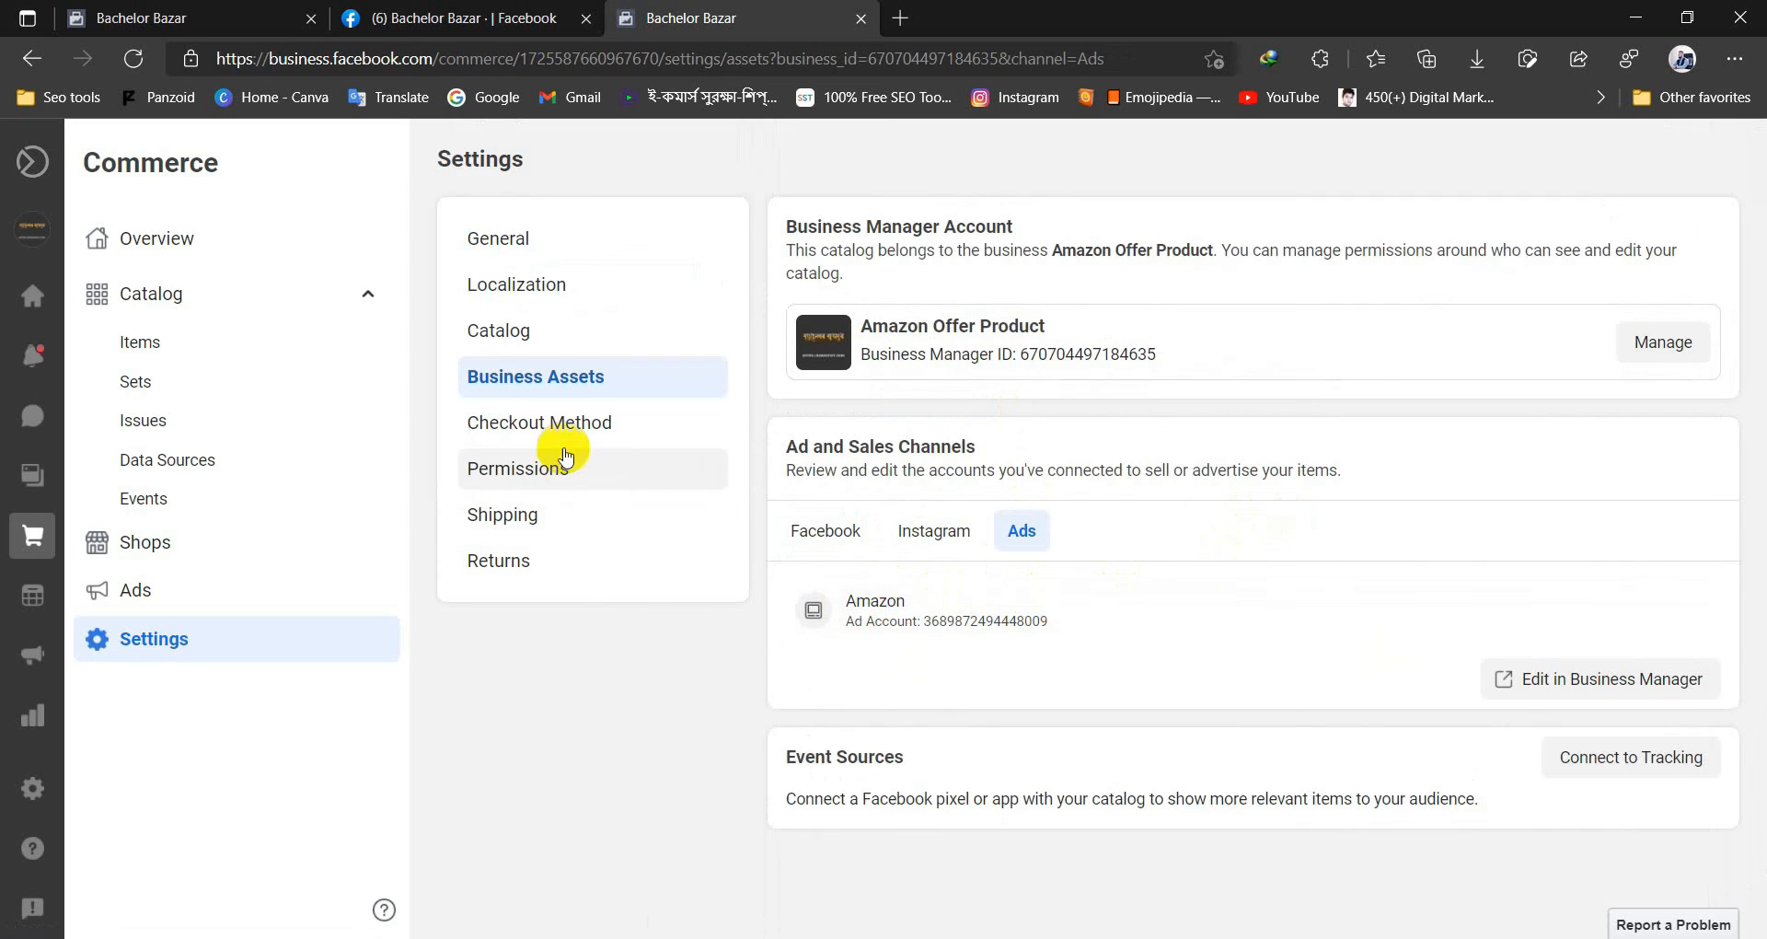
- Review the commerce account's Checkout Method, Shipping and Returns settings, including the returns policy
left_click(583, 422)
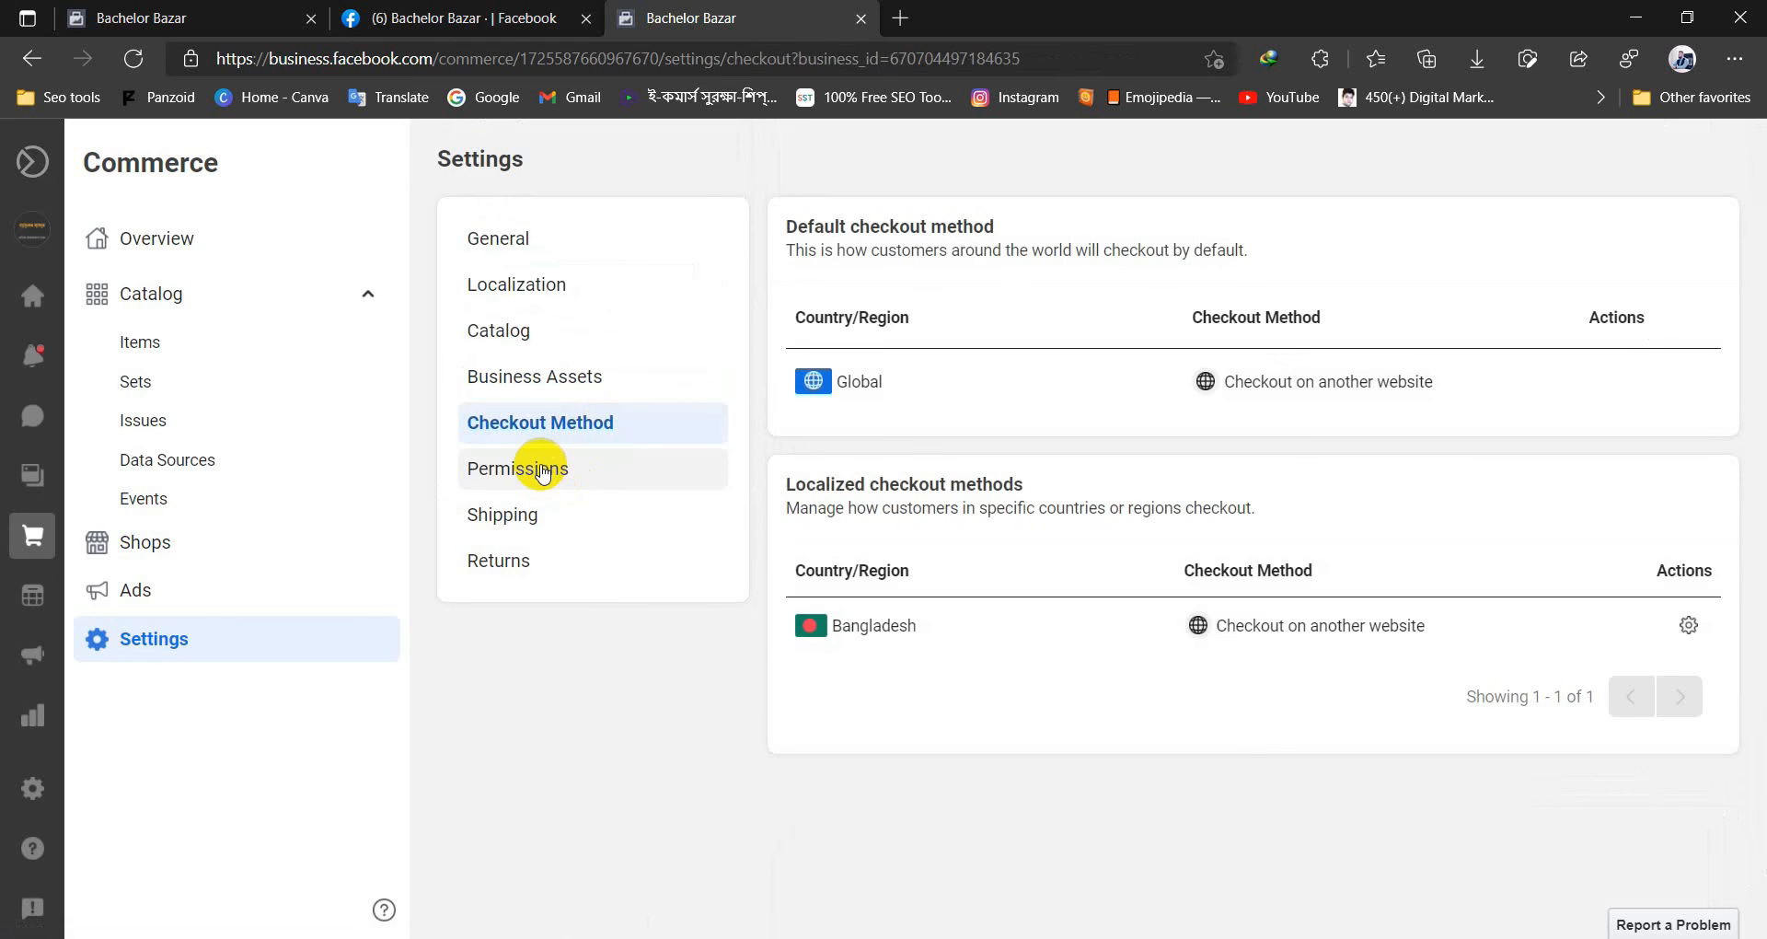
left_click(590, 514)
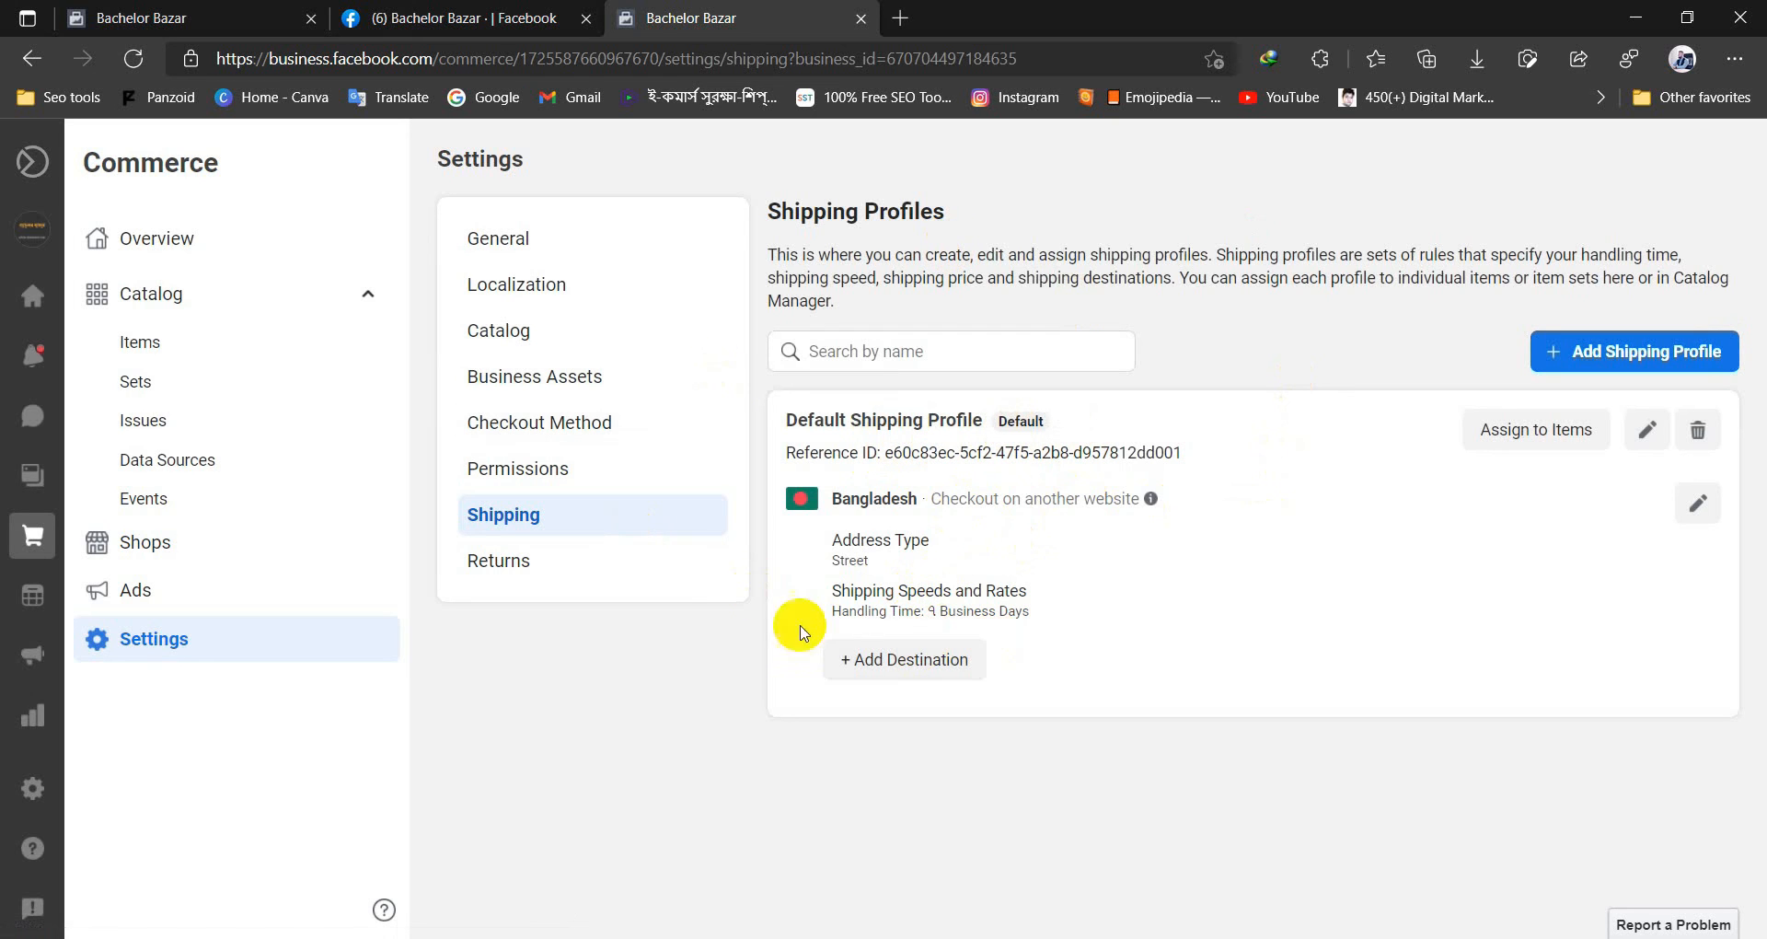
left_click(592, 560)
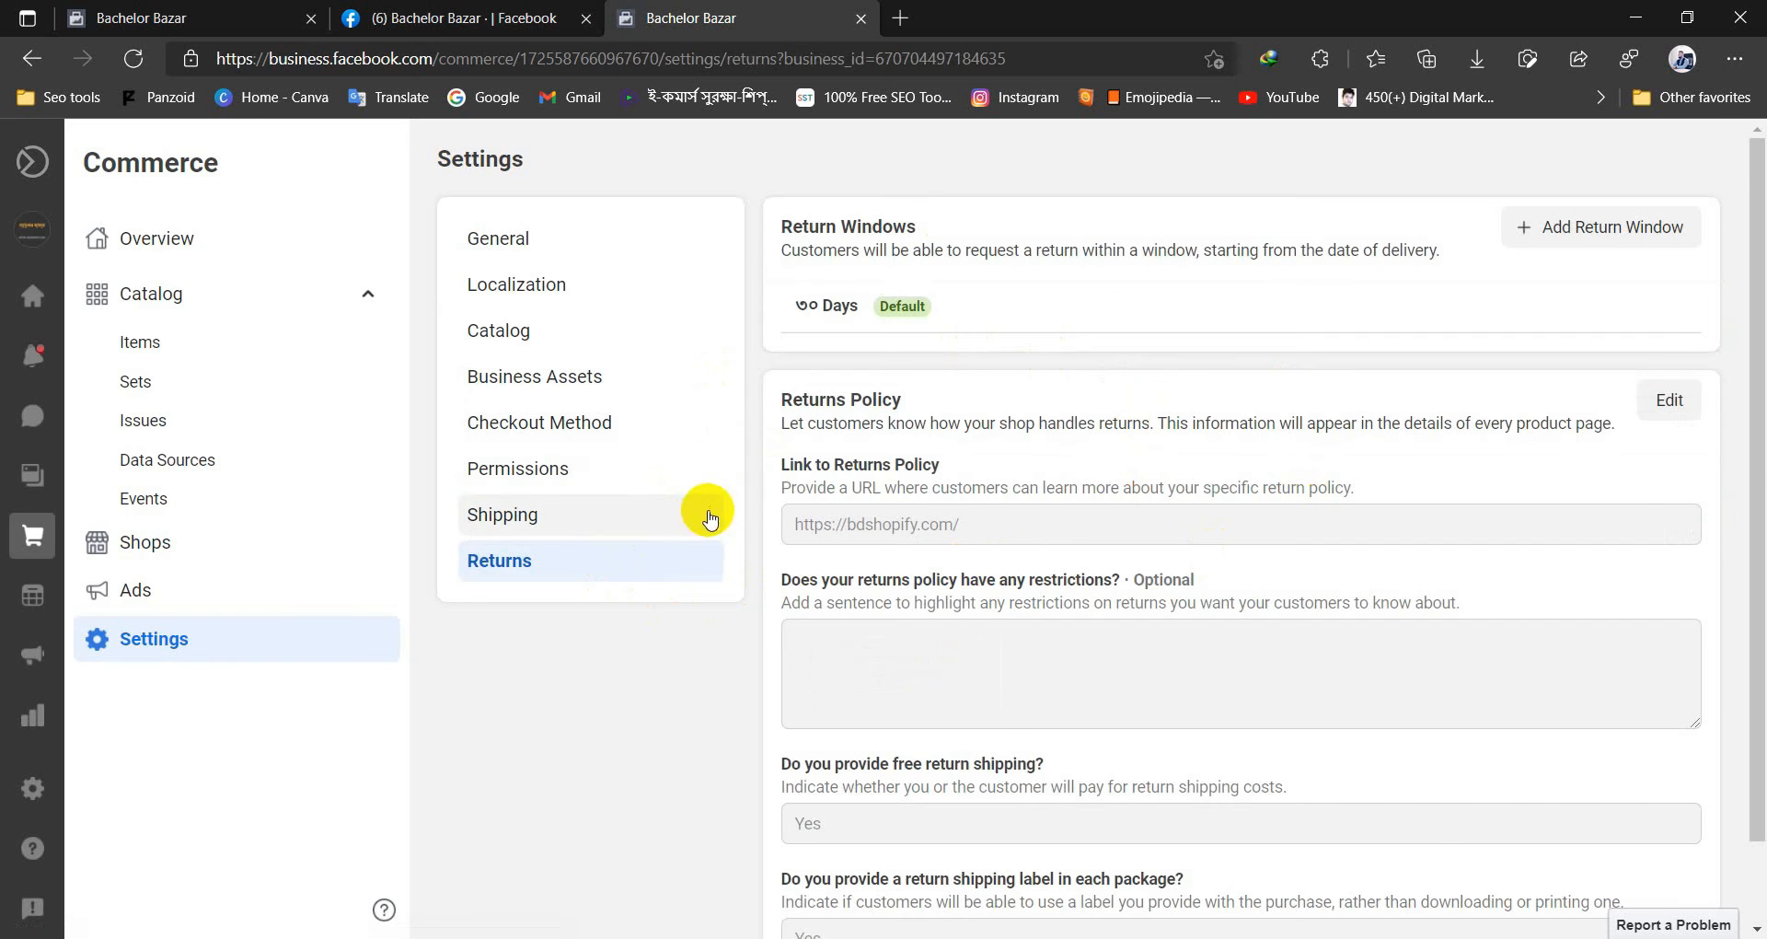
scroll(1052, 532, "down", 1)
scroll(1052, 532, "up", 1)
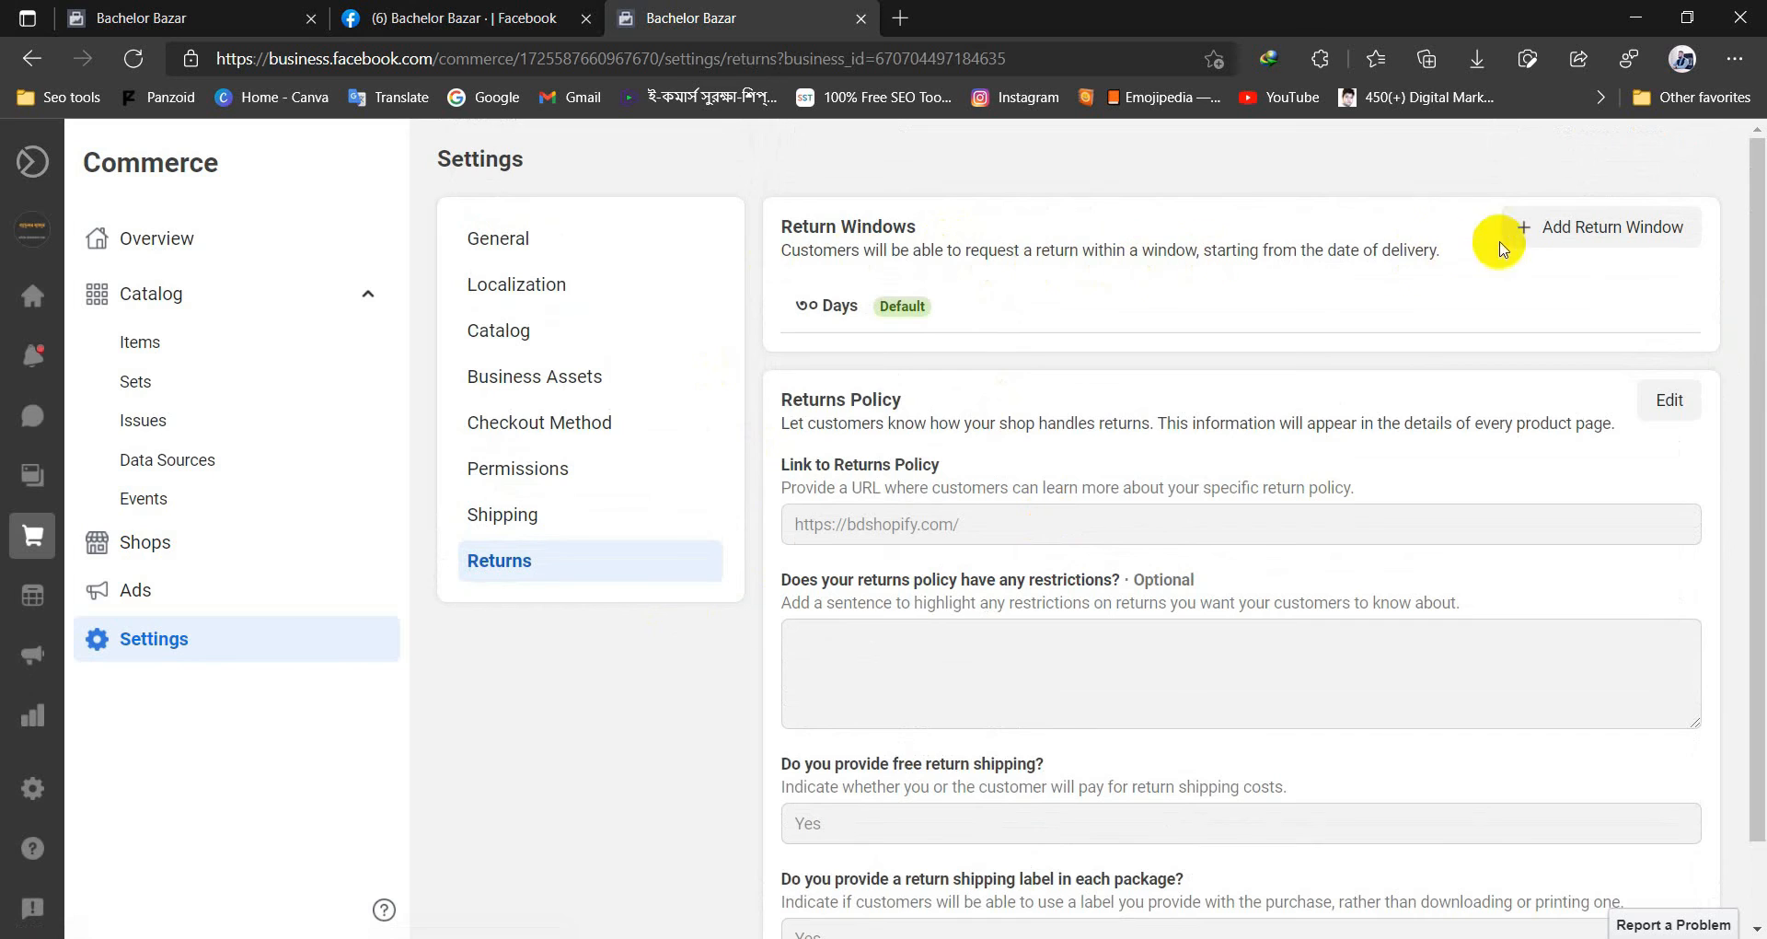
scroll(1168, 711, "down", 1)
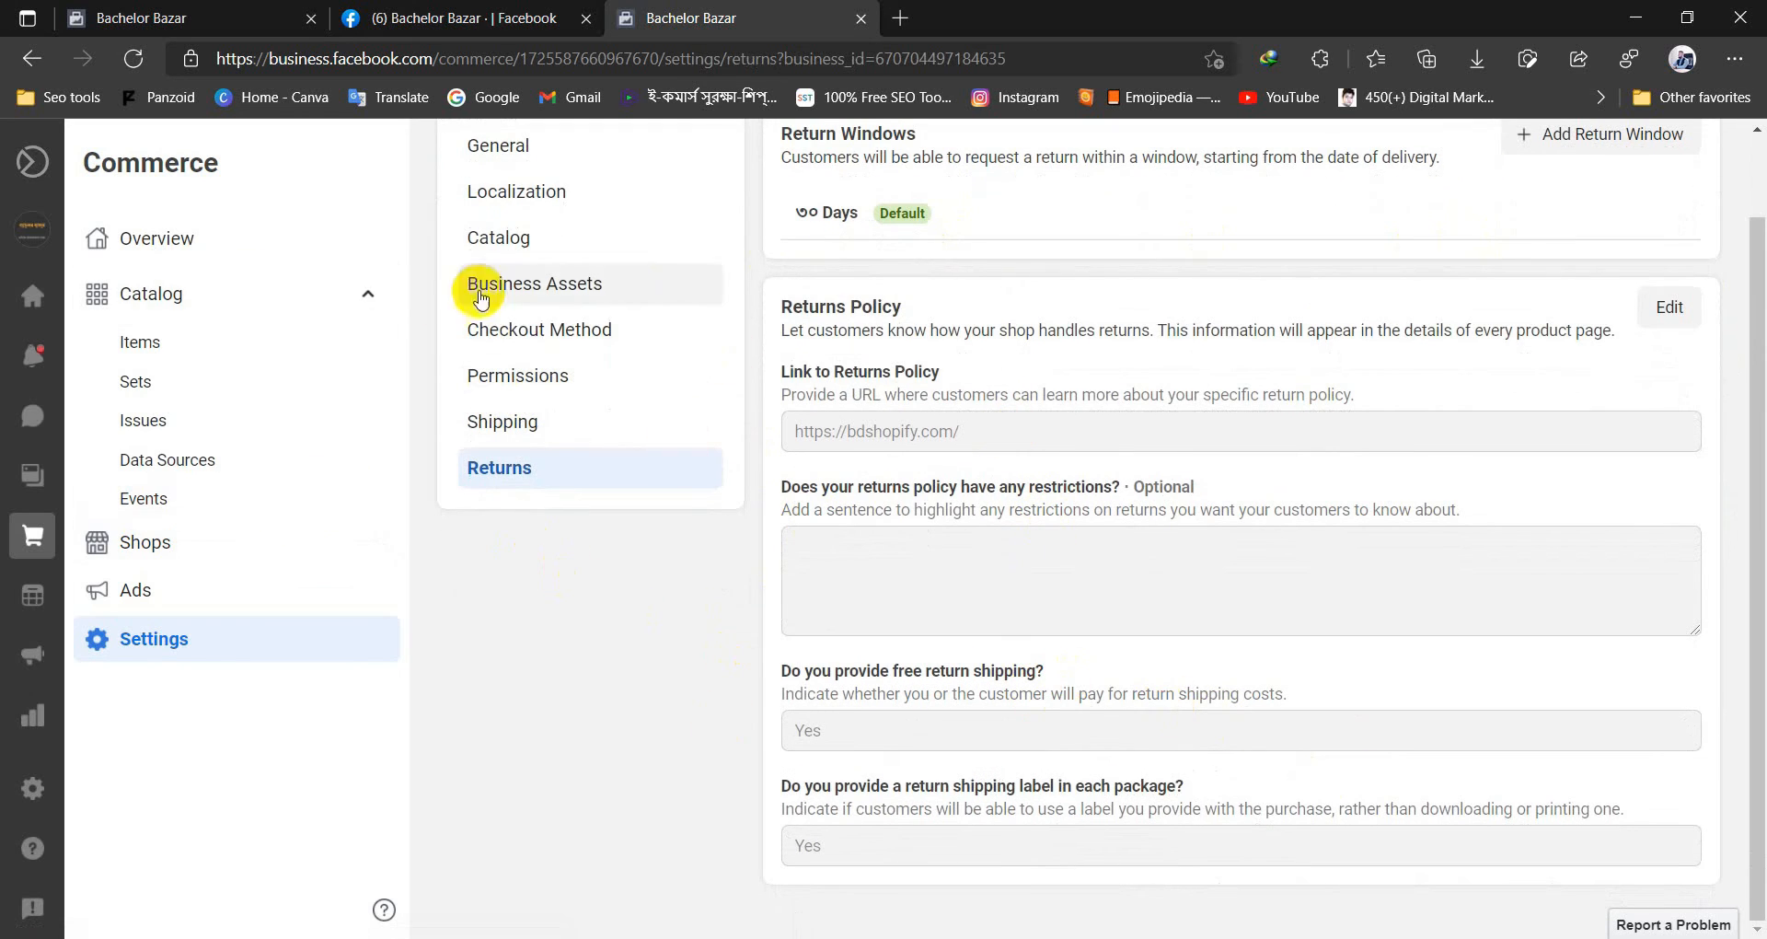
- Collapse the Catalog section, check the commerce overview and open the Bachelor Bazar shop for editing
left_click(365, 295)
scroll(709, 562, "up", 1)
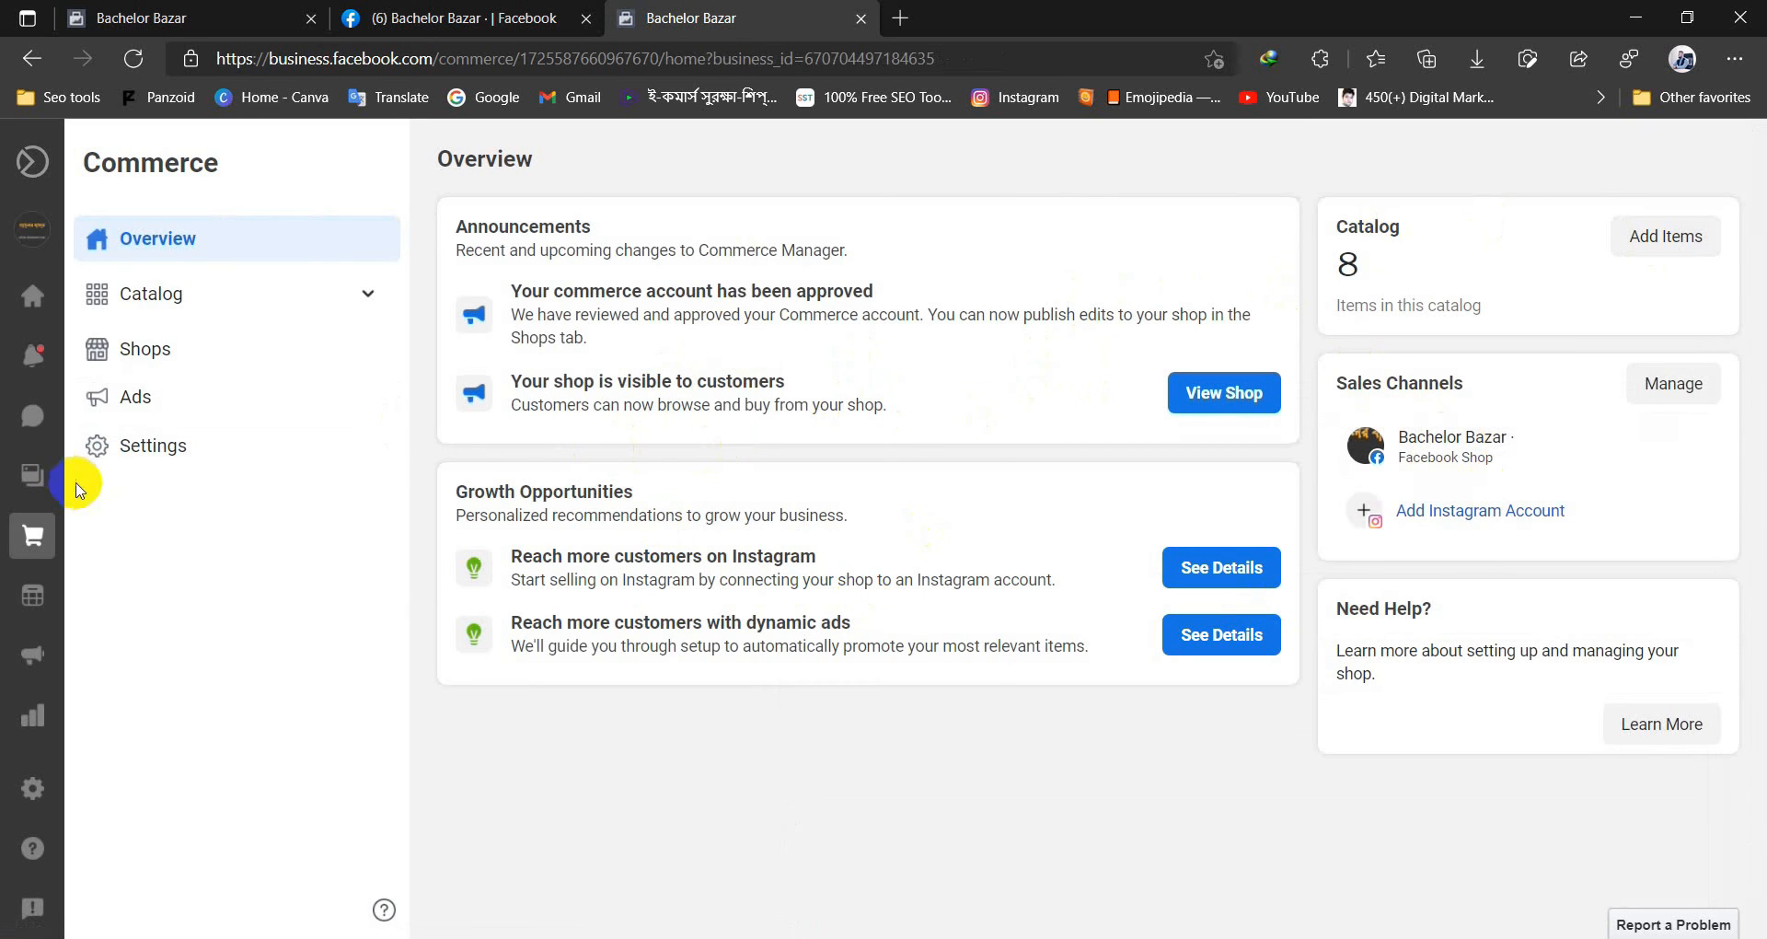
left_click(229, 350)
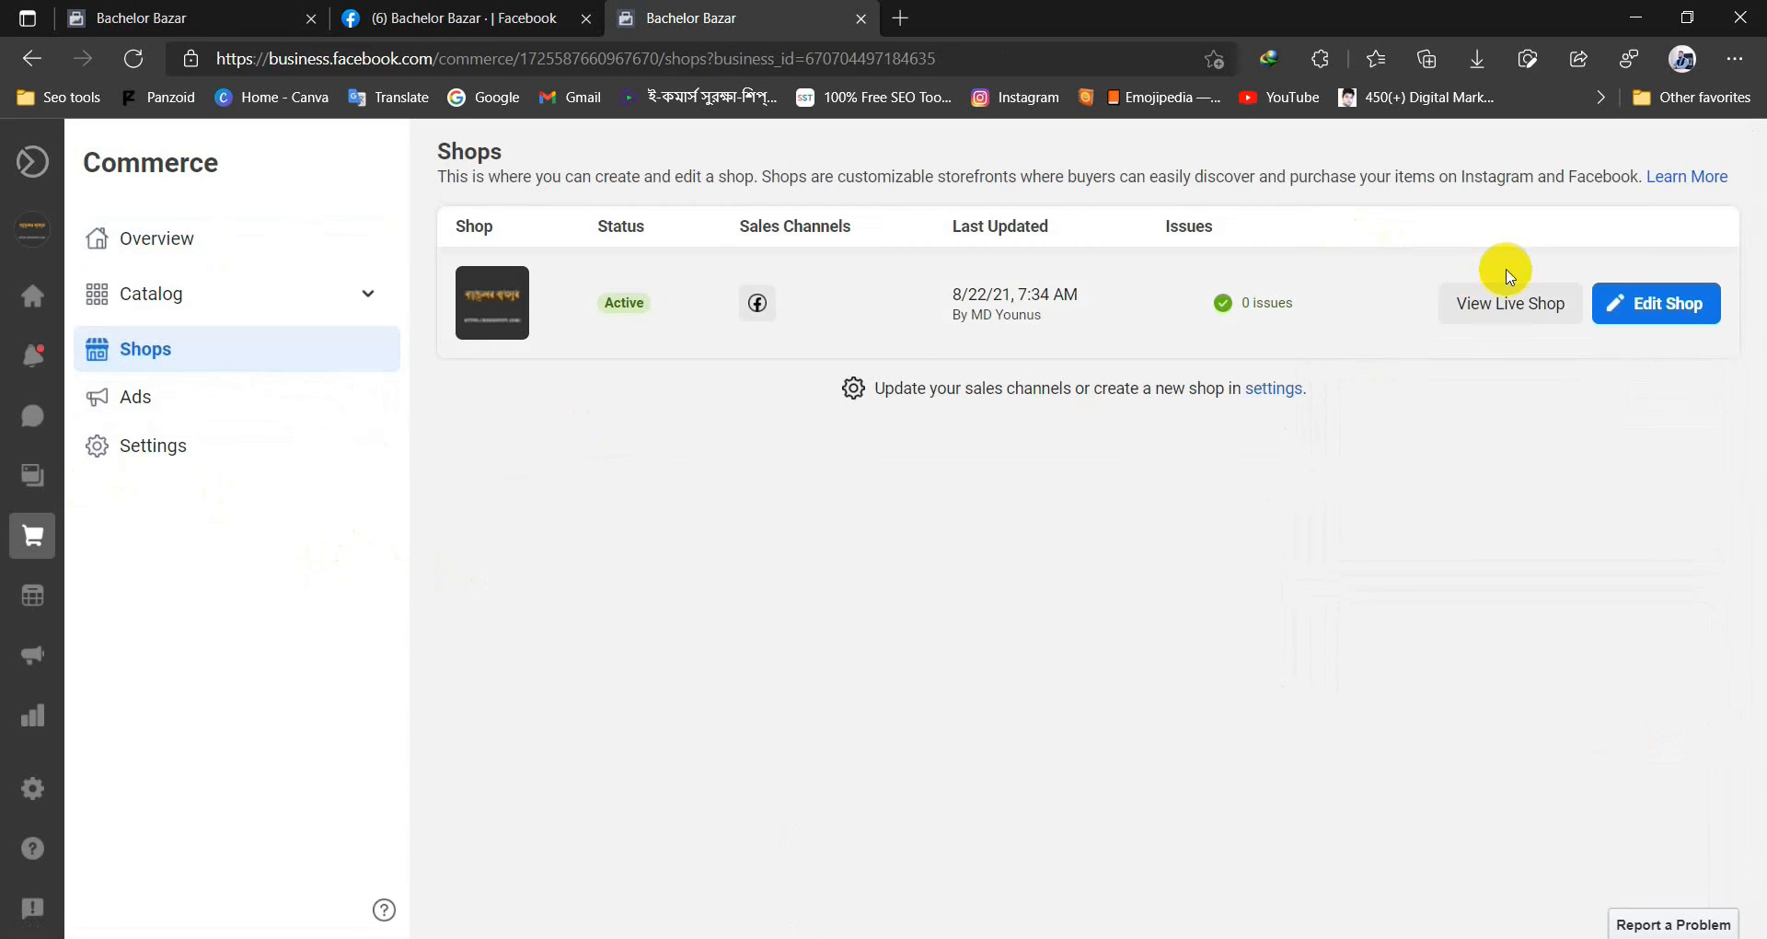
left_click(1625, 306)
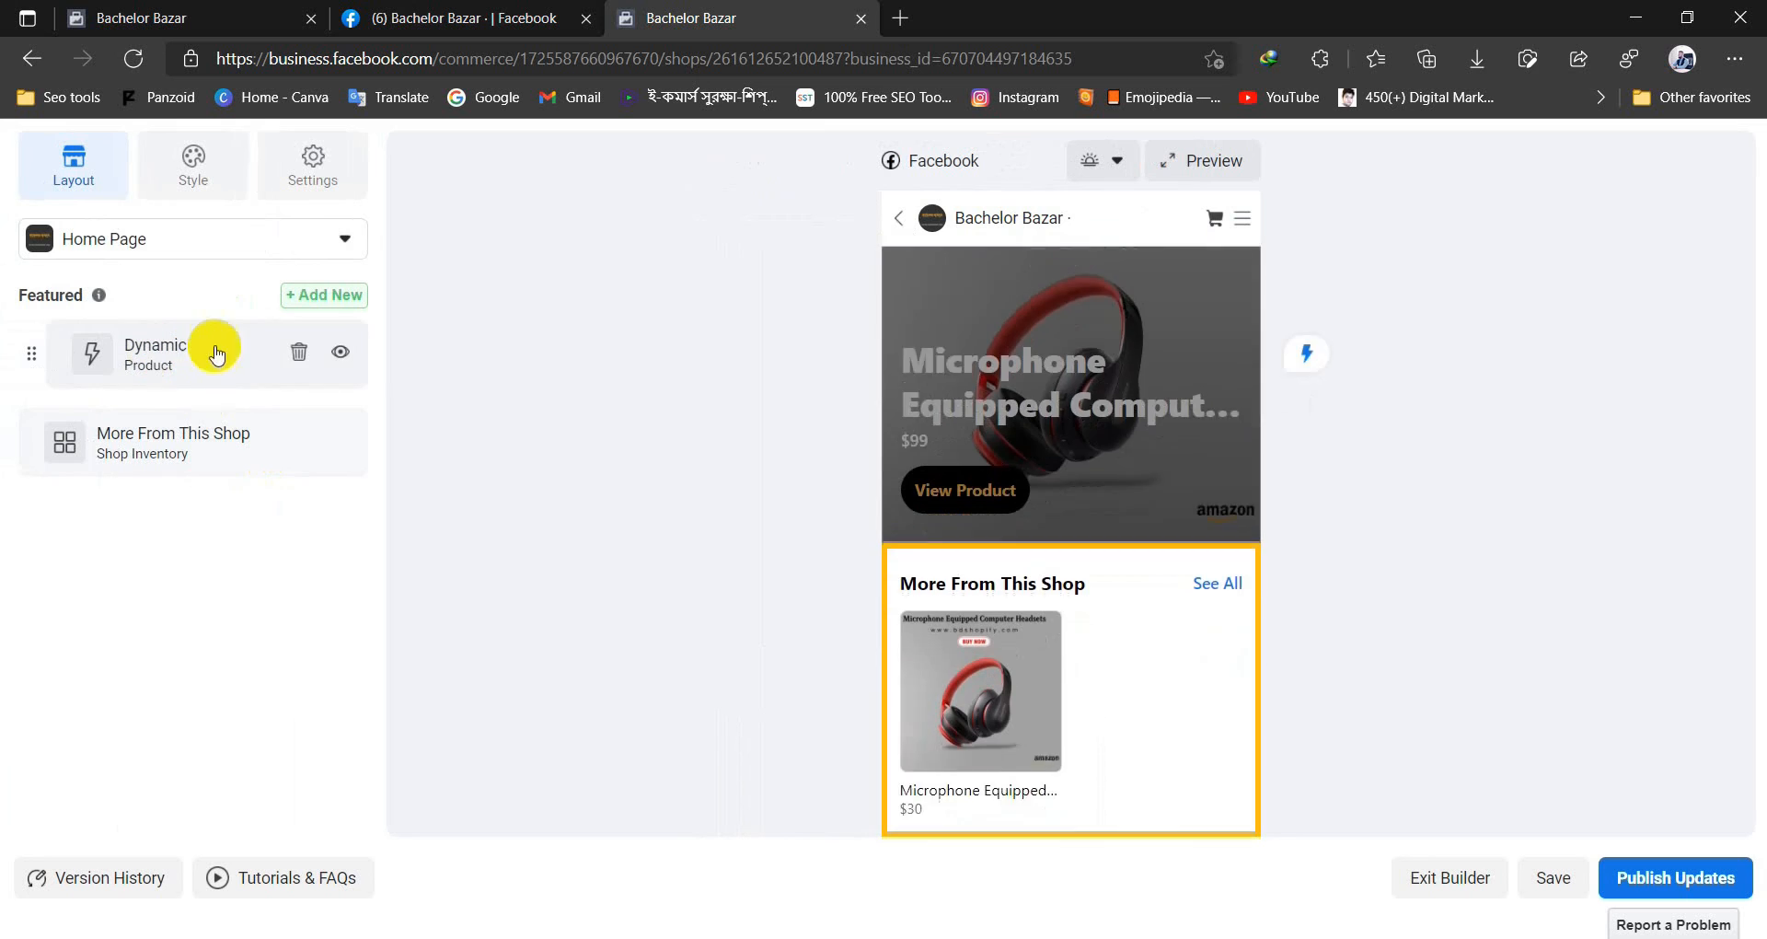
- Inspect the Headphones collection's header in the shop builder and return to the Home Page layout
left_click(110, 239)
left_click(110, 331)
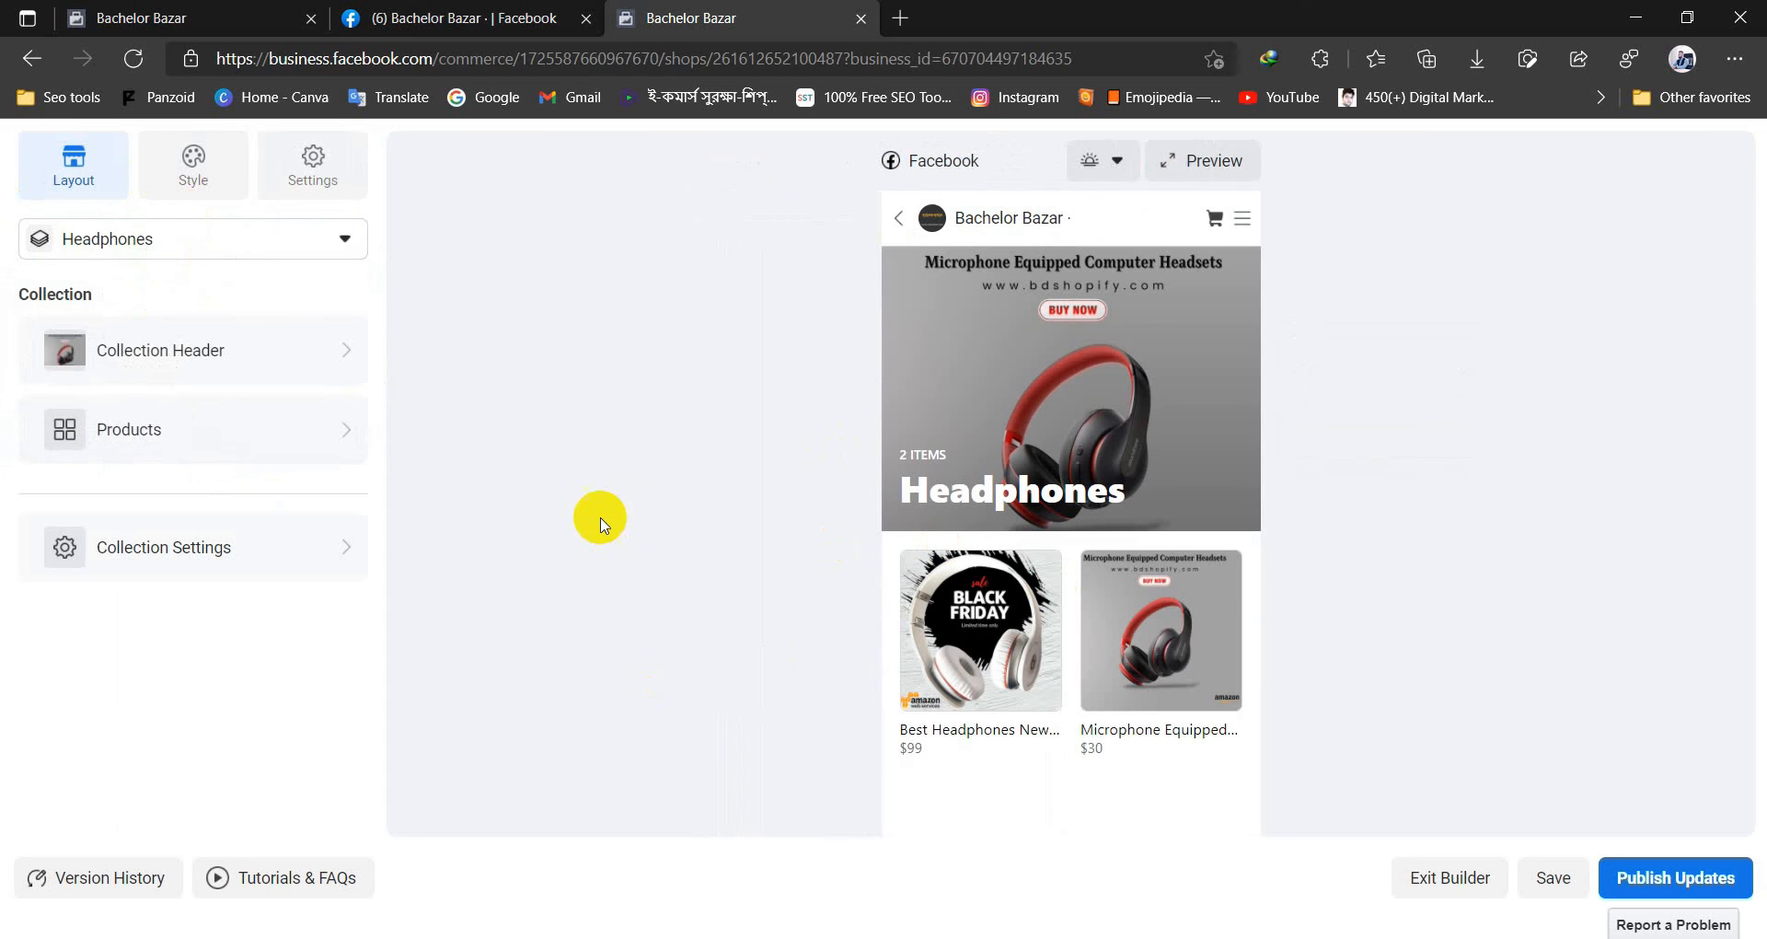
left_click(185, 342)
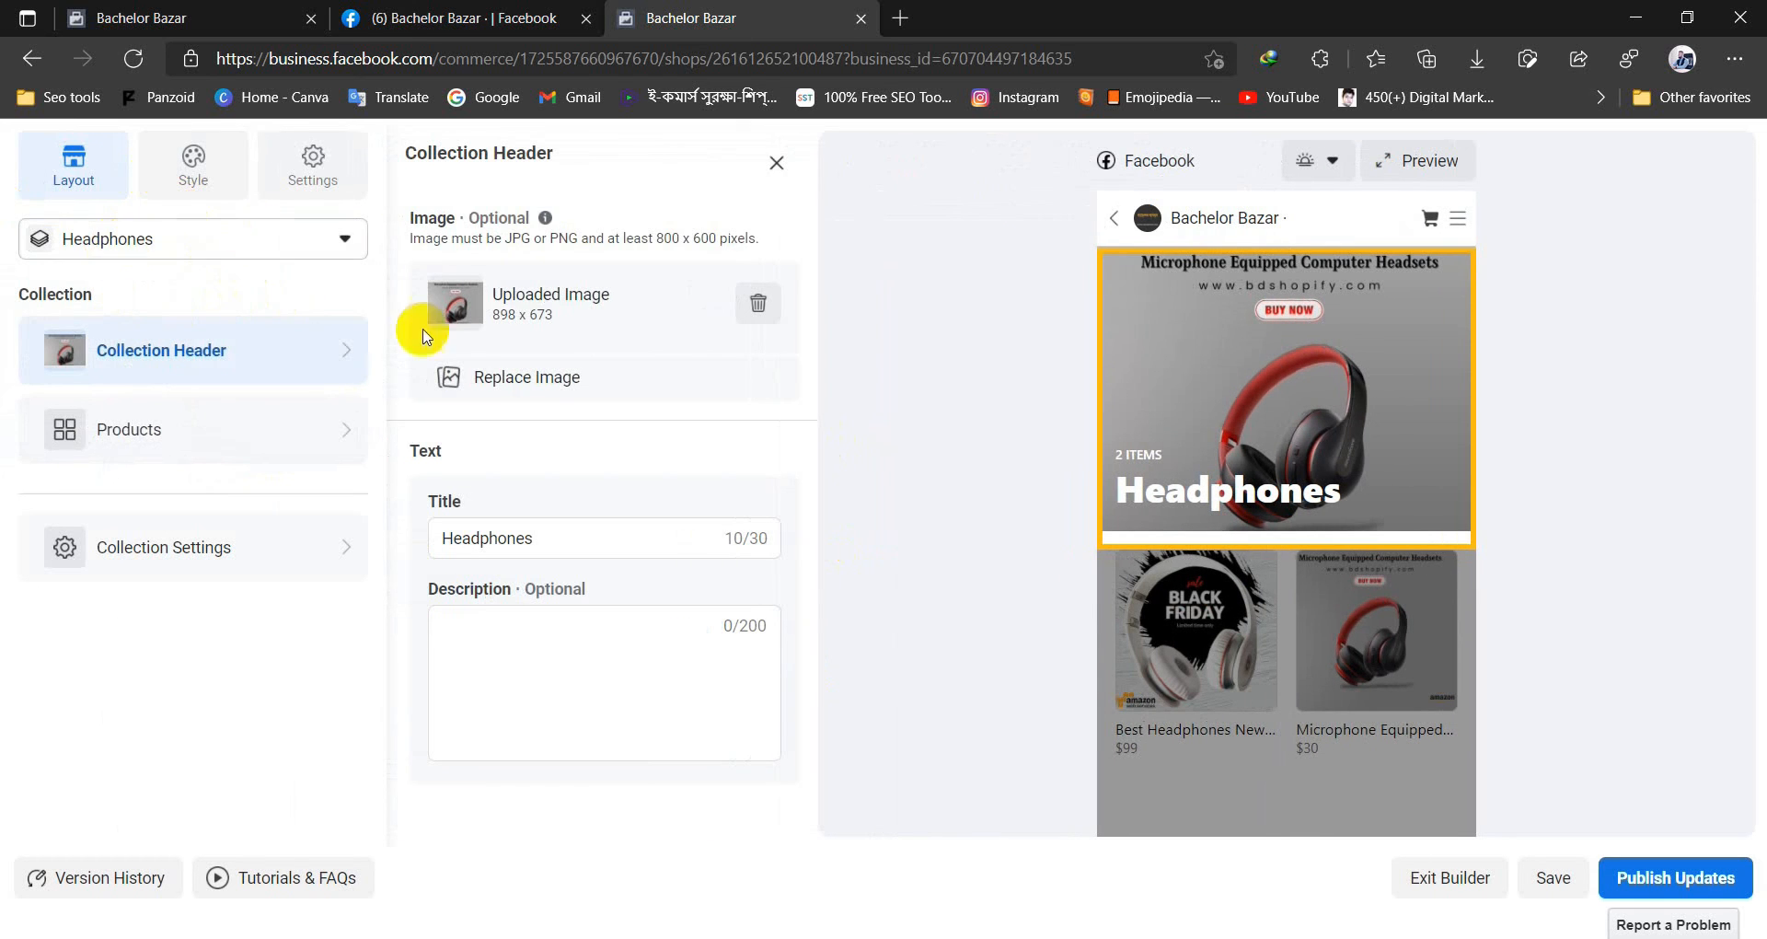
left_click(101, 247)
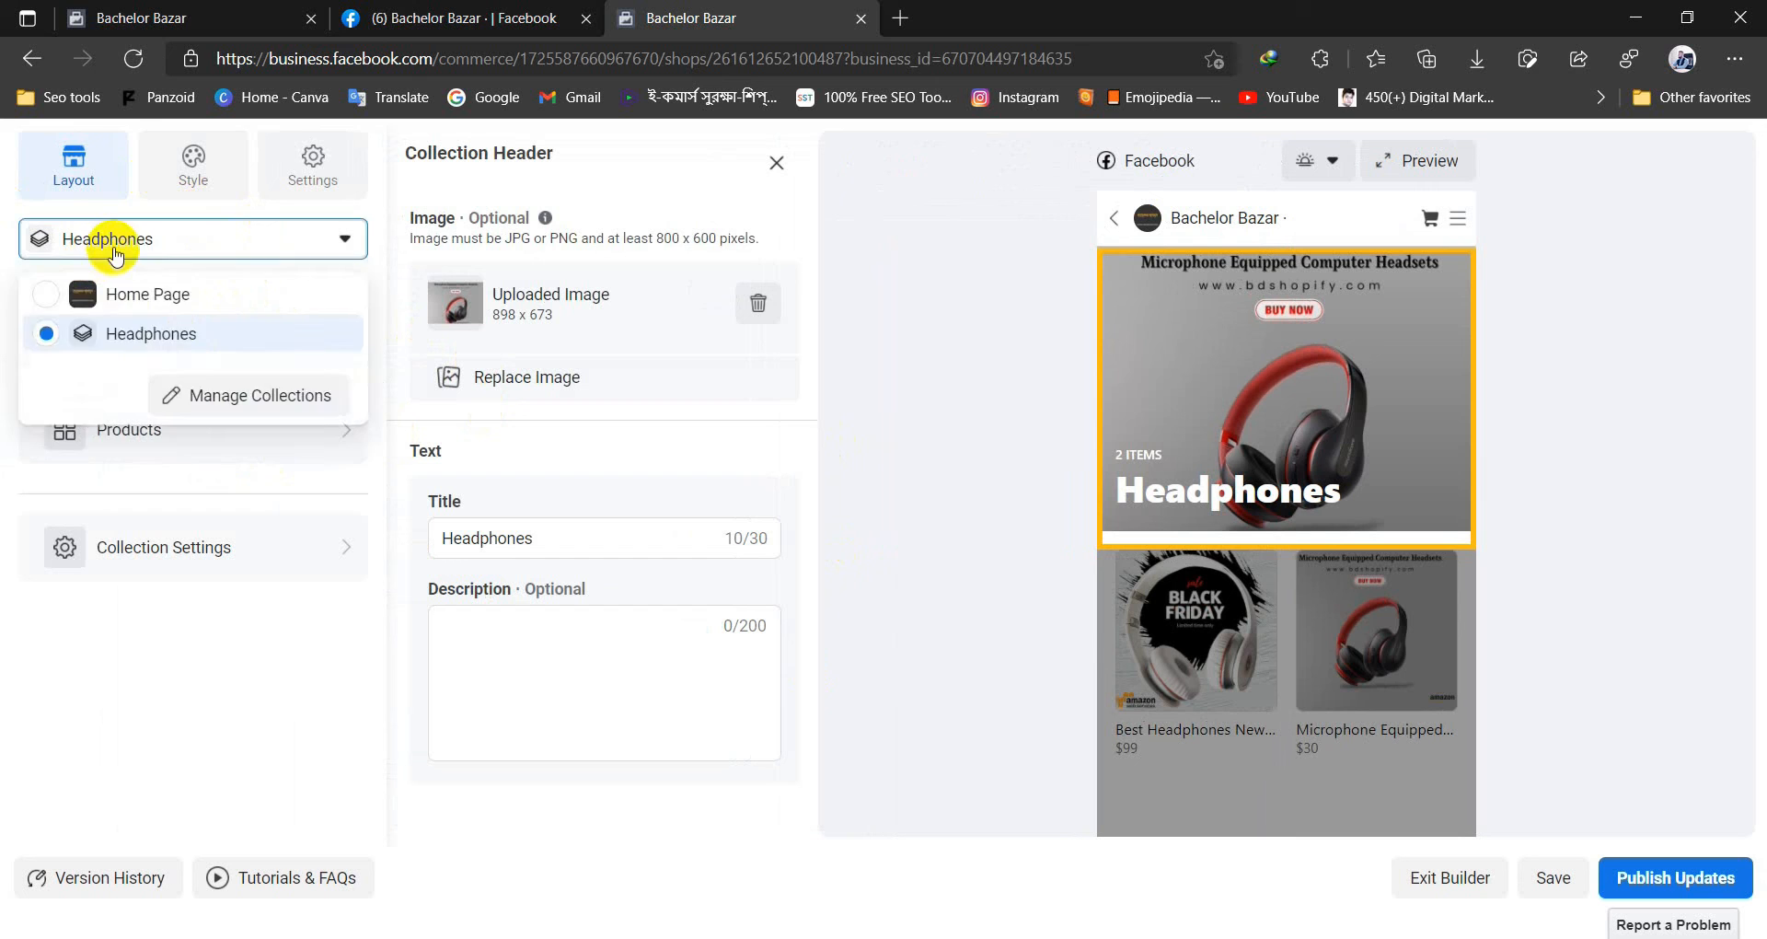
left_click(118, 241)
left_click(162, 240)
left_click(148, 294)
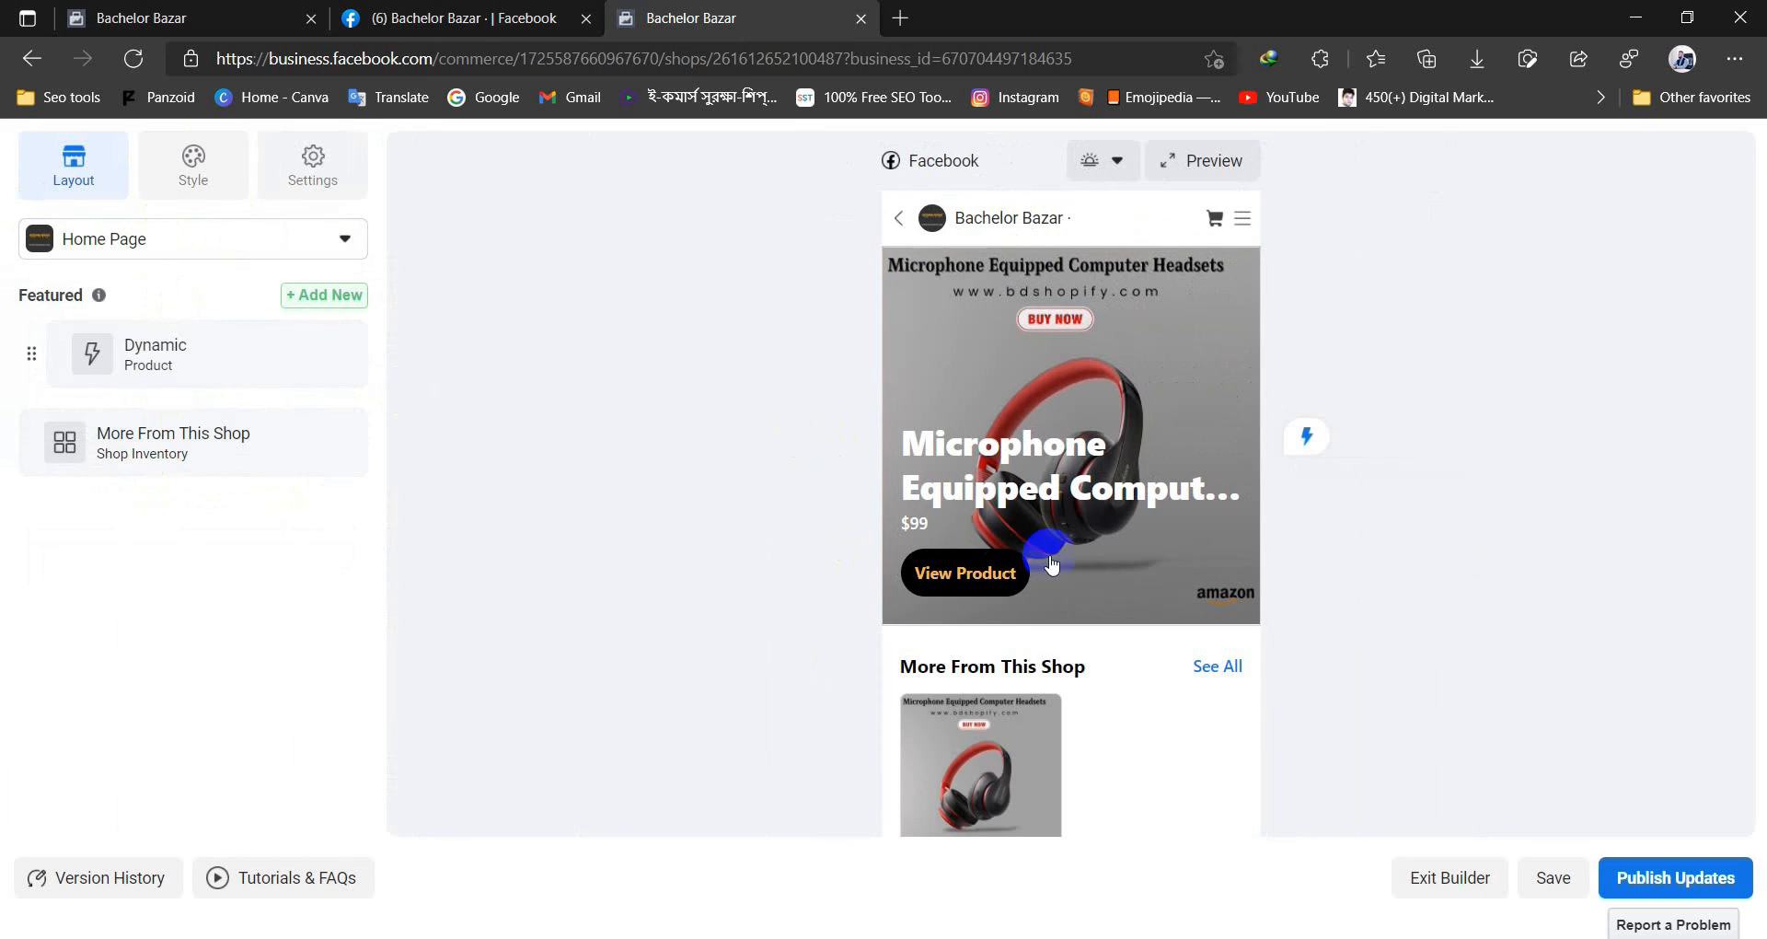
- Set the shop's button color to the blue preset #3E7DC2 in the style settings
left_click(196, 191)
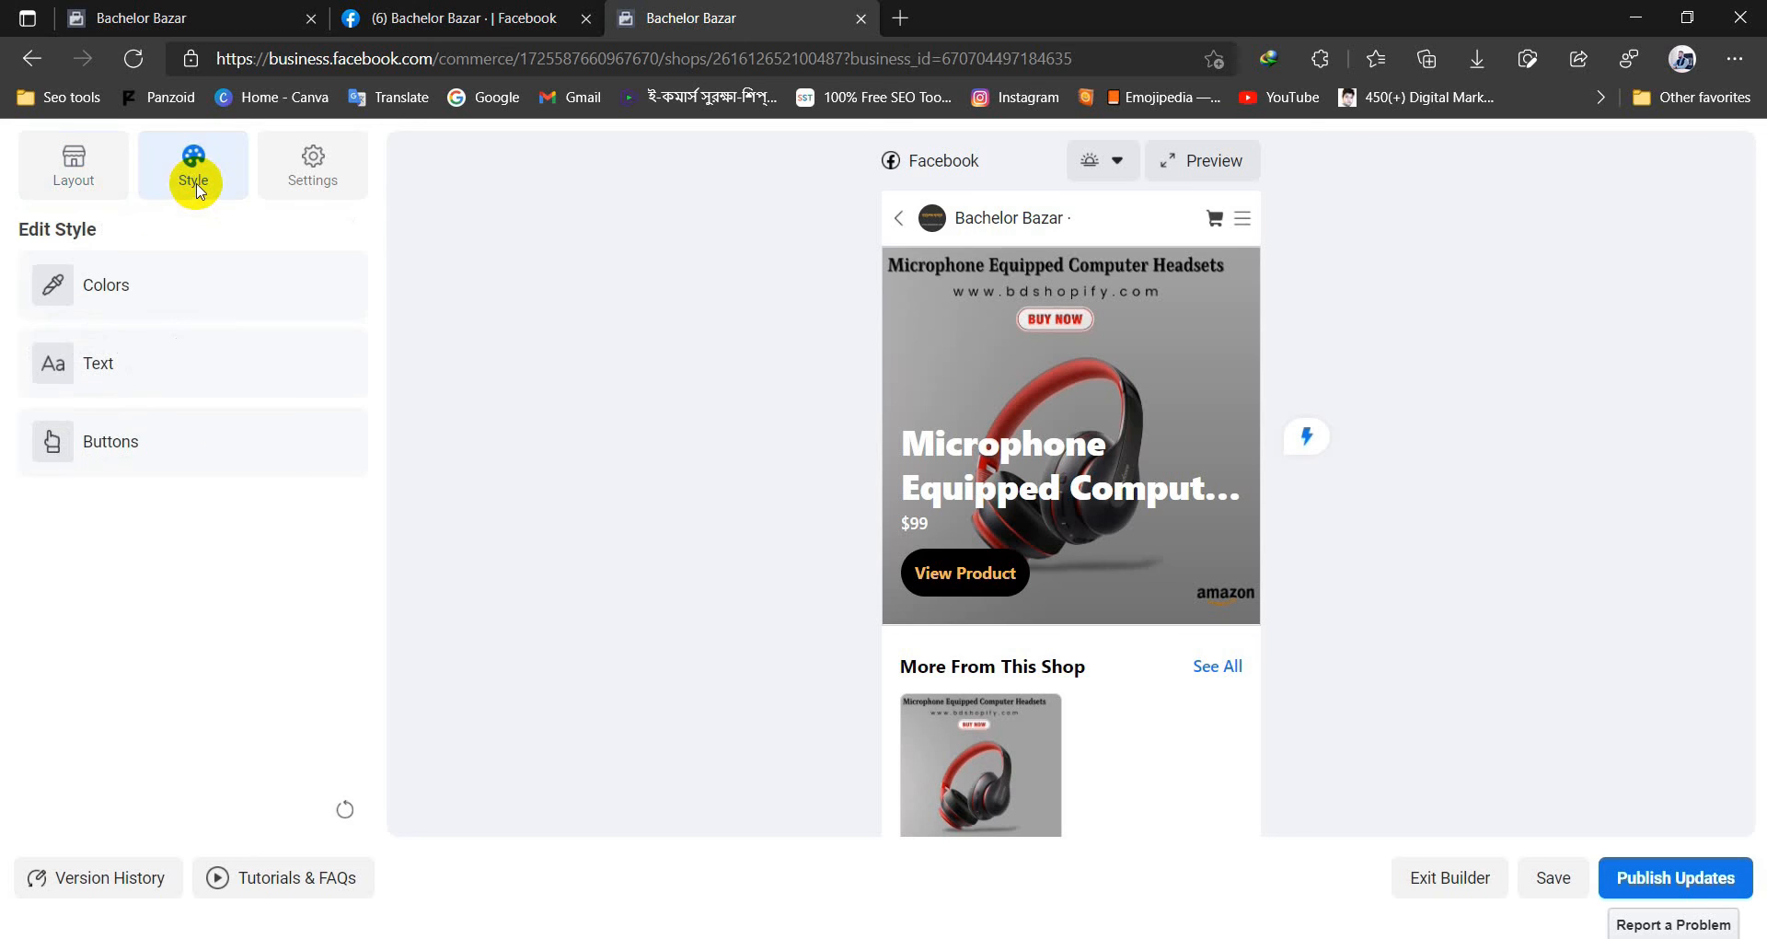
left_click(145, 289)
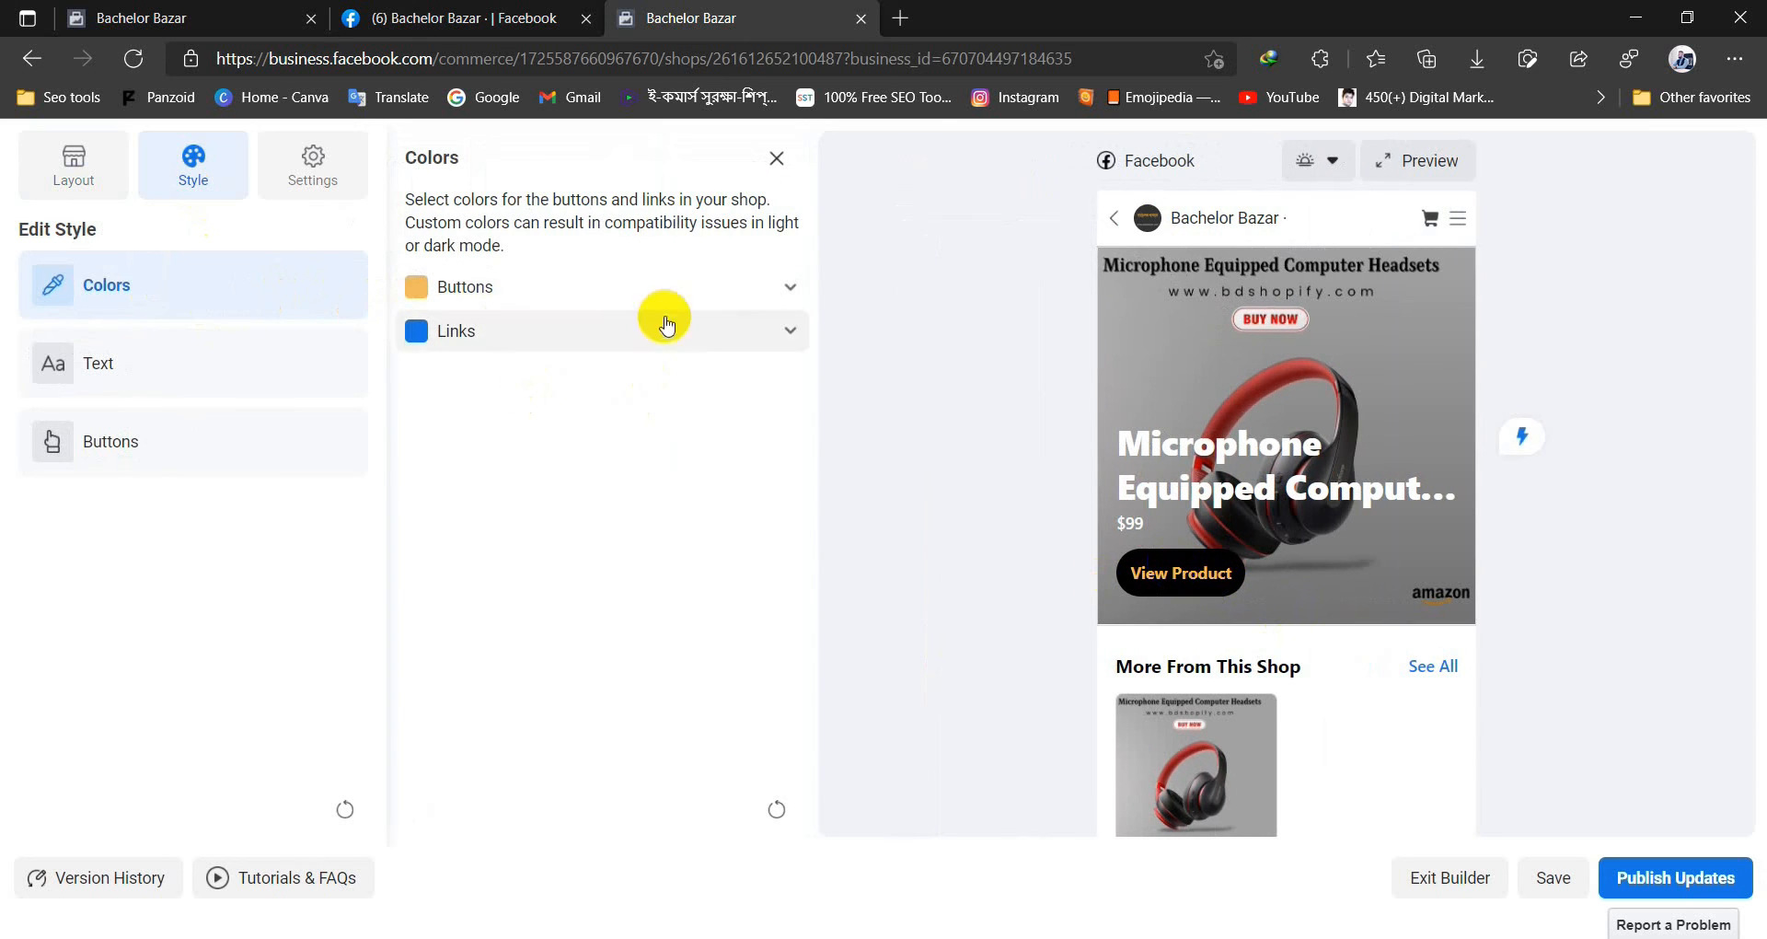
left_click(516, 286)
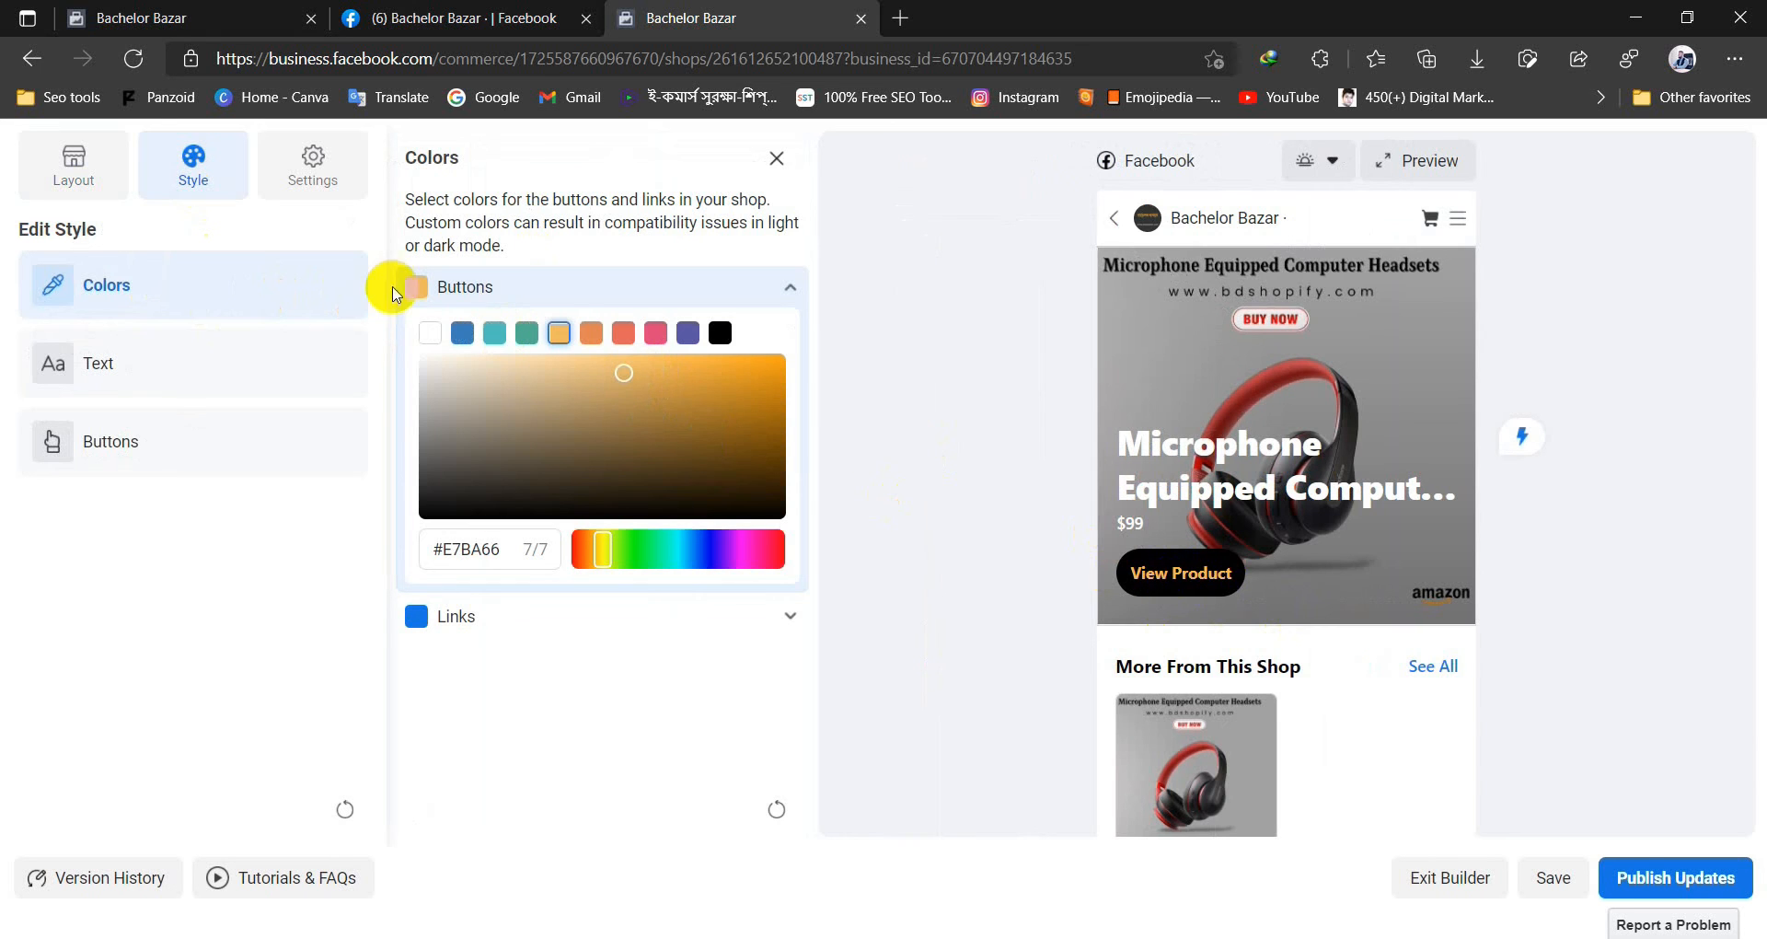
left_click(470, 336)
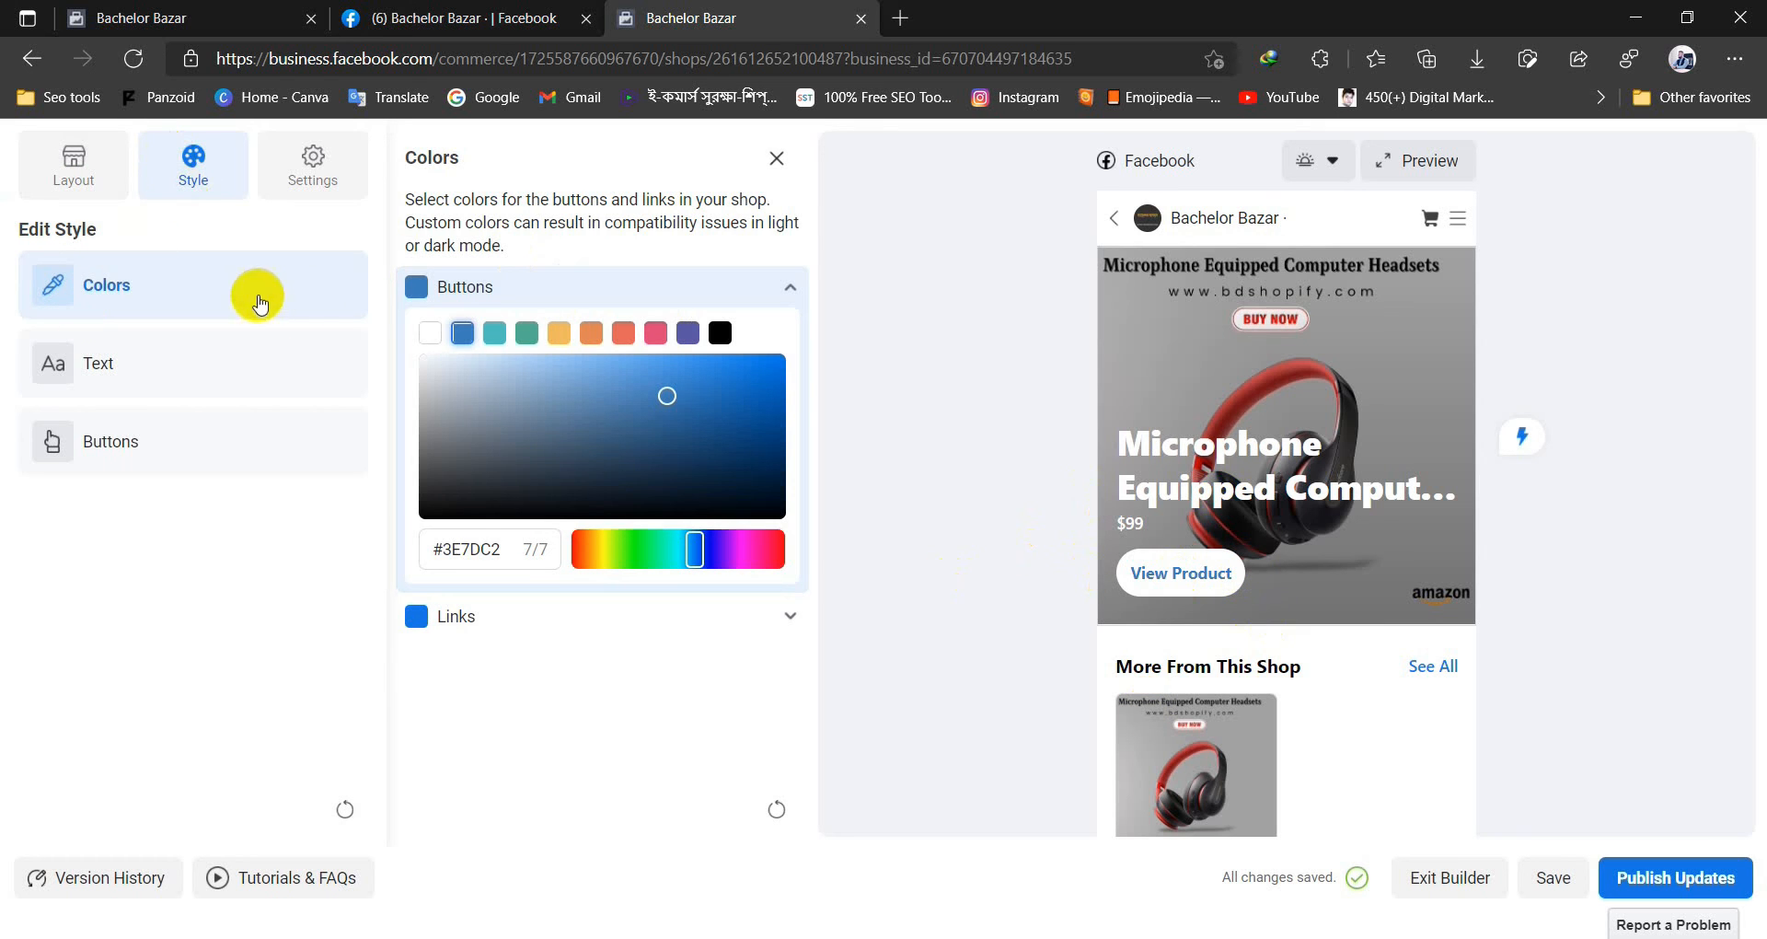
- Try the Normal title size for the shop's text and restore the Large size
left_click(222, 350)
left_click(506, 299)
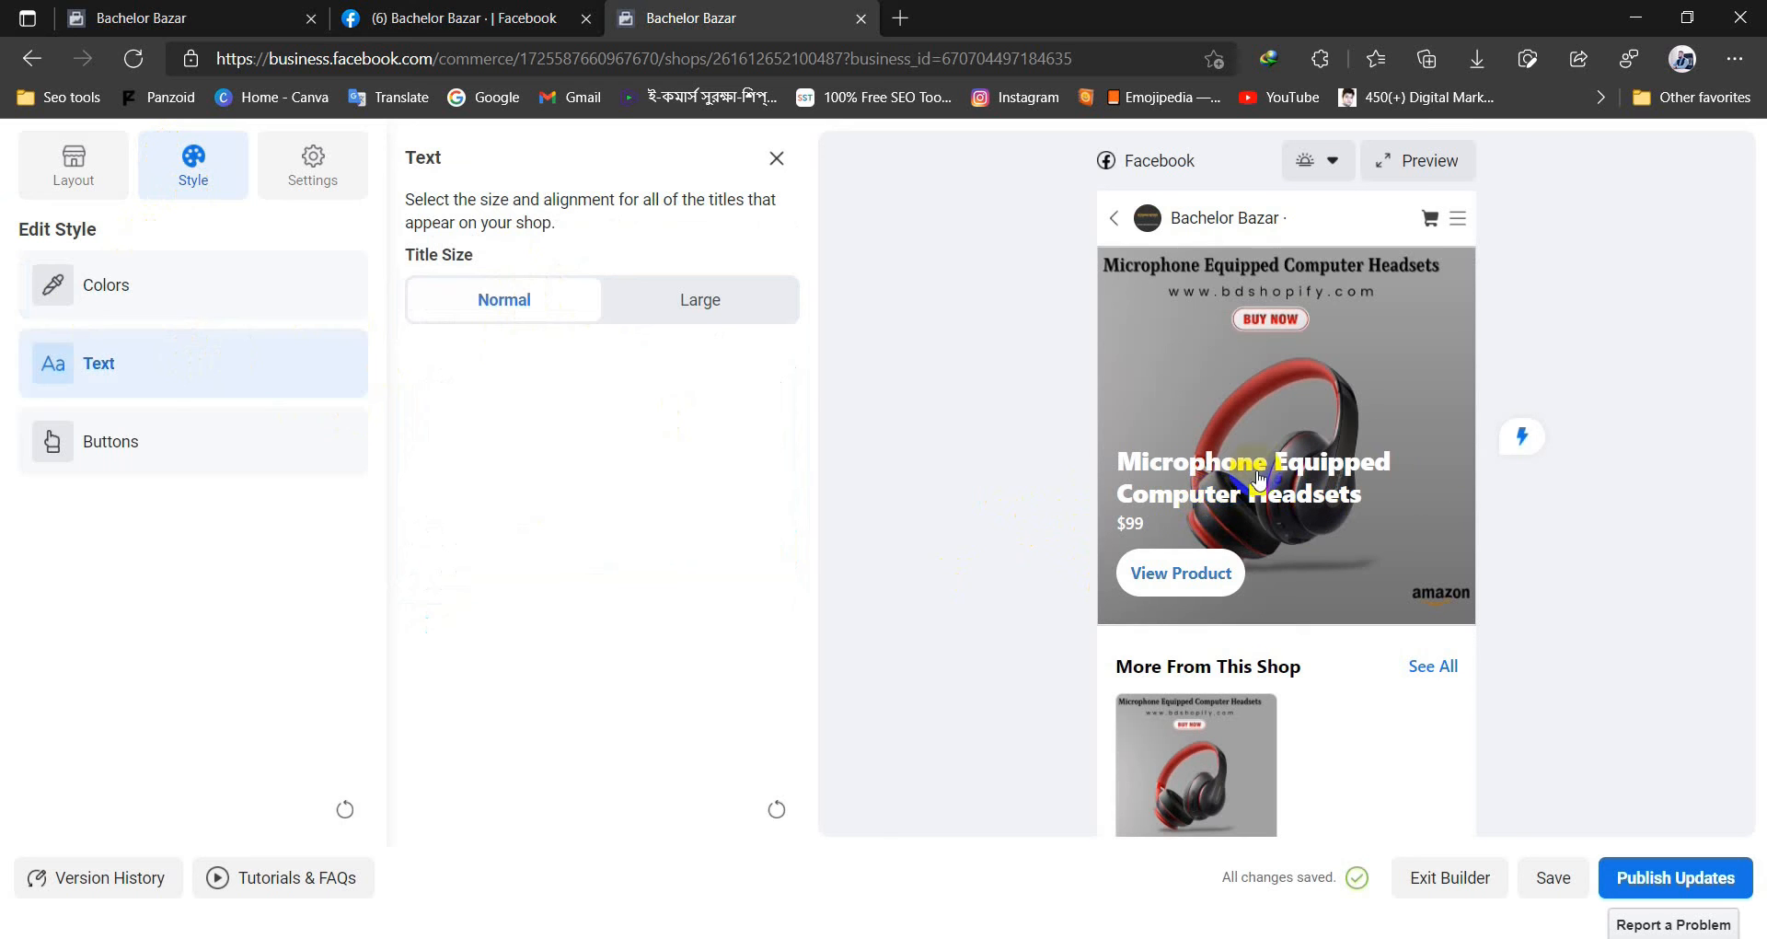
left_click(707, 313)
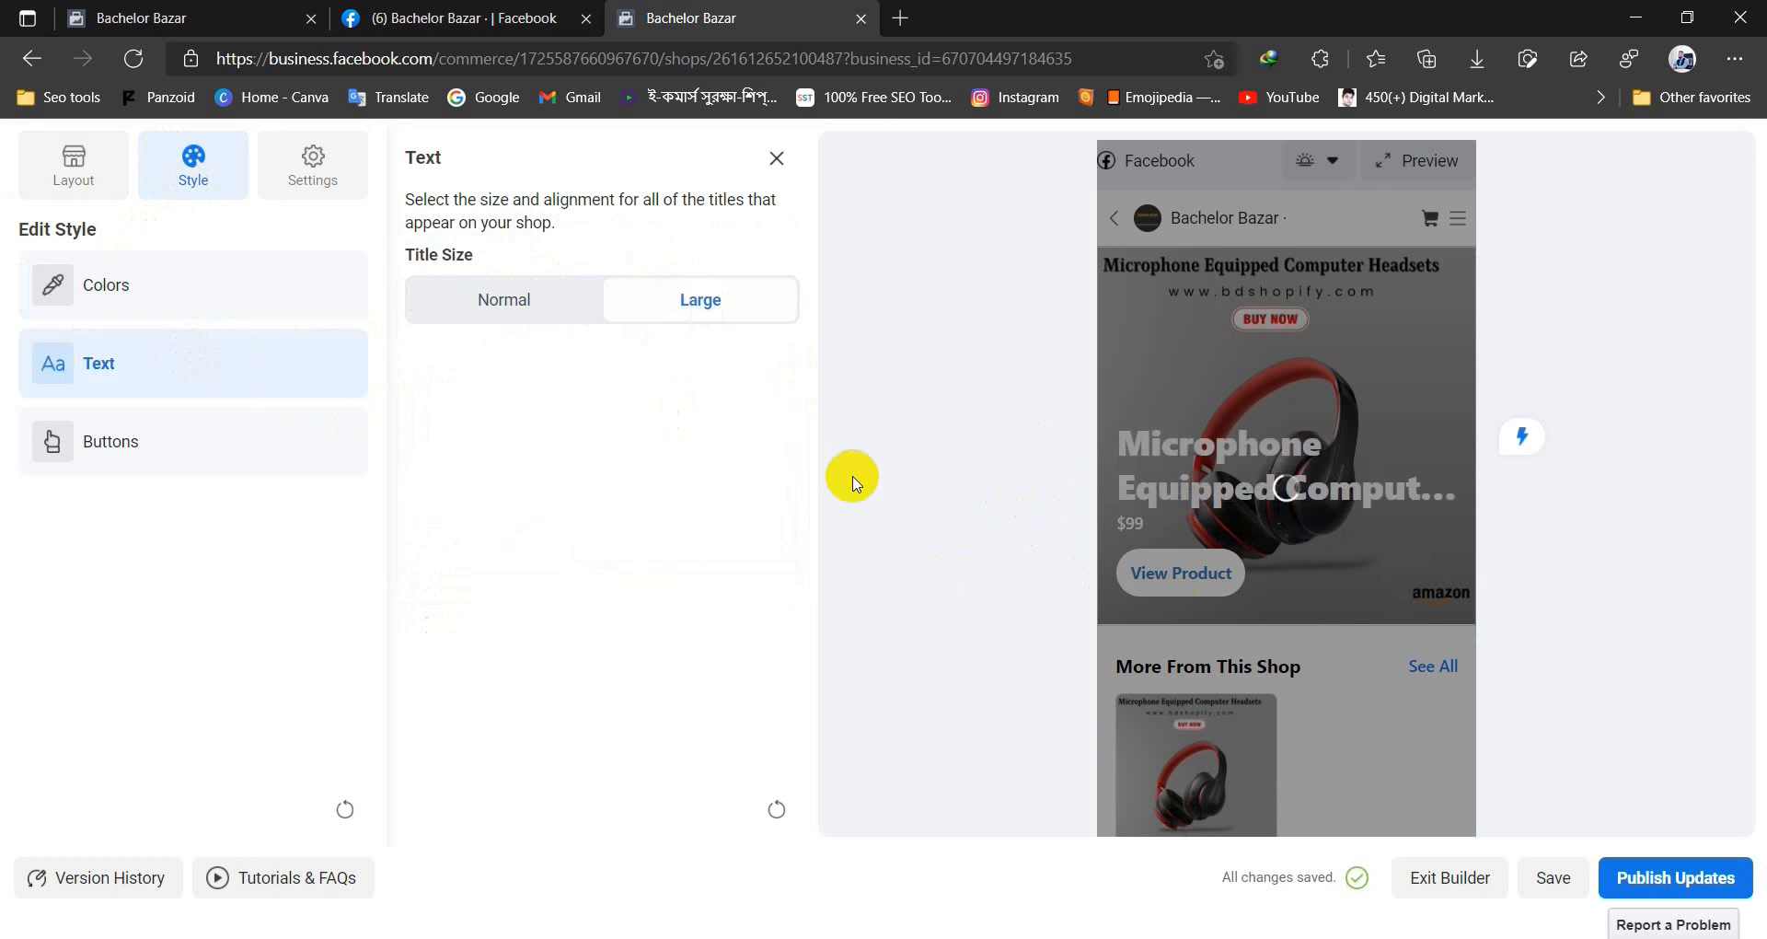
- Compare the rounded solid and outline designs for the shop's buttons and apply the rounded outline design
left_click(86, 454)
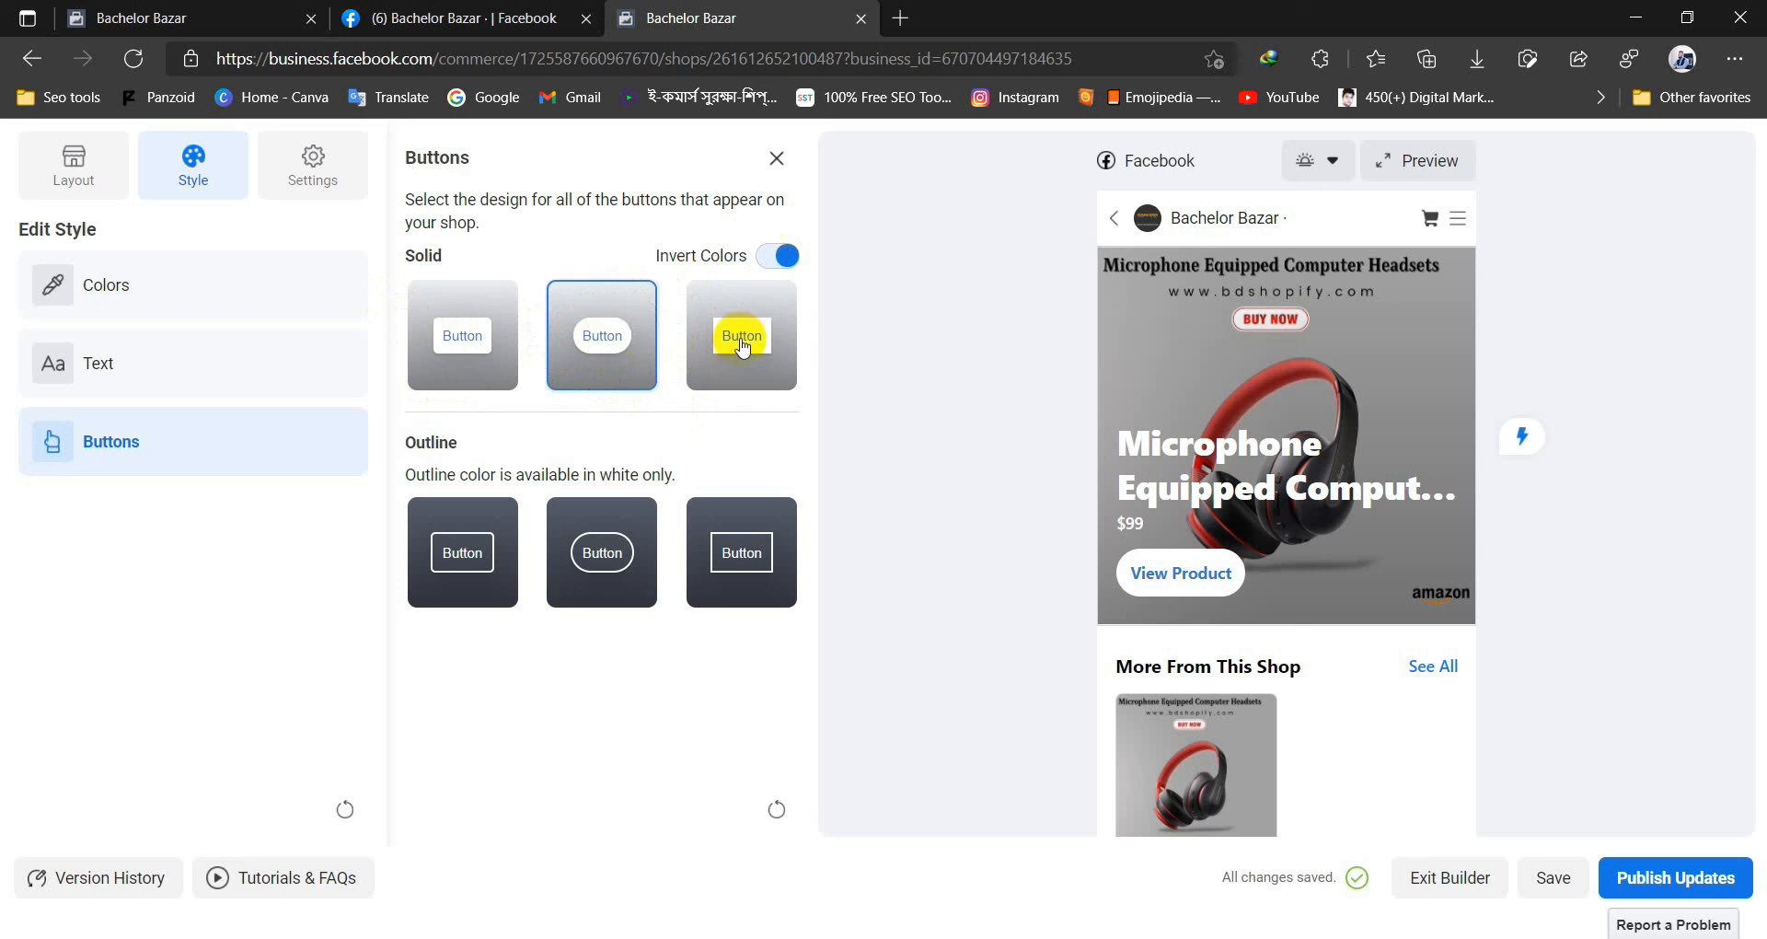
left_click(598, 553)
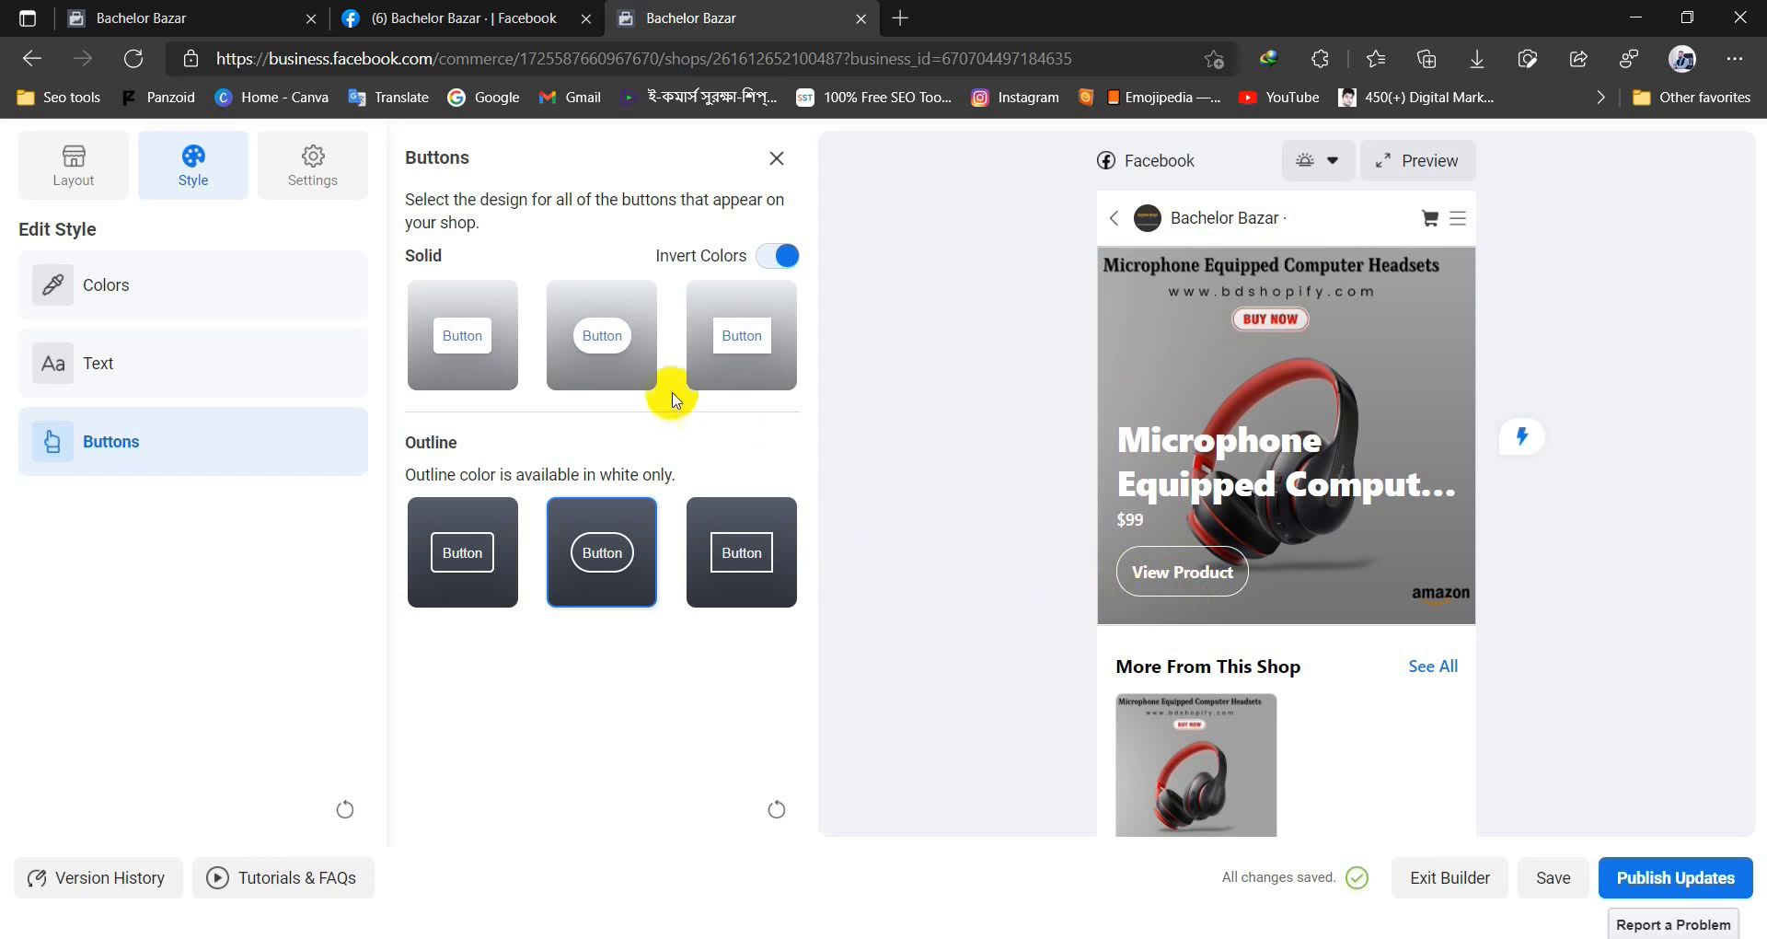
left_click(603, 335)
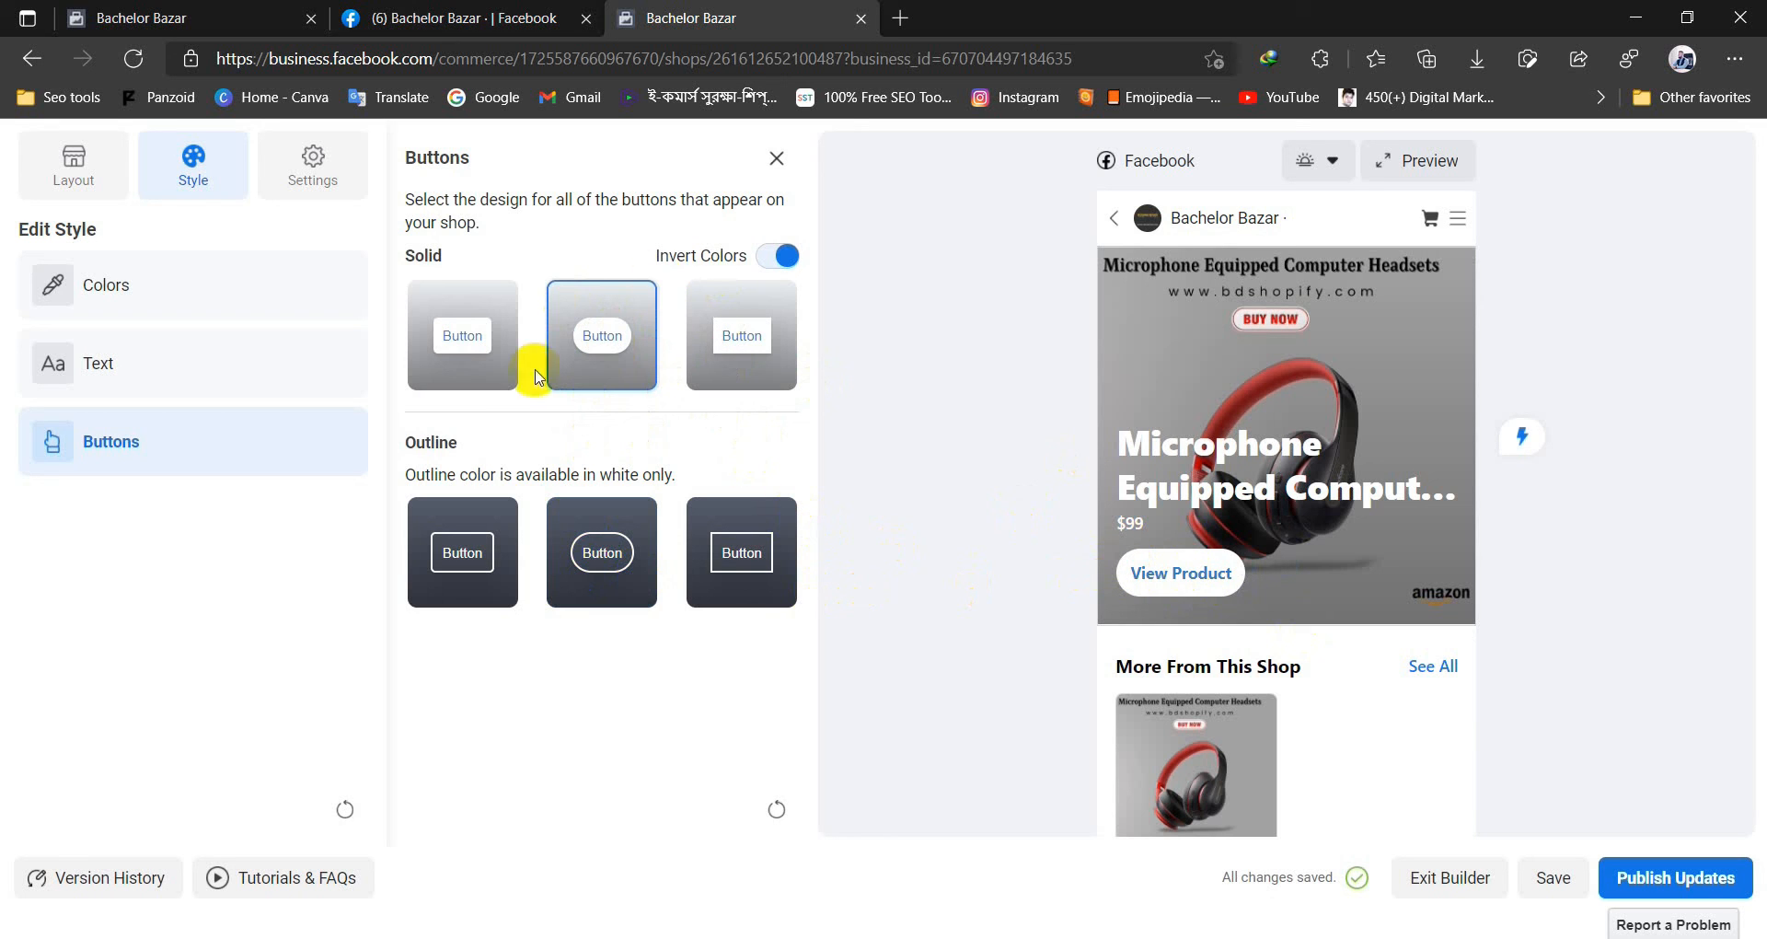
left_click(609, 577)
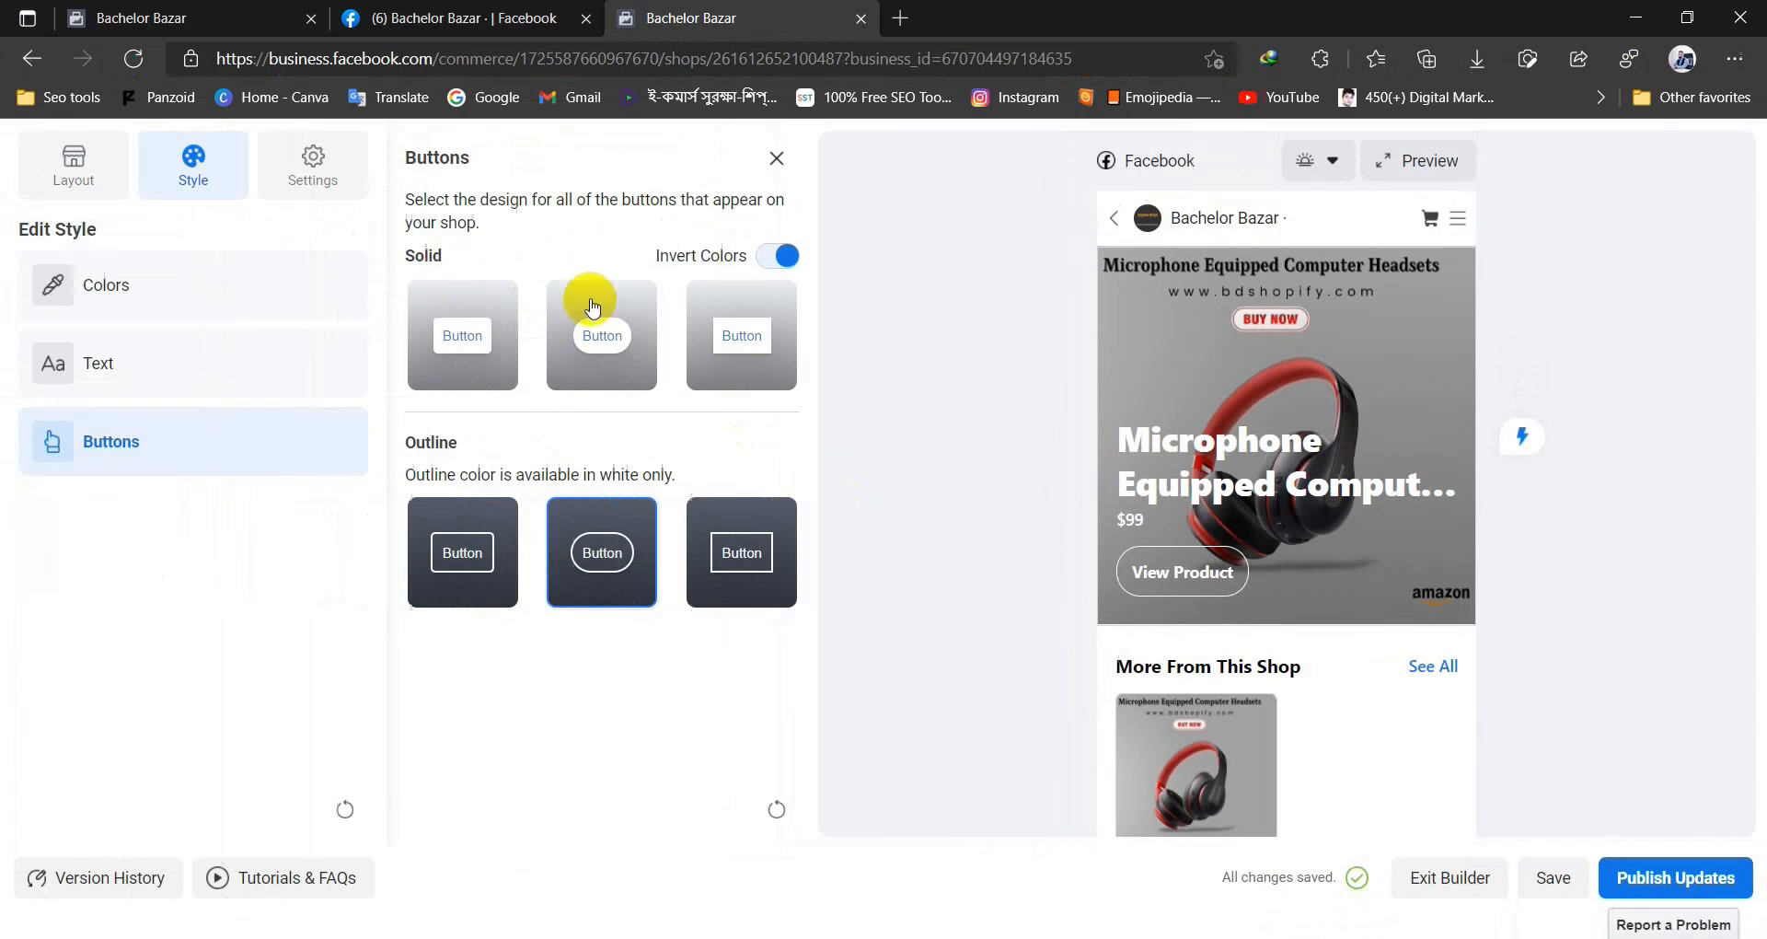
- Set the shop's inventory to All Products From Catalog and check the products in the preview
left_click(309, 168)
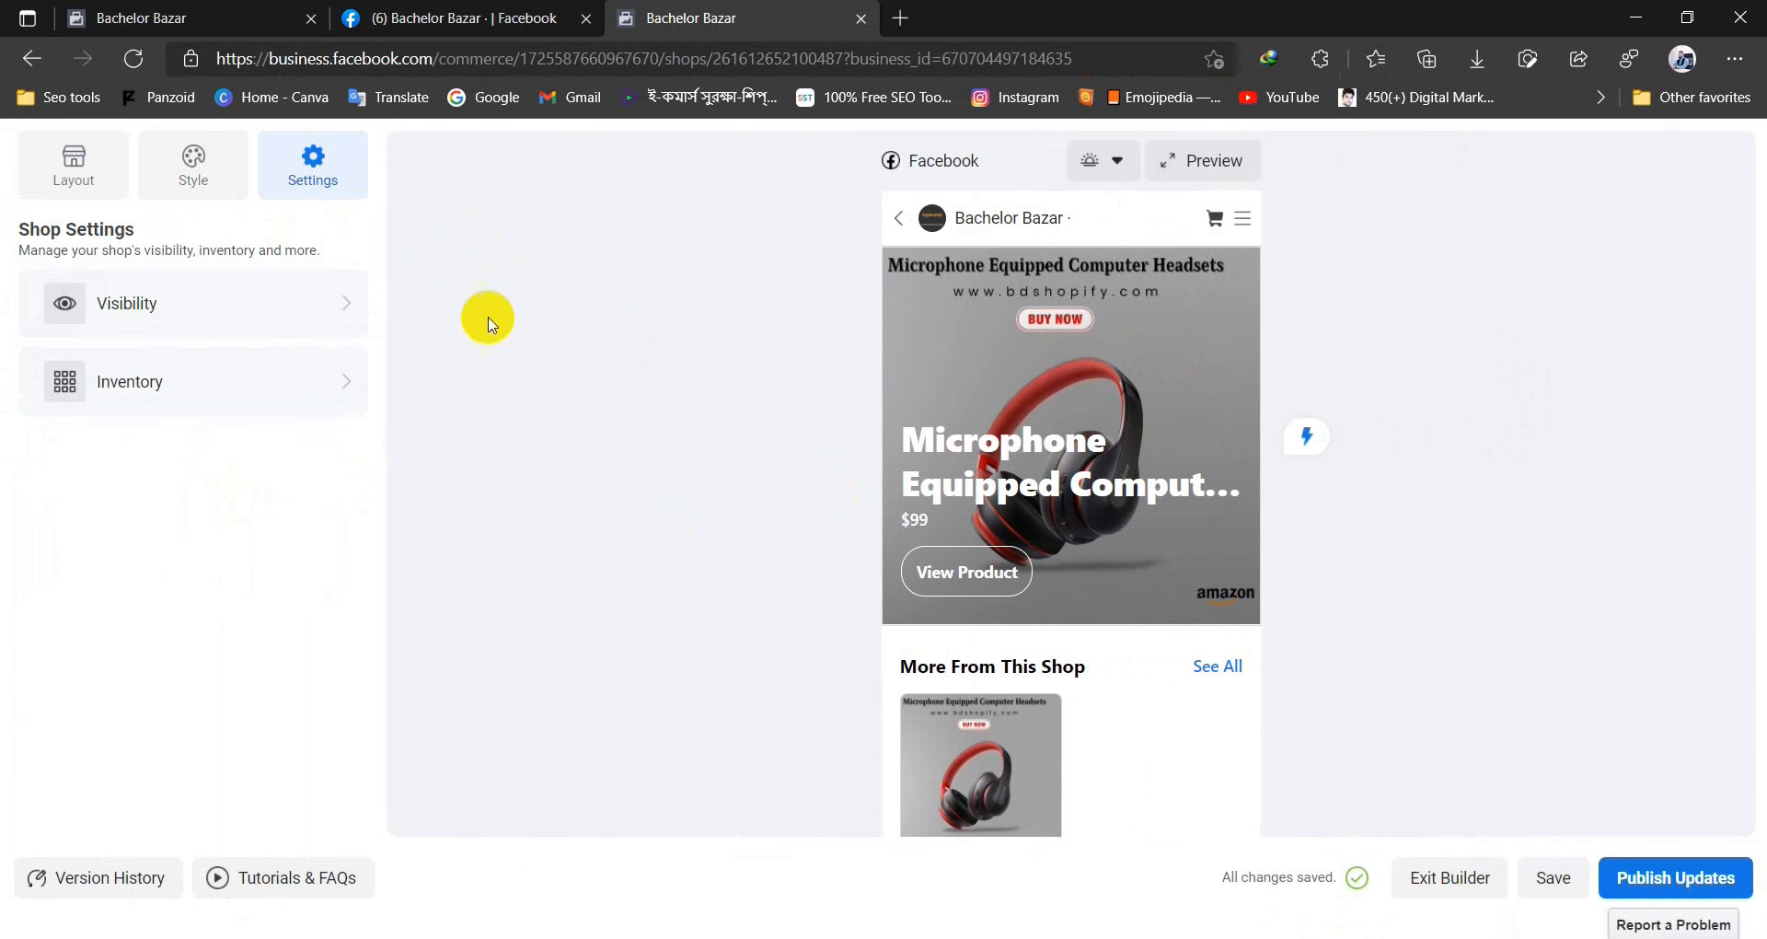
left_click(240, 398)
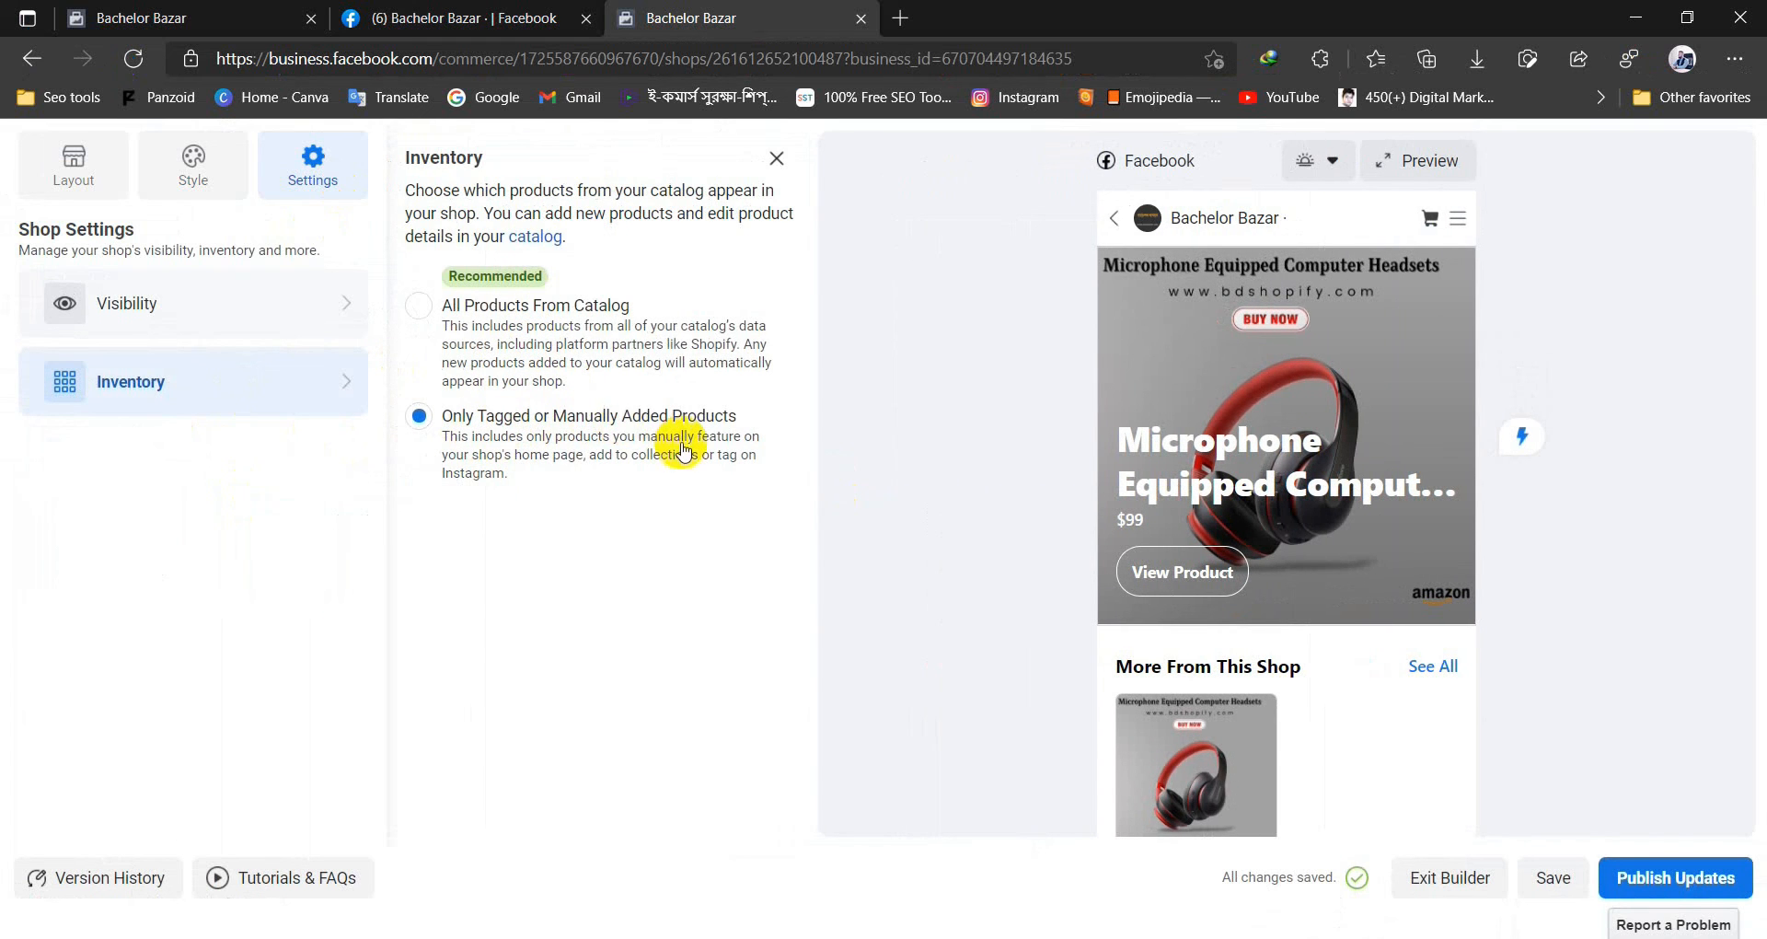
left_click(515, 332)
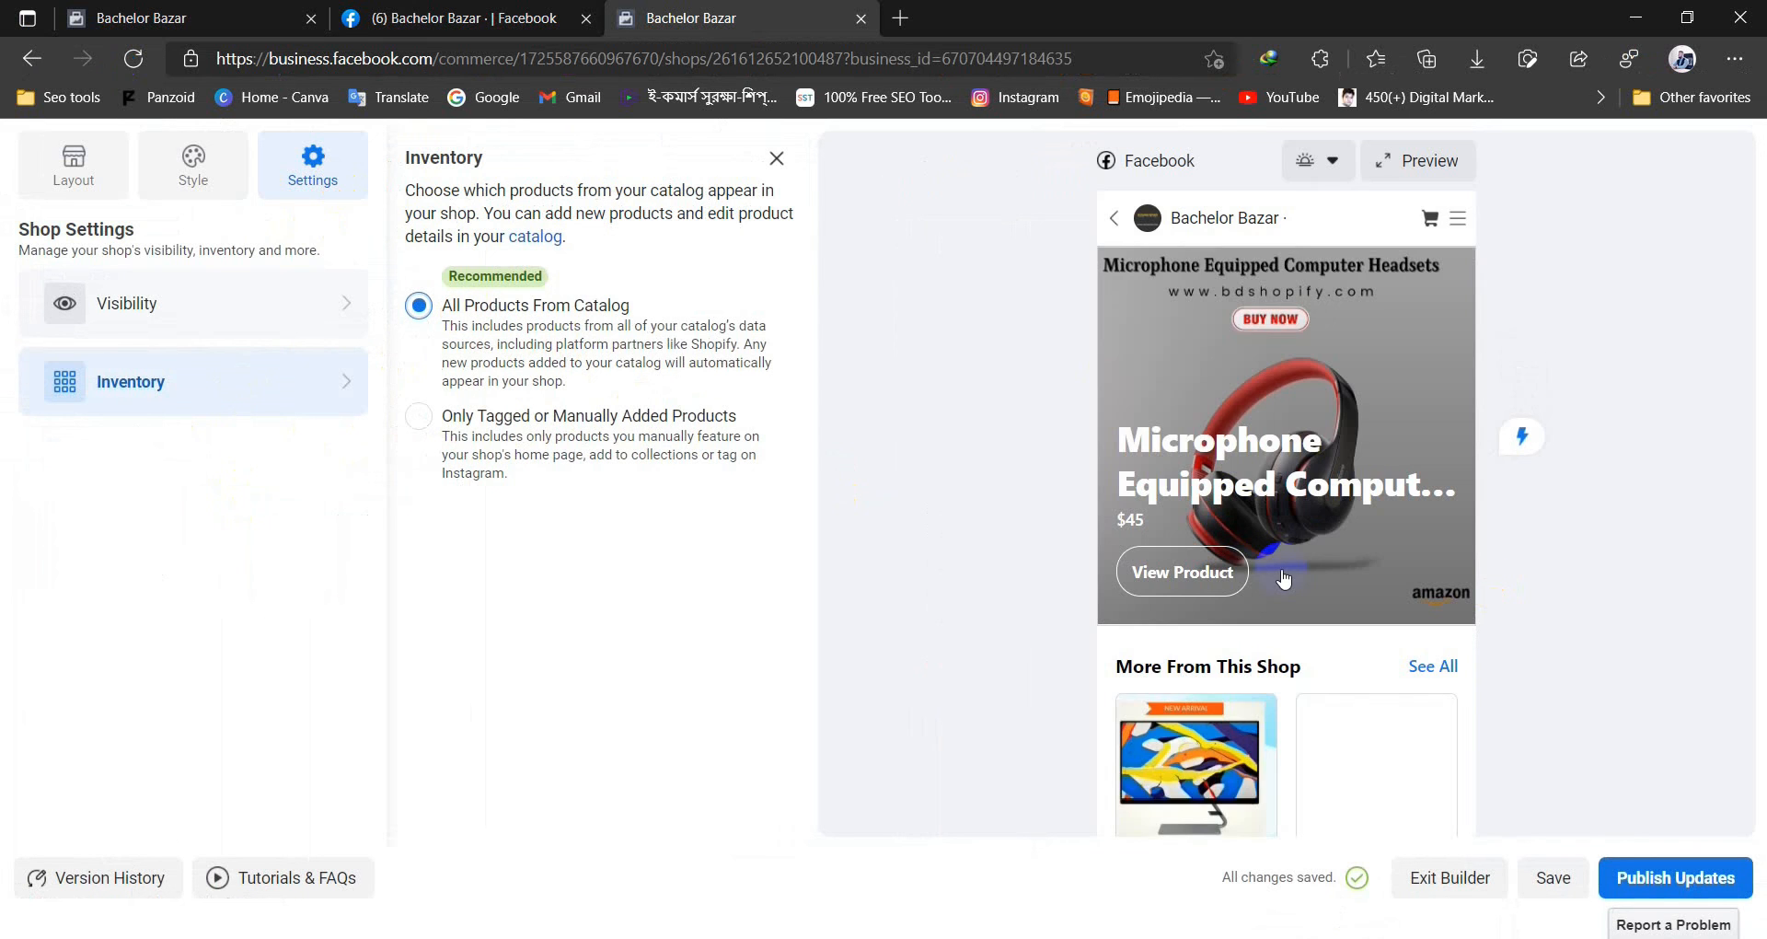
scroll(1400, 649, "down", 3)
scroll(1314, 599, "up", 3)
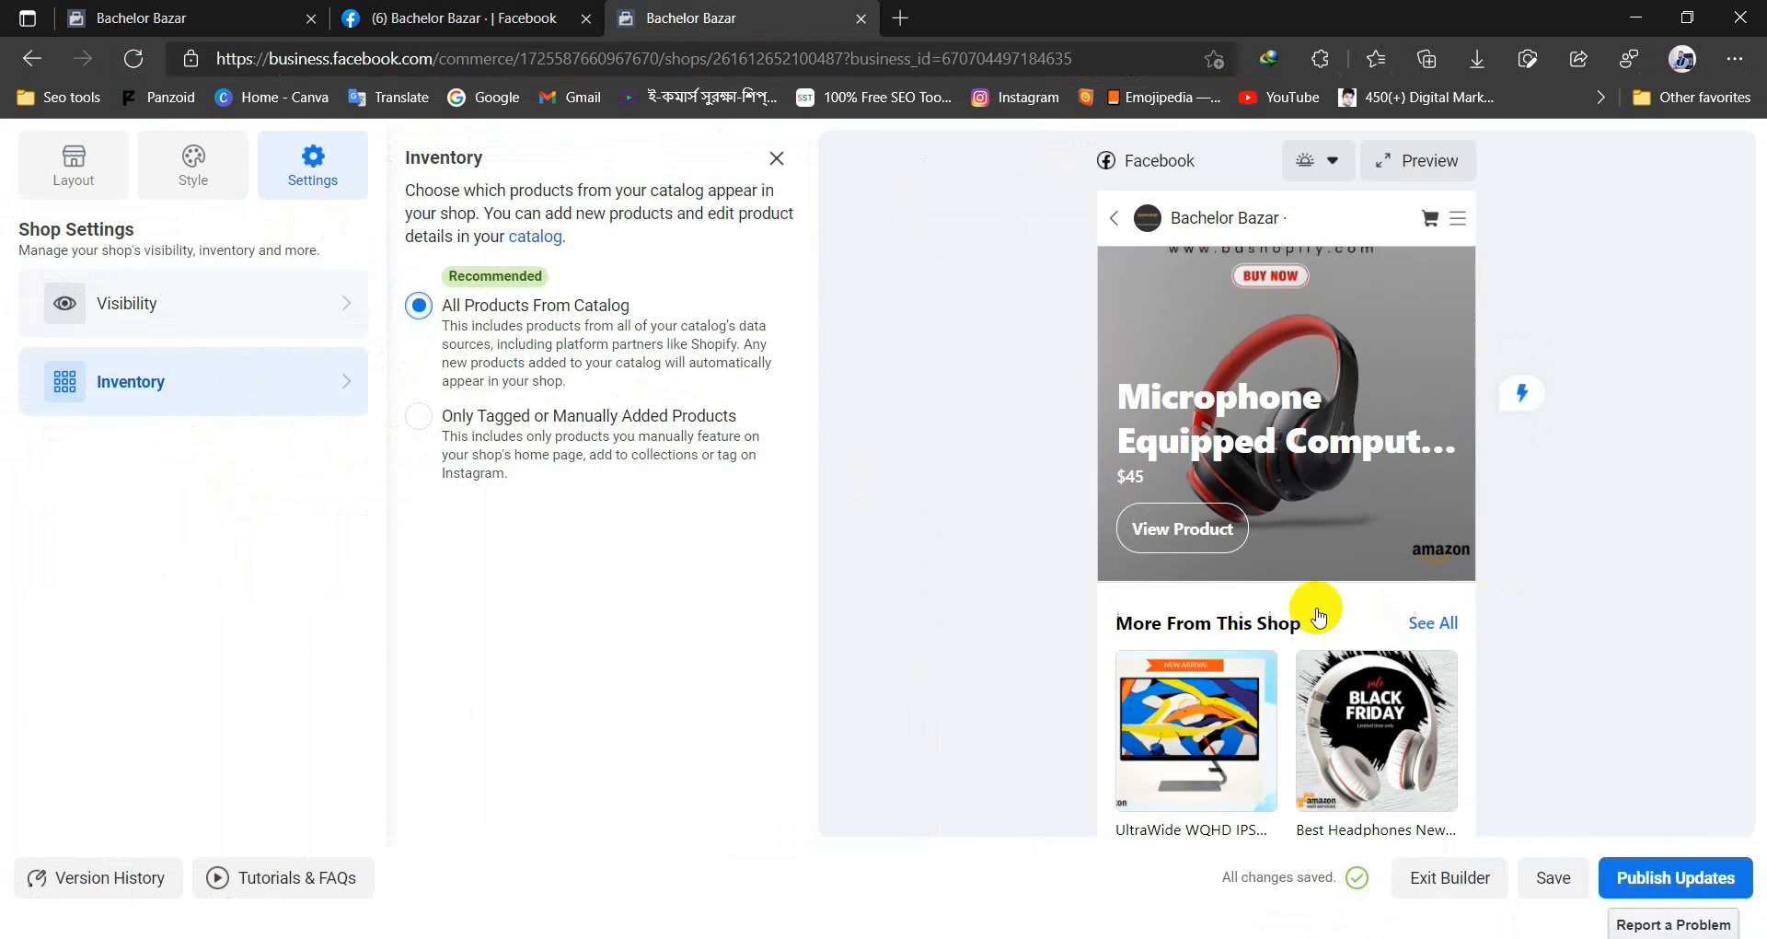
- Review the shop's Visibility settings and the dynamically selected product, and return to the Home Page layout
left_click(225, 302)
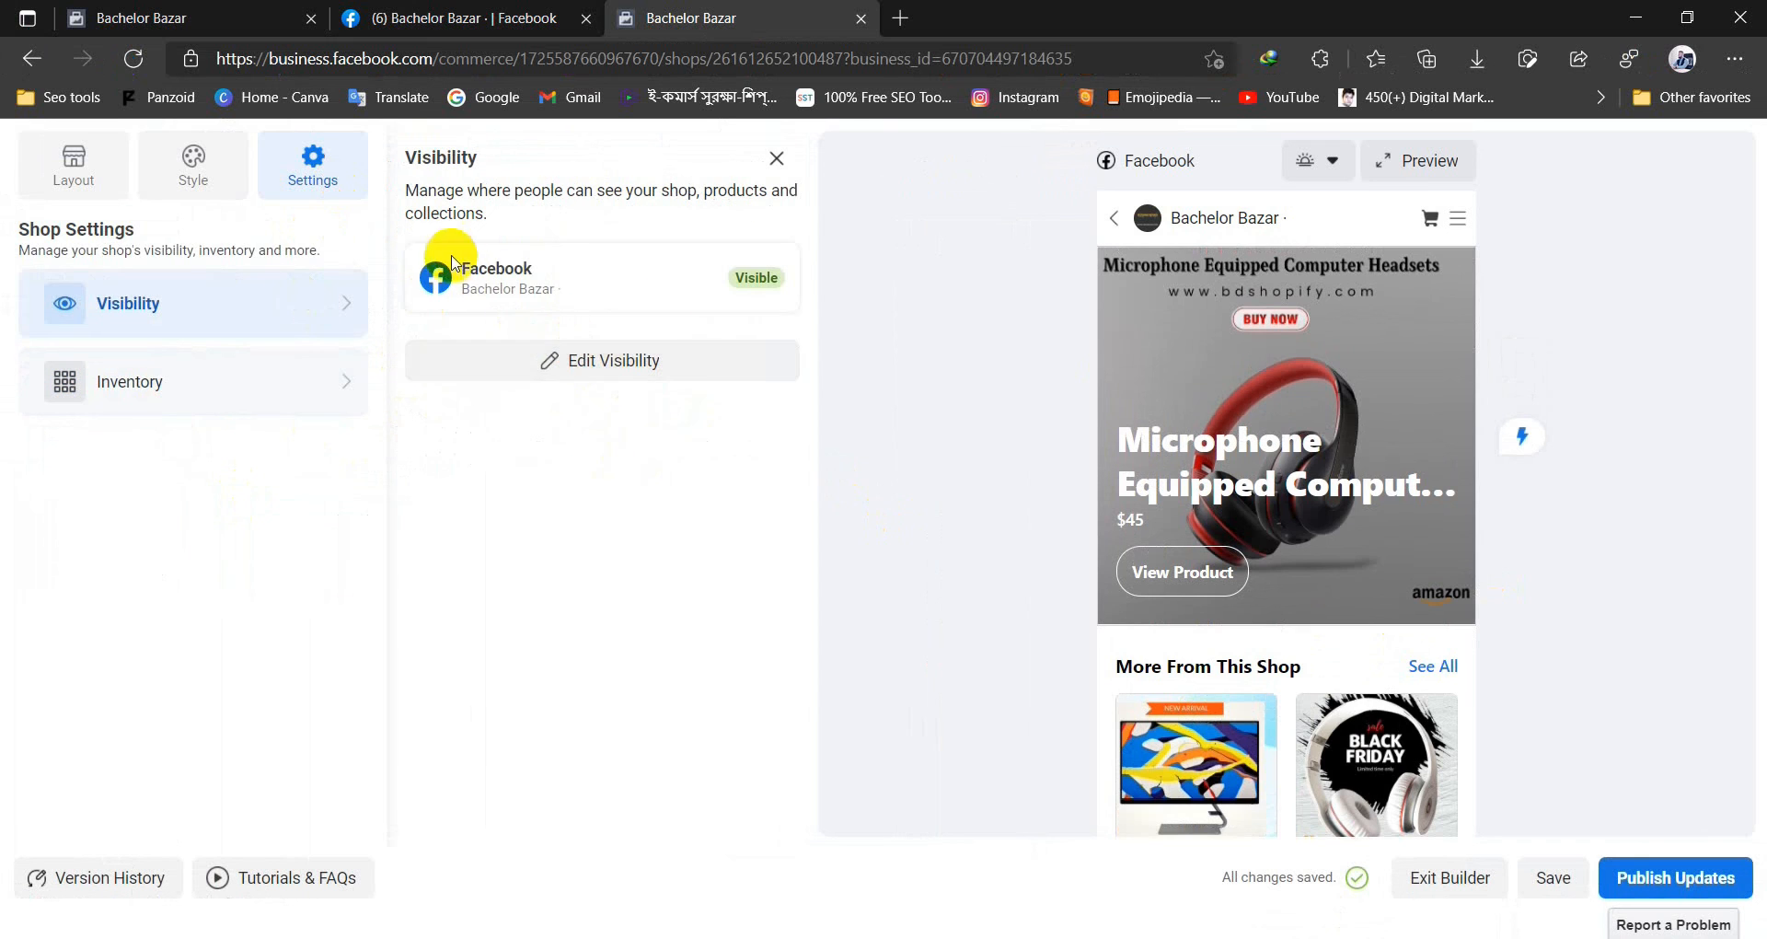
left_click(1535, 902)
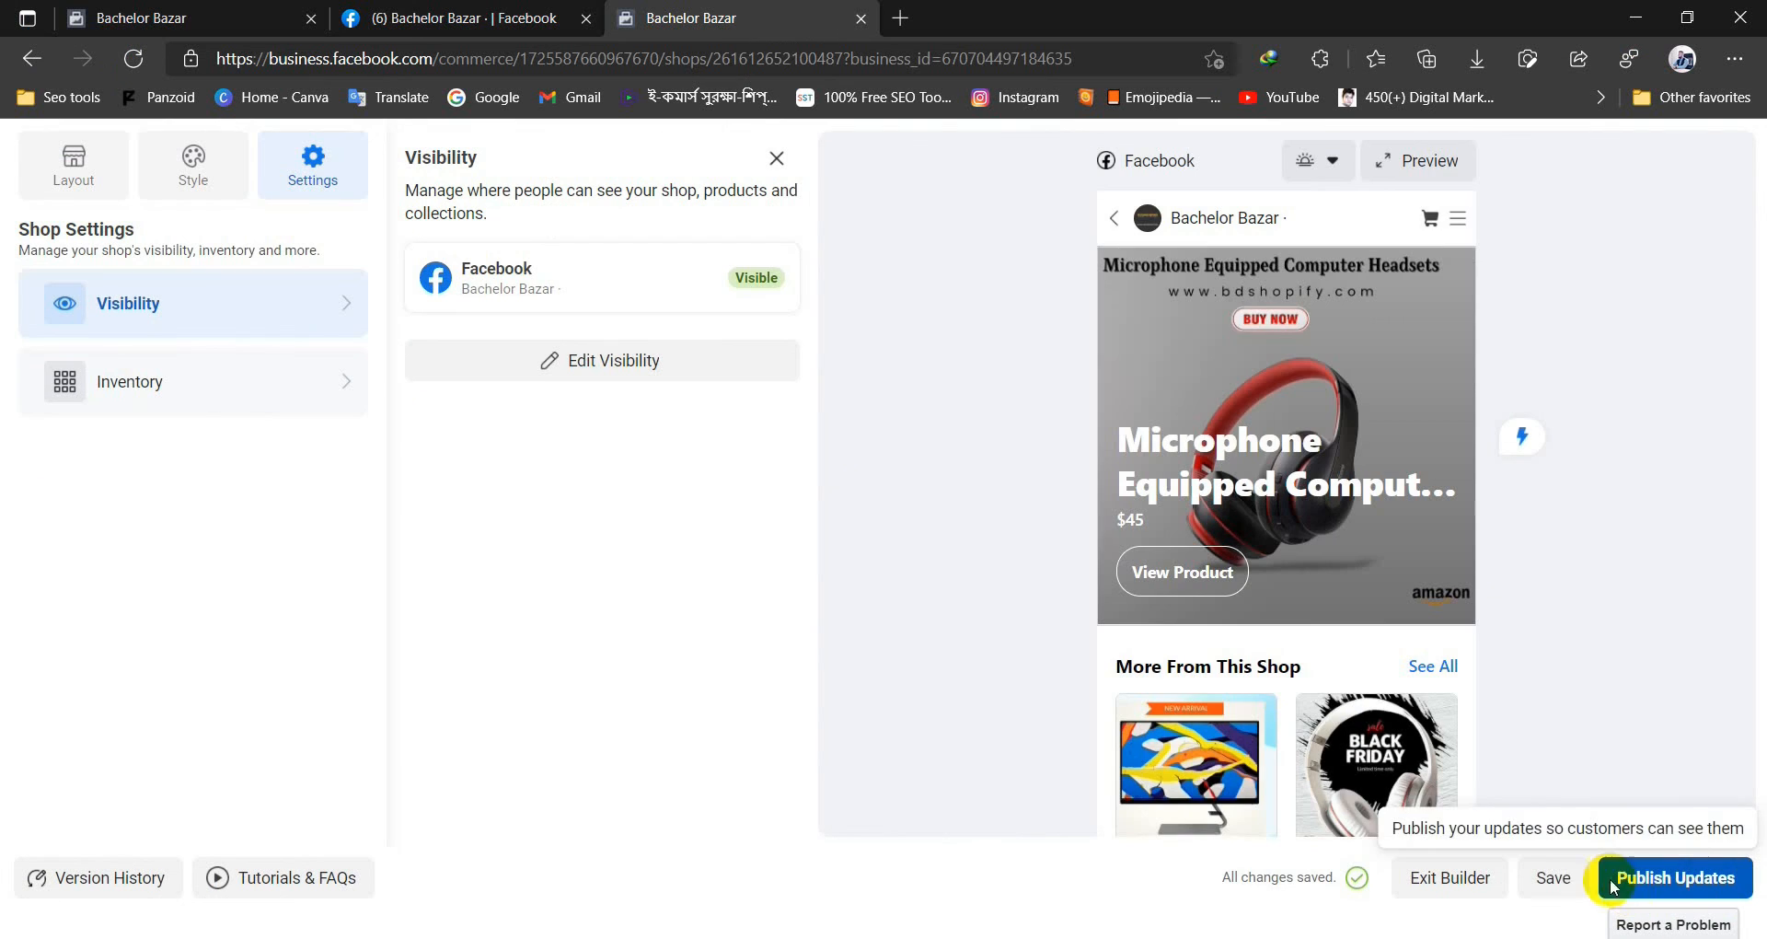
left_click(775, 159)
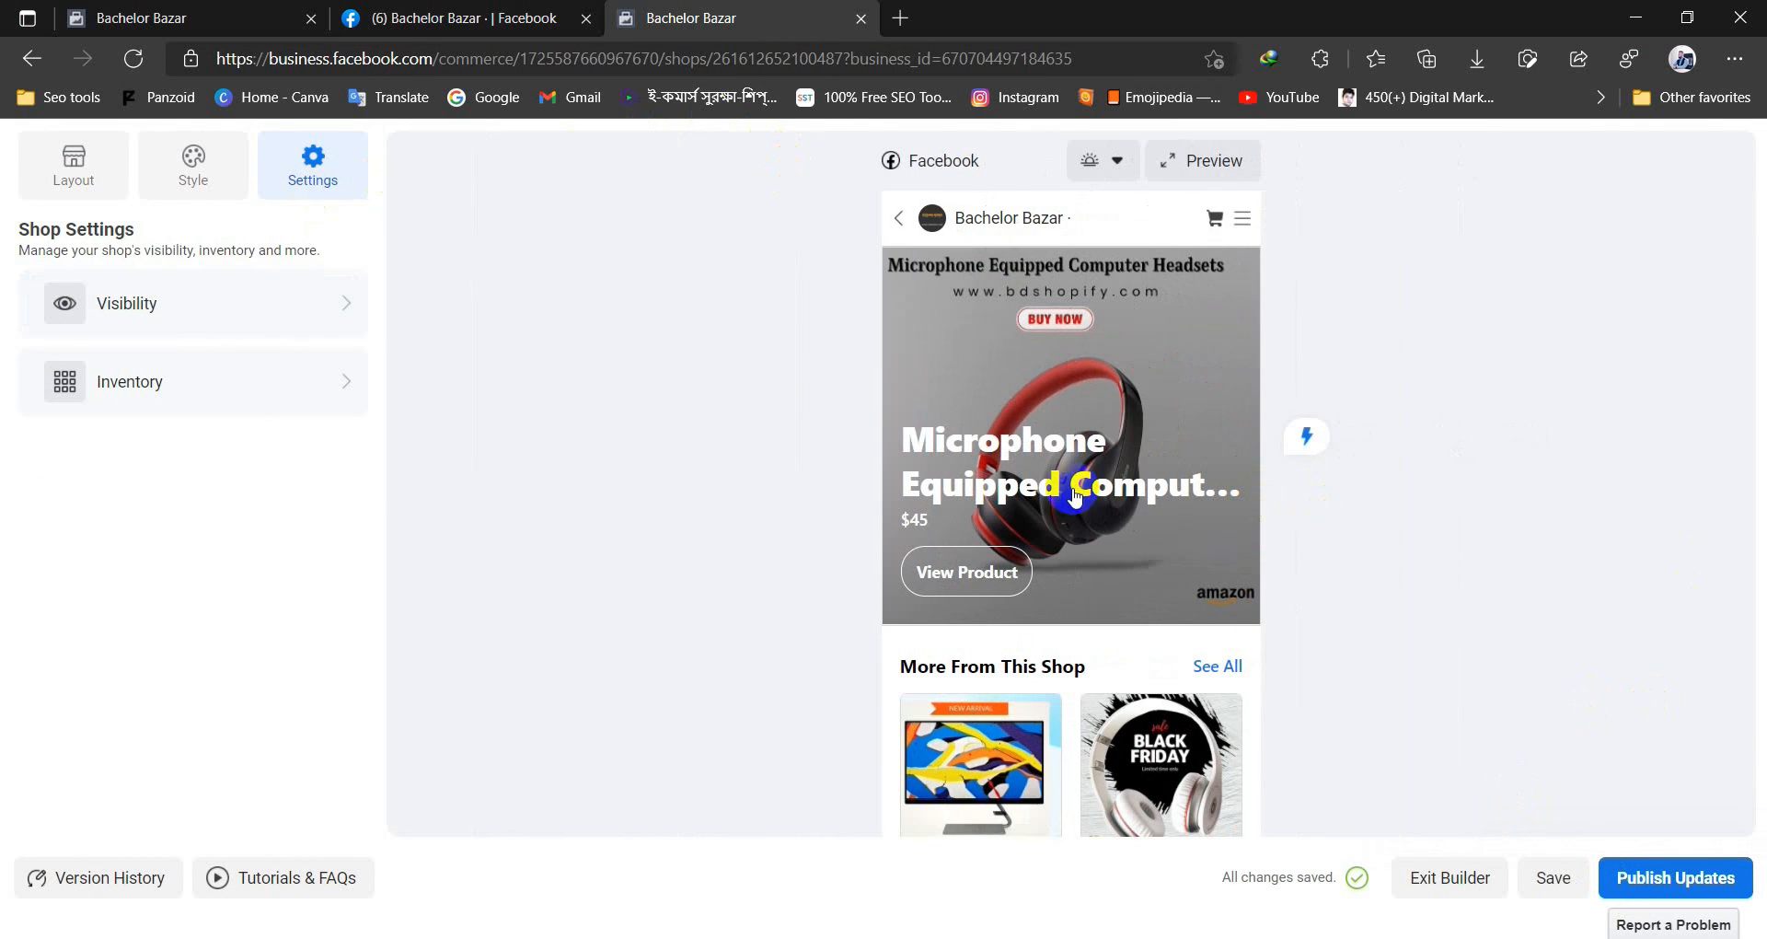
mouse_move(1307, 438)
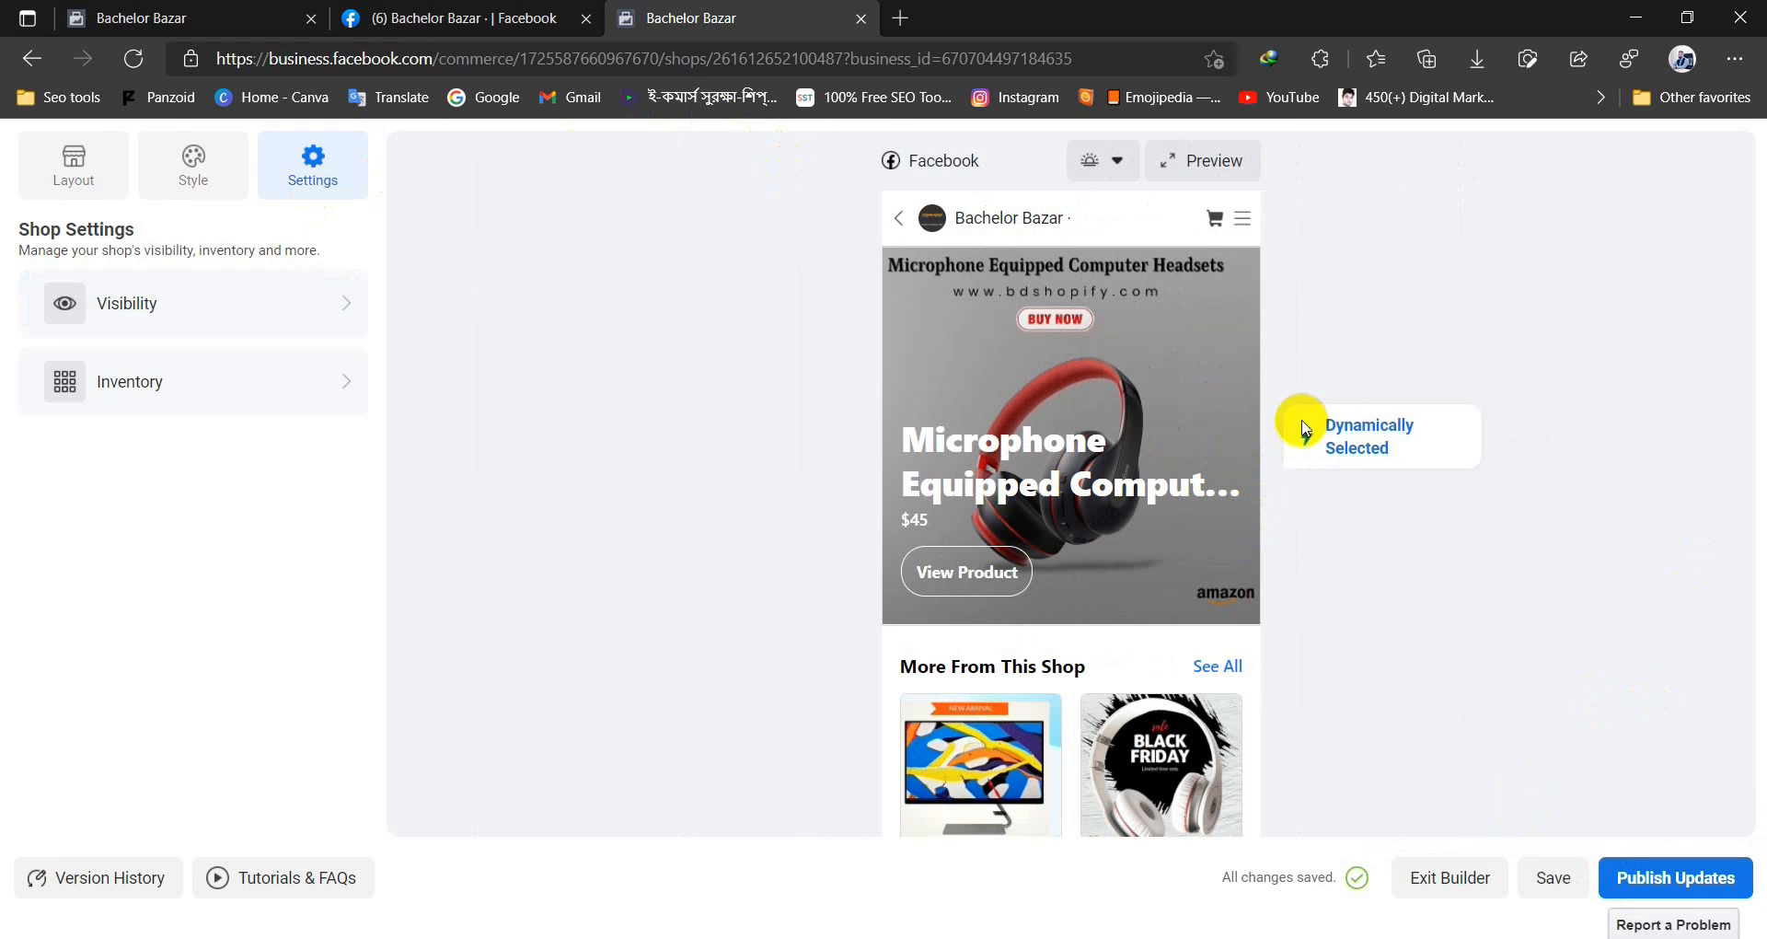
left_click(189, 166)
left_click(20, 164)
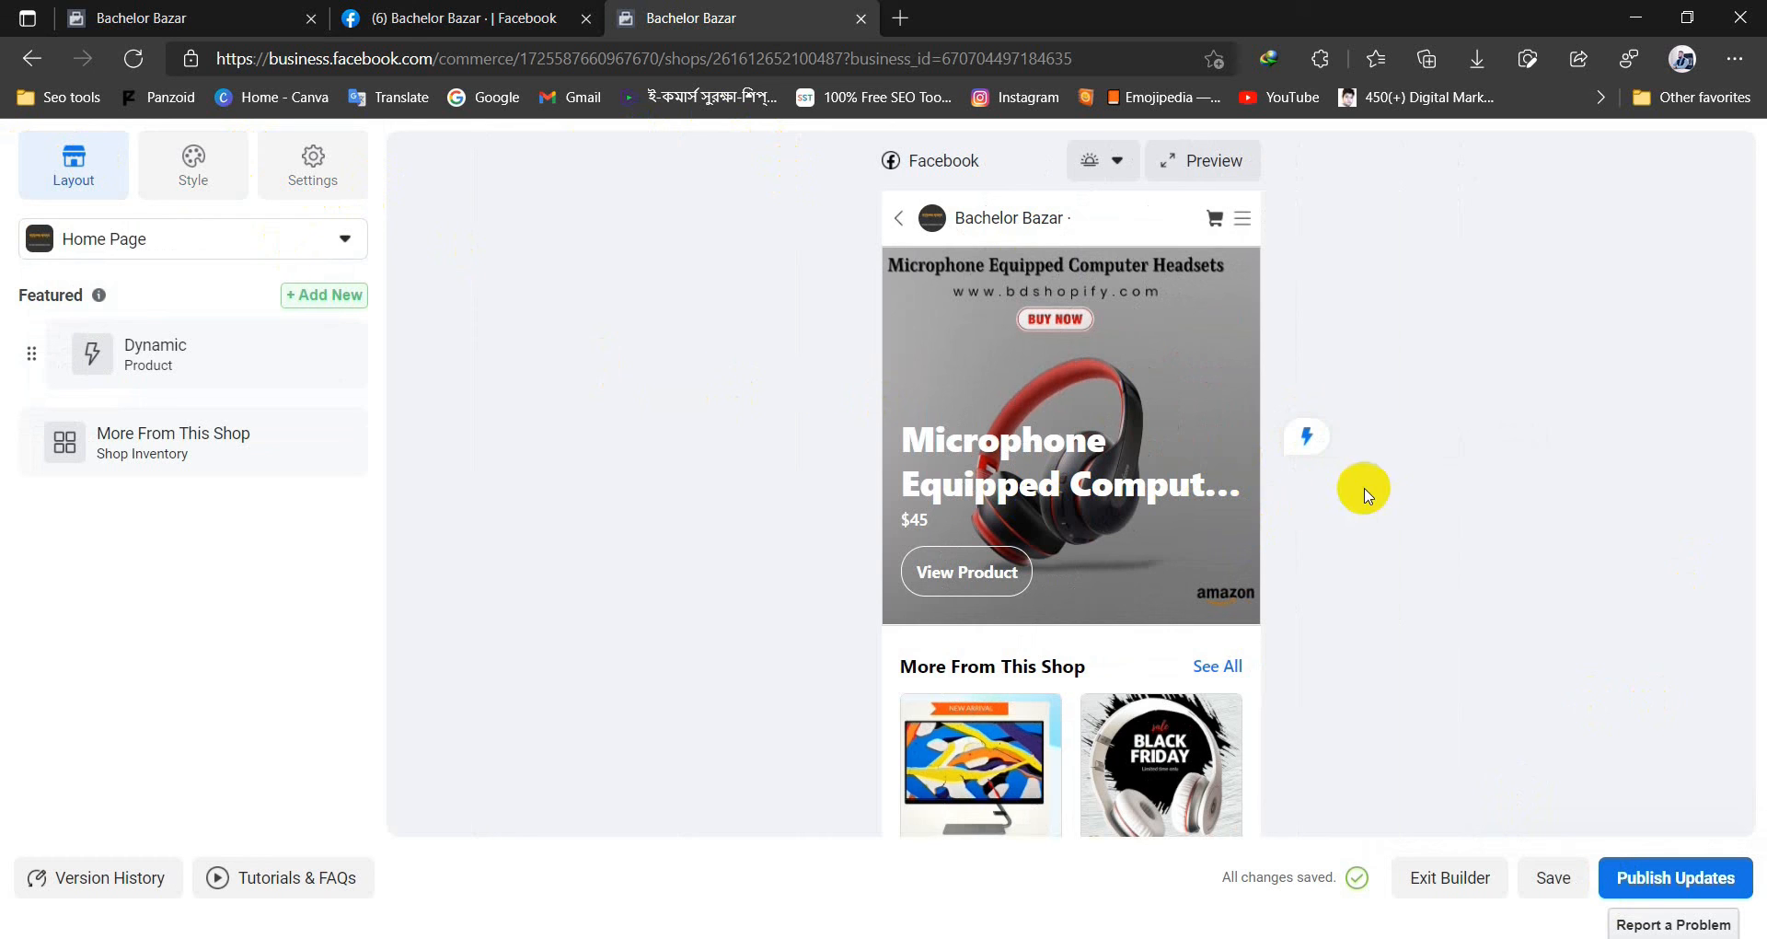
- Review the Events, Data Sources and Issues pages of the catalog in Commerce Manager
left_click(225, 16)
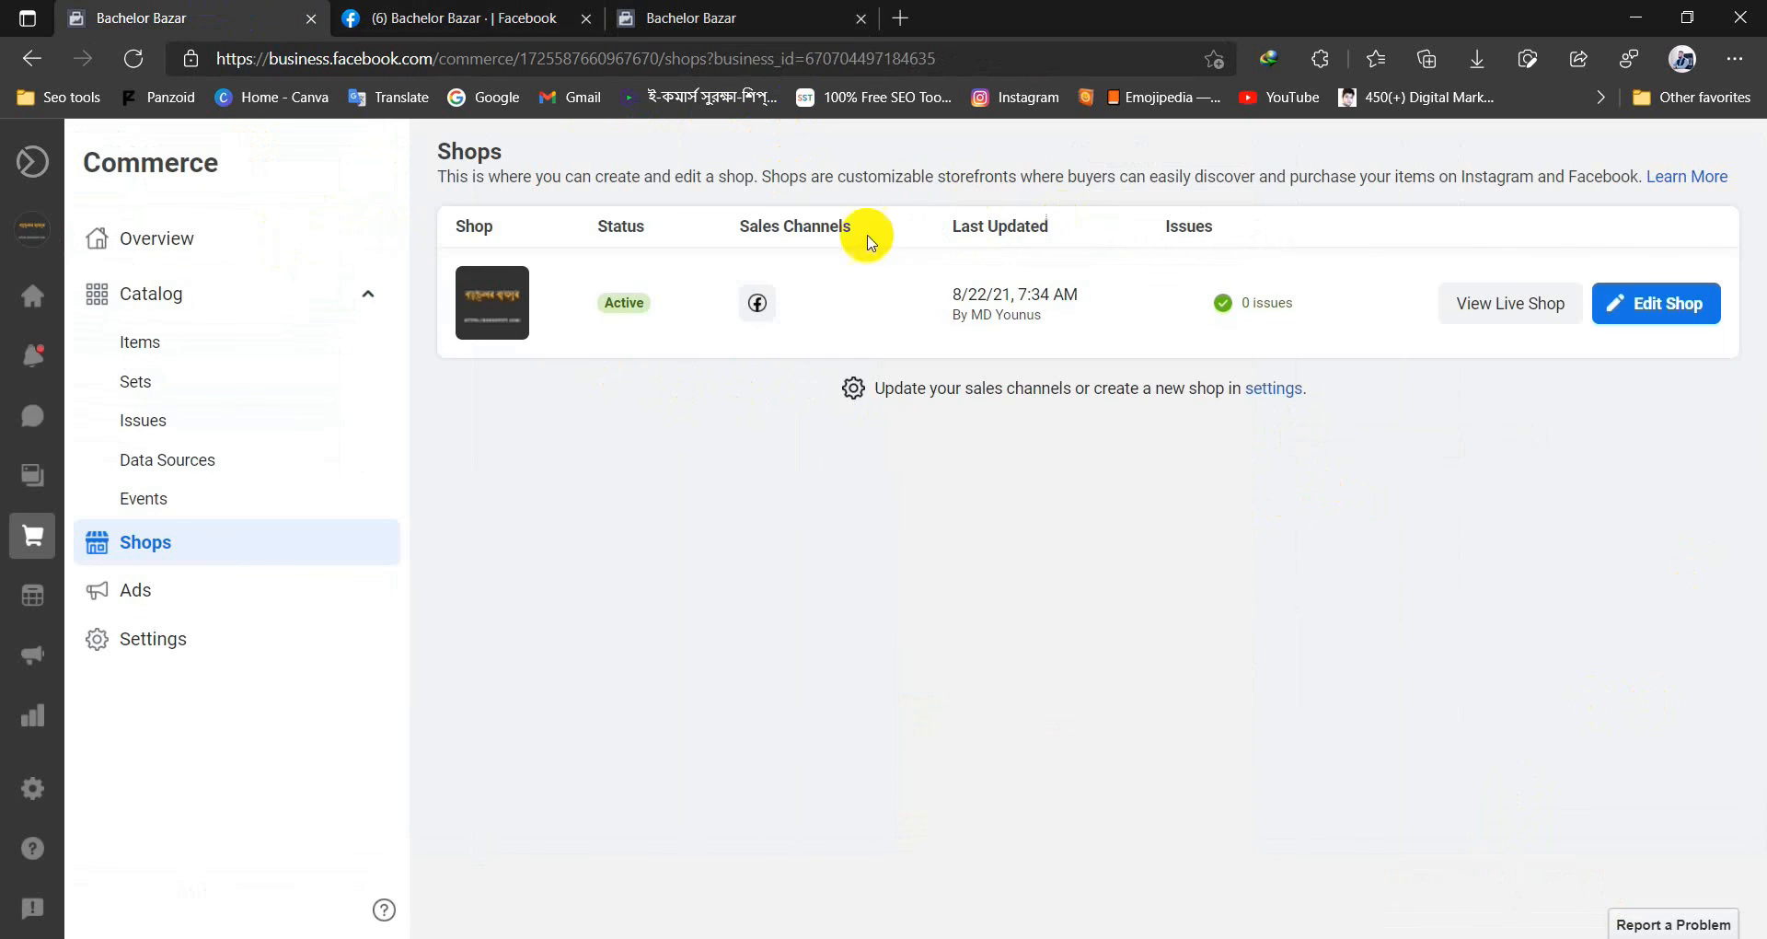
left_click(281, 505)
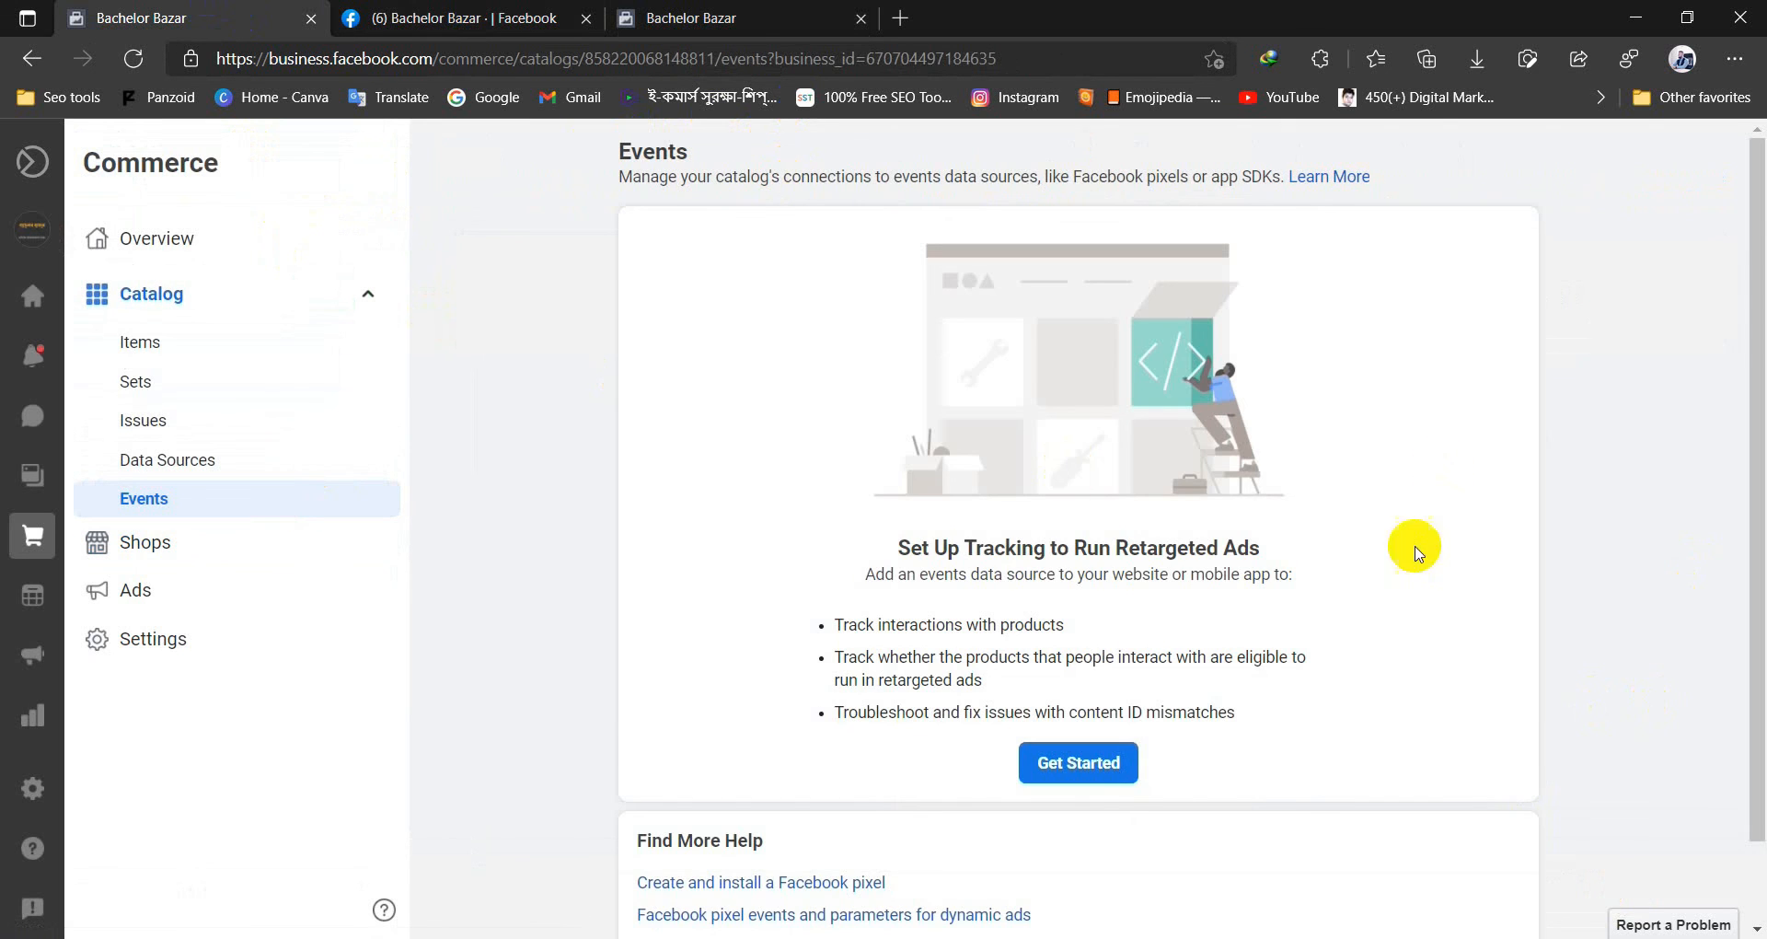
scroll(1367, 662, "down", 1)
scroll(1306, 643, "up", 1)
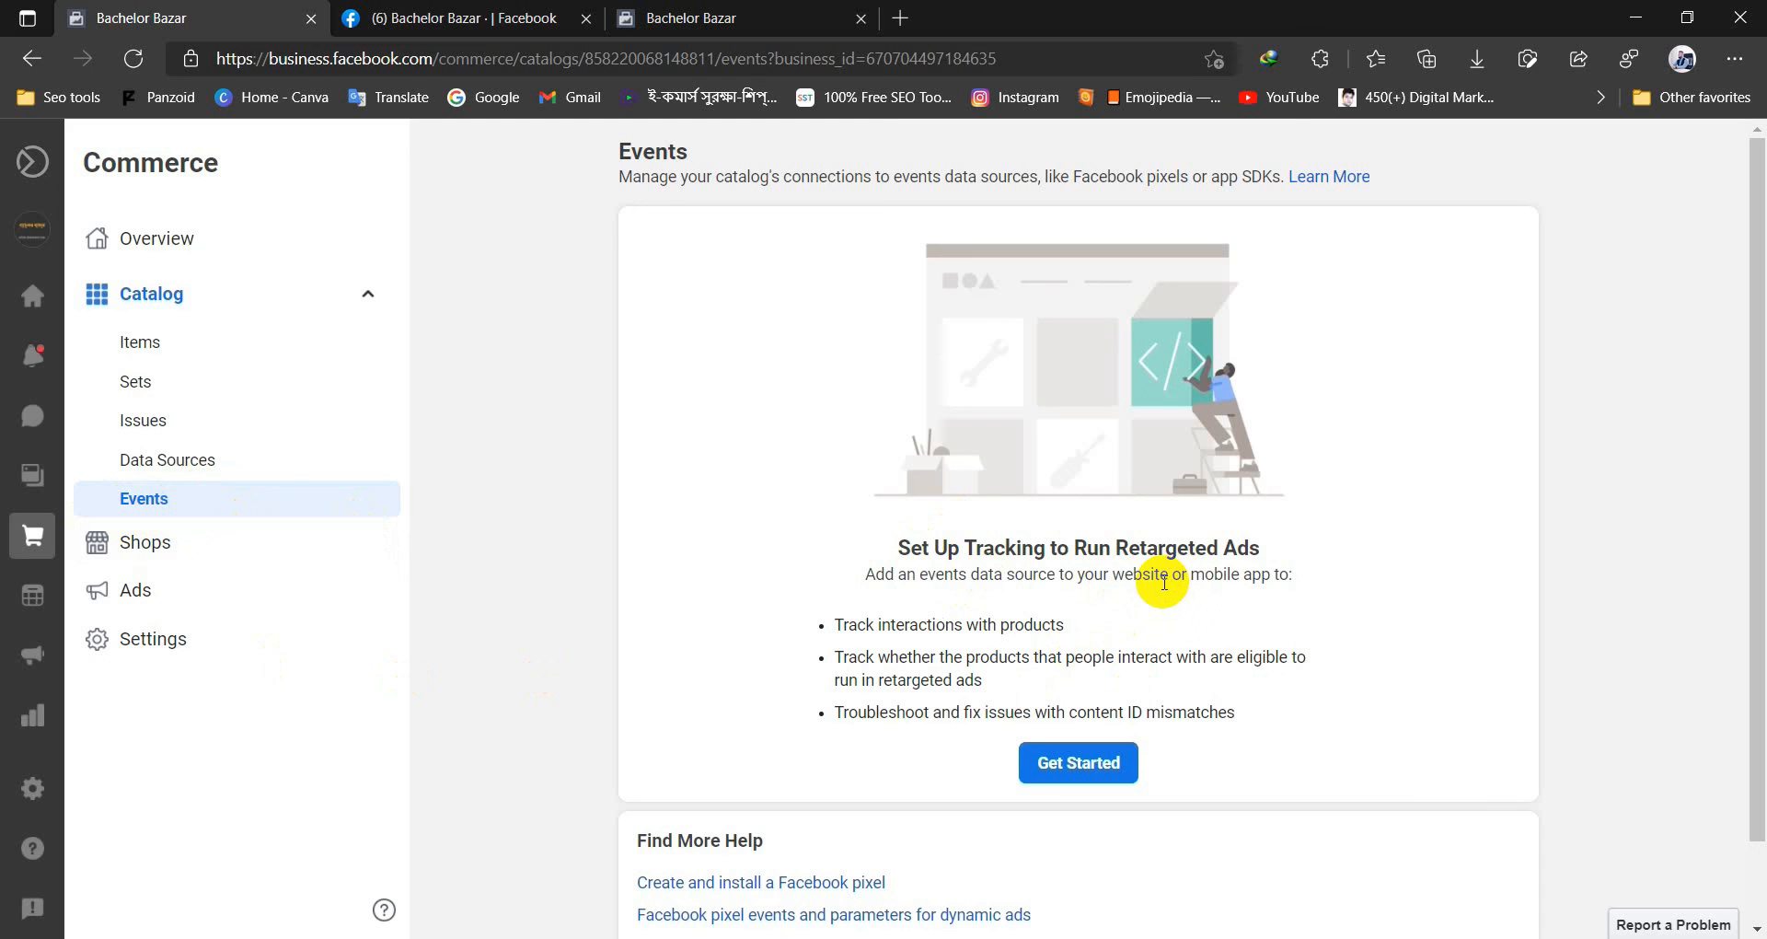
scroll(1058, 662, "down", 1)
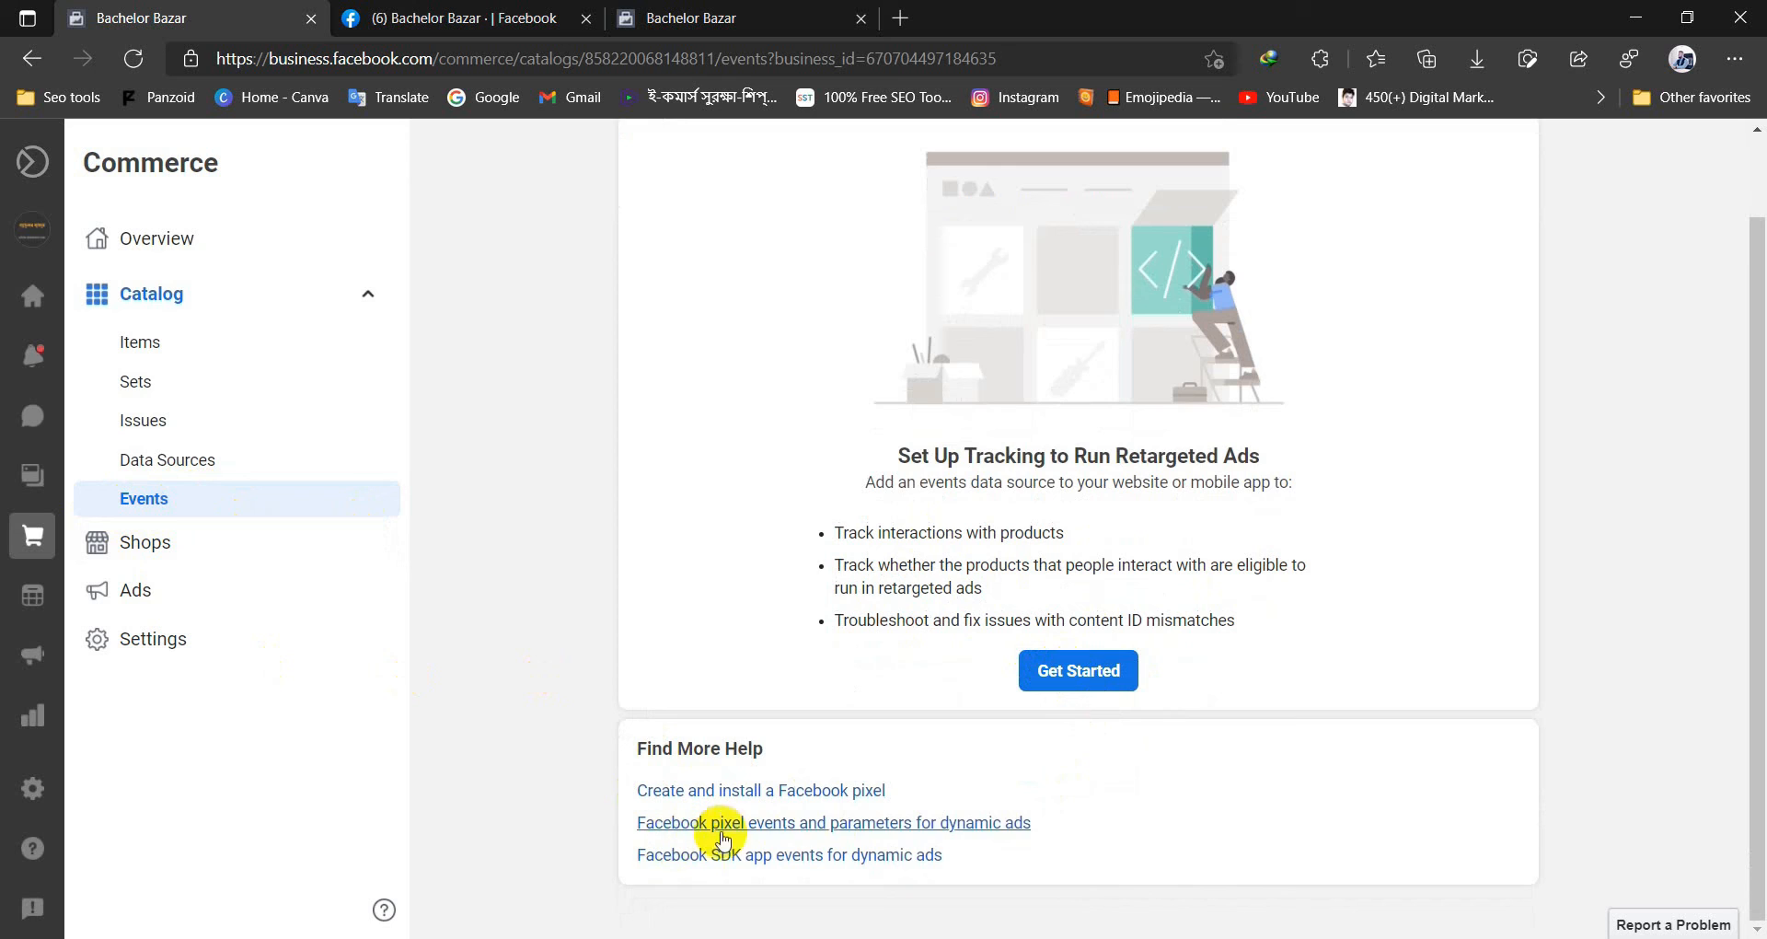
scroll(1059, 668, "up", 1)
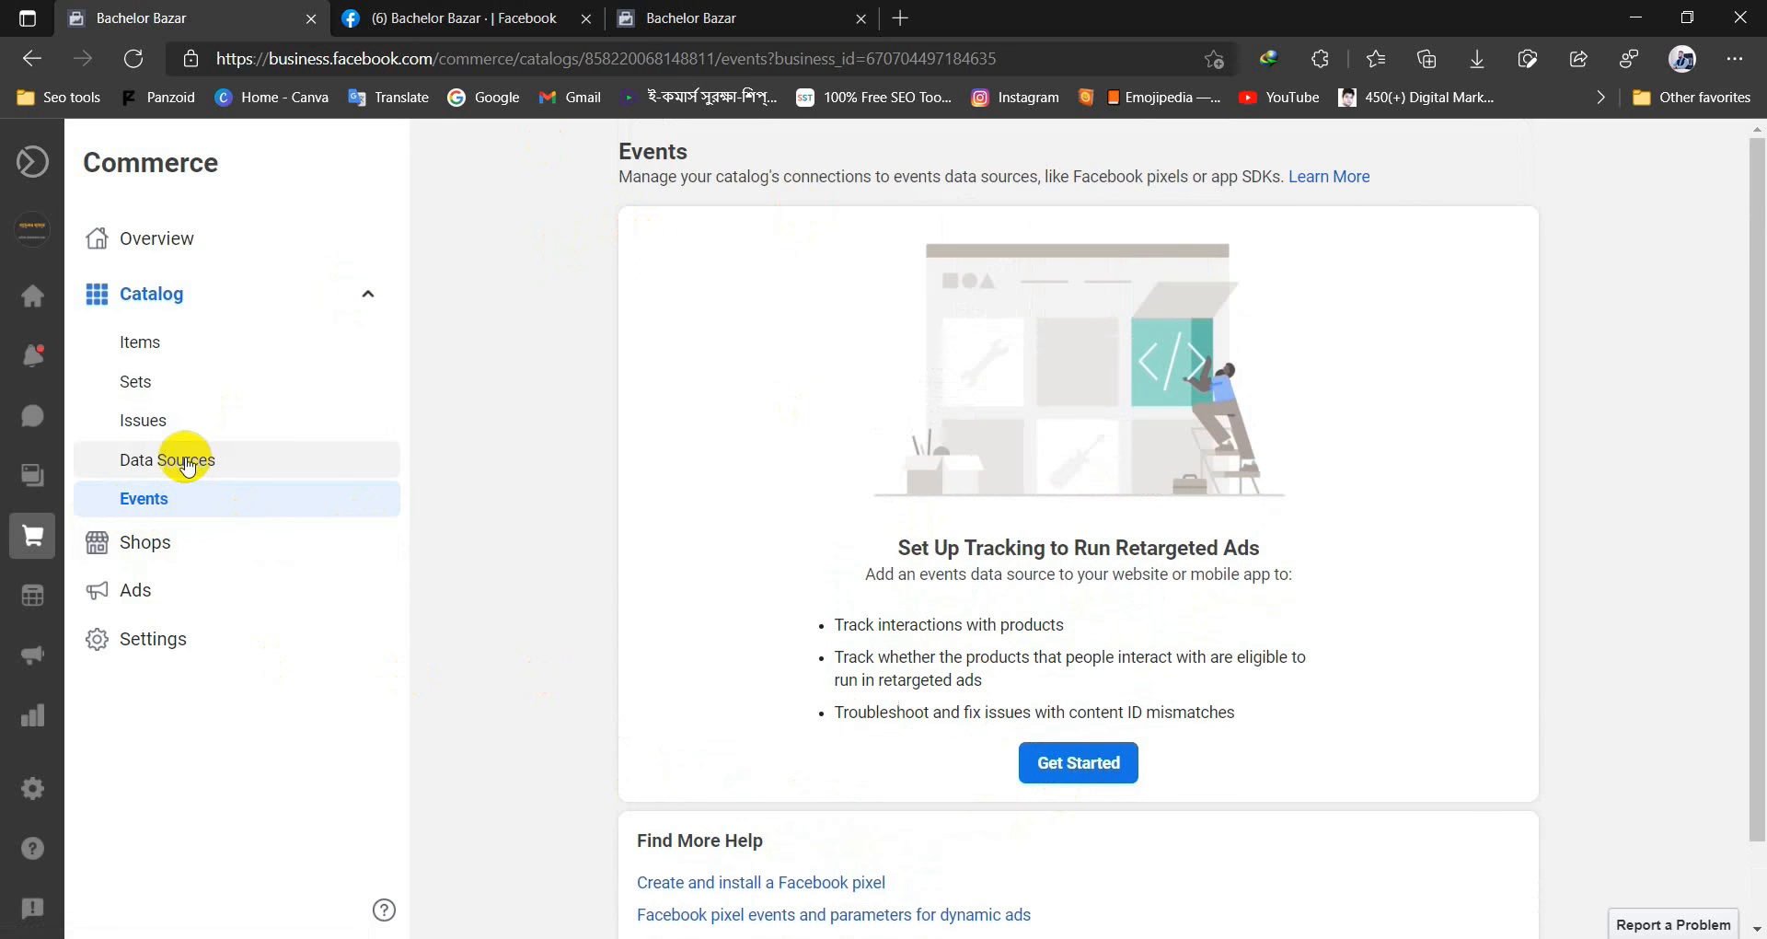
left_click(288, 455)
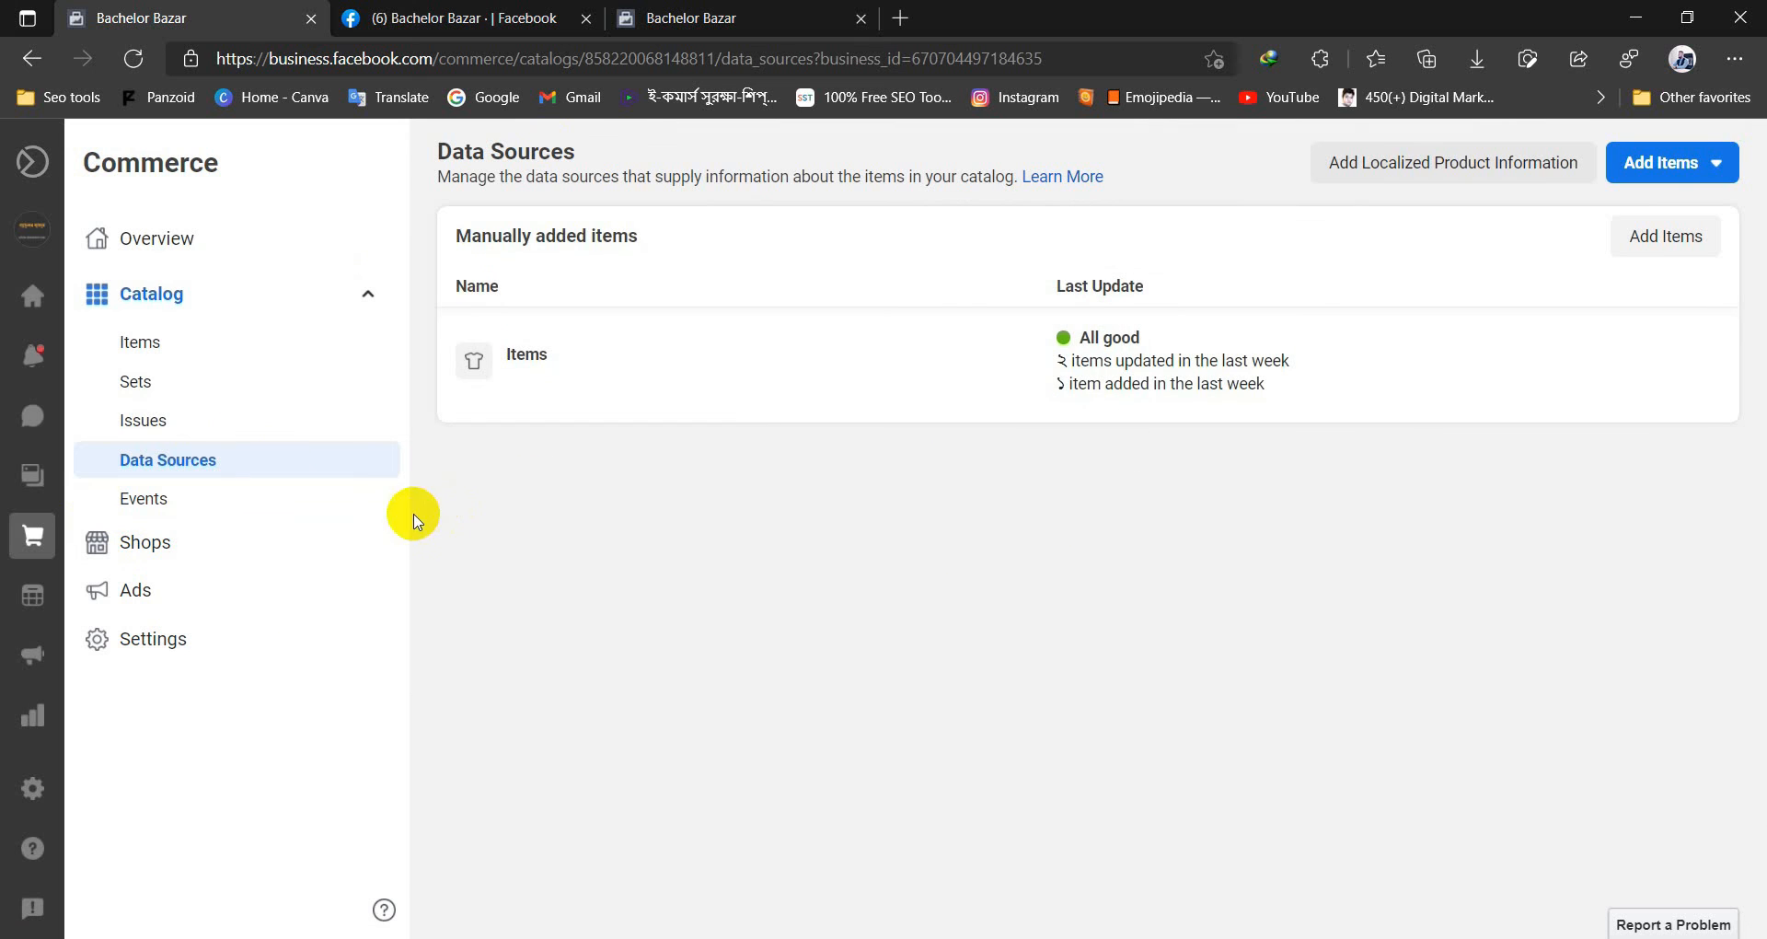
left_click(177, 421)
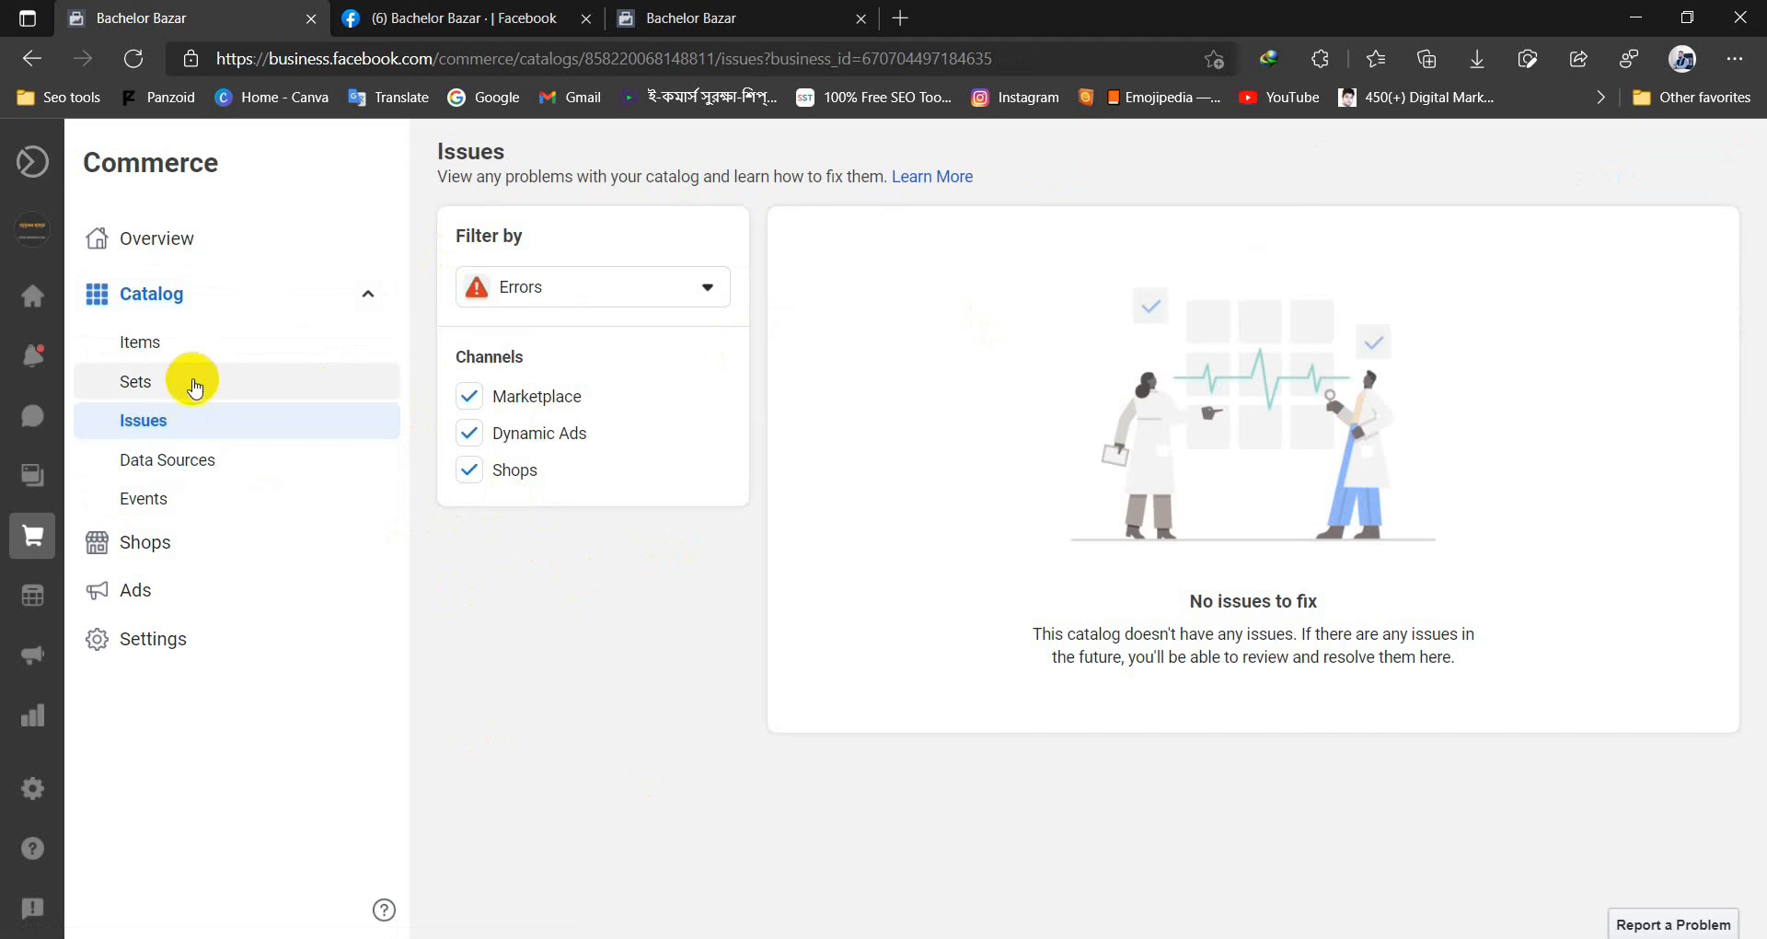
- Filter the catalog sets by the Shops channel and inspect the Headphones set's items and channels
left_click(189, 381)
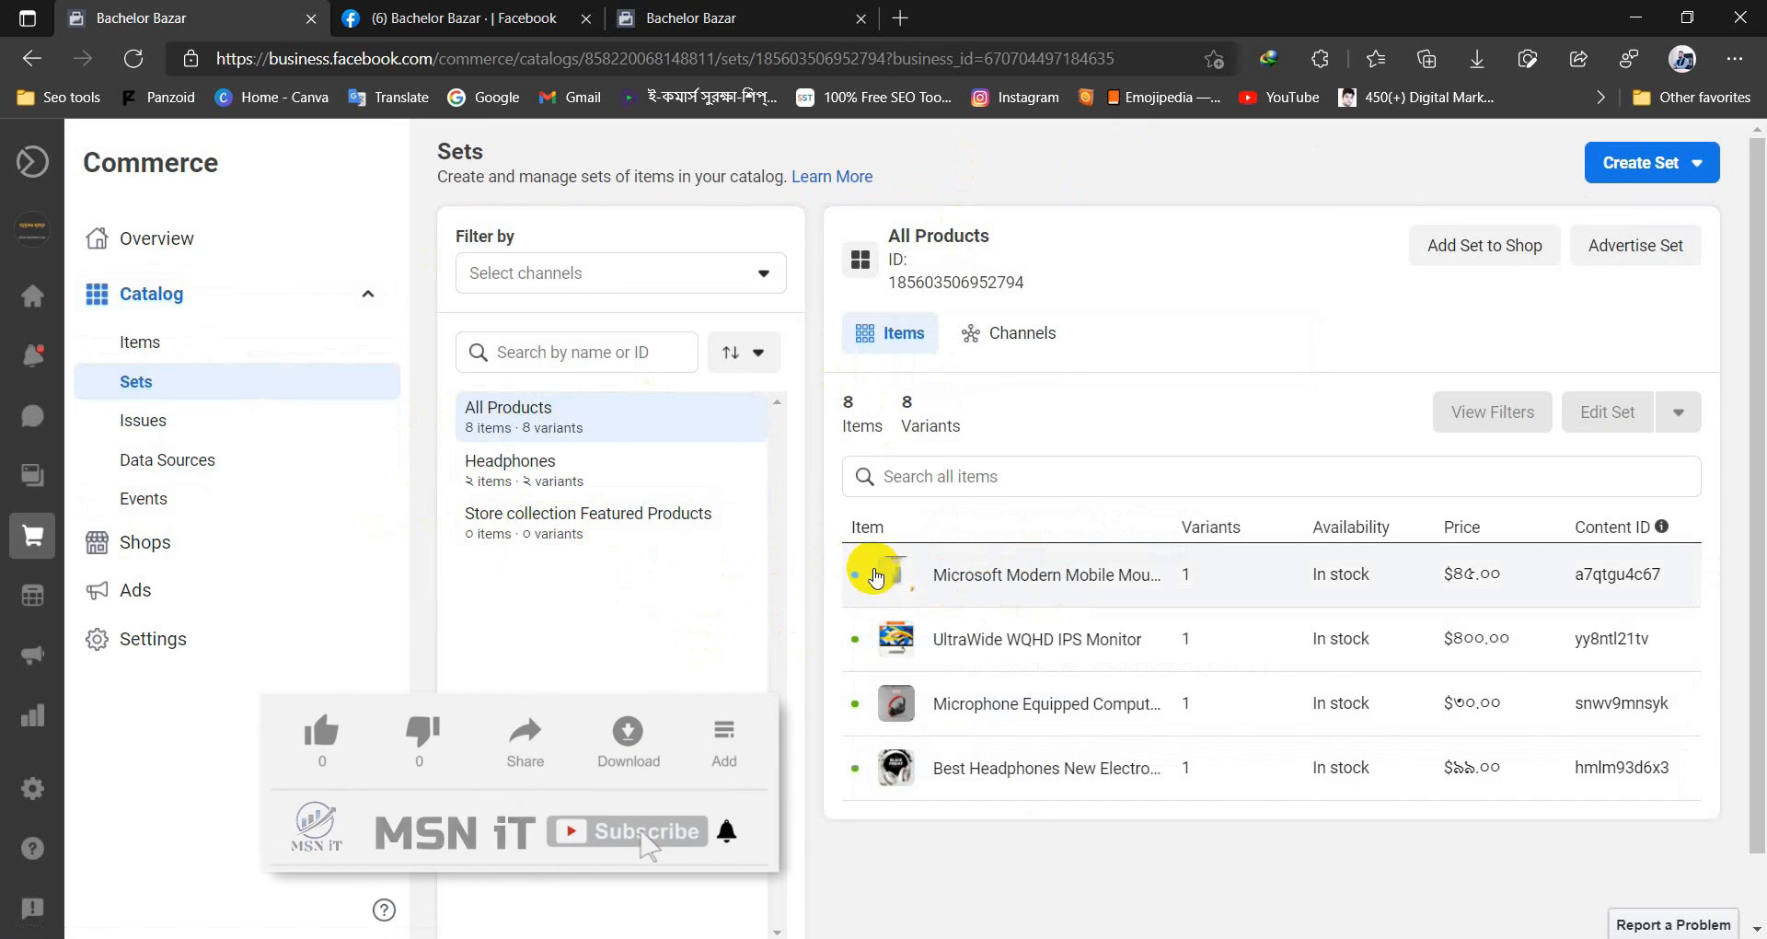
left_click(695, 272)
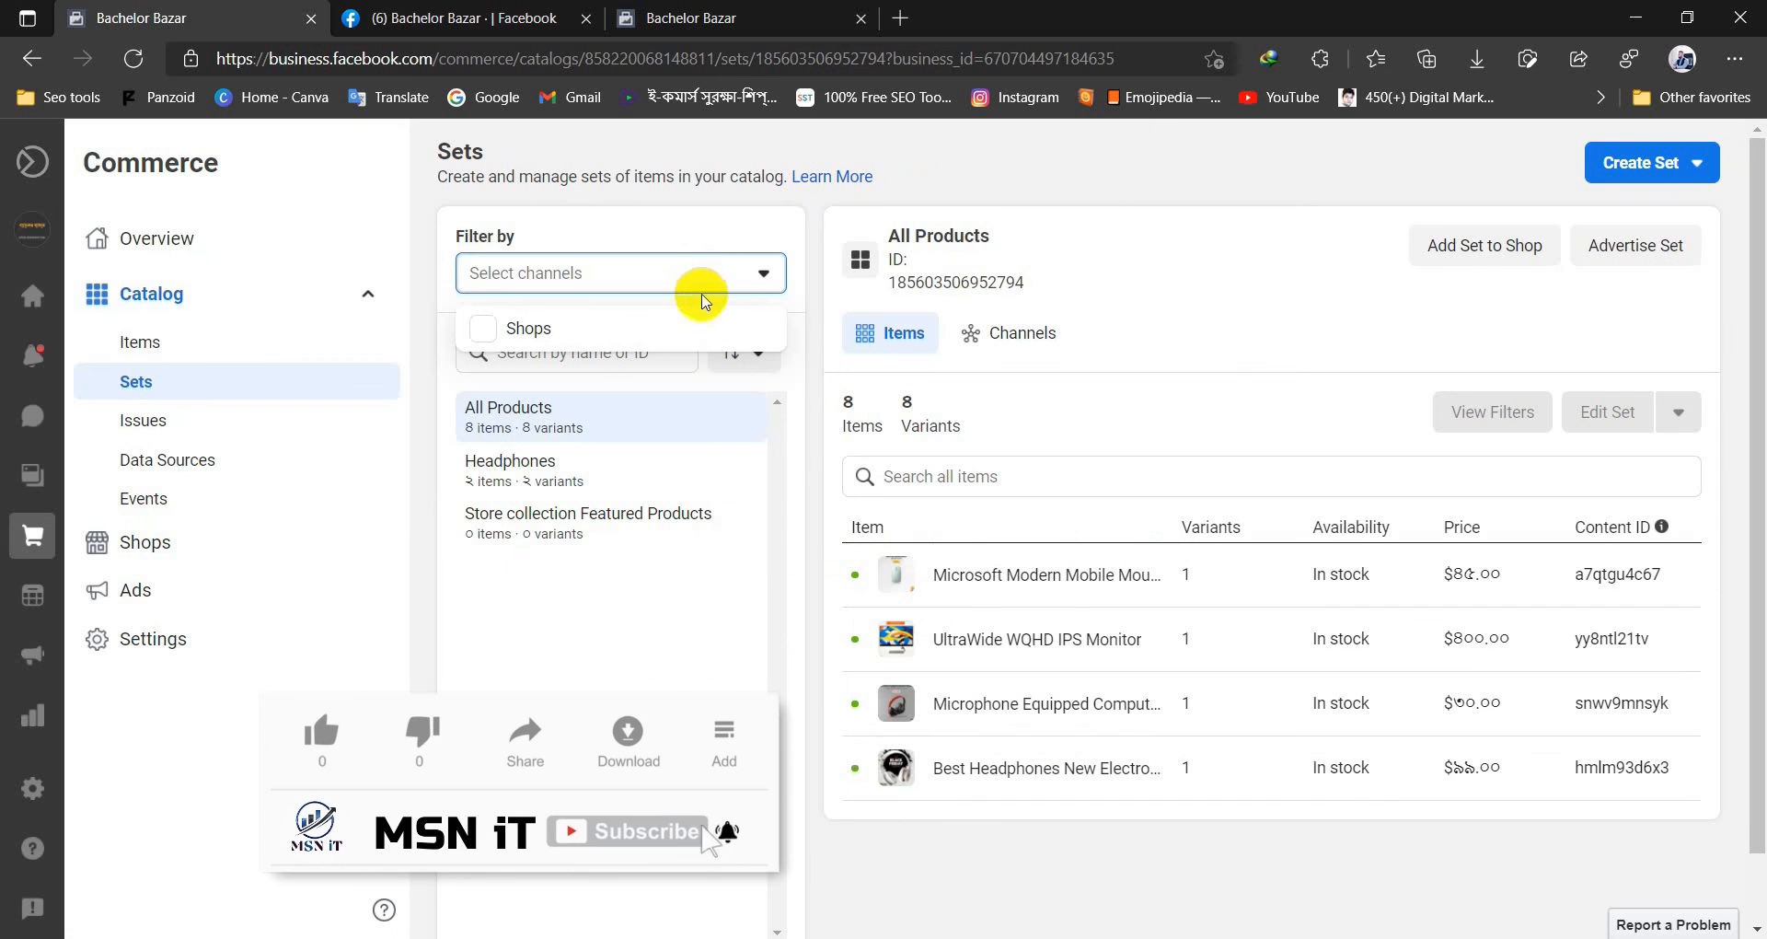
left_click(661, 328)
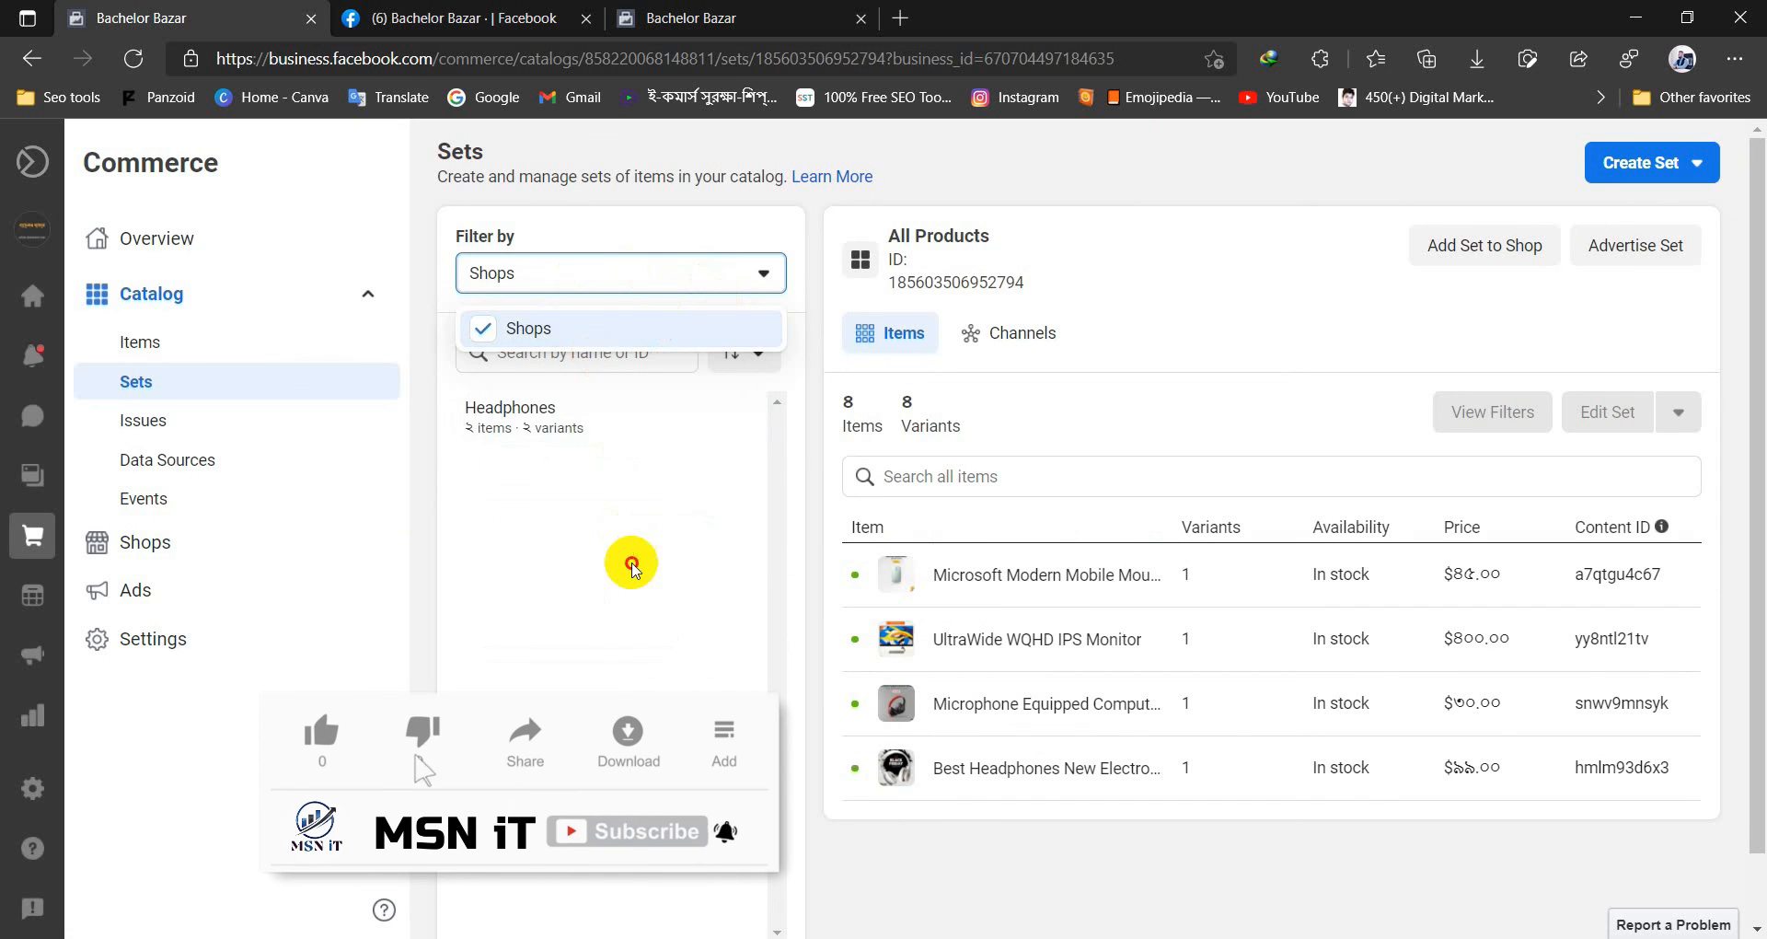
left_click(624, 560)
left_click(561, 447)
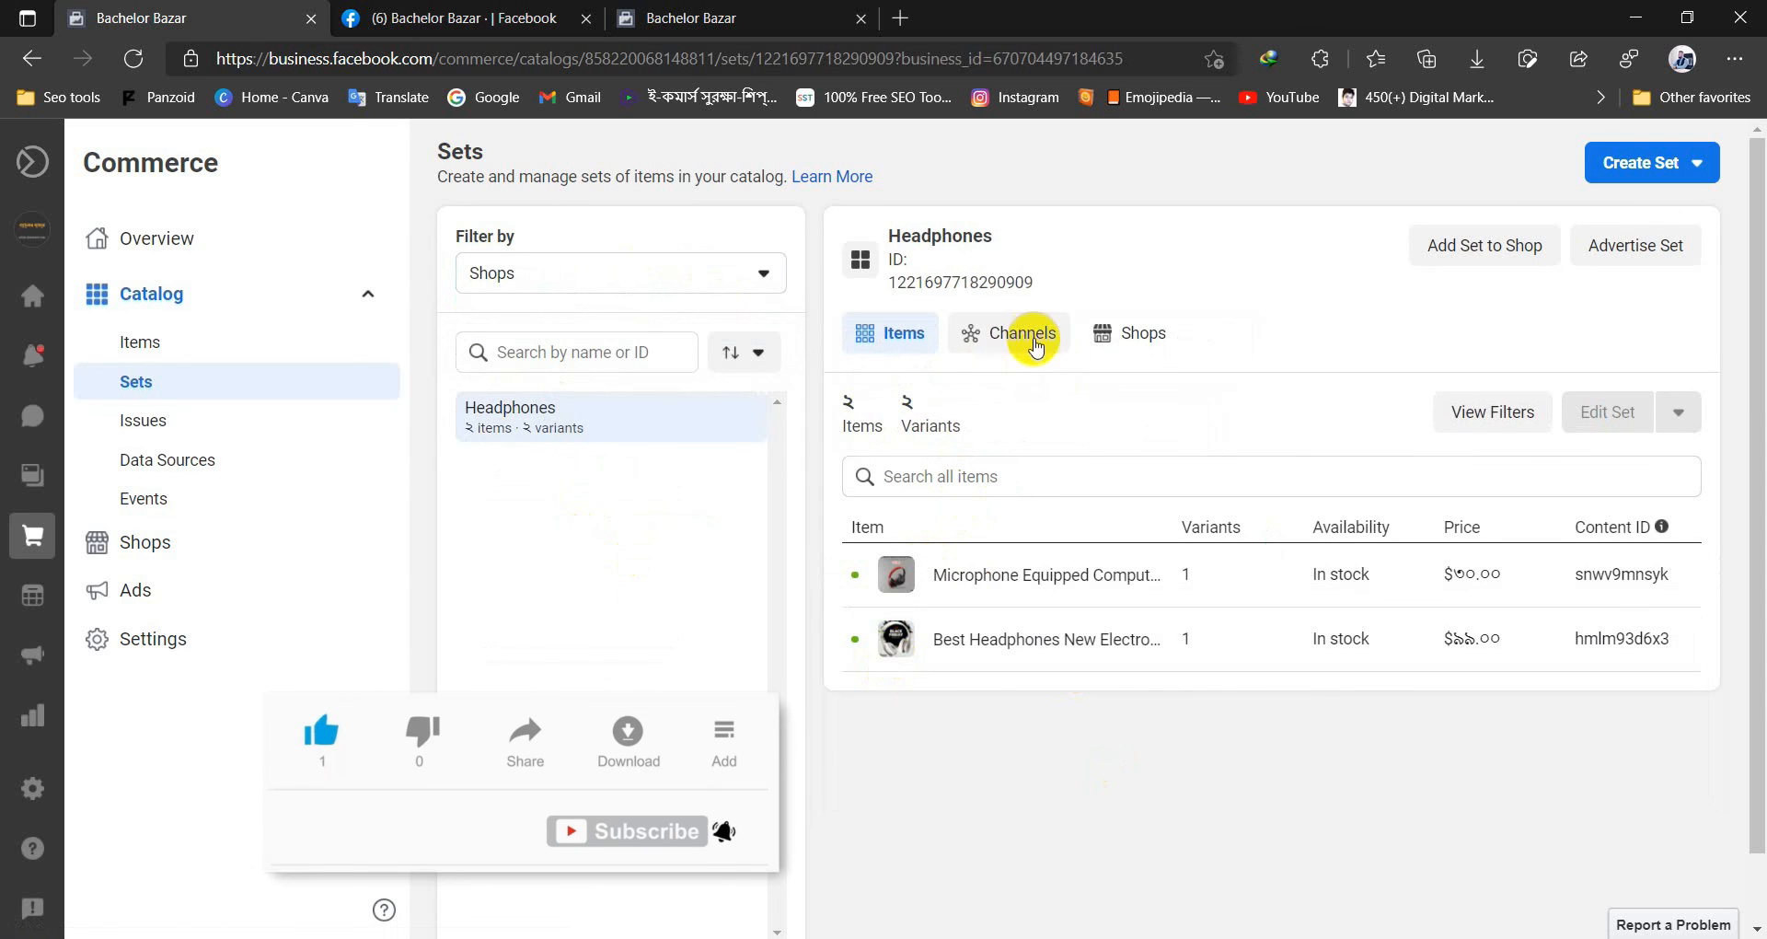
left_click(1024, 339)
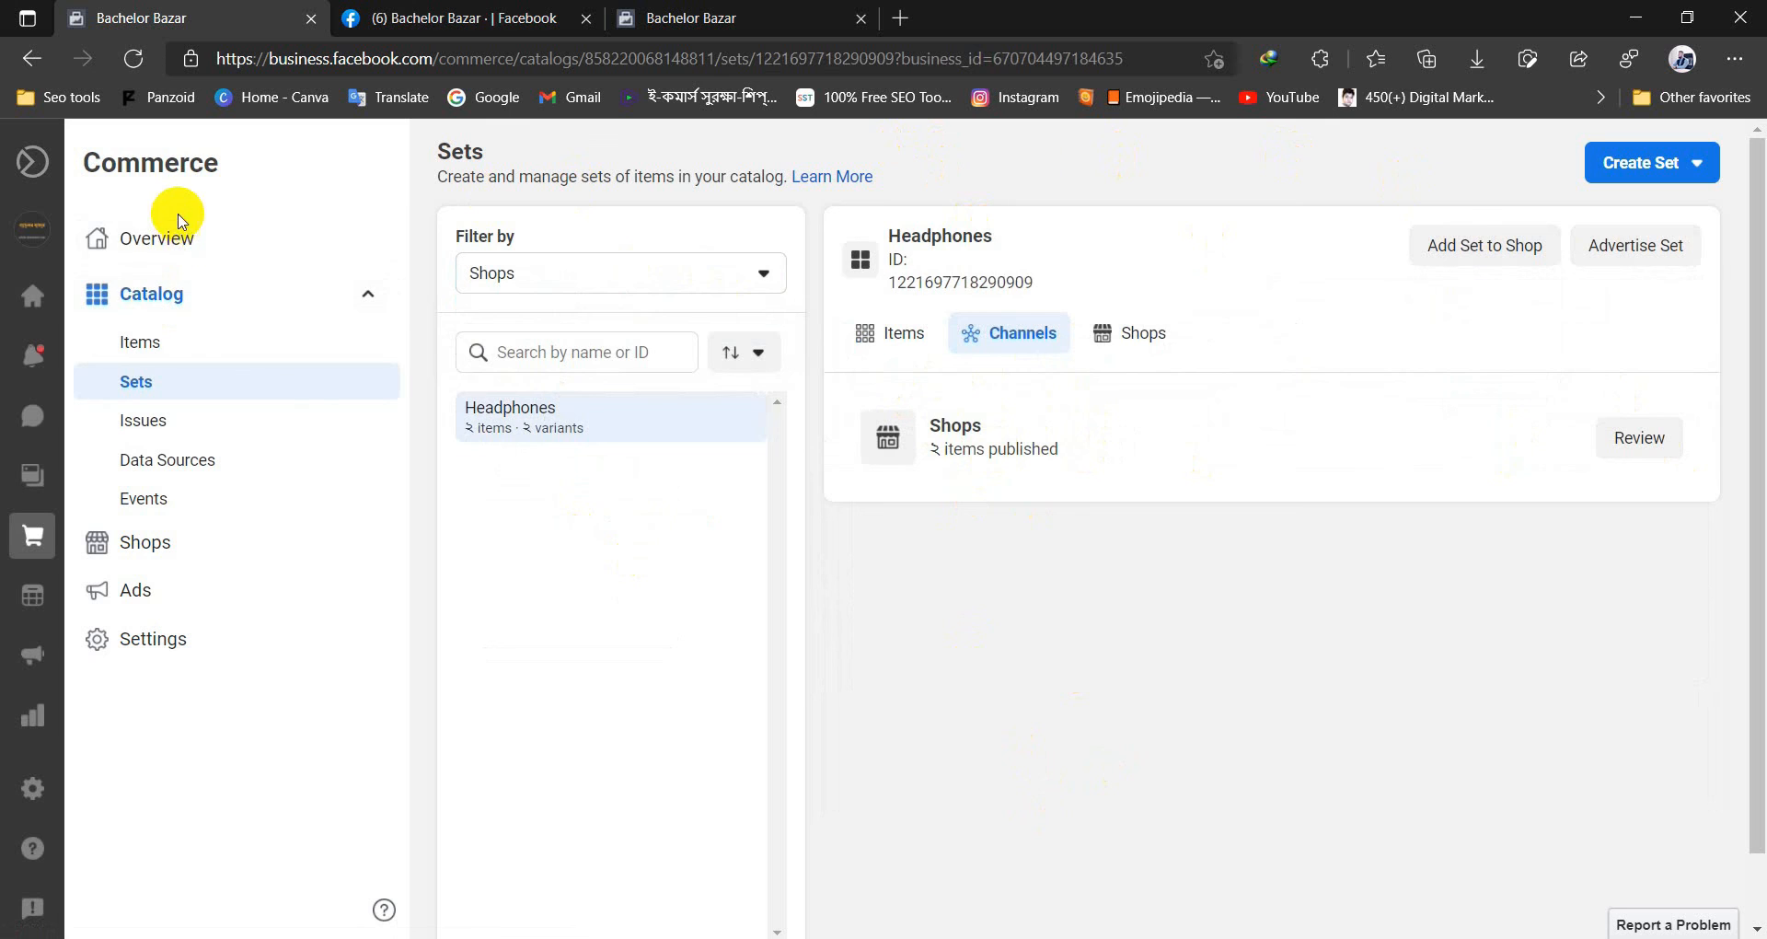
- Check the commerce overview and examine the products on the live Bachelor Bazar Facebook shop
left_click(221, 242)
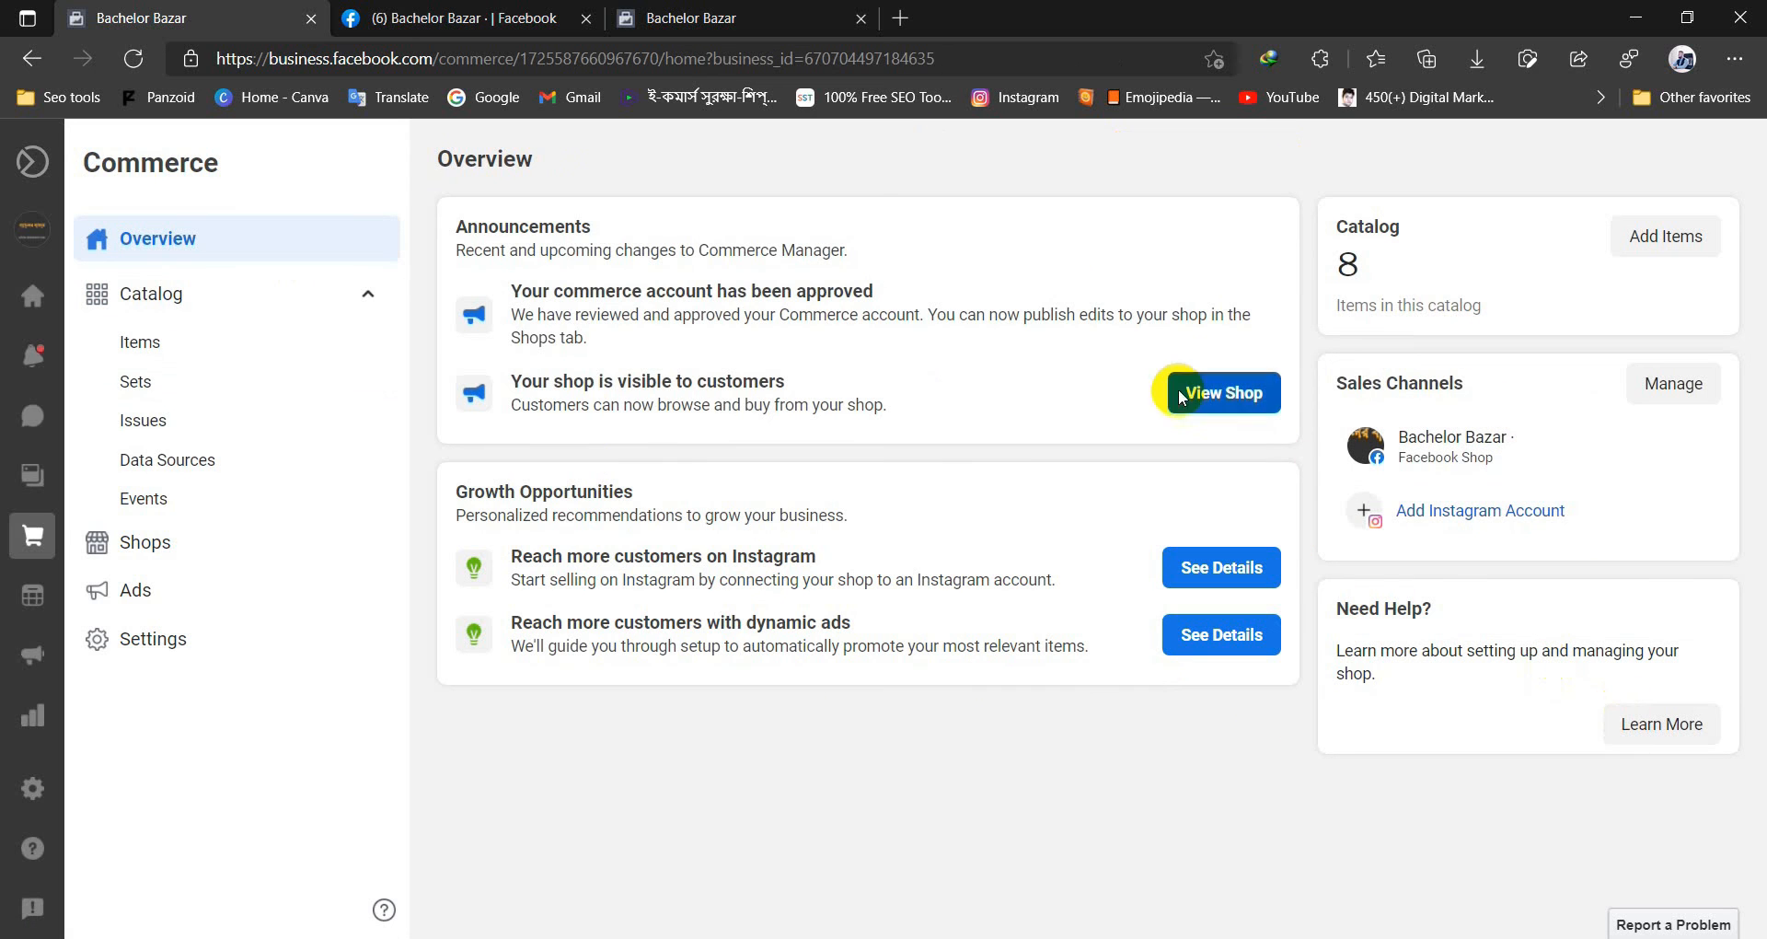
left_click(488, 20)
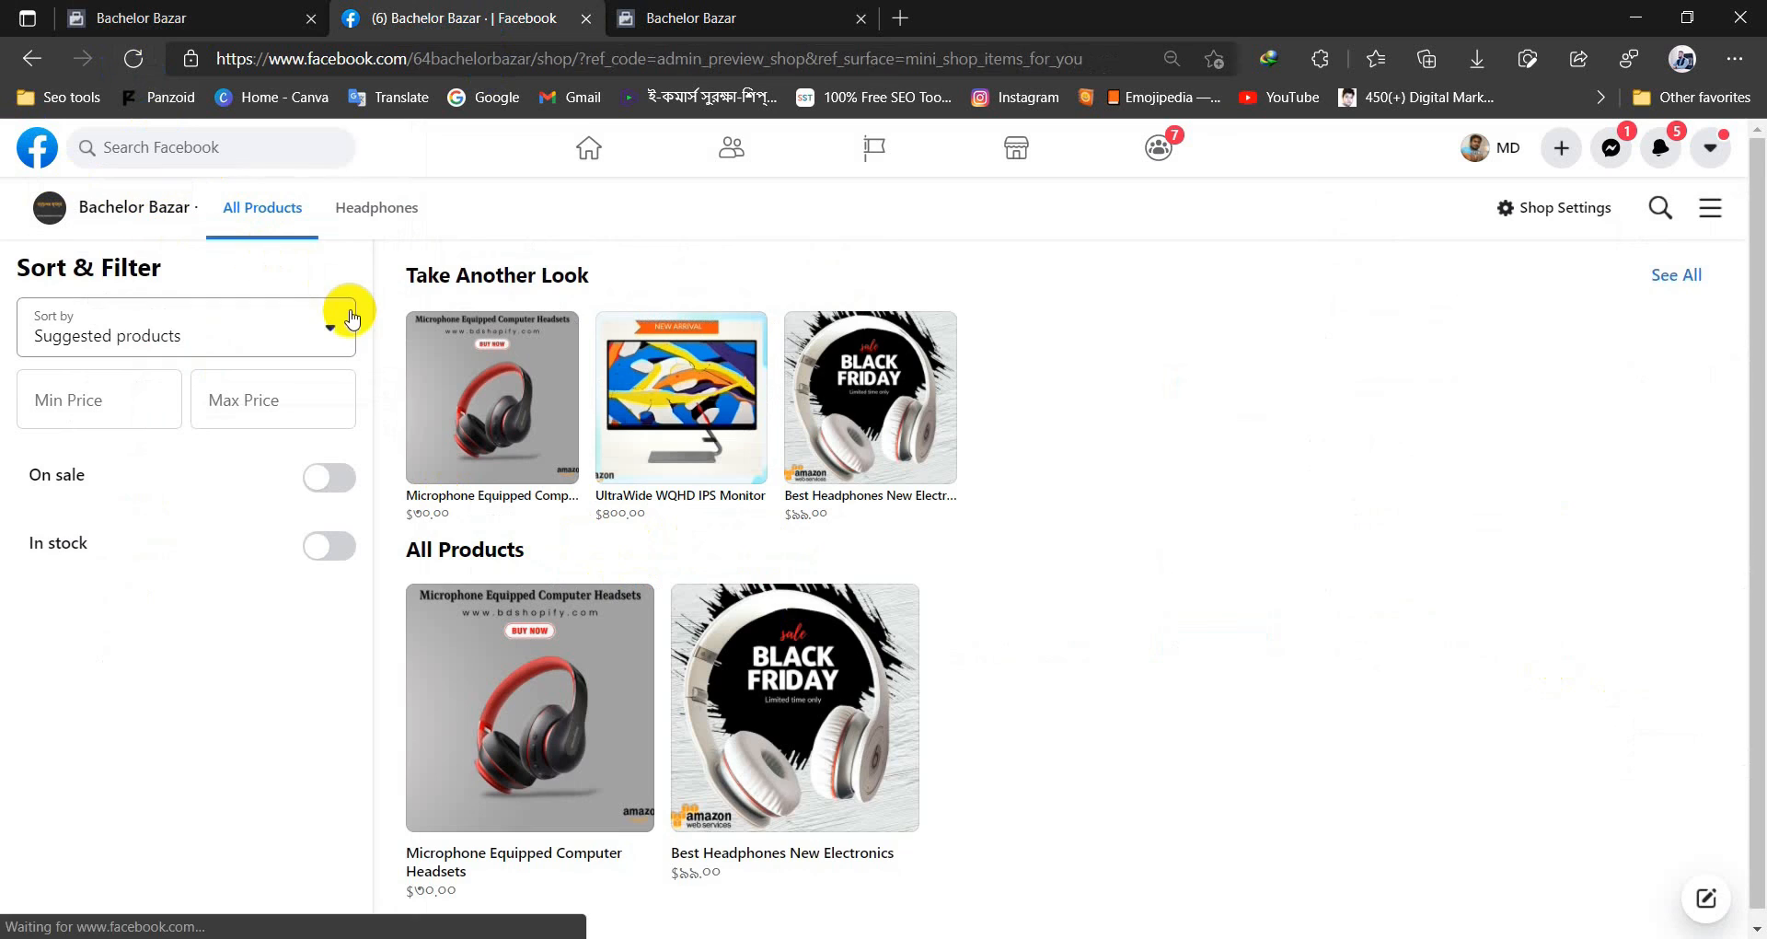
left_click(396, 208)
scroll(658, 386, "down", 2)
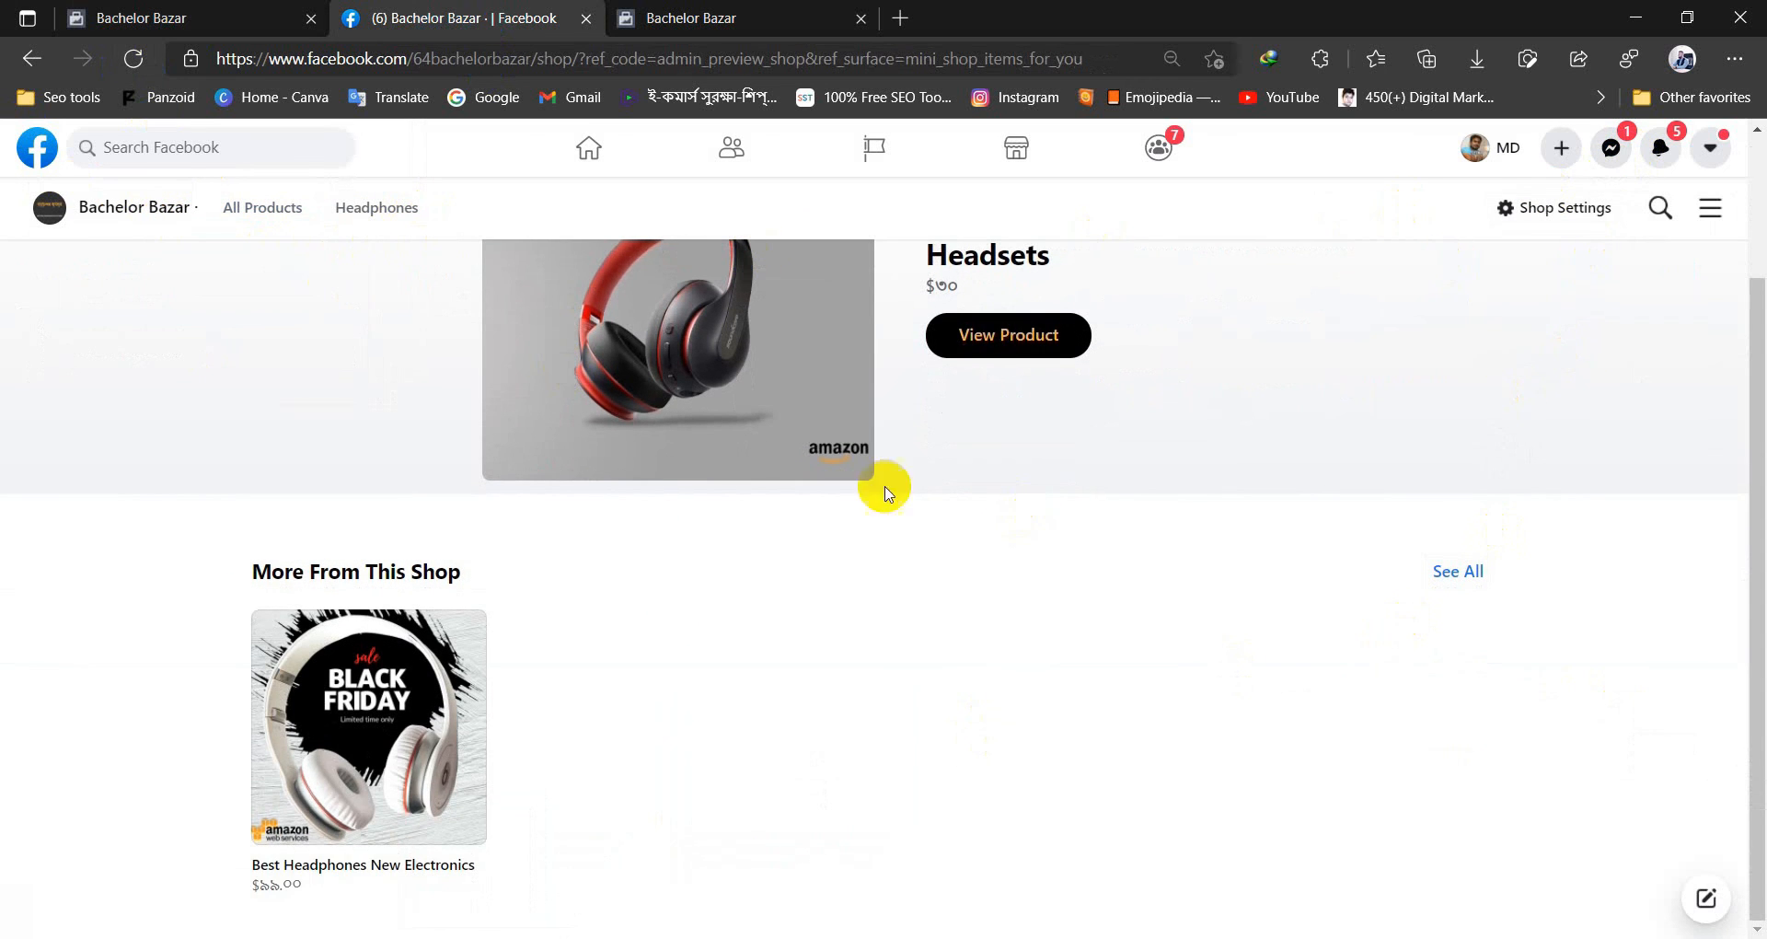
scroll(1433, 658, "up", 2)
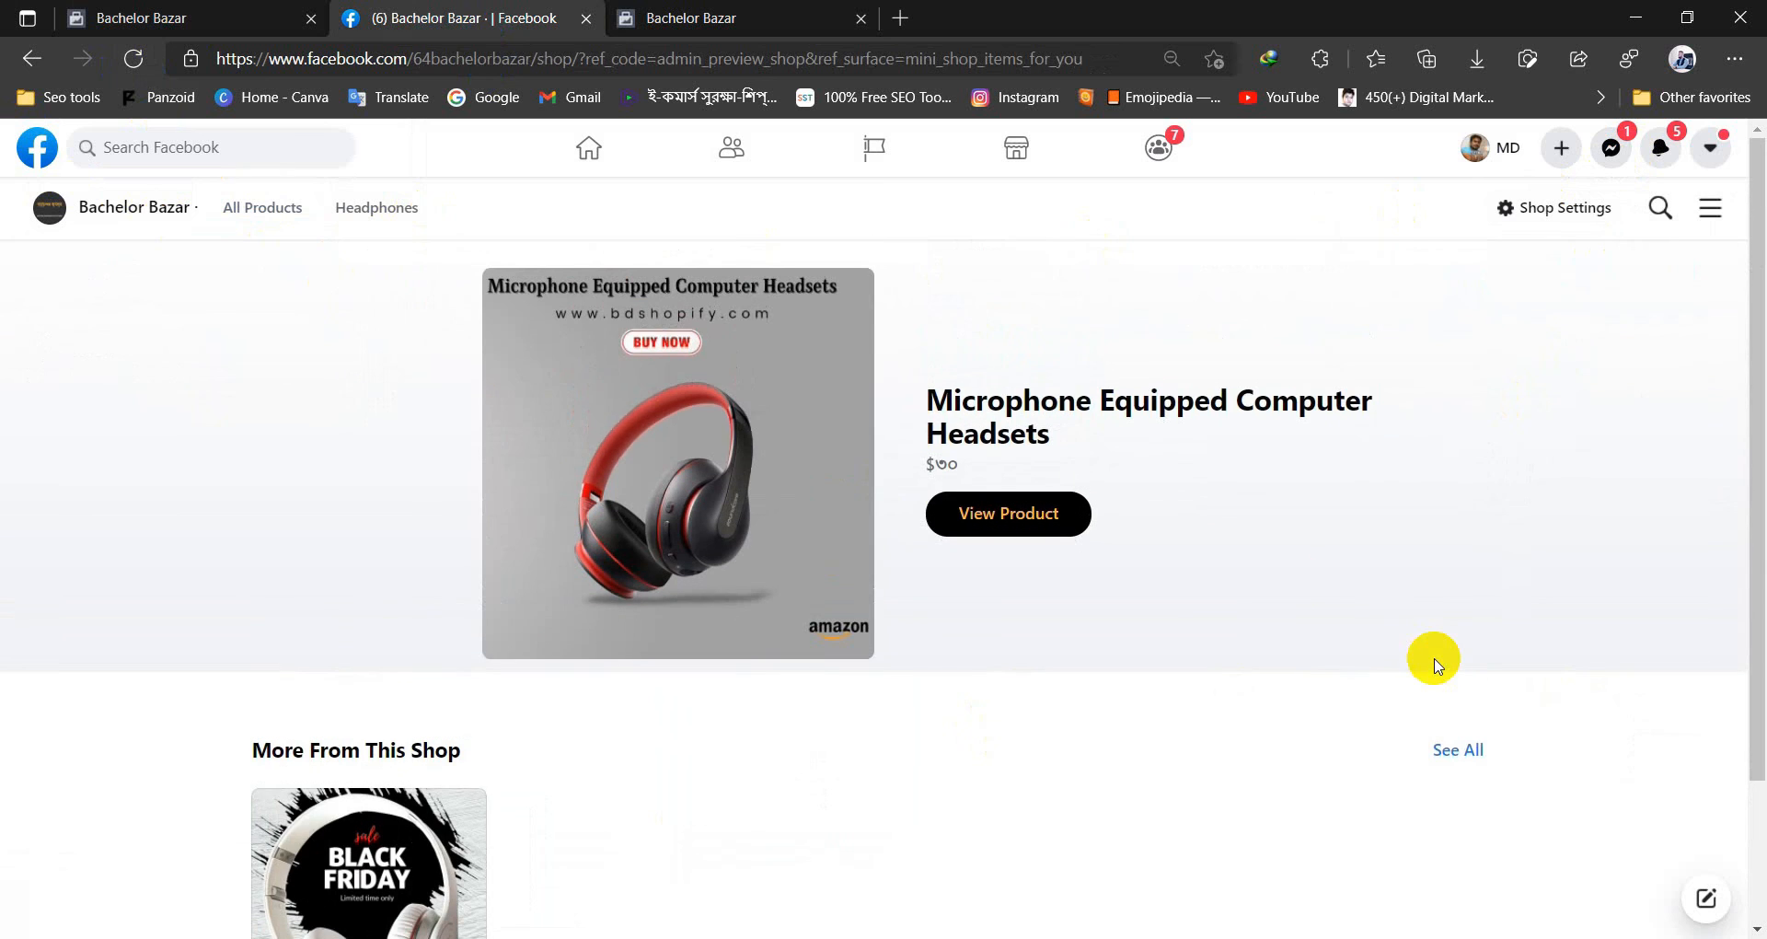
- Return to the Commerce Manager overview and collapse the Catalog section
left_click(750, 11)
left_click(147, 7)
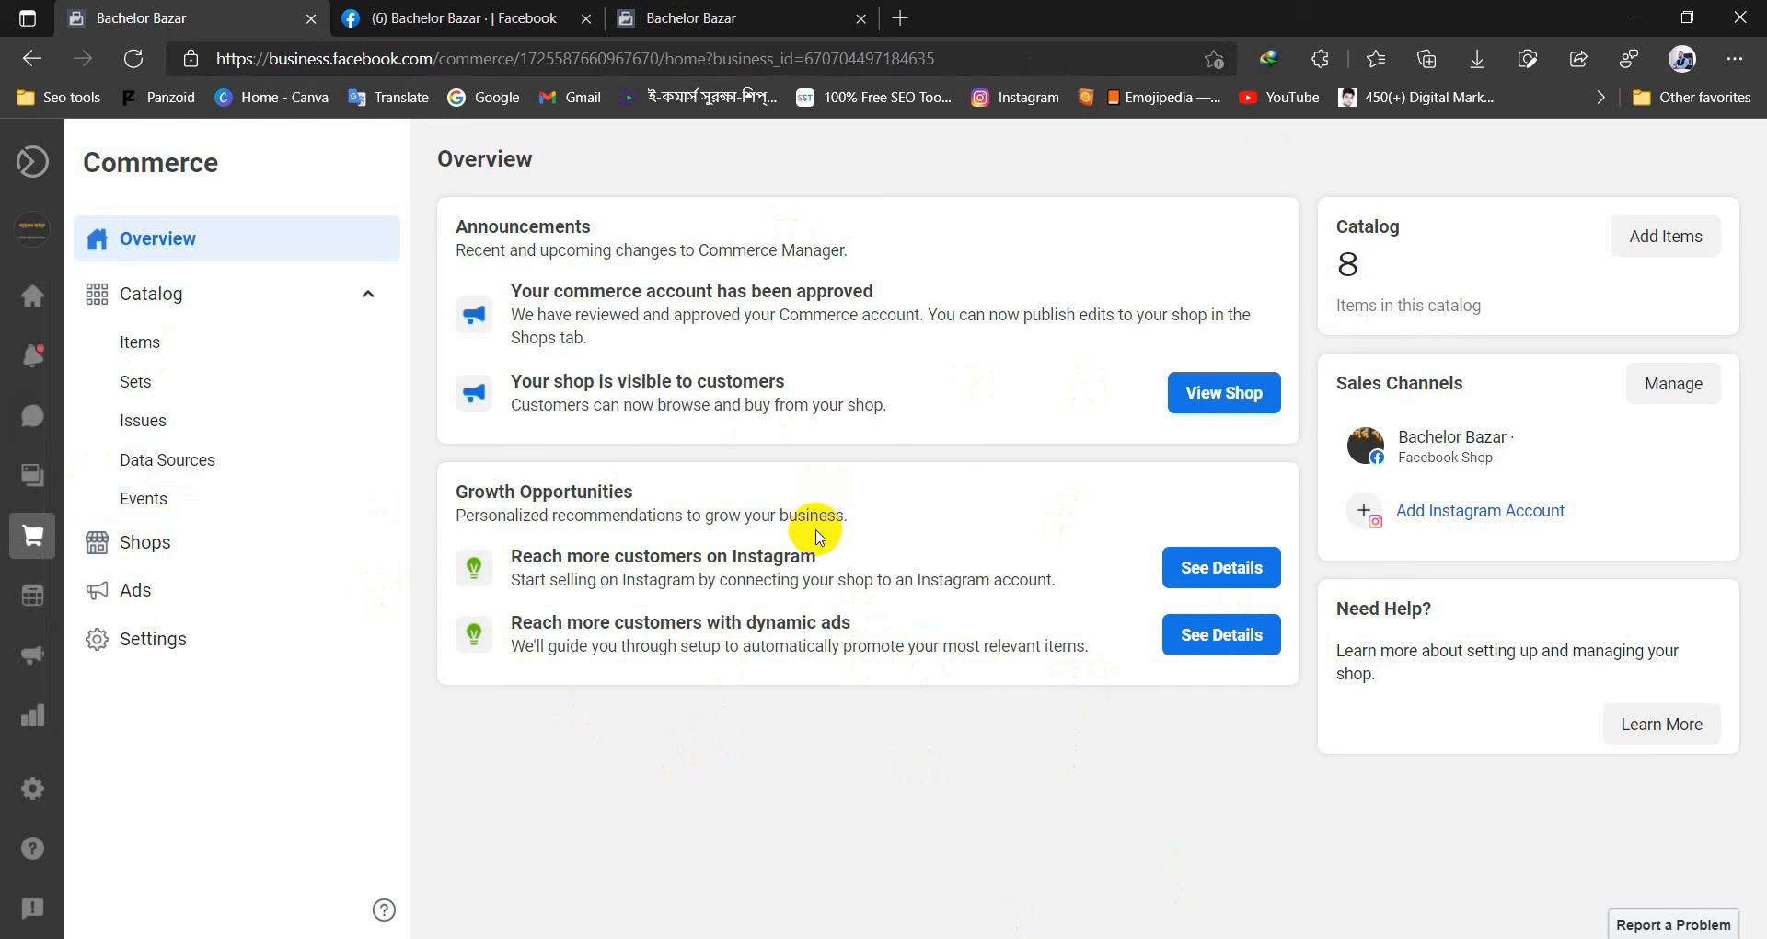
left_click(368, 294)
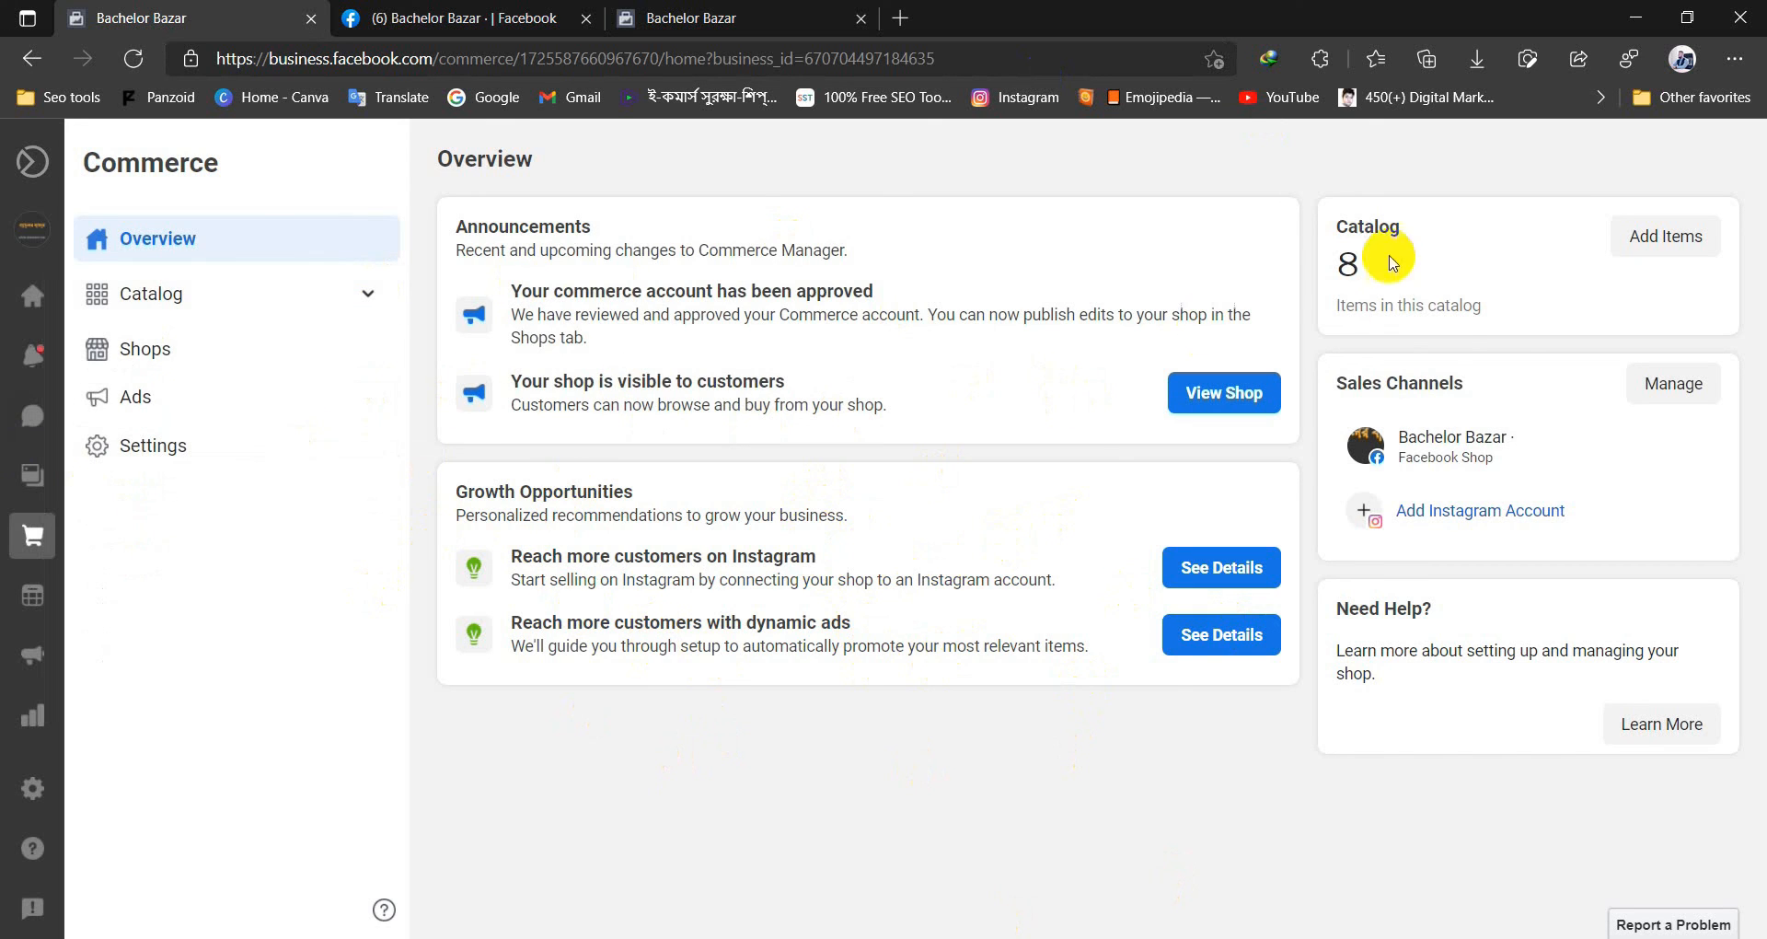